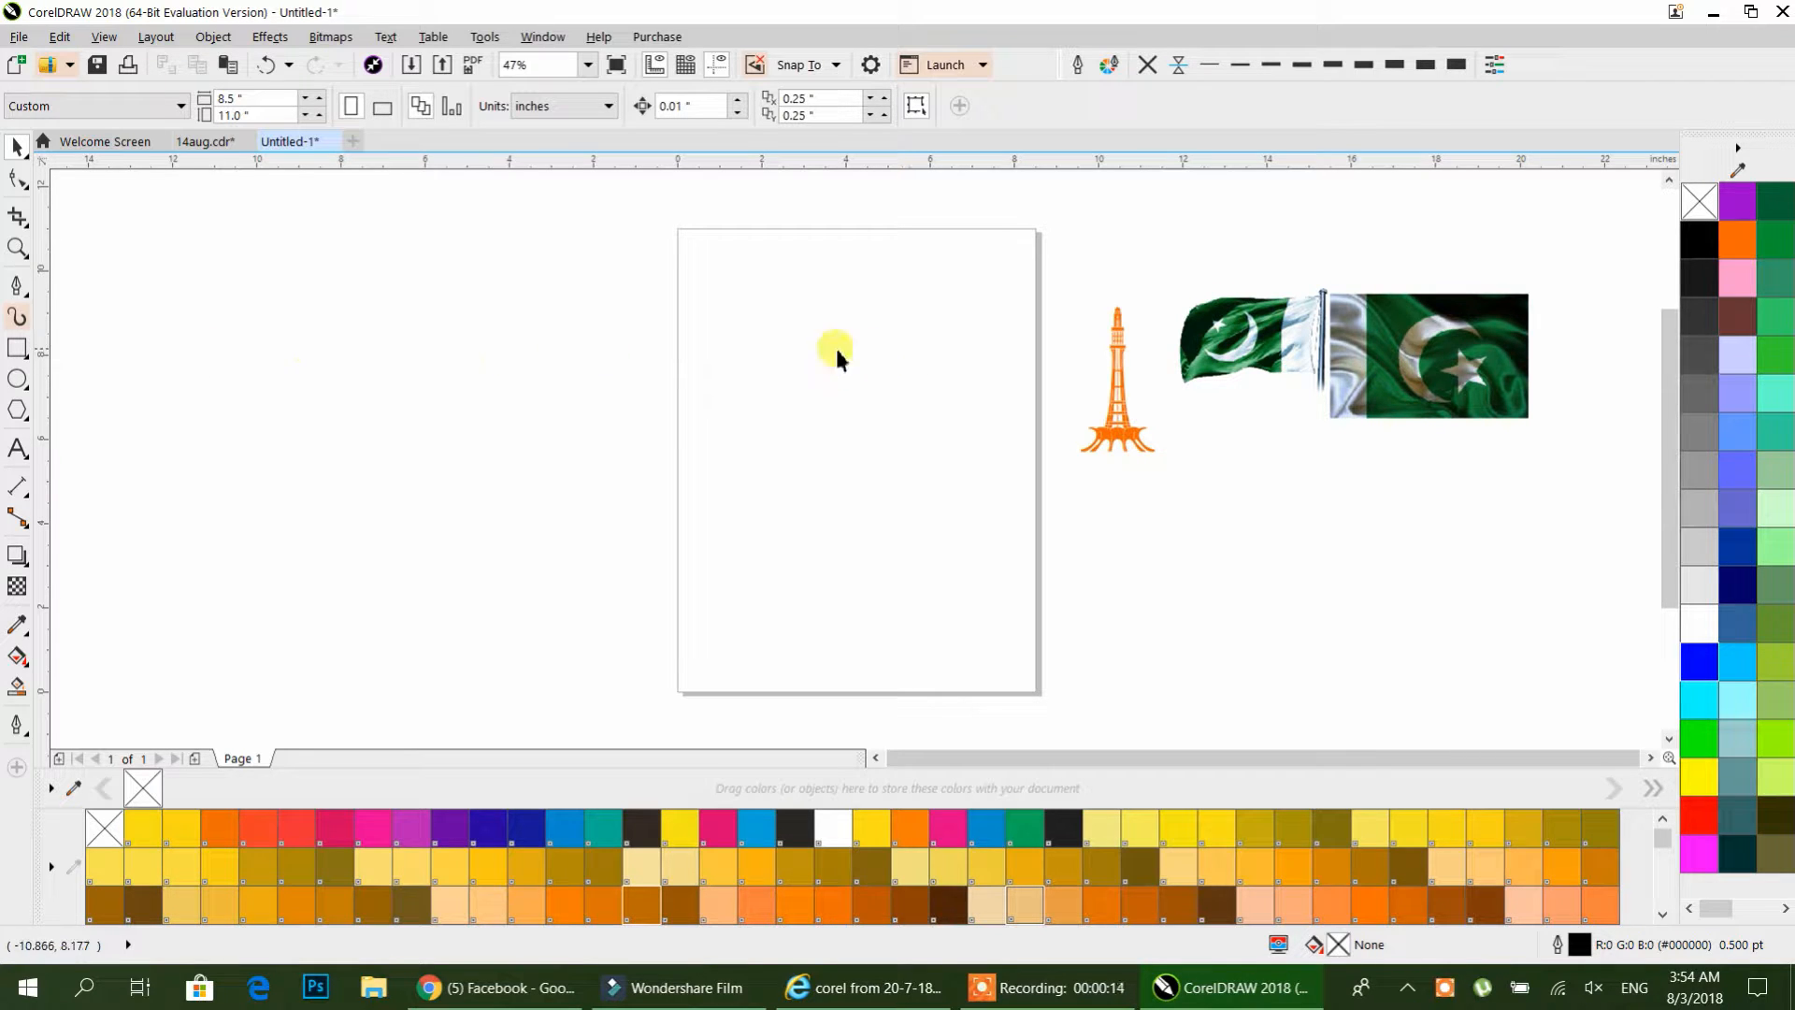
- Move the orange tower below the flag on the pole and the rectangular flag photo away to the upper right of it
{"action": "left_click_drag", "start_coordinate": [1135, 443], "coordinate": [1290, 560]}
{"action": "left_click_drag", "start_coordinate": [1442, 390], "coordinate": [1505, 336]}
{"action": "left_click", "coordinate": [1215, 446]}
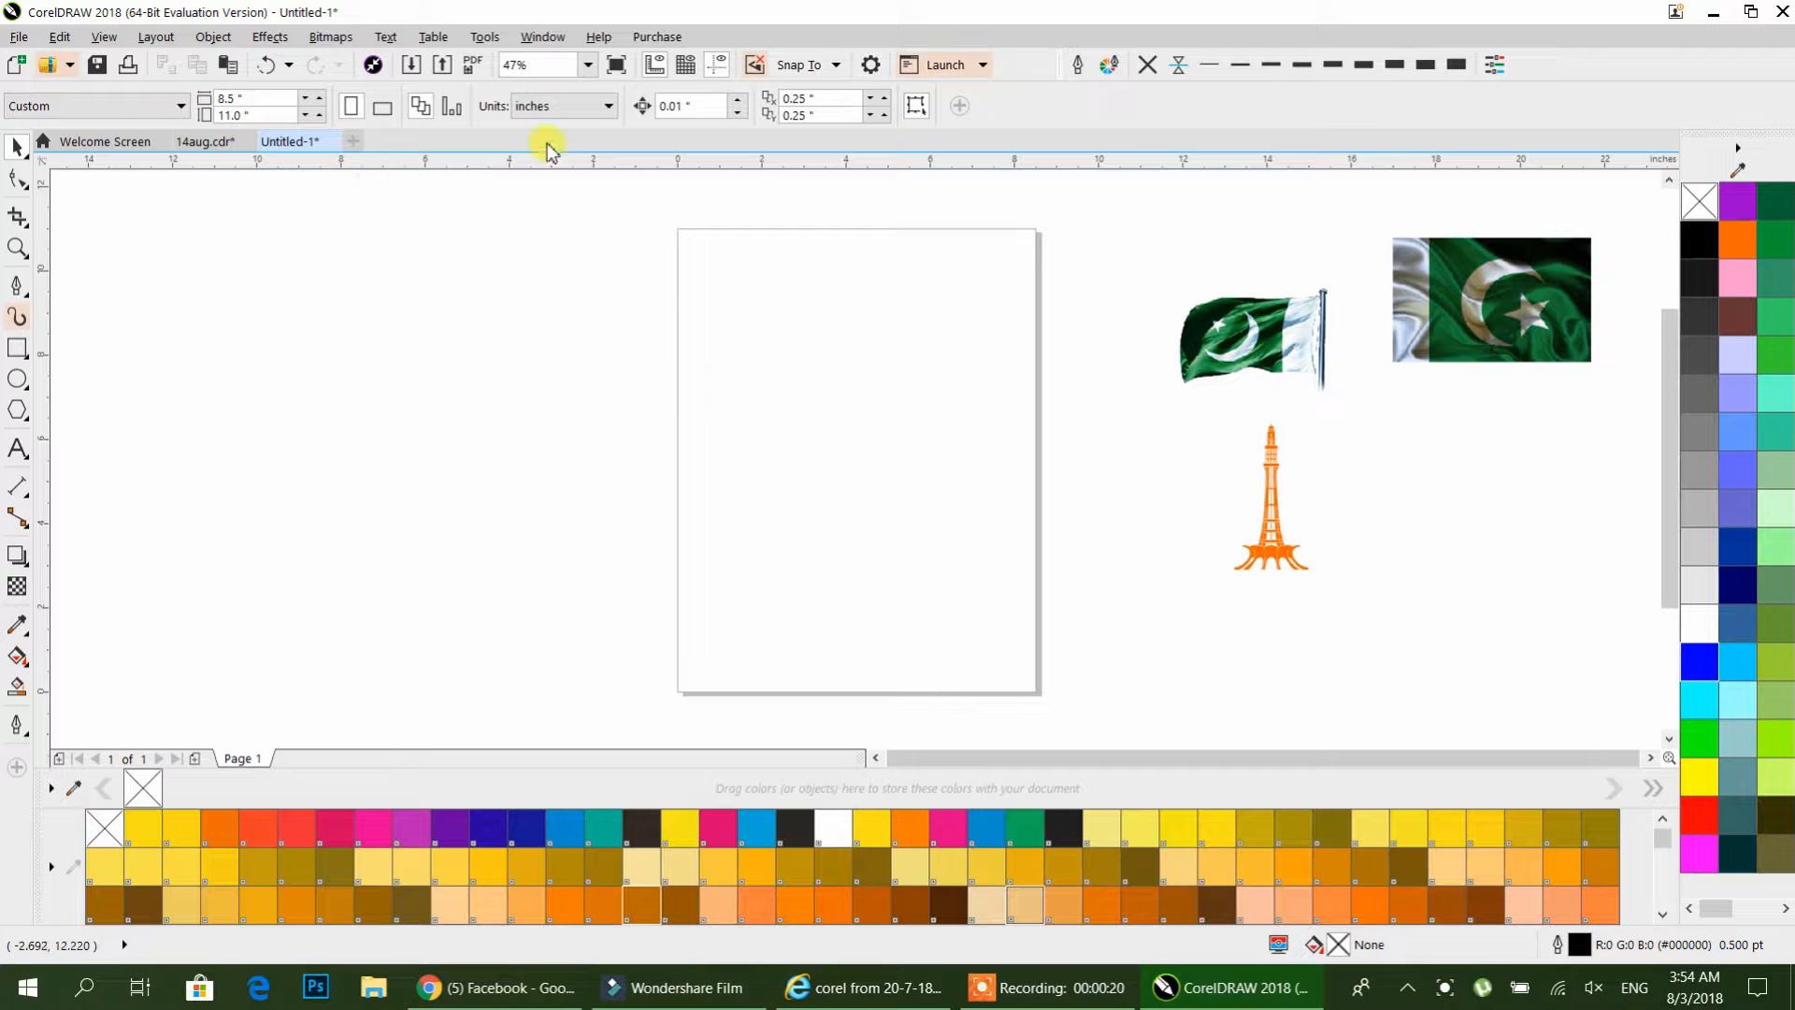
- Change the document units to pixels and set the page size to 851 px wide by 315 px high
{"action": "left_click", "coordinate": [542, 109]}
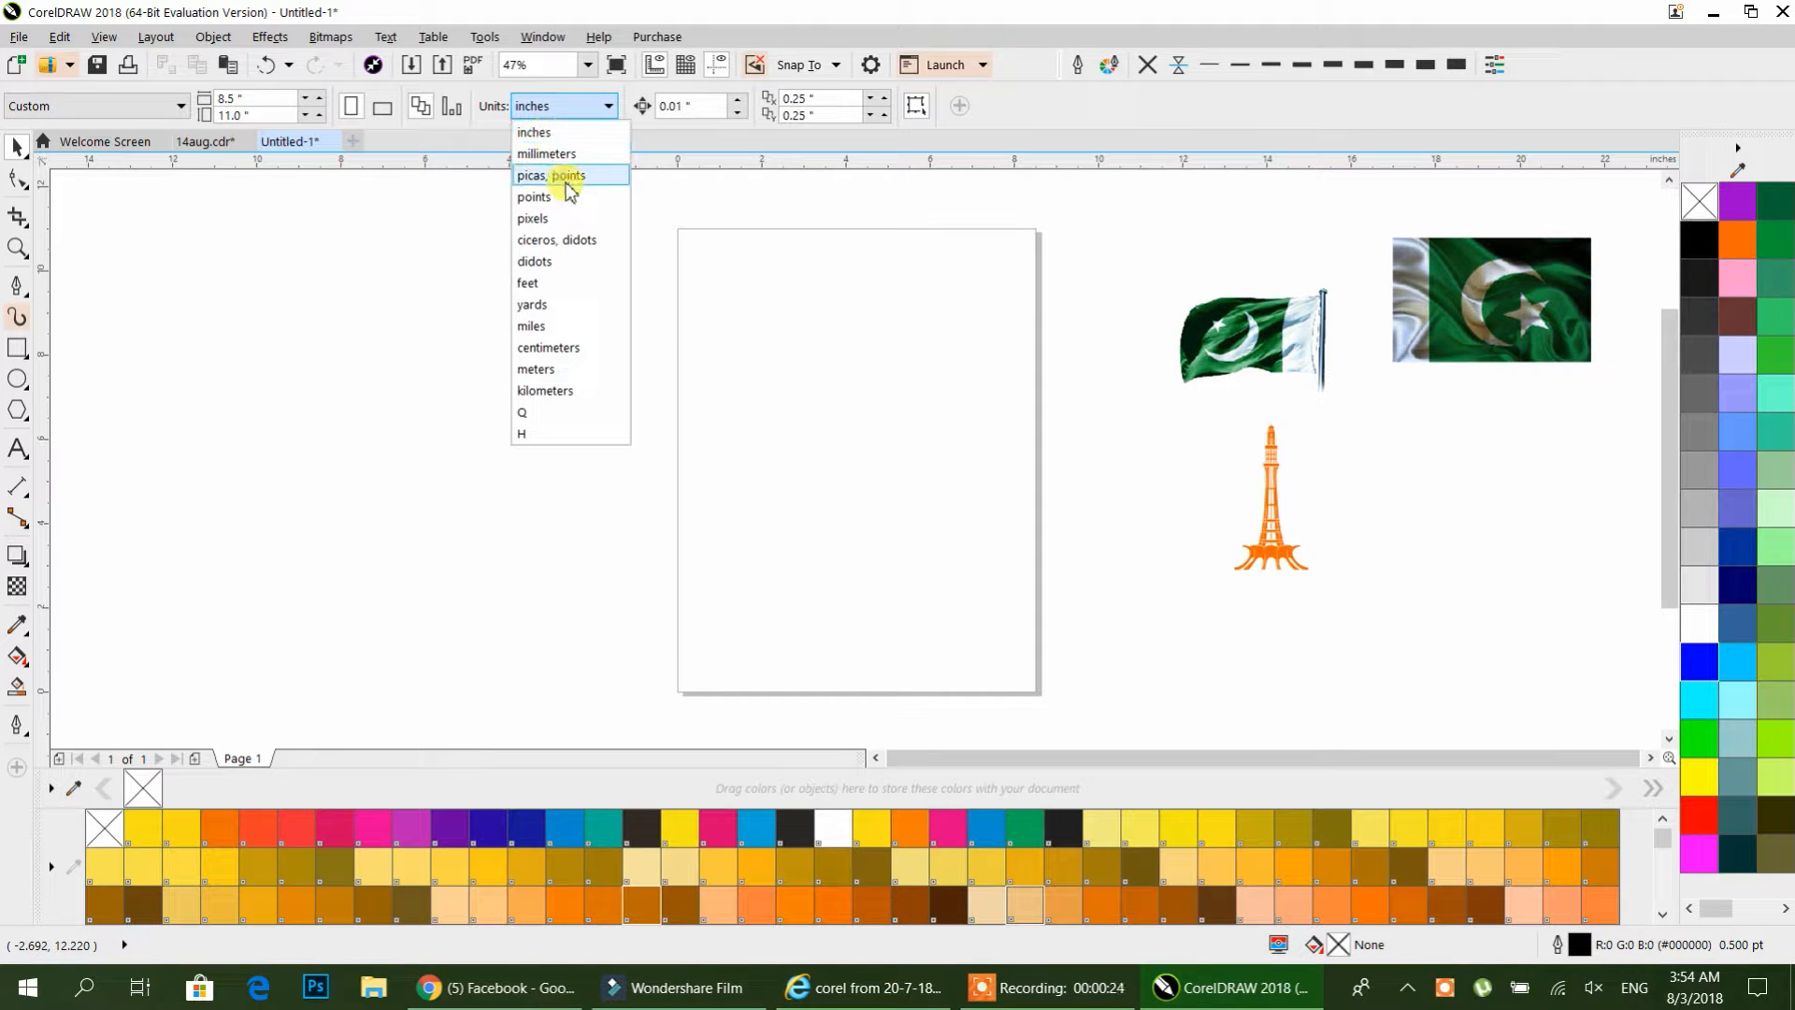
{"action": "left_click", "coordinate": [554, 221]}
{"action": "left_click", "coordinate": [405, 295]}
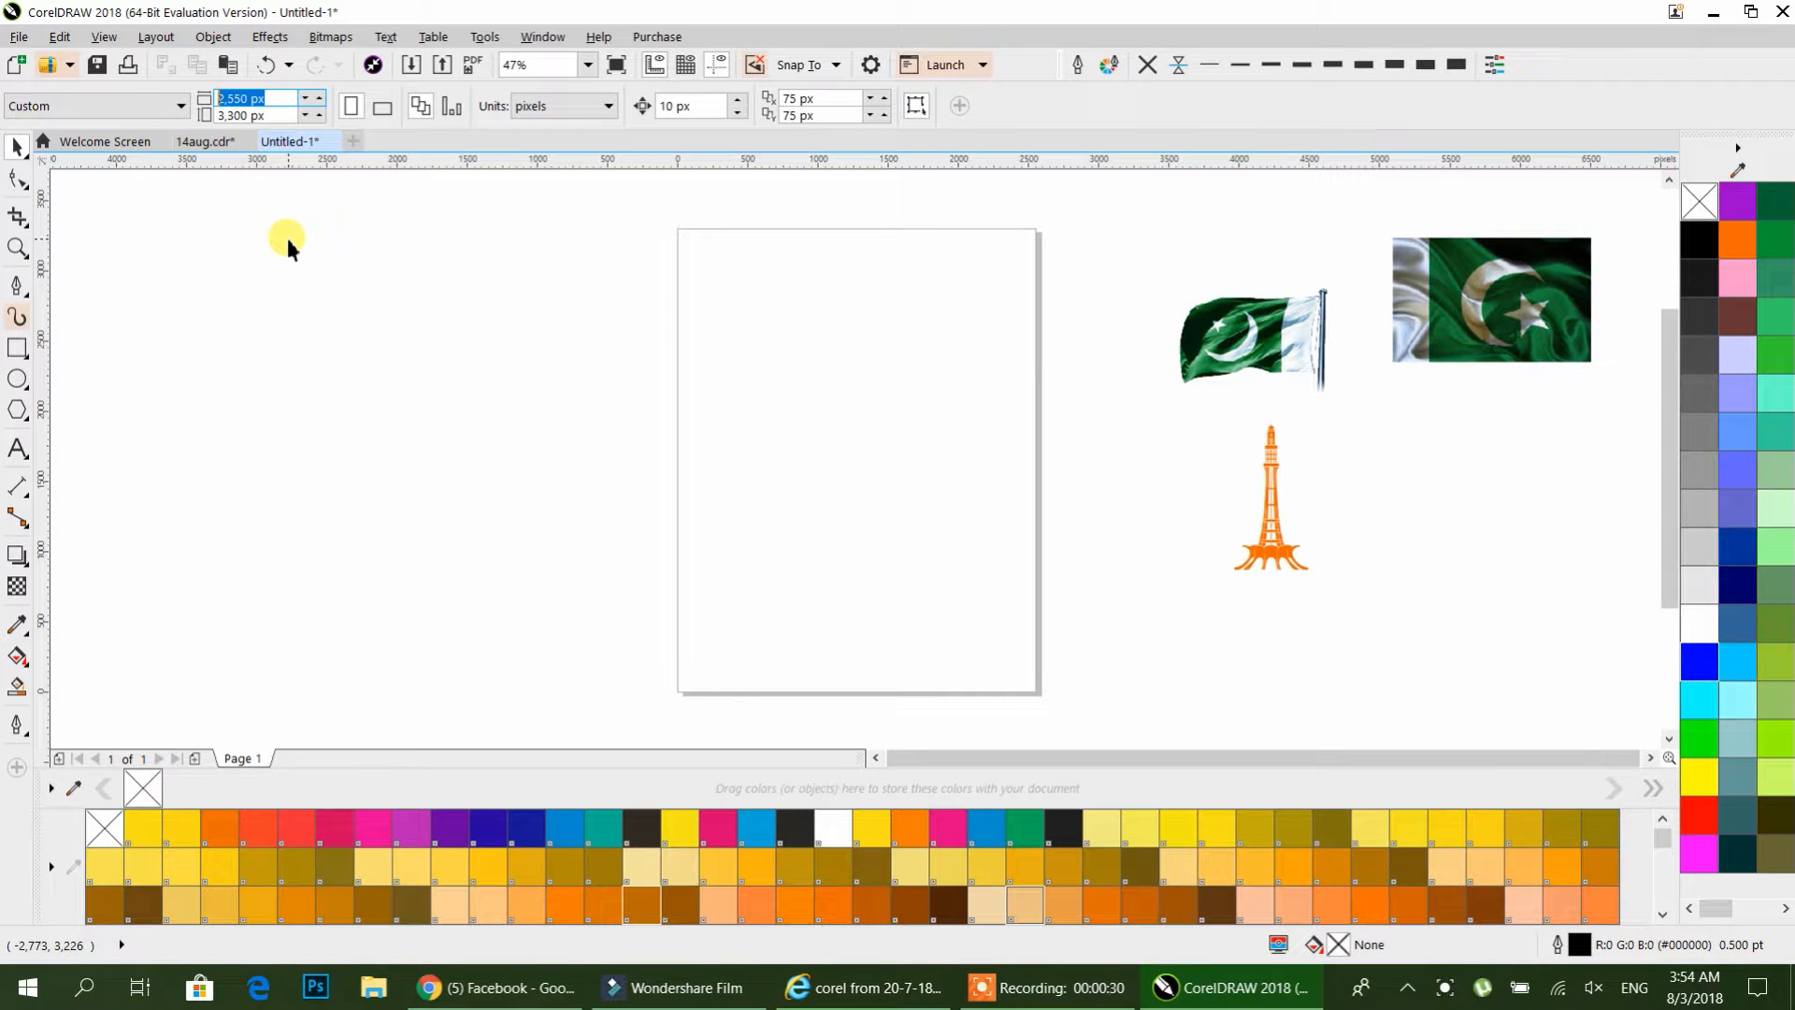
{"action": "type", "text": "851"}
{"action": "key", "text": "Tab"}
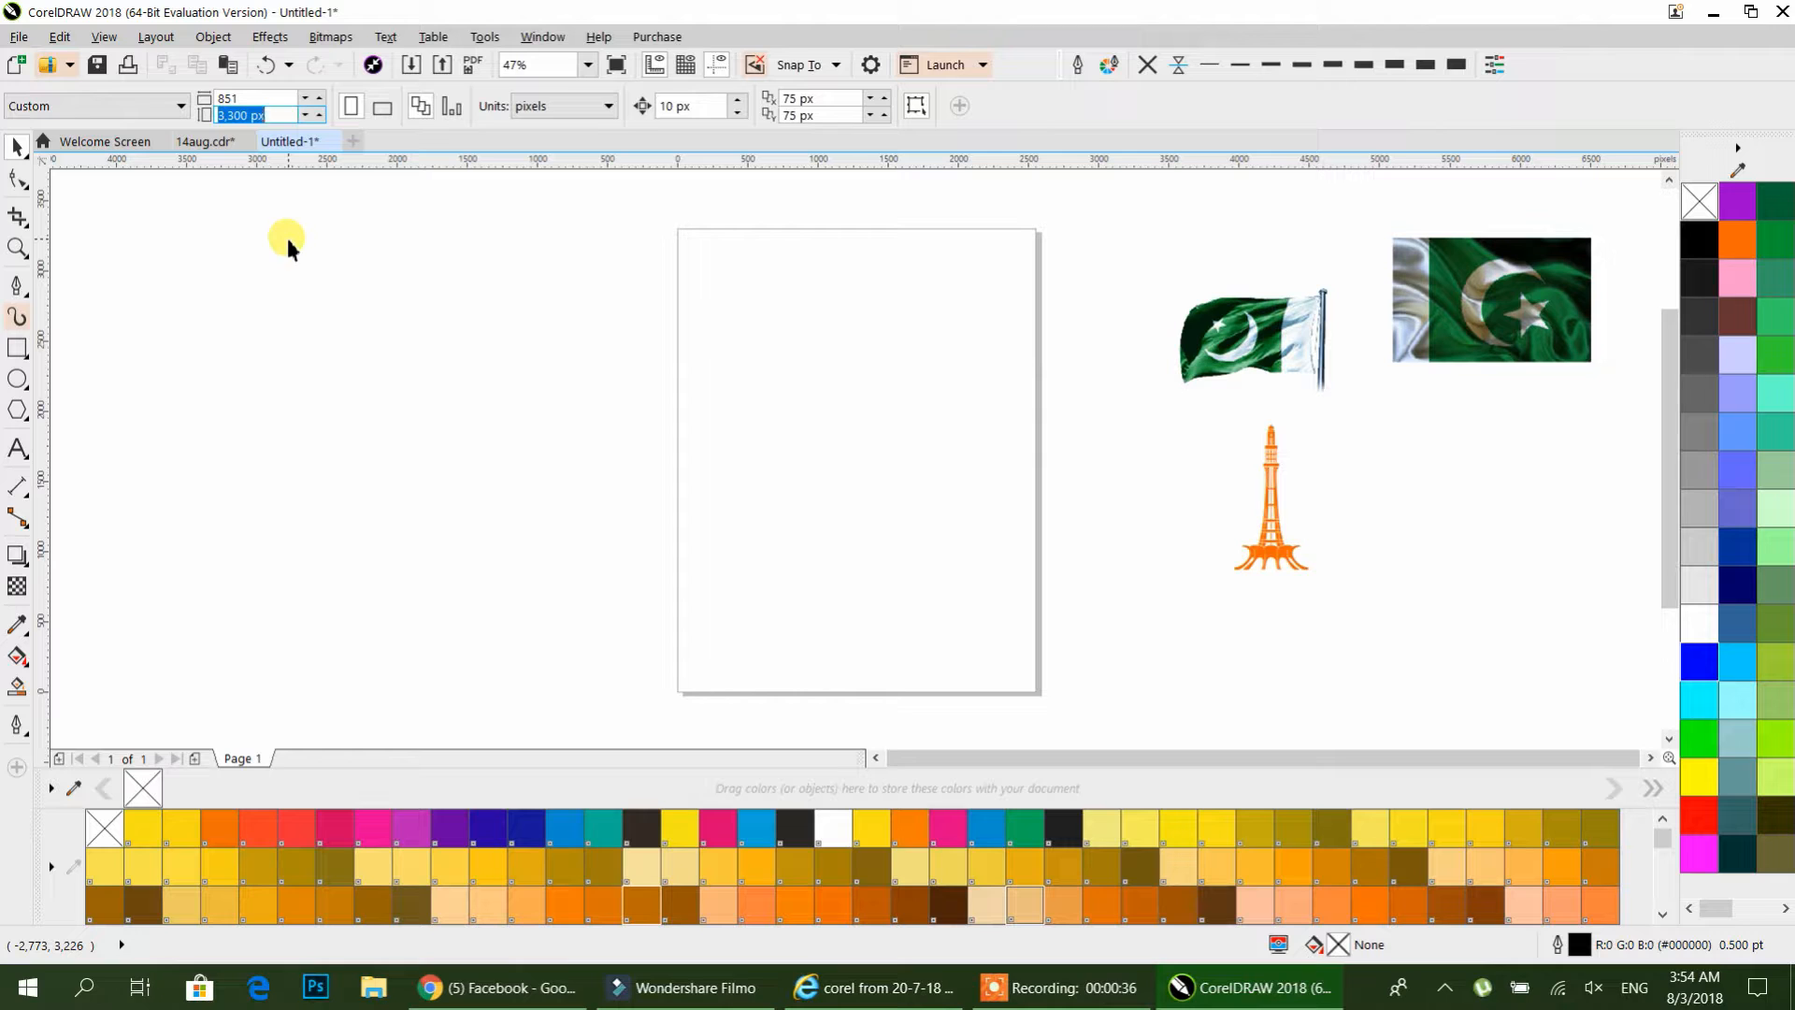
{"action": "type", "text": "315"}
{"action": "key", "text": "Return"}
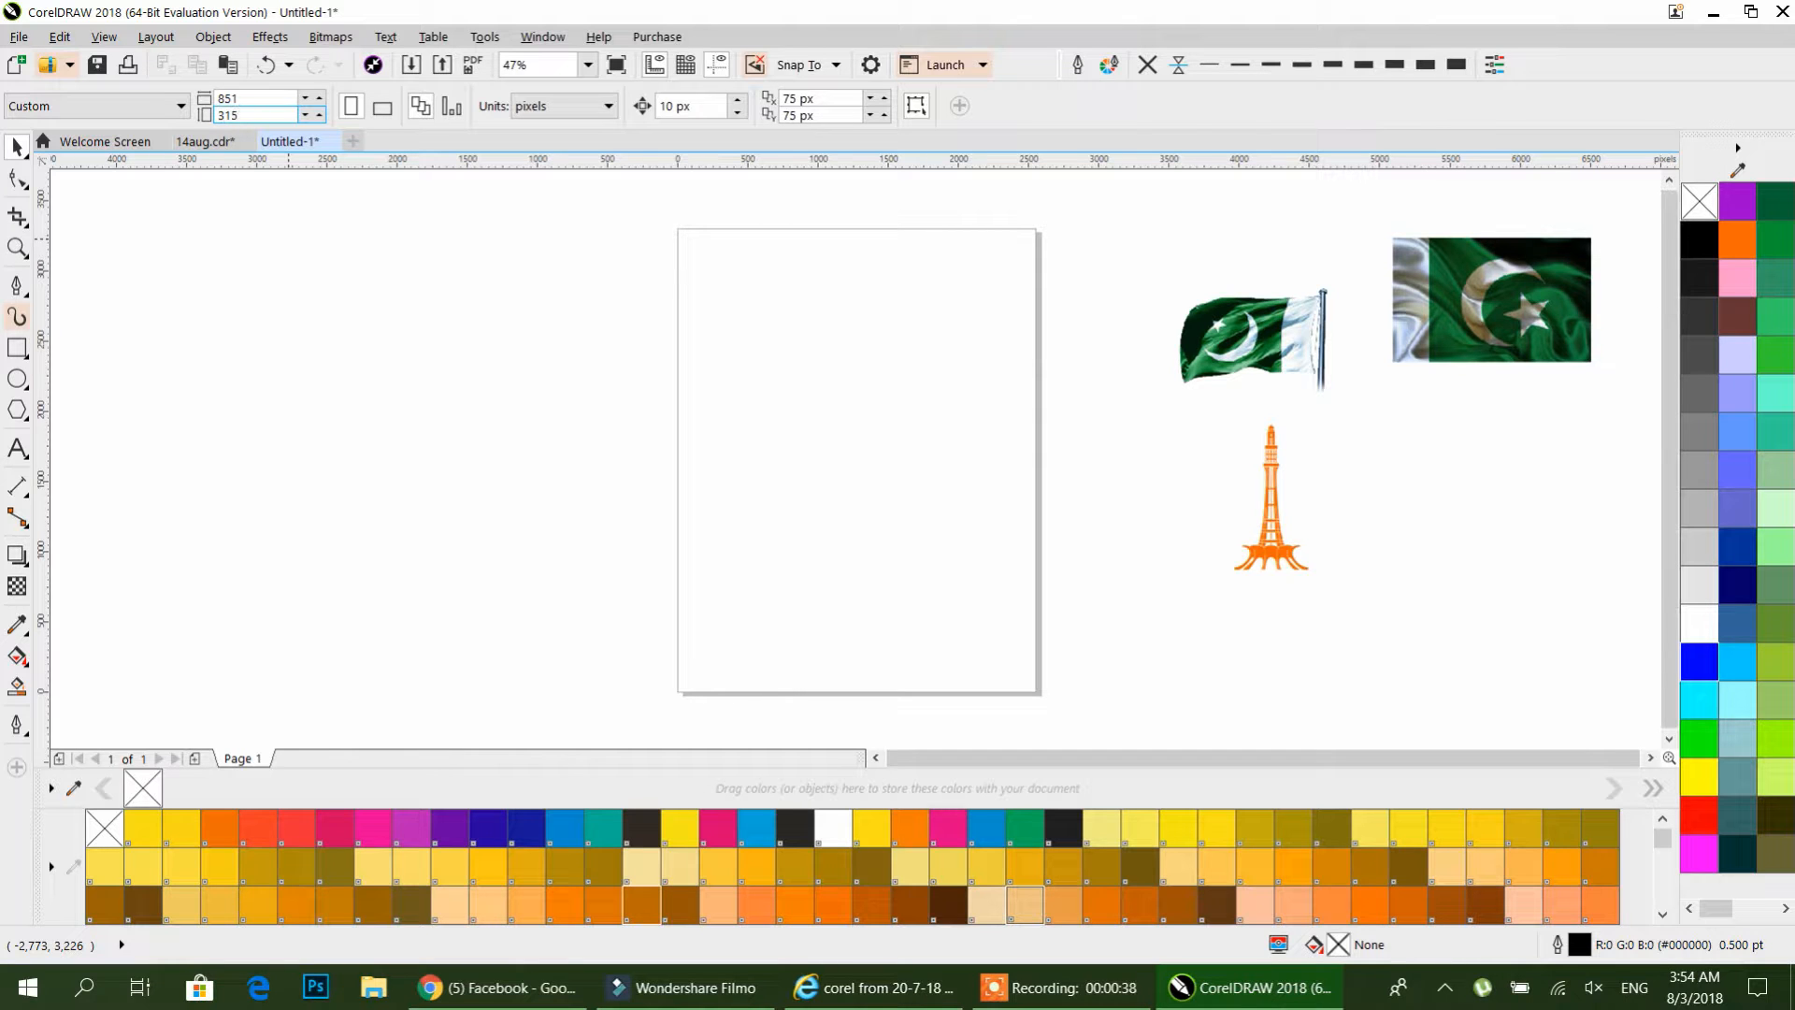
- Move the two flag images and the tower together closer to the page, and nudge the tower up slightly
{"action": "scroll", "coordinate": [871, 478], "scroll_direction": "up", "scroll_amount": 1}
{"action": "left_click_drag", "start_coordinate": [871, 479], "coordinate": [496, 534]}
{"action": "scroll", "coordinate": [878, 490], "scroll_direction": "down", "scroll_amount": 1}
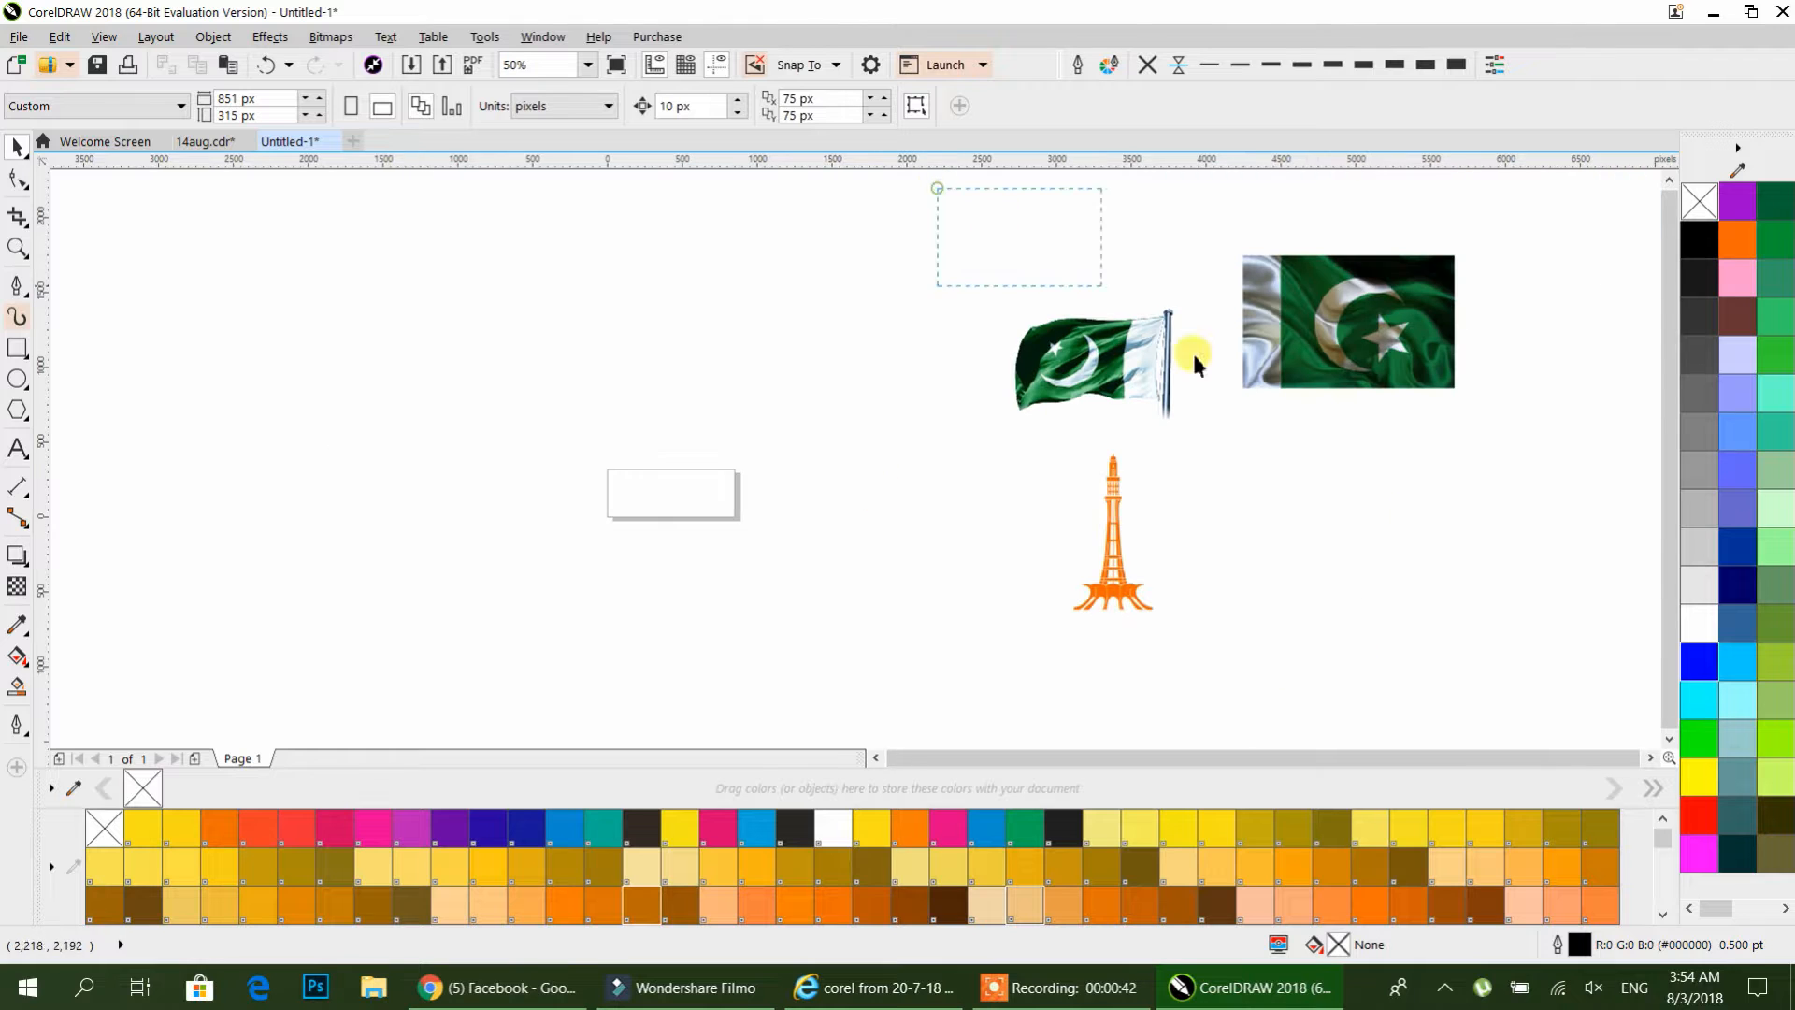
{"action": "left_click_drag", "start_coordinate": [1518, 709], "coordinate": [1519, 710]}
{"action": "left_click_drag", "start_coordinate": [1454, 248], "coordinate": [1226, 474]}
{"action": "left_click_drag", "start_coordinate": [1058, 509], "coordinate": [788, 469]}
{"action": "scroll", "coordinate": [705, 507], "scroll_direction": "up", "scroll_amount": 1}
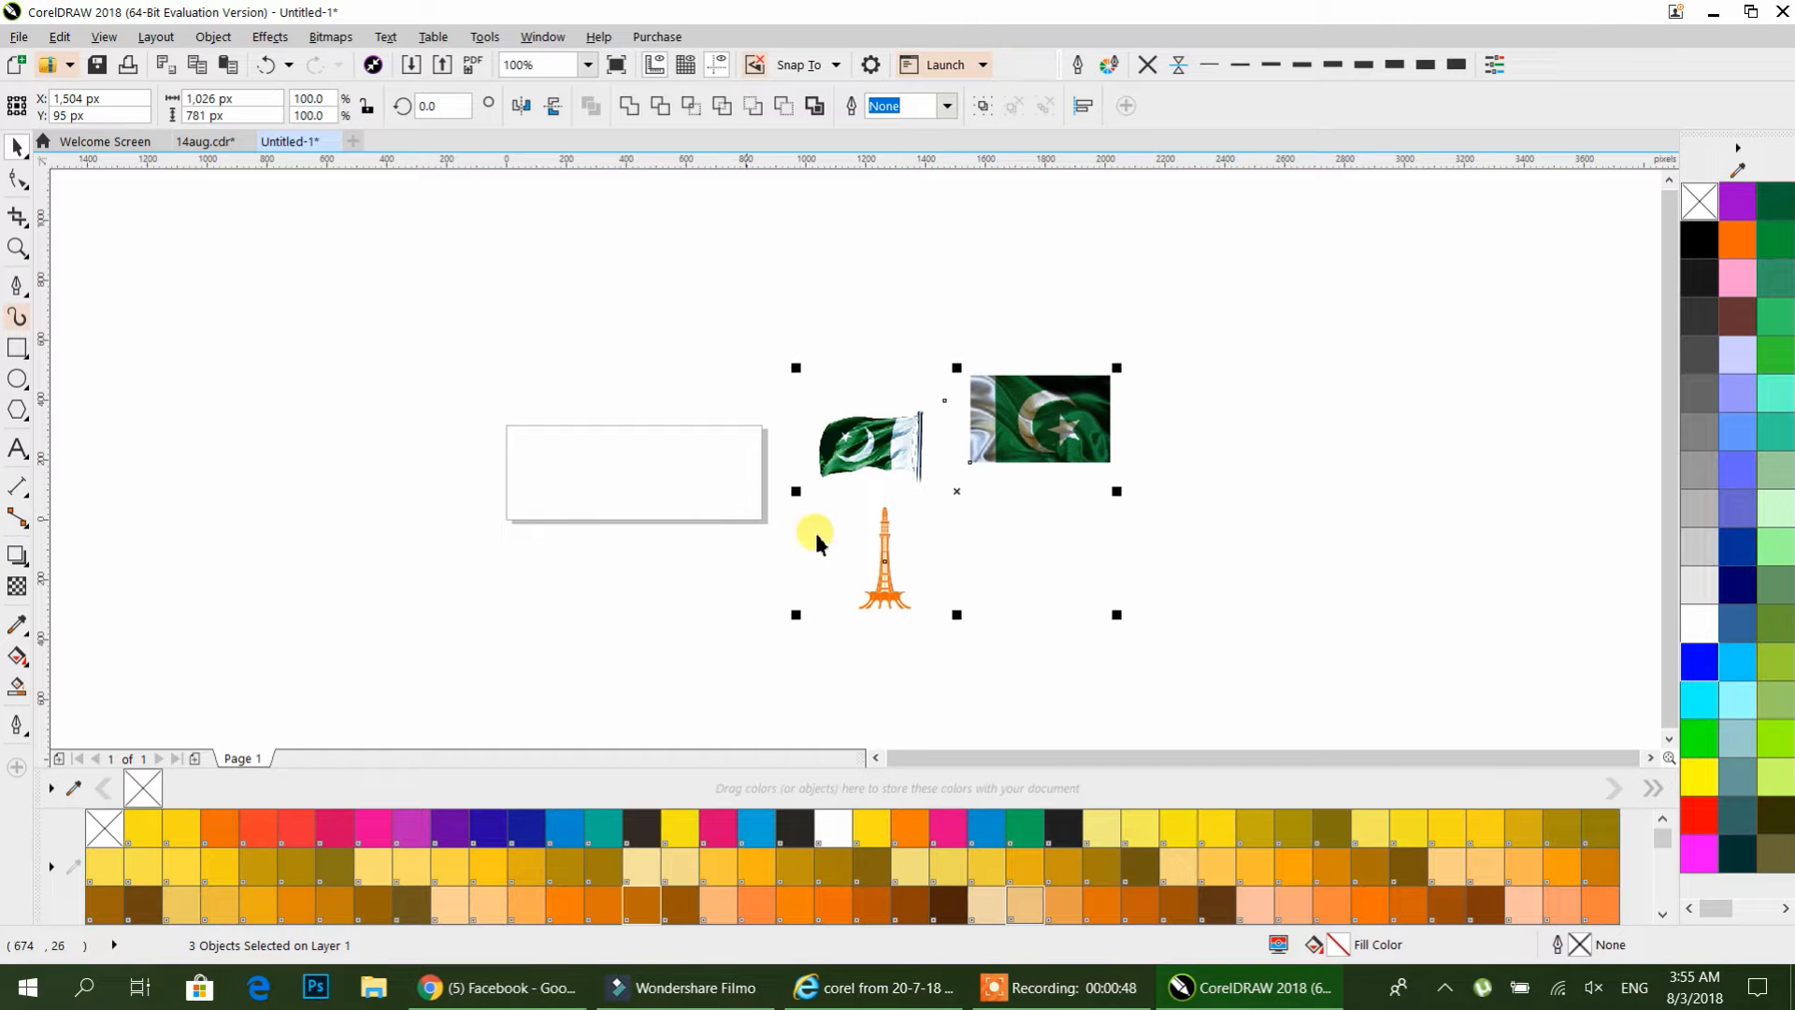
{"action": "left_click", "coordinate": [913, 582]}
{"action": "left_click_drag", "start_coordinate": [889, 596], "coordinate": [903, 586]}
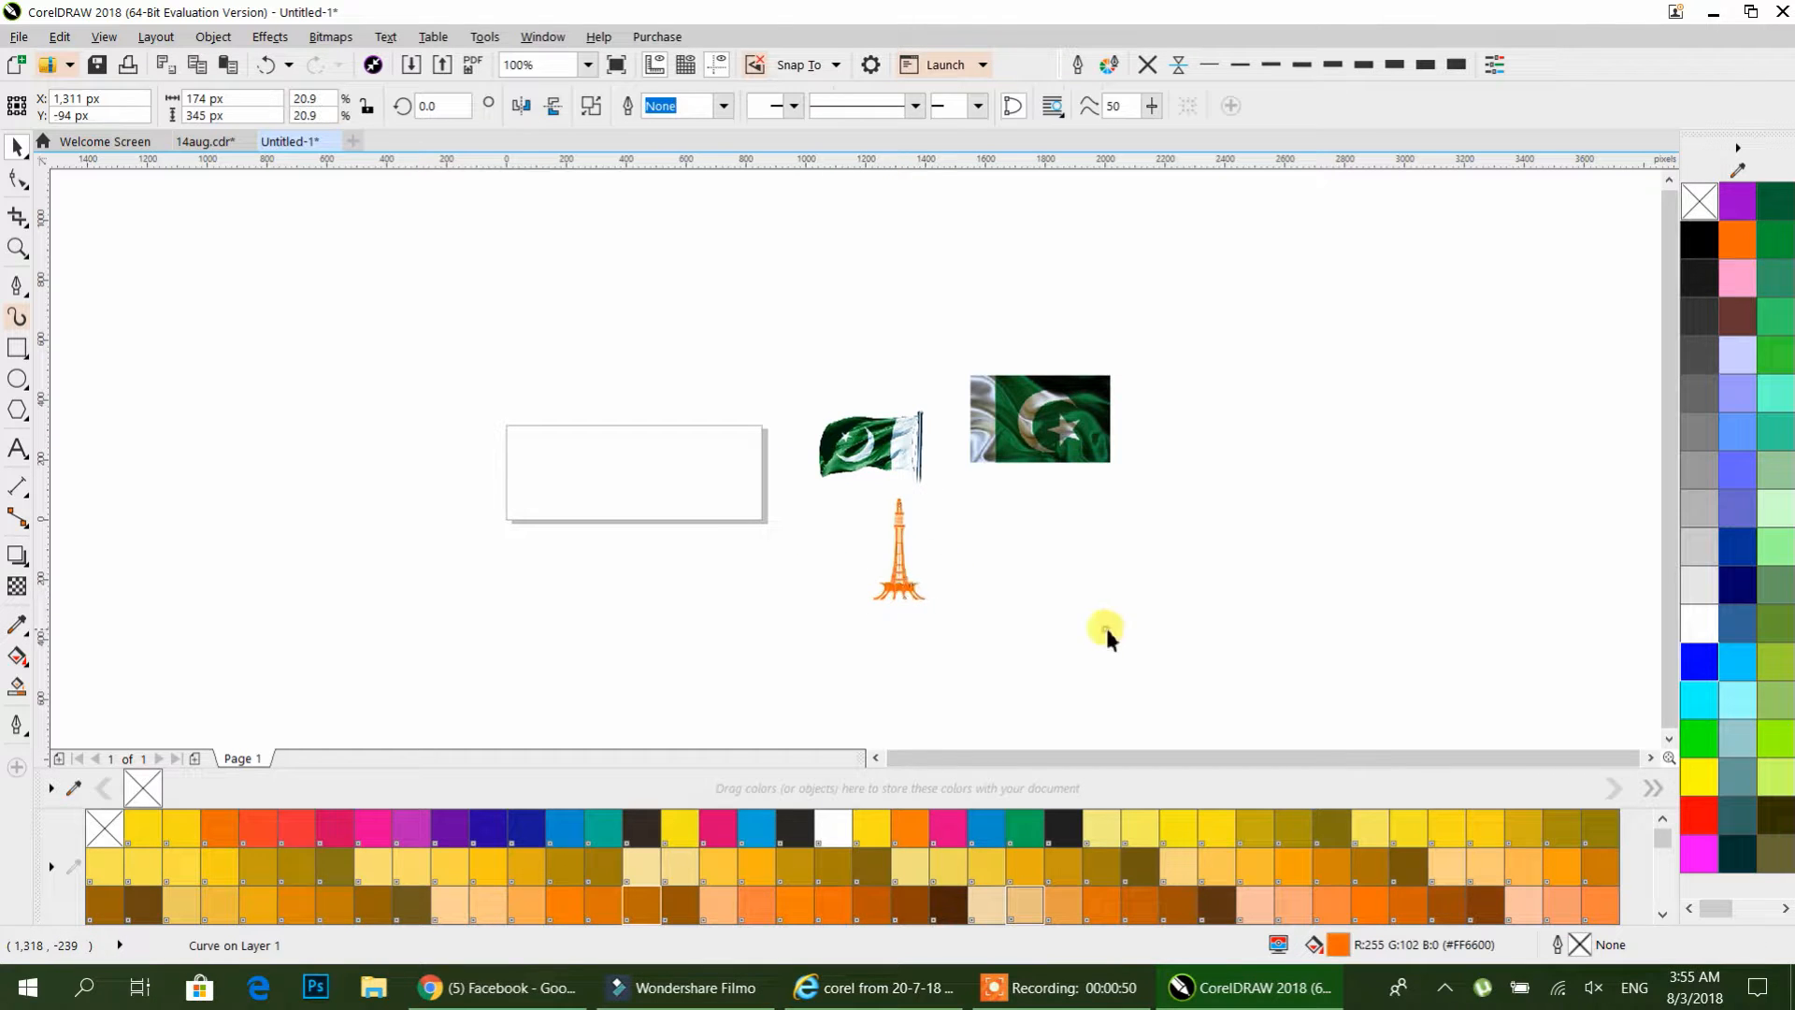
{"action": "left_click", "coordinate": [753, 577]}
{"action": "scroll", "coordinate": [624, 503], "scroll_direction": "up", "scroll_amount": 1}
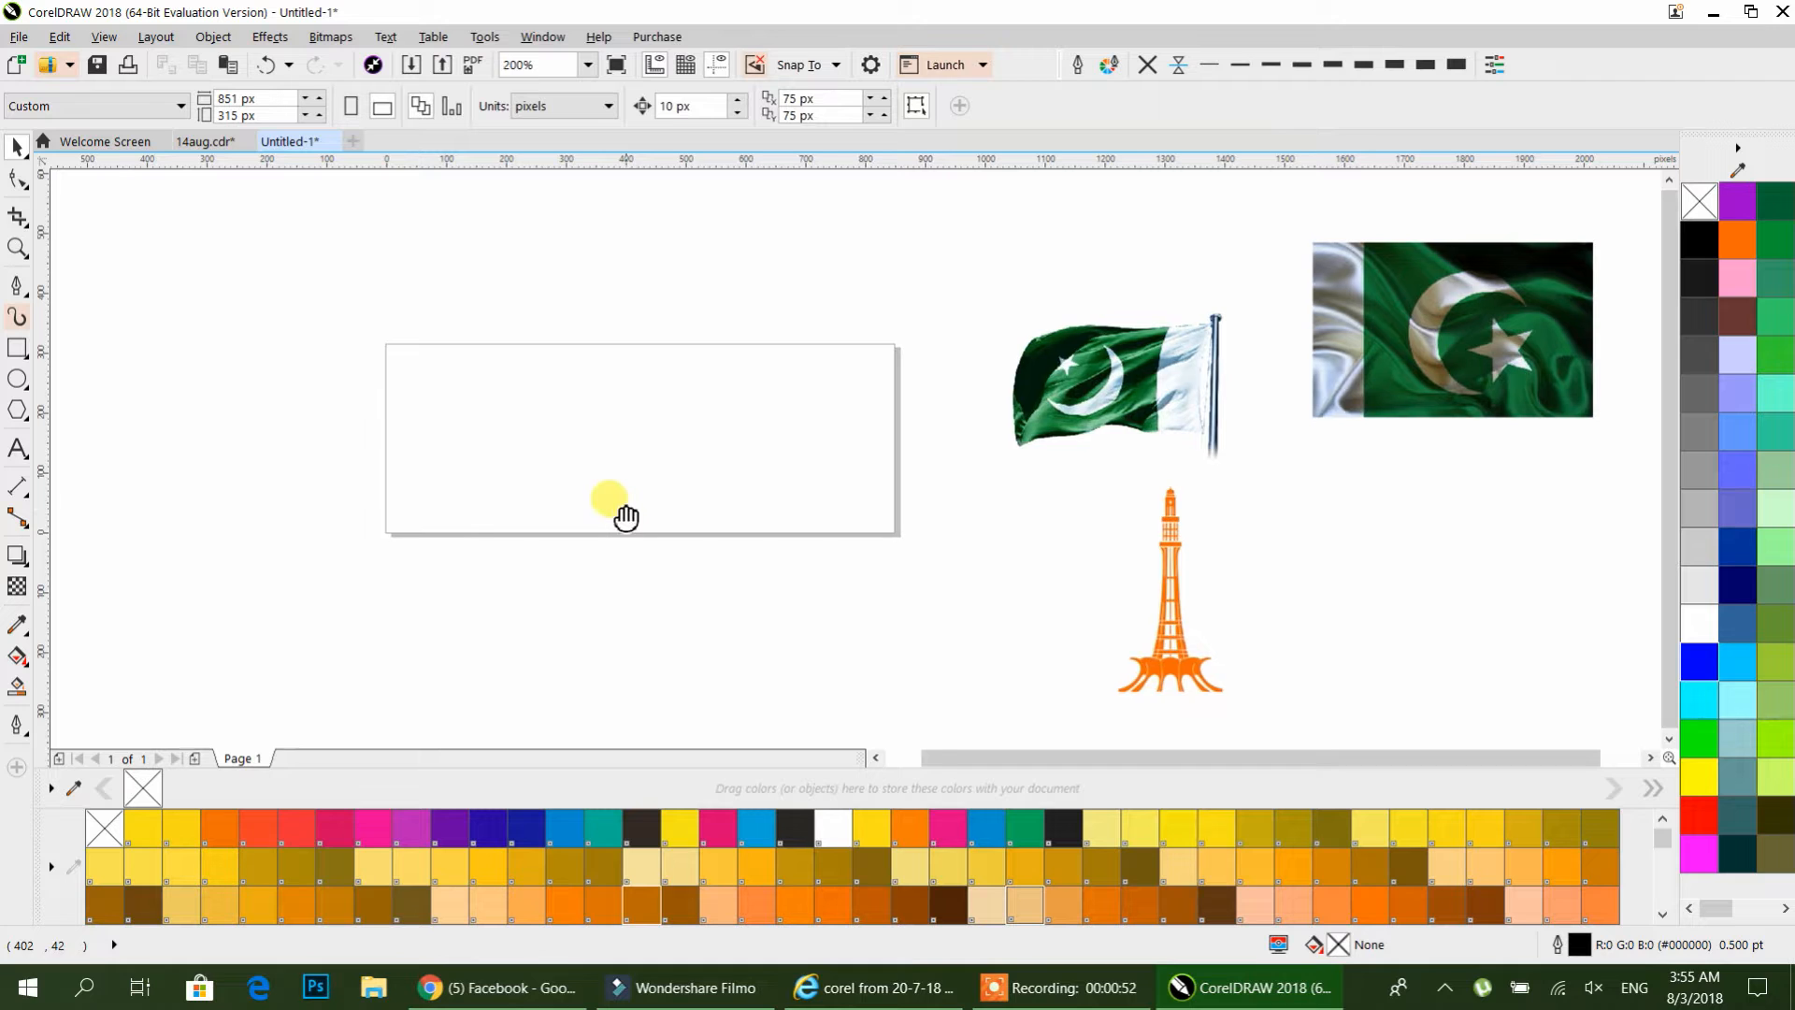
- Create a rectangle that exactly matches the 851 × 315 px page
{"action": "left_click", "coordinate": [16, 350]}
{"action": "double_click", "coordinate": [16, 350]}
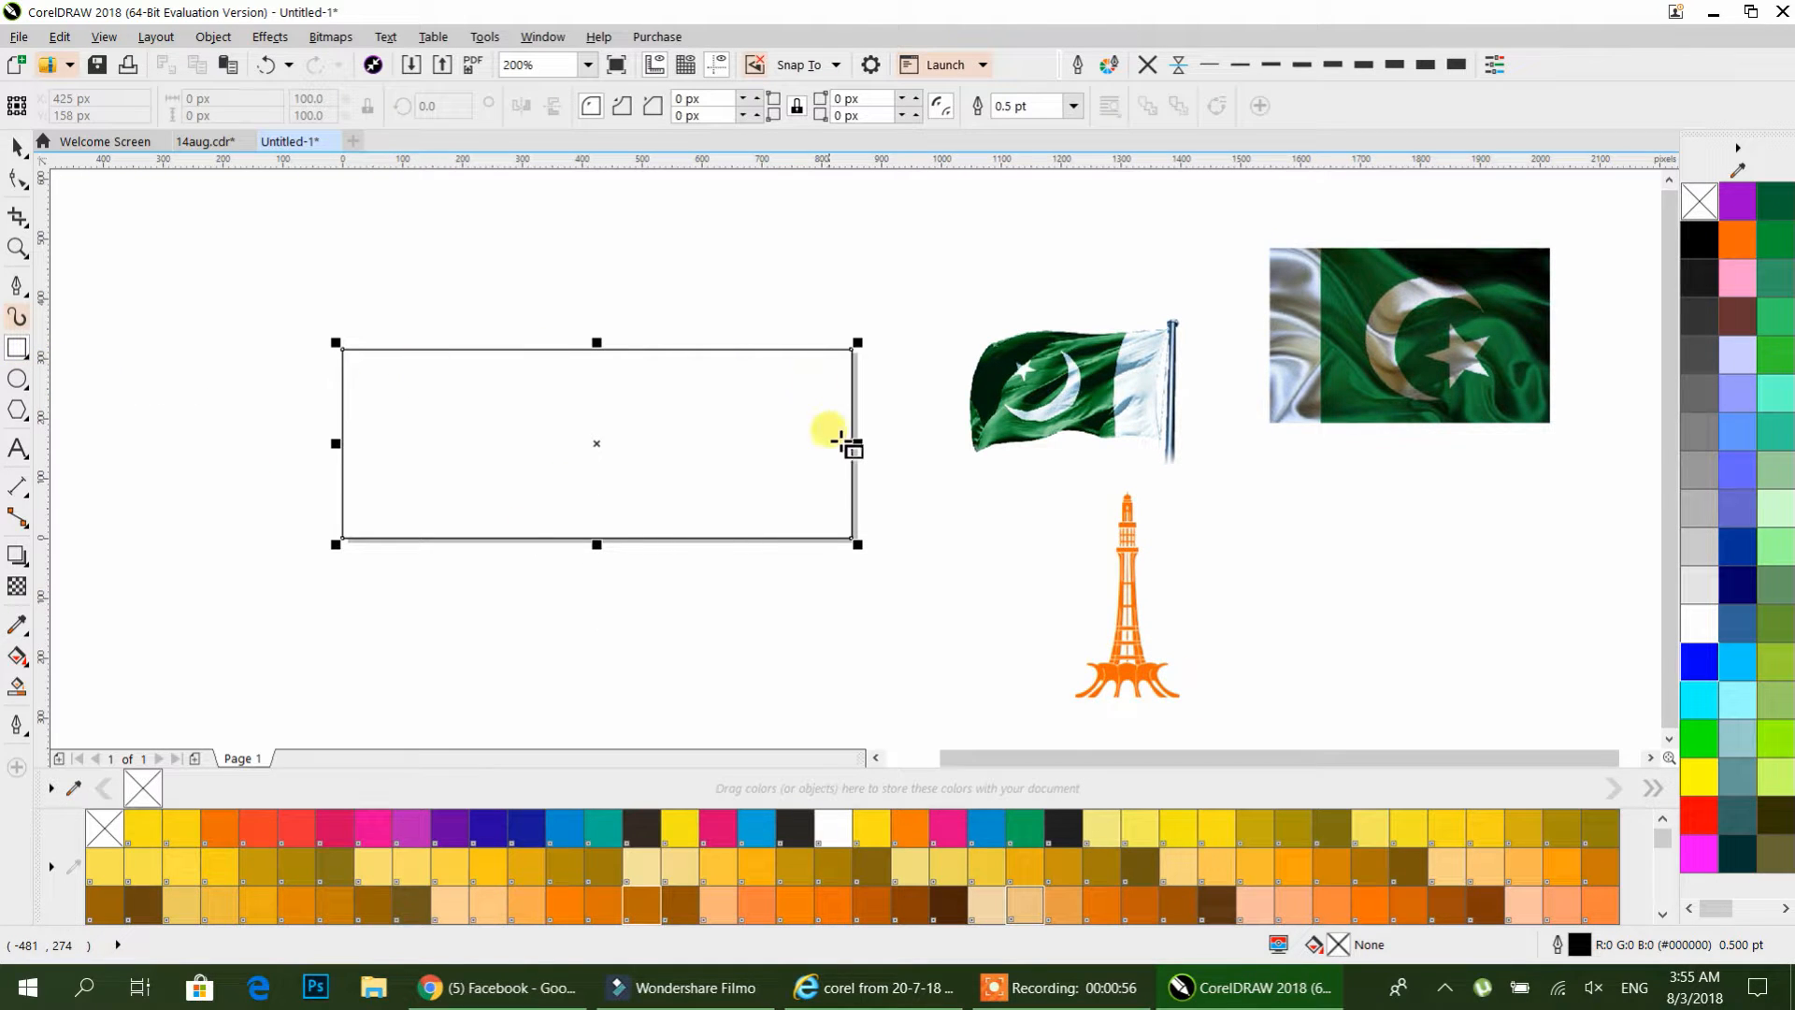
{"action": "left_click", "coordinate": [17, 142]}
{"action": "left_click", "coordinate": [198, 231]}
{"action": "double_click", "coordinate": [241, 99]}
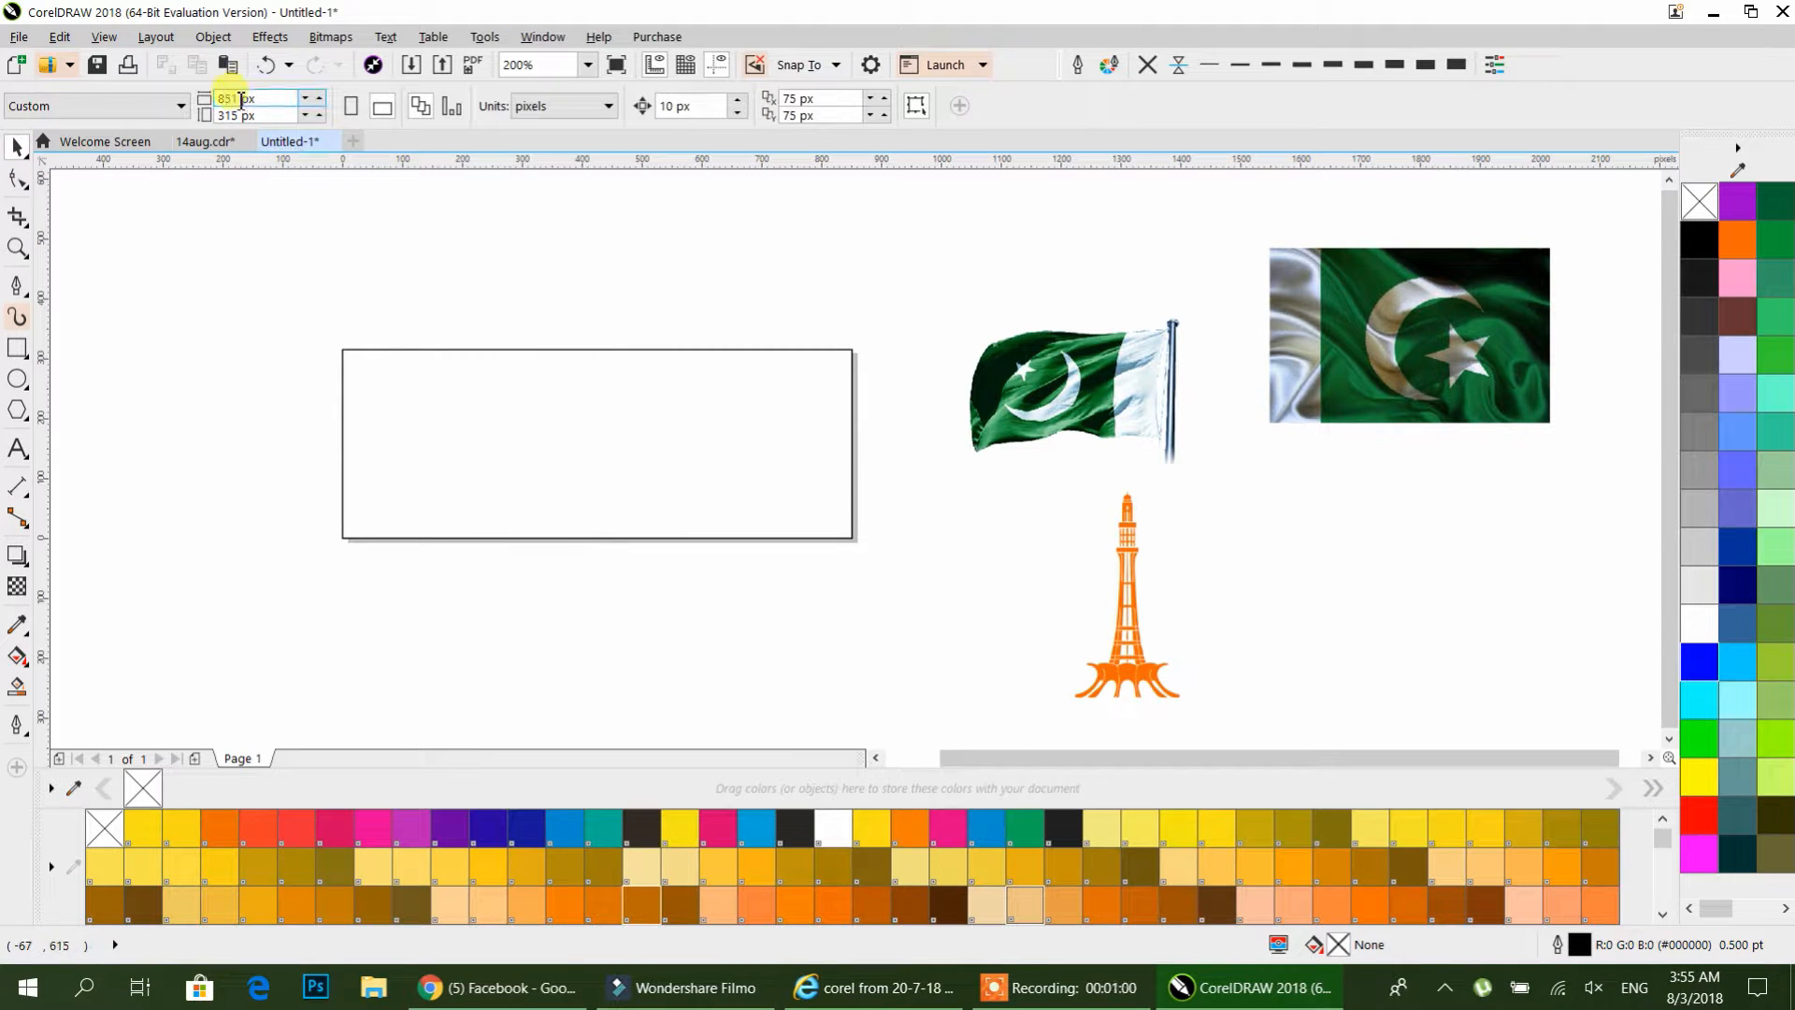
{"action": "key", "text": "ctrl+1"}
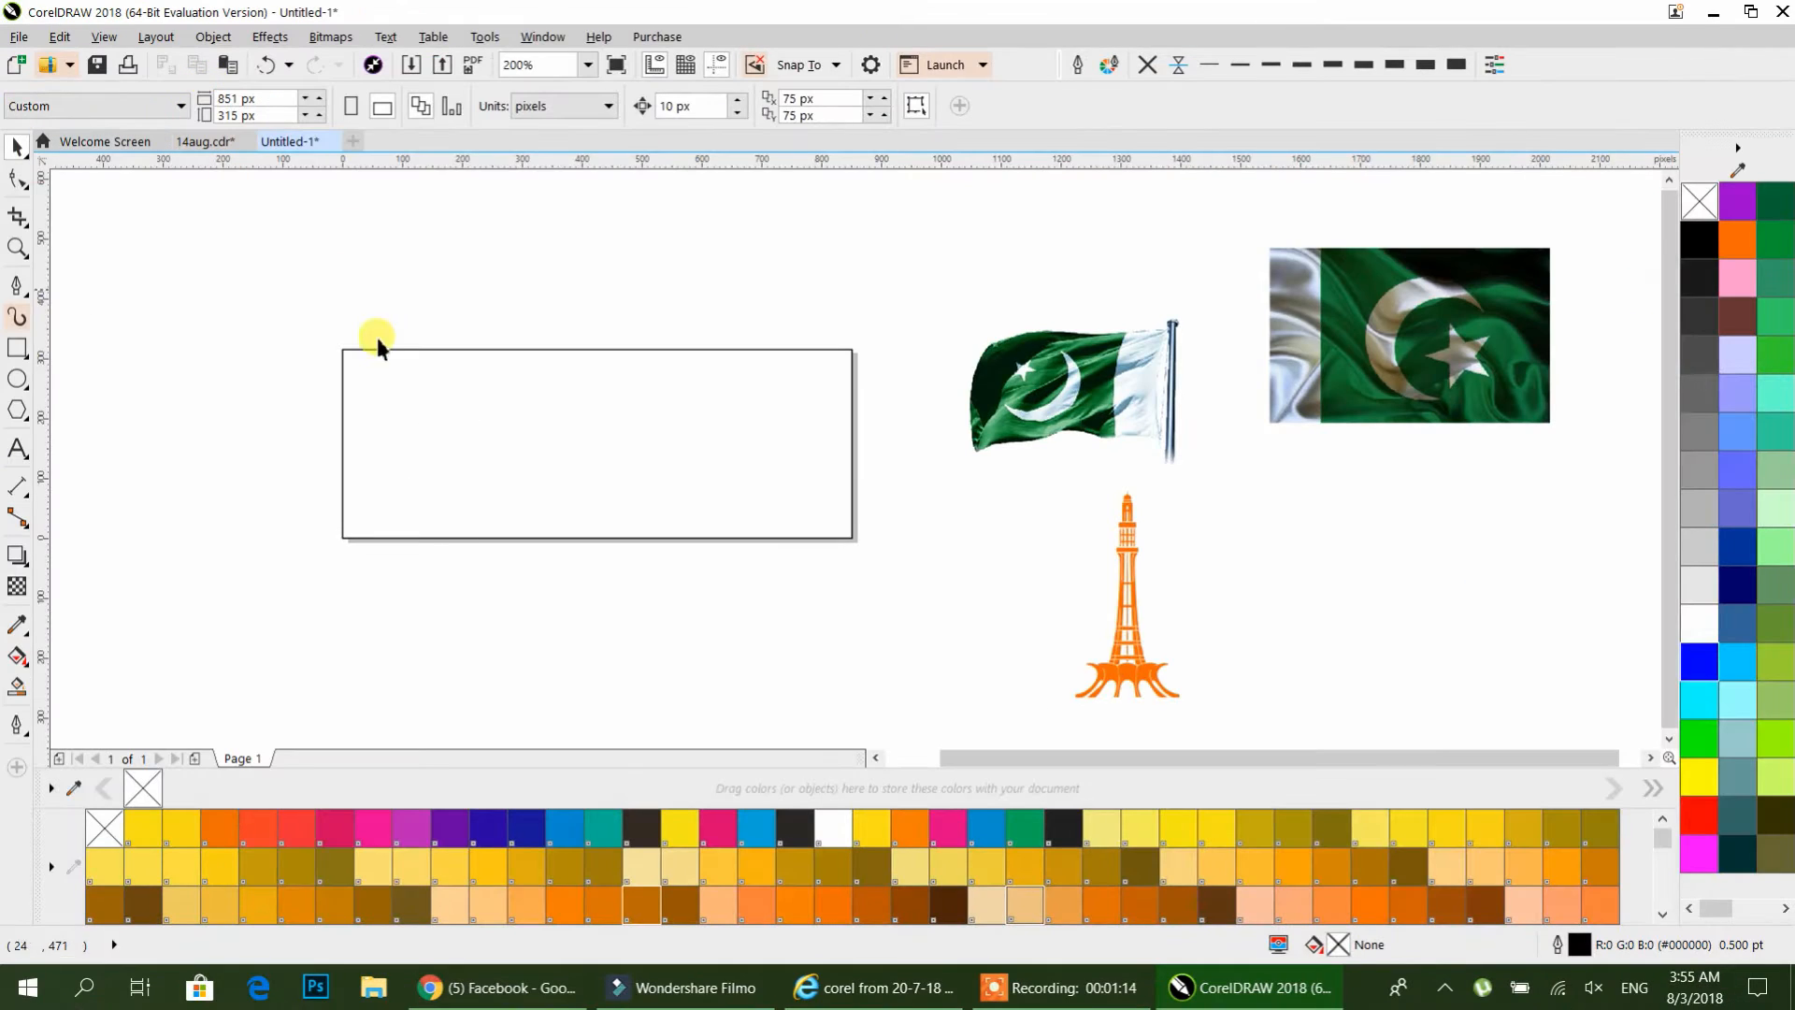
{"action": "left_click", "coordinate": [433, 418]}
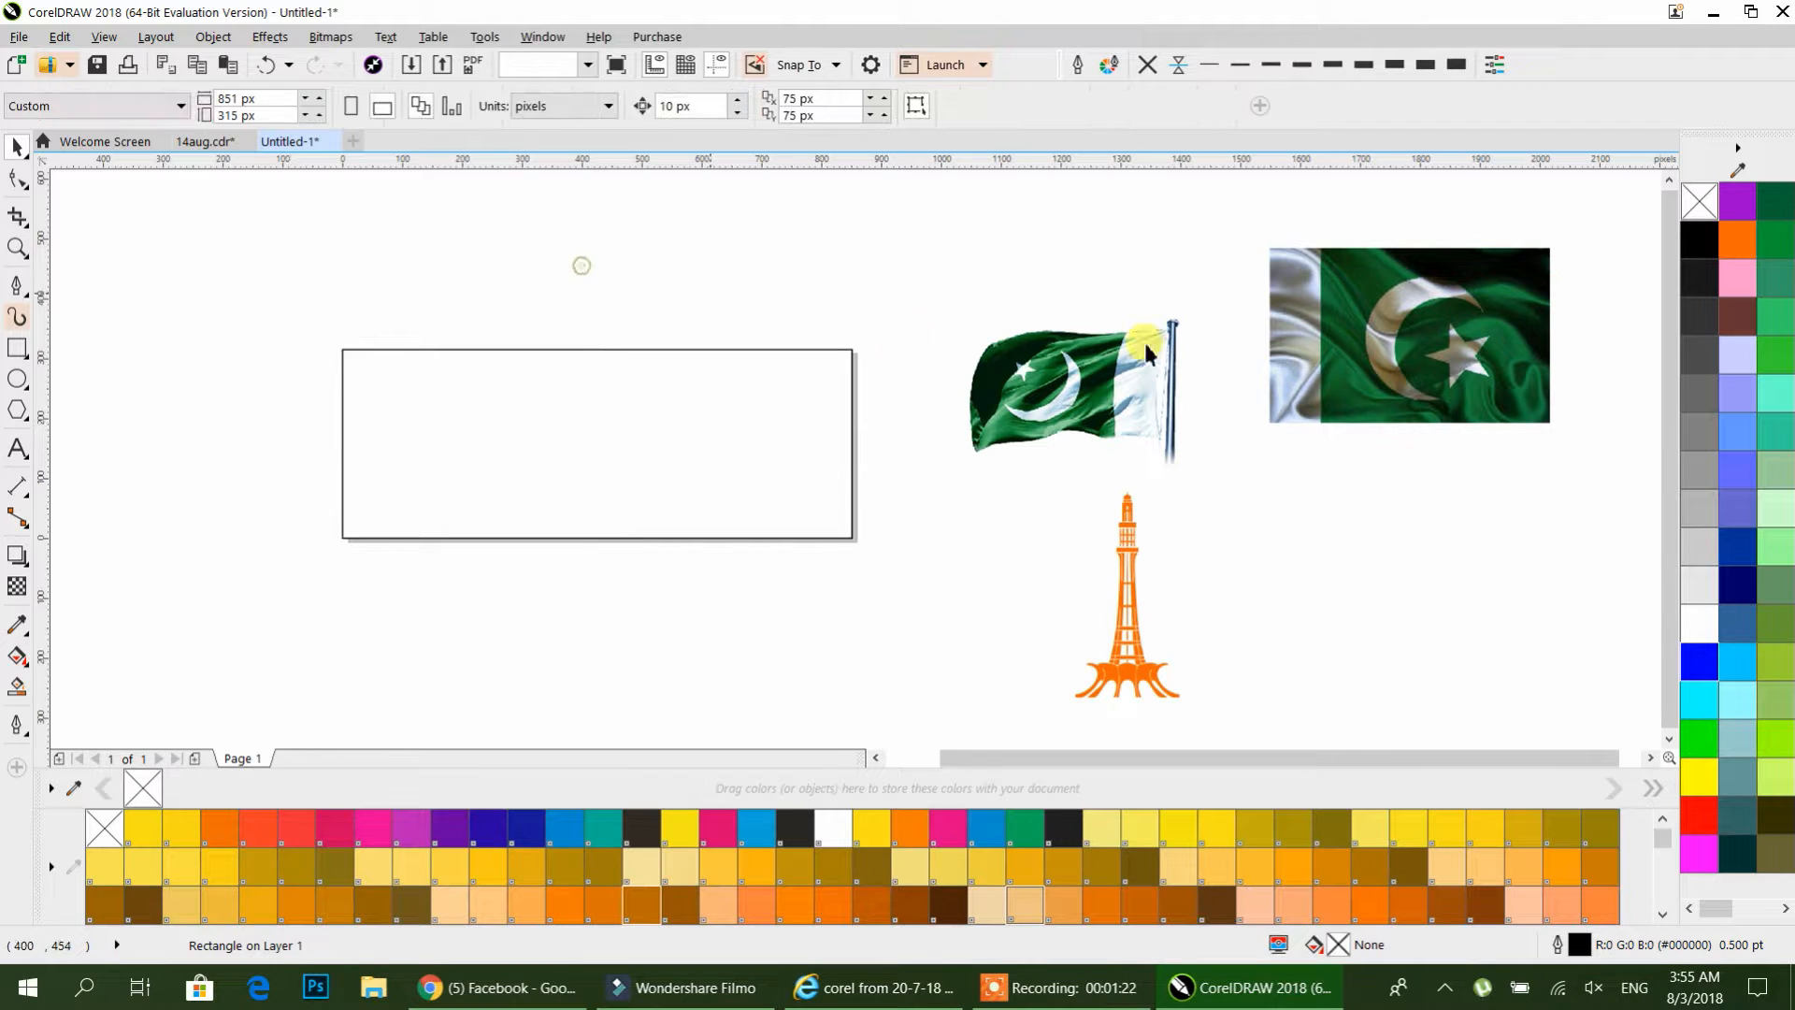
- Enlarge the rectangular flag photo proportionally to about 1,420 px wide
{"action": "left_click", "coordinate": [1347, 314]}
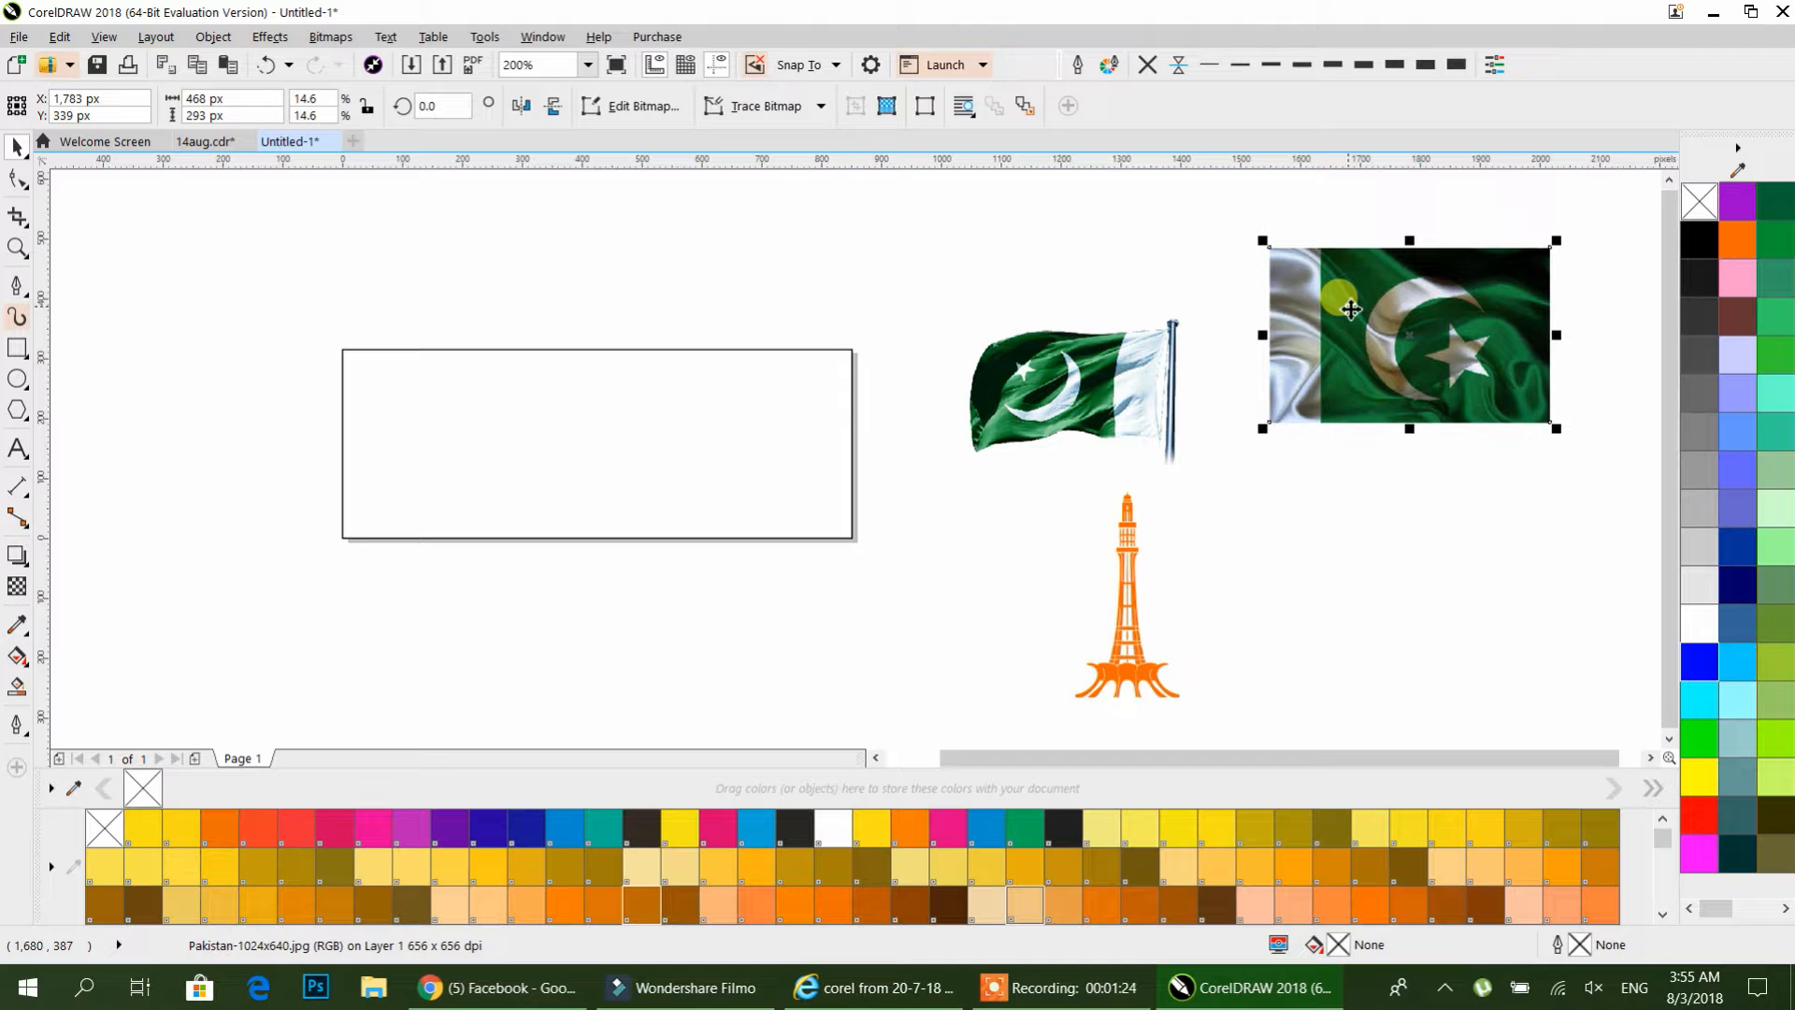
{"action": "left_click_drag", "start_coordinate": [1261, 426], "coordinate": [1178, 512]}
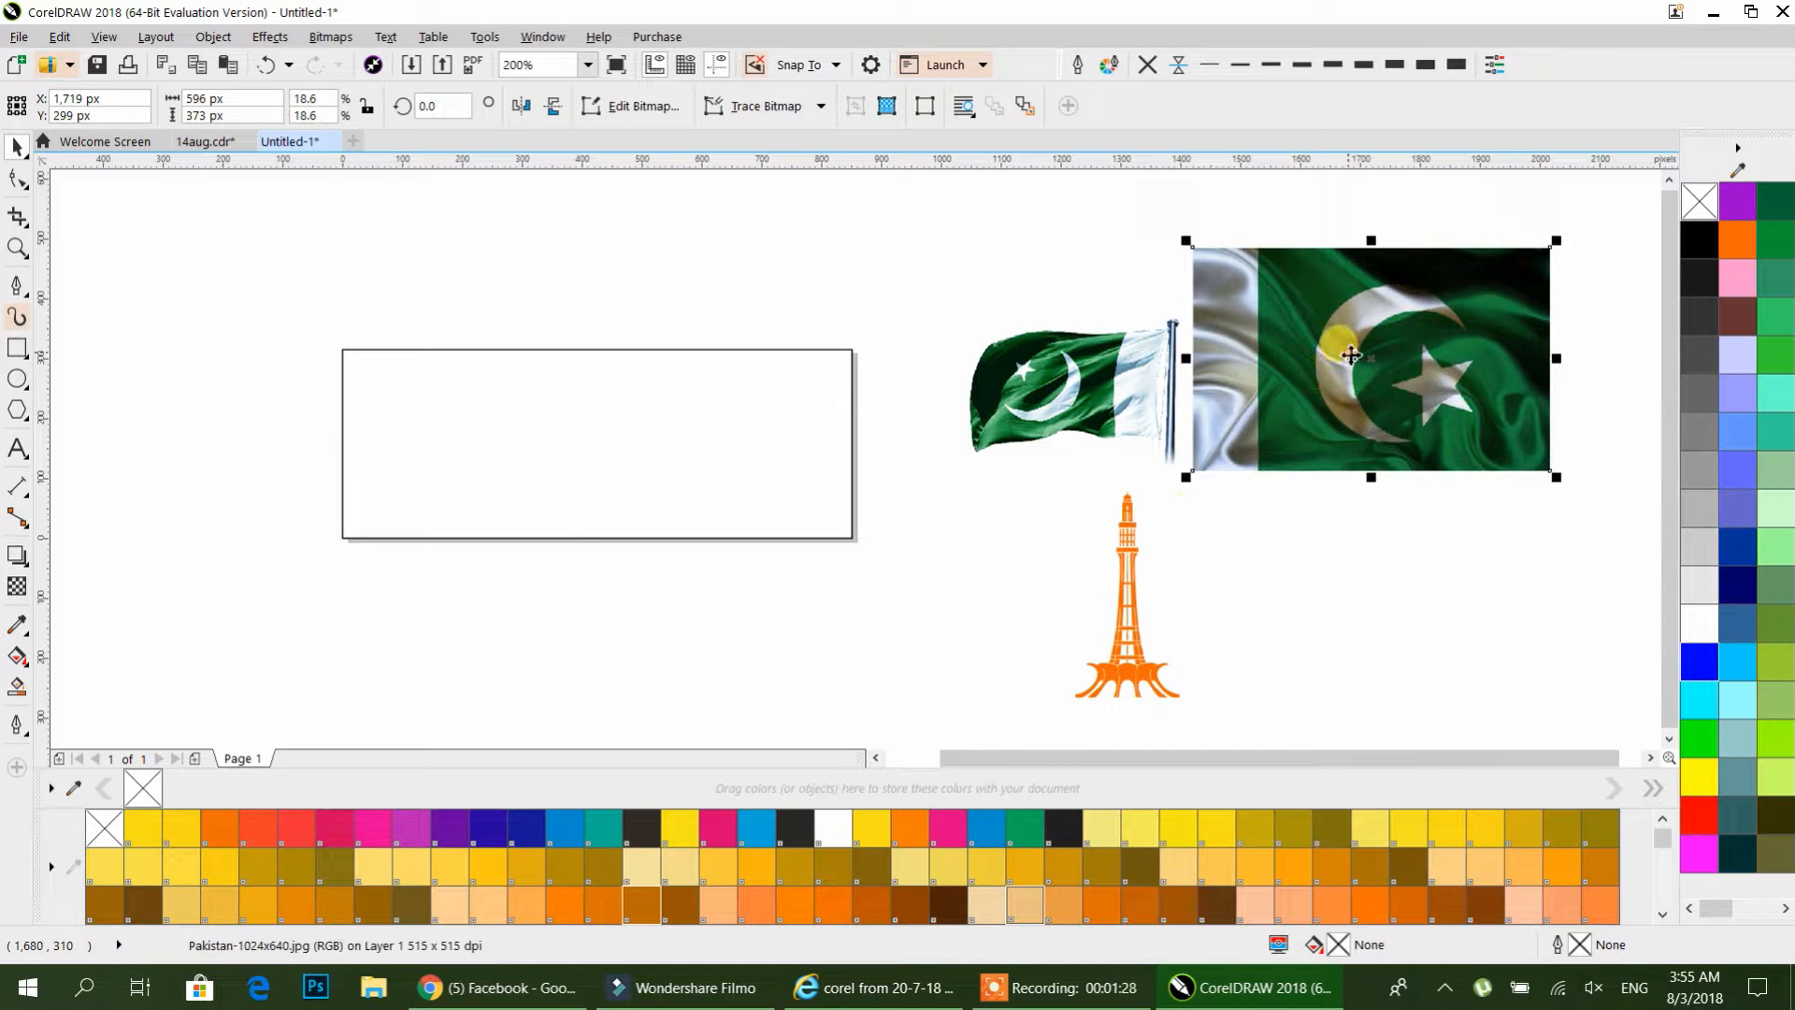
{"action": "right_click", "coordinate": [1349, 316]}
{"action": "left_click", "coordinate": [1294, 531]}
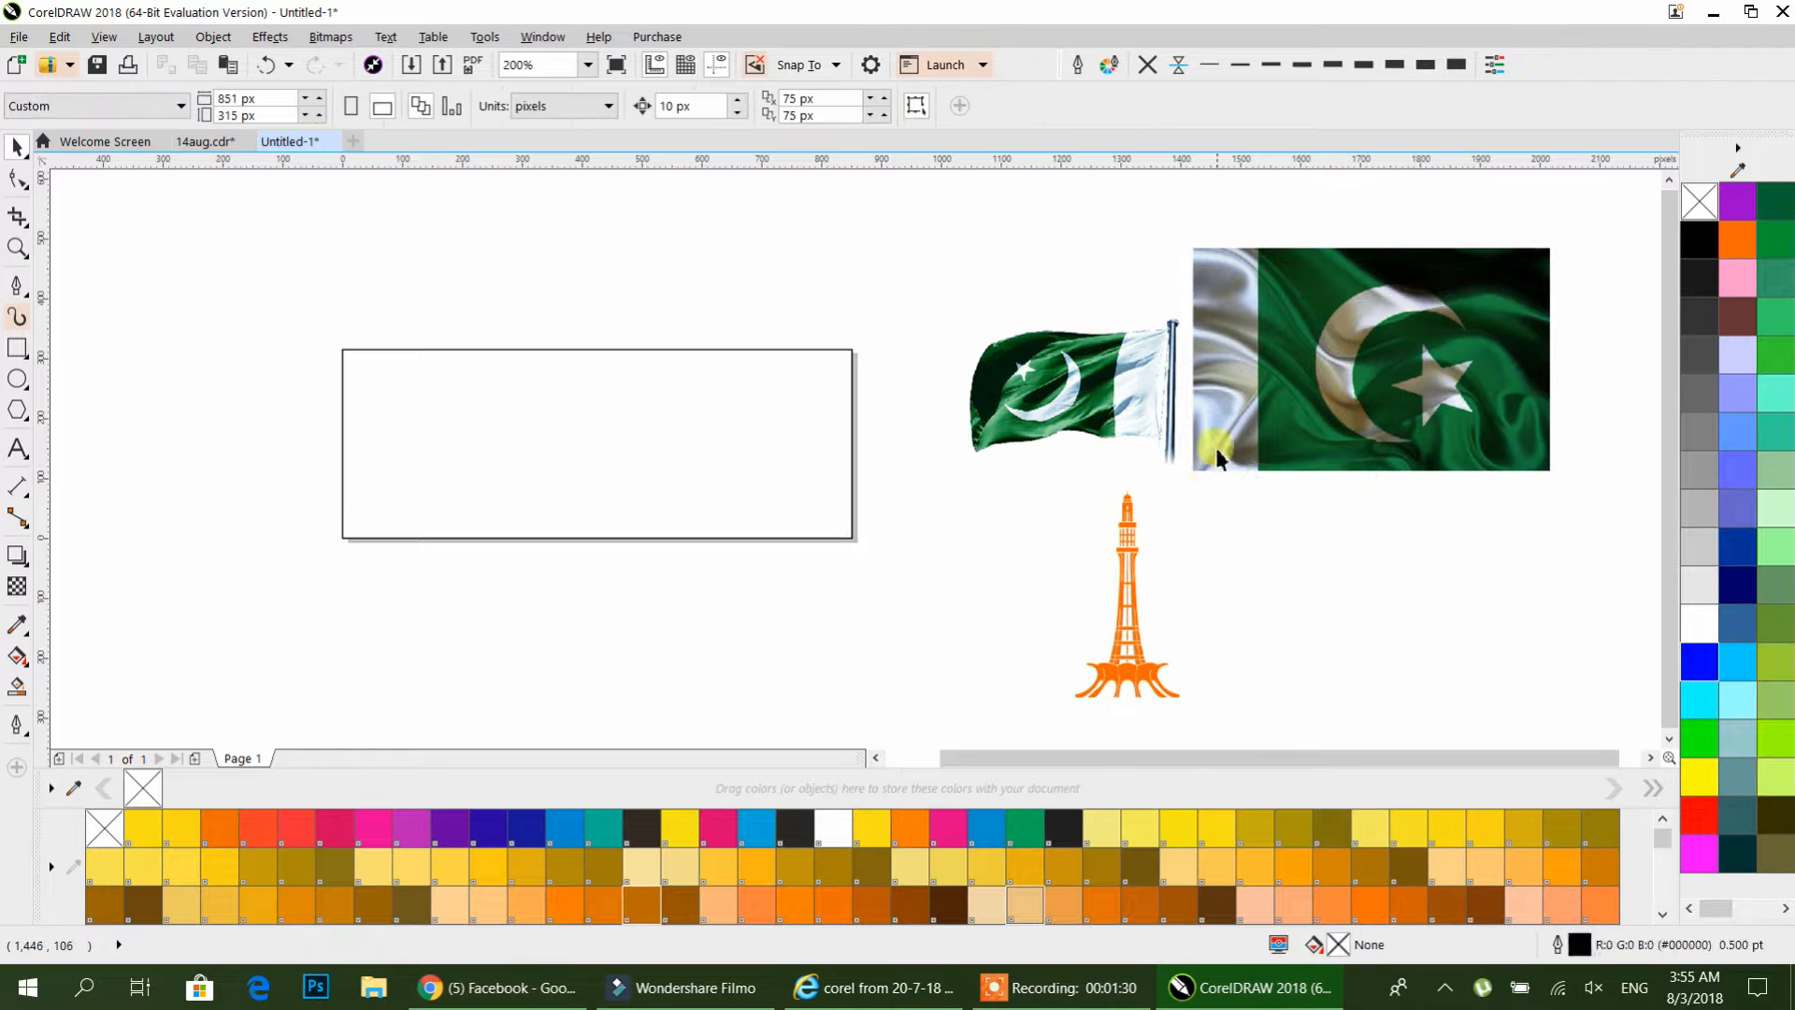
{"action": "left_click_drag", "start_coordinate": [1192, 469], "coordinate": [693, 728]}
{"action": "left_click_drag", "start_coordinate": [947, 470], "coordinate": [1277, 373]}
- PowerClip the enlarged flag photo inside the page-sized rectangle
{"action": "right_click", "coordinate": [1307, 347]}
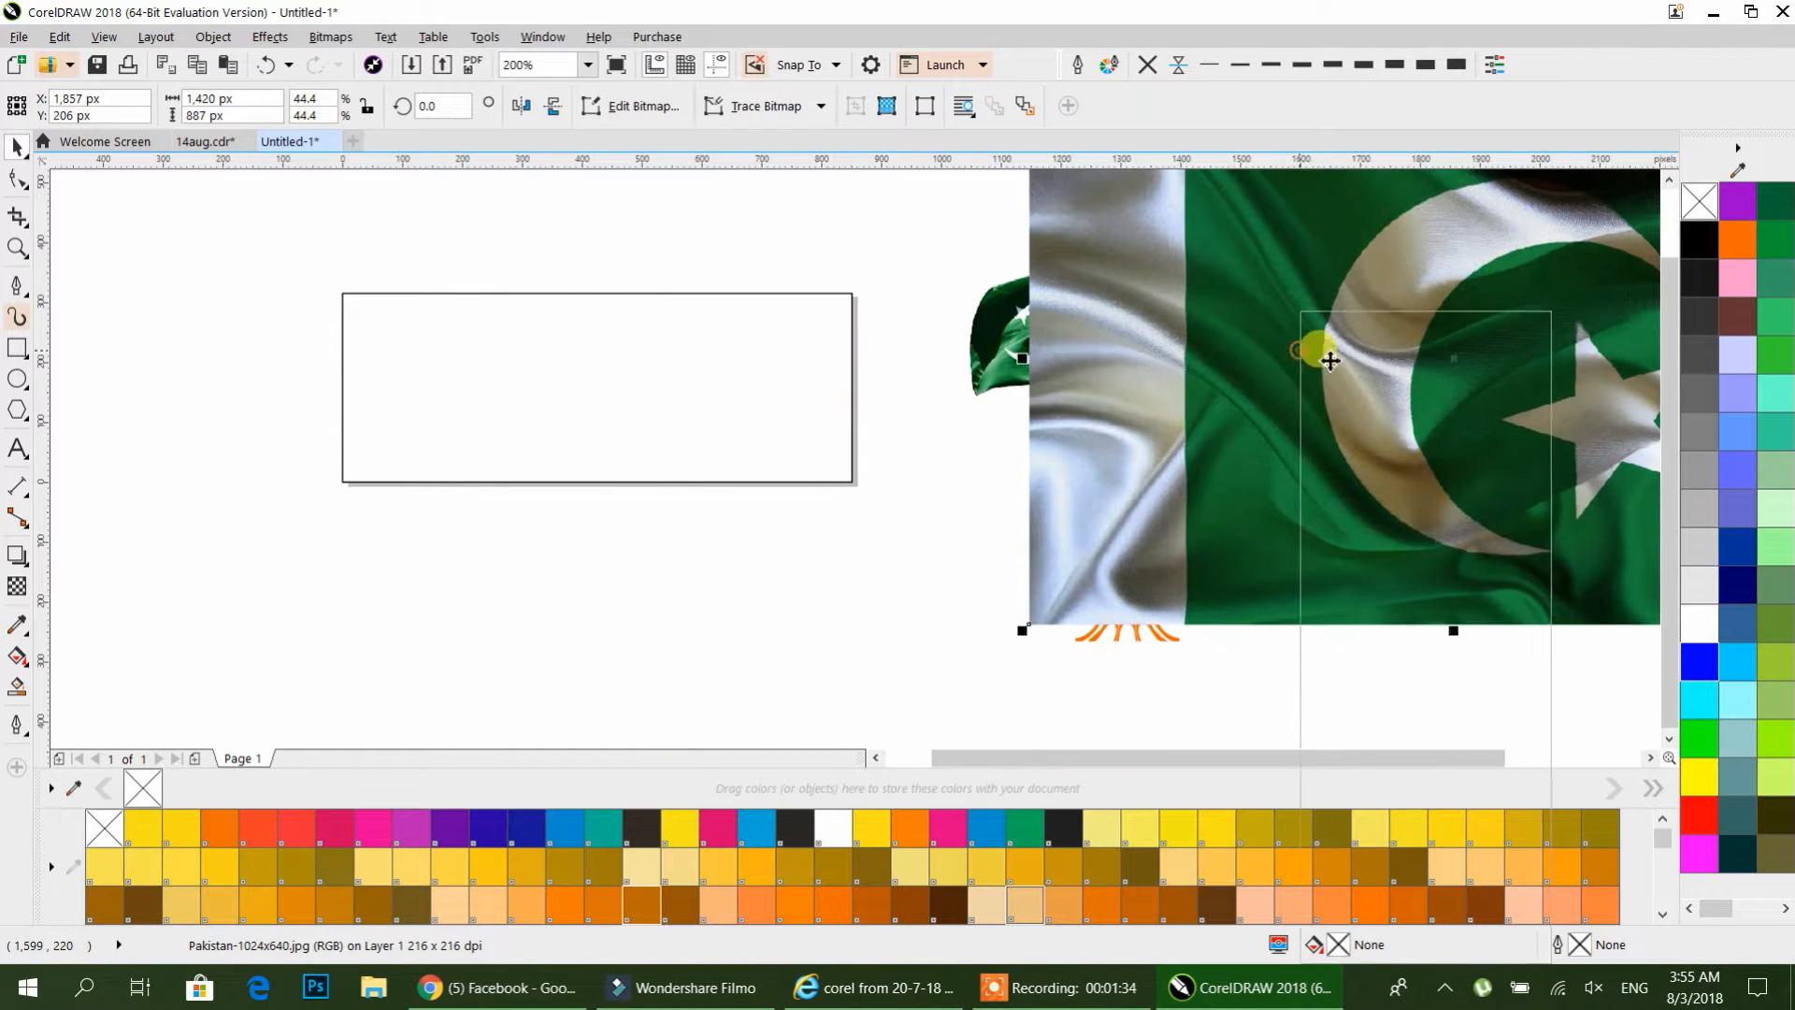
{"action": "left_click", "coordinate": [1371, 327]}
{"action": "left_click", "coordinate": [692, 389]}
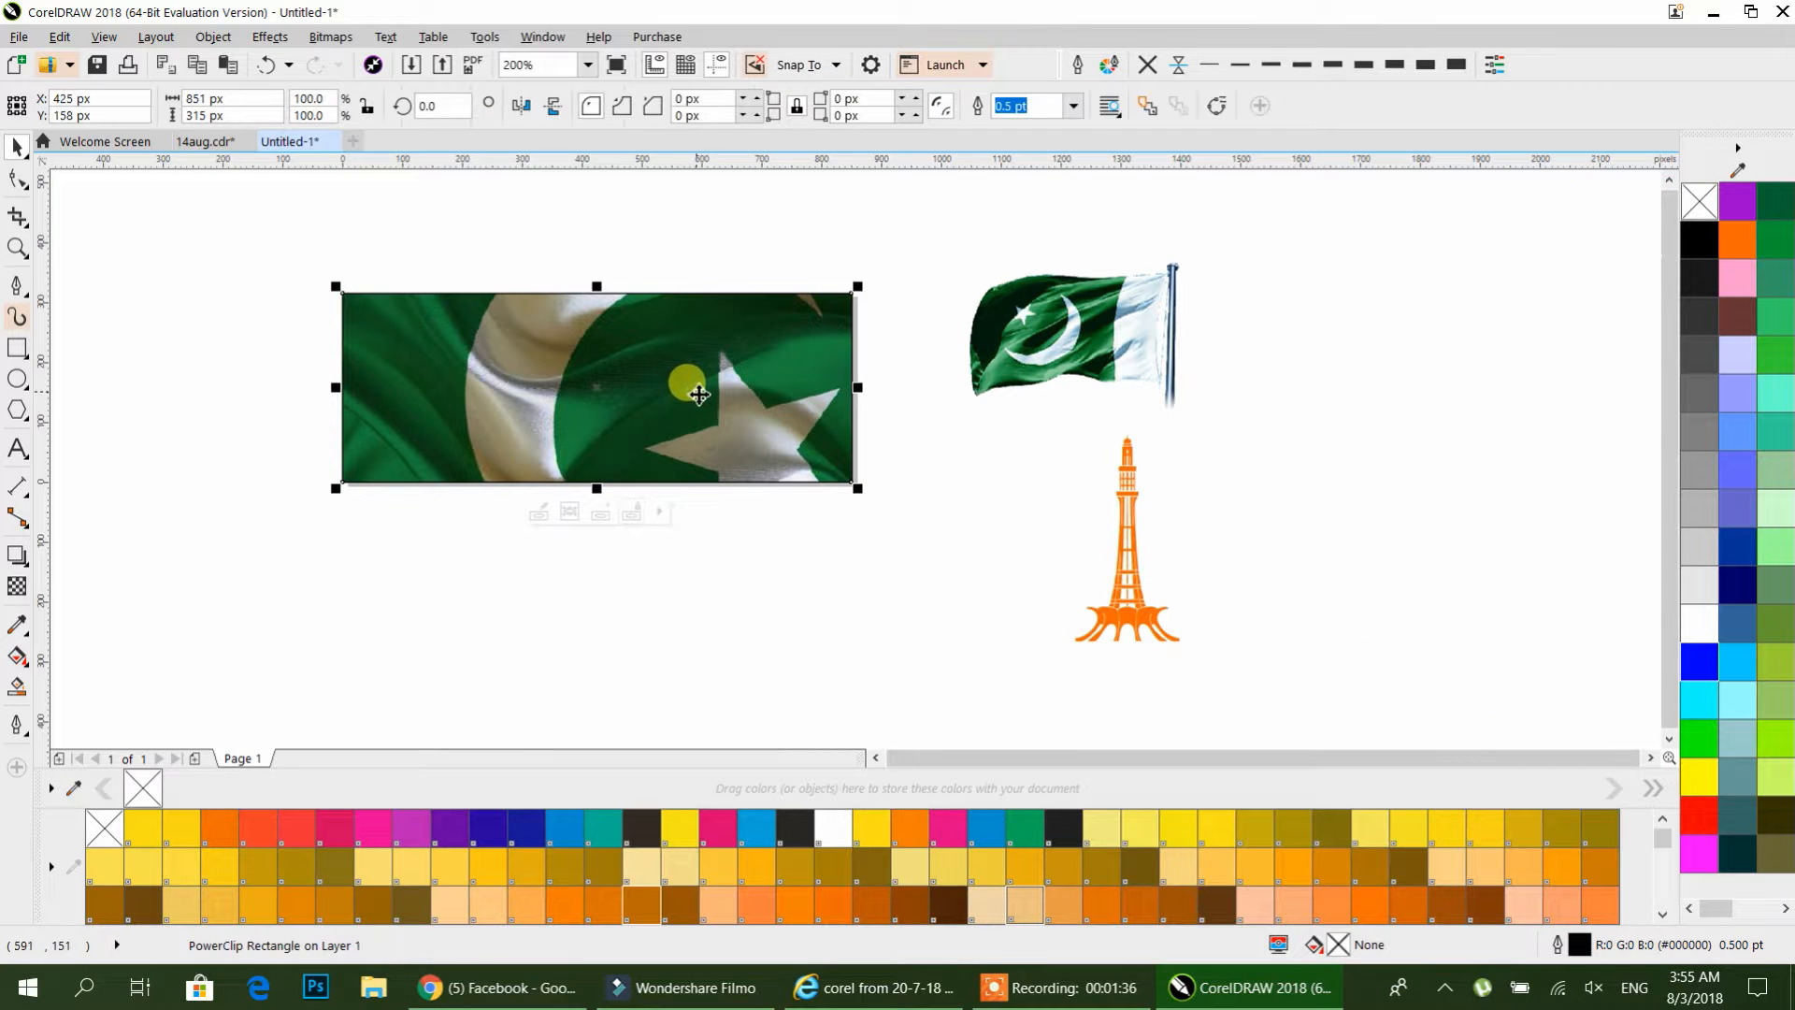
- Edit the PowerClip contents, scaling the flag photo down to about 875 px wide so it just covers the frame, and finish editing
{"action": "double_click", "coordinate": [699, 394]}
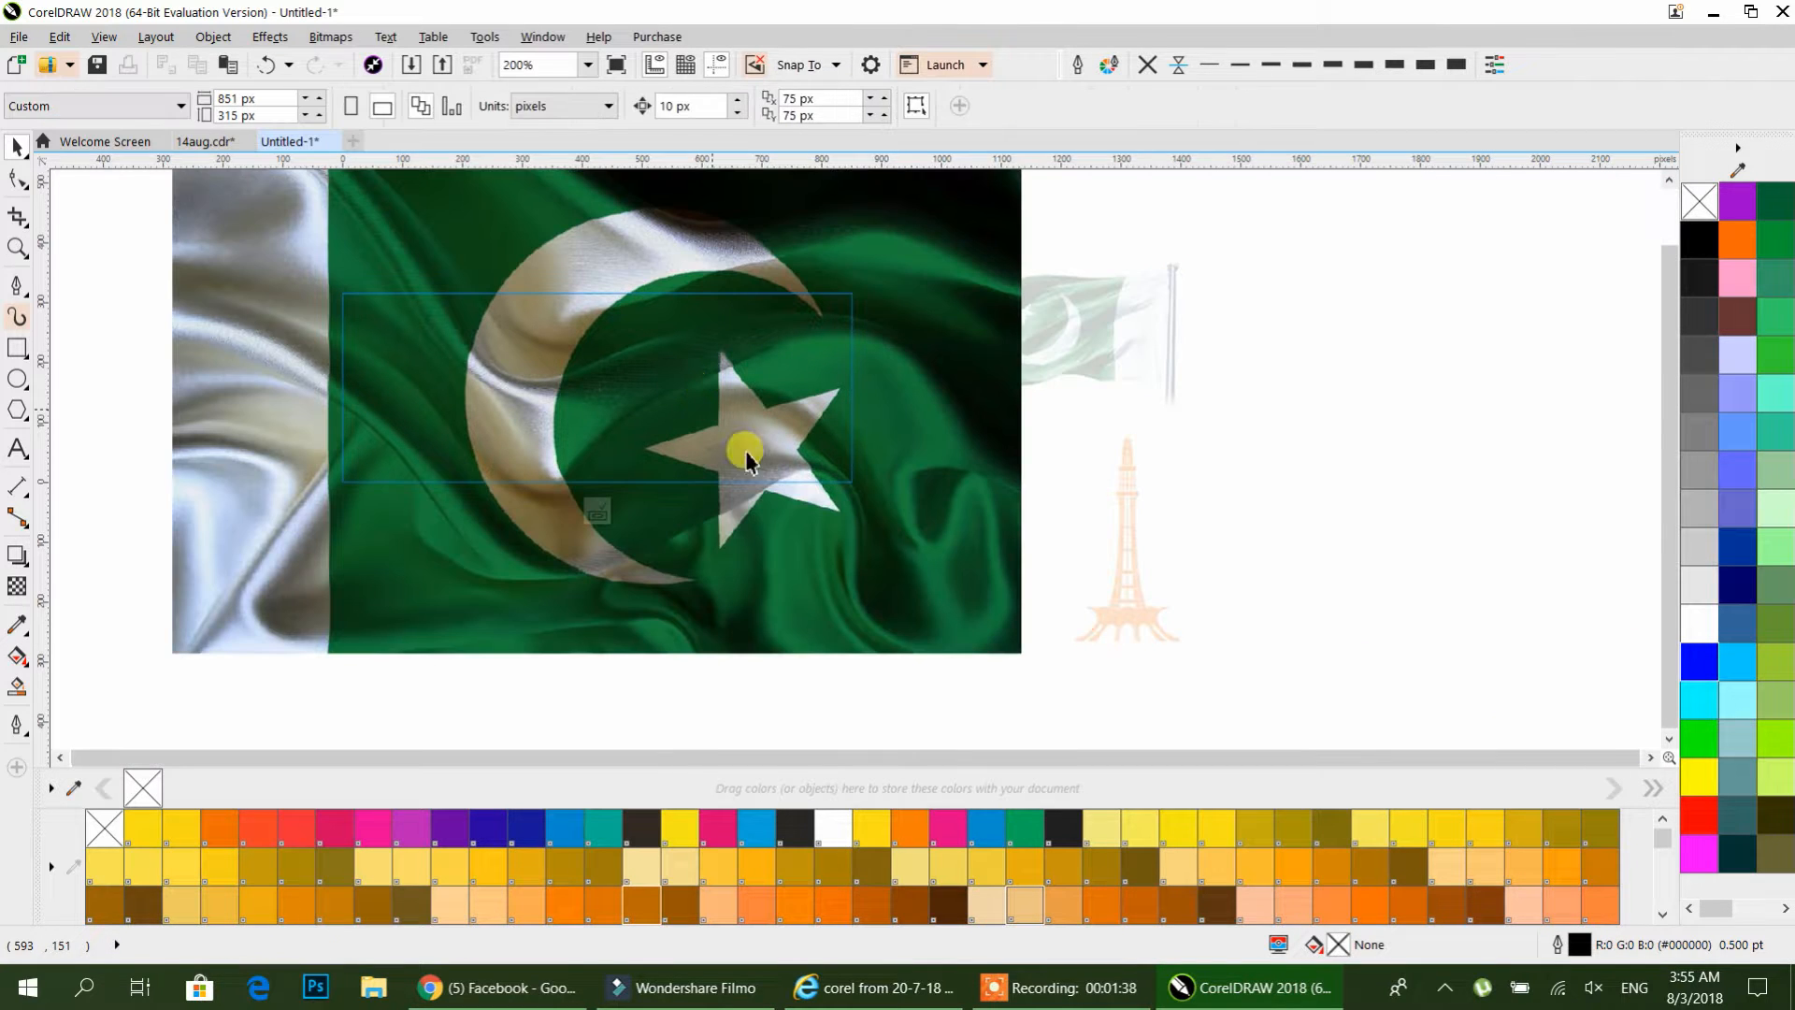
{"action": "left_click_drag", "start_coordinate": [1021, 659], "coordinate": [865, 559]}
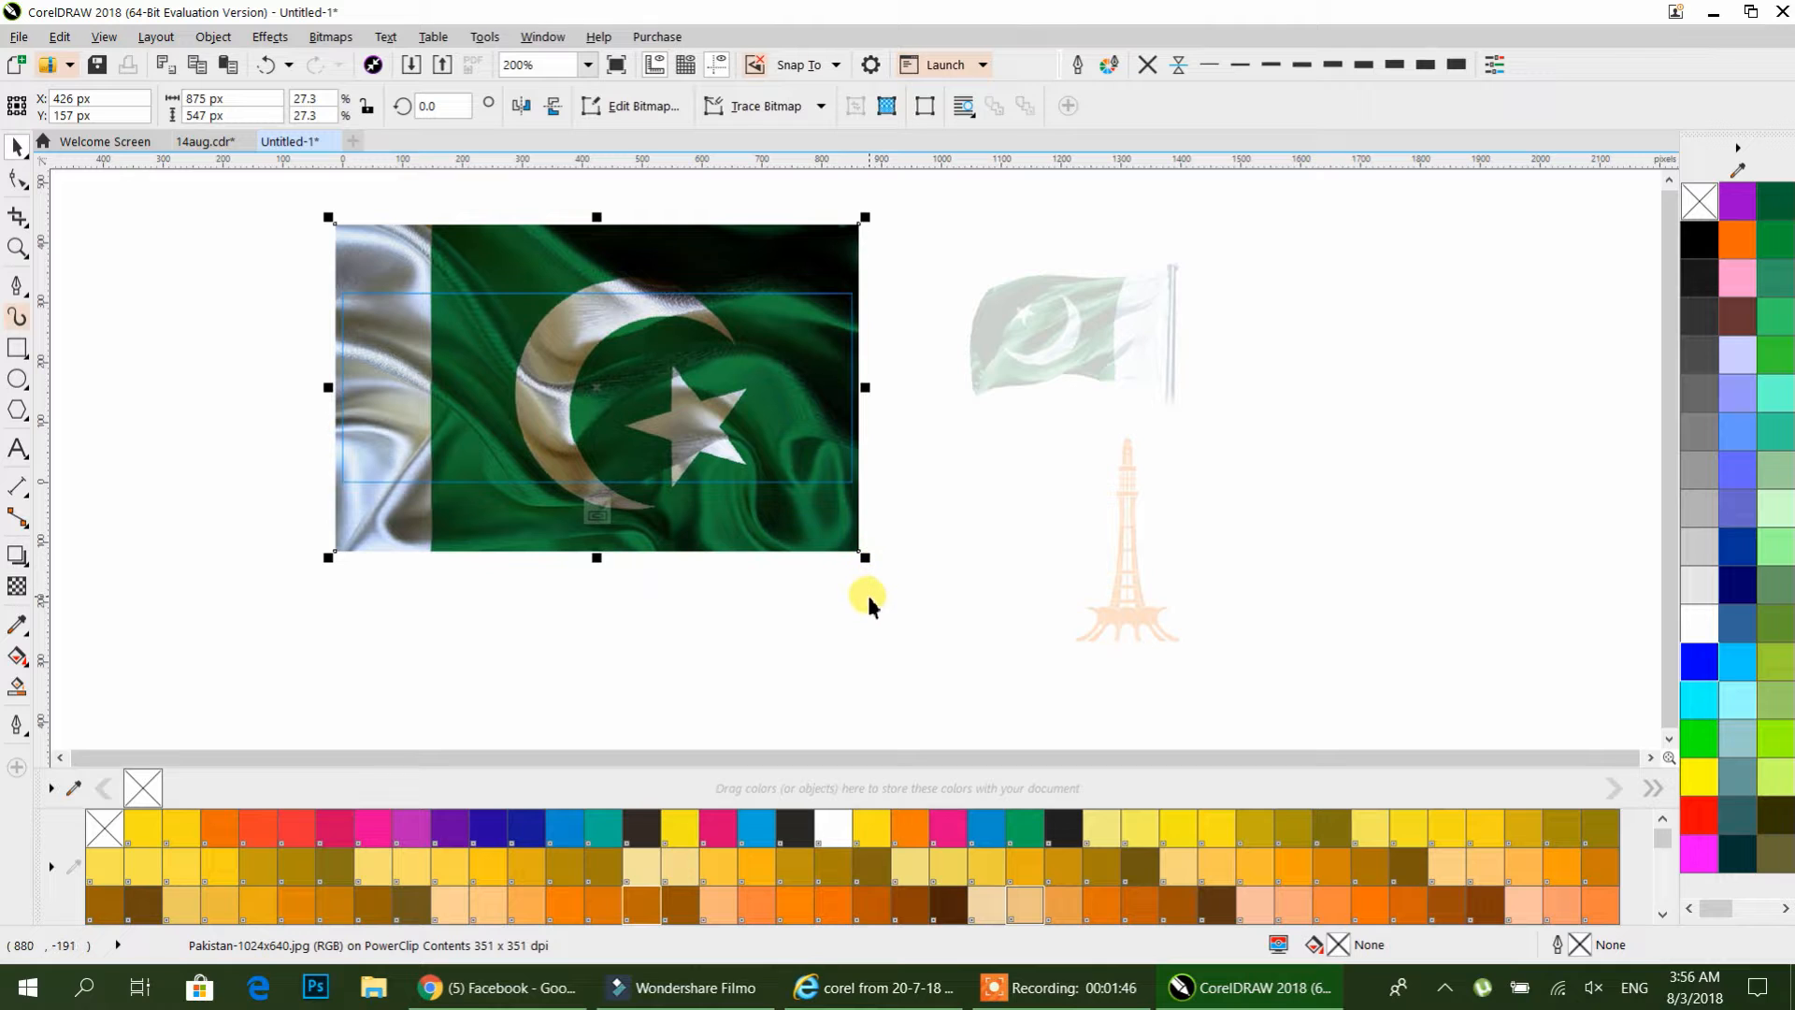
{"action": "left_click", "coordinate": [868, 598], "text": "ctrl"}
{"action": "left_click", "coordinate": [868, 597]}
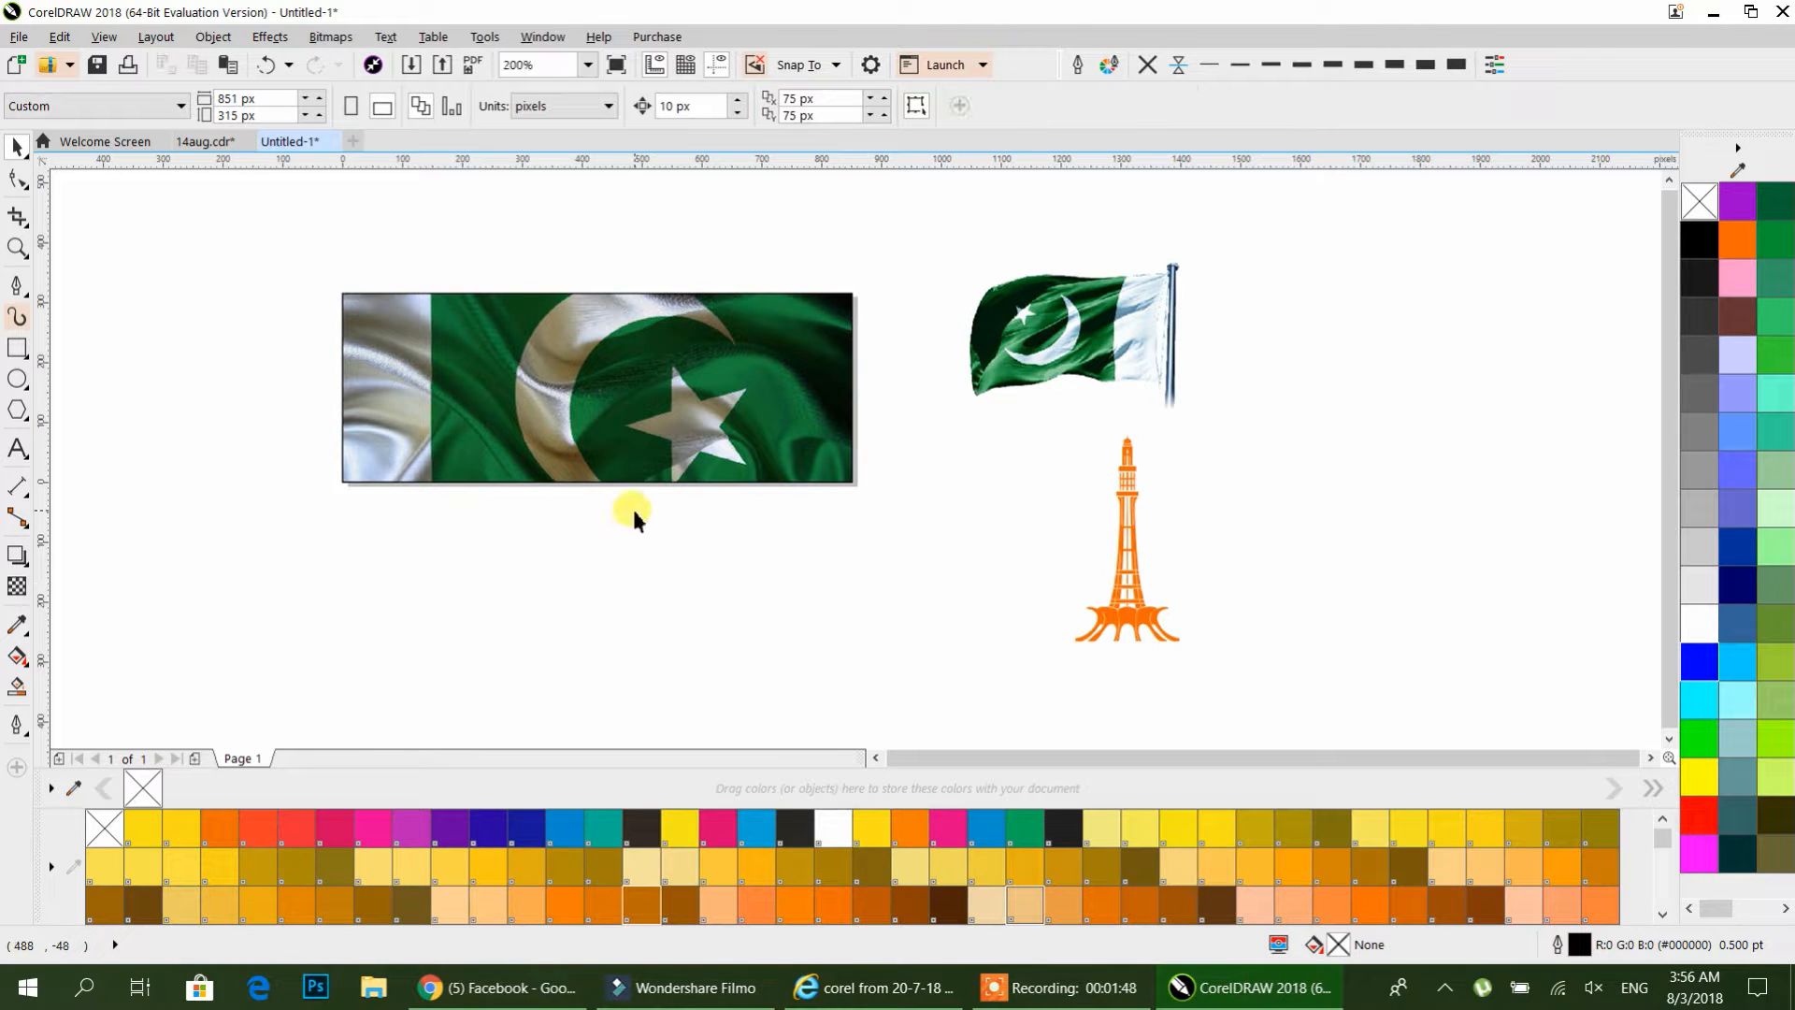
- Remove the outline from the PowerClip rectangle holding the flag photo
{"action": "left_click_drag", "start_coordinate": [412, 449], "coordinate": [443, 458]}
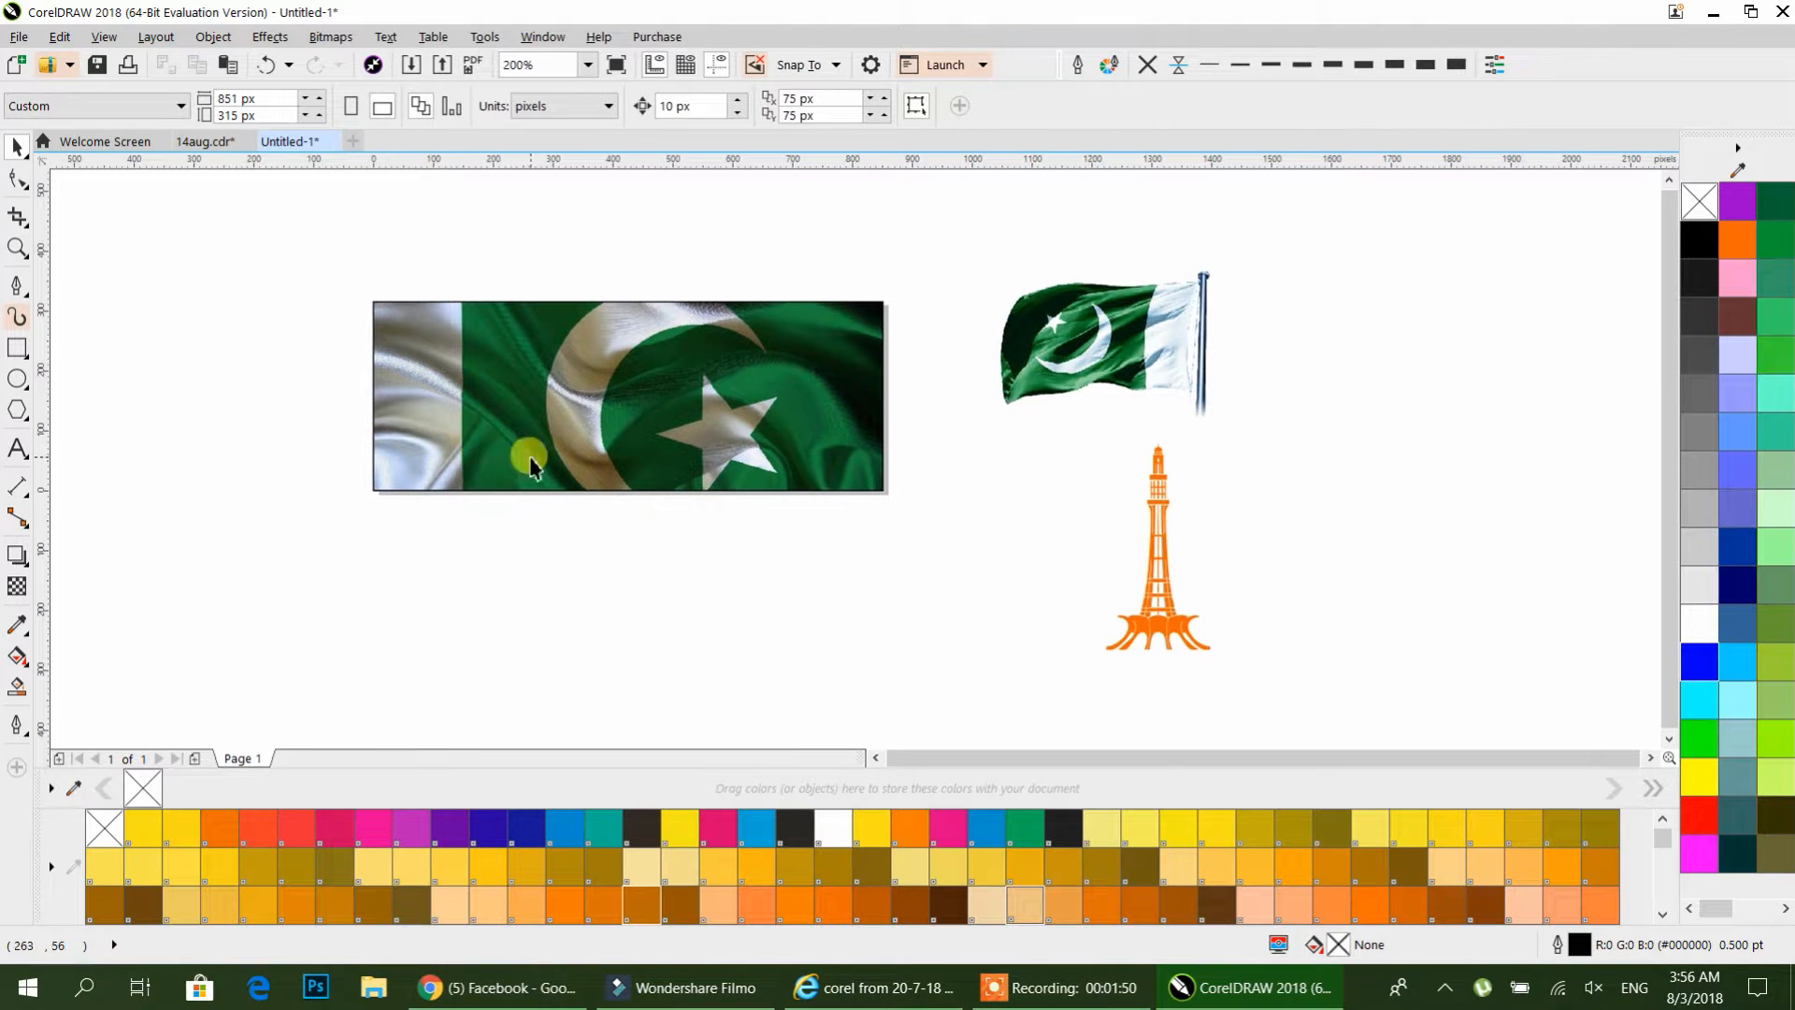
{"action": "scroll", "coordinate": [572, 442], "scroll_direction": "up", "scroll_amount": 1}
{"action": "scroll", "coordinate": [690, 482], "scroll_direction": "down", "scroll_amount": 1}
{"action": "left_click_drag", "start_coordinate": [690, 483], "coordinate": [645, 522]}
{"action": "left_click", "coordinate": [649, 525]}
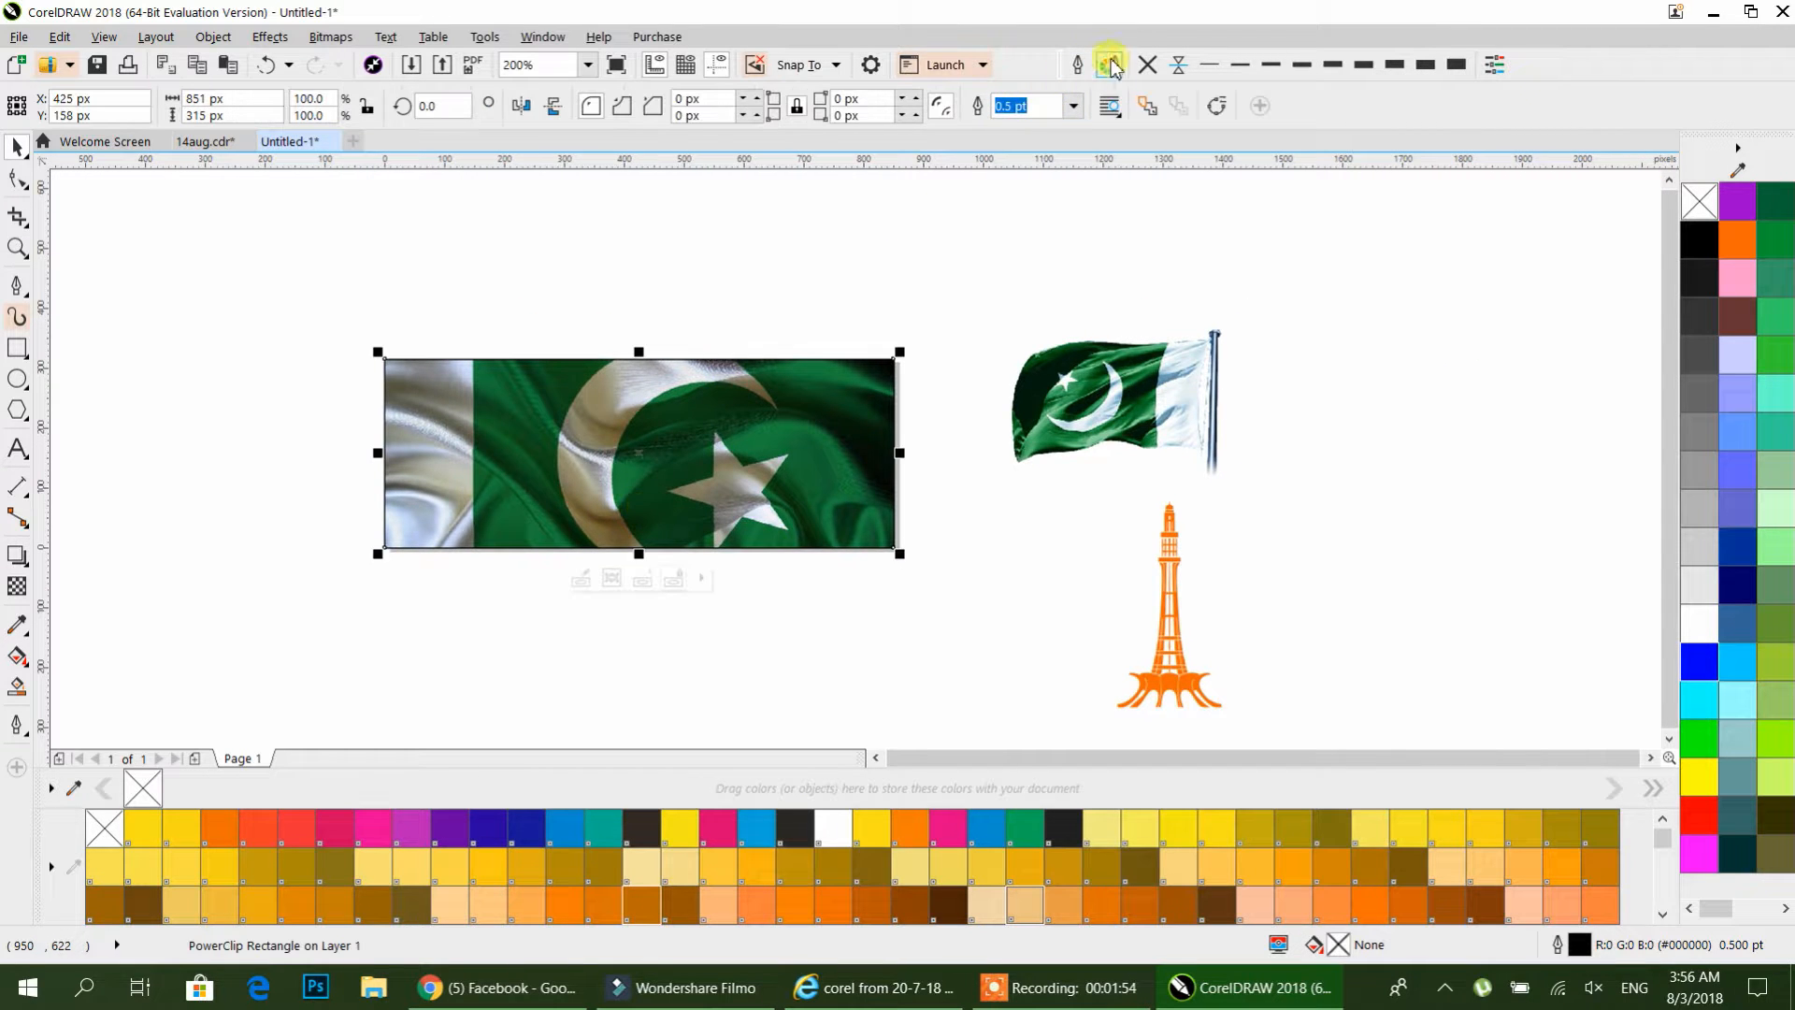
{"action": "left_click", "coordinate": [985, 256]}
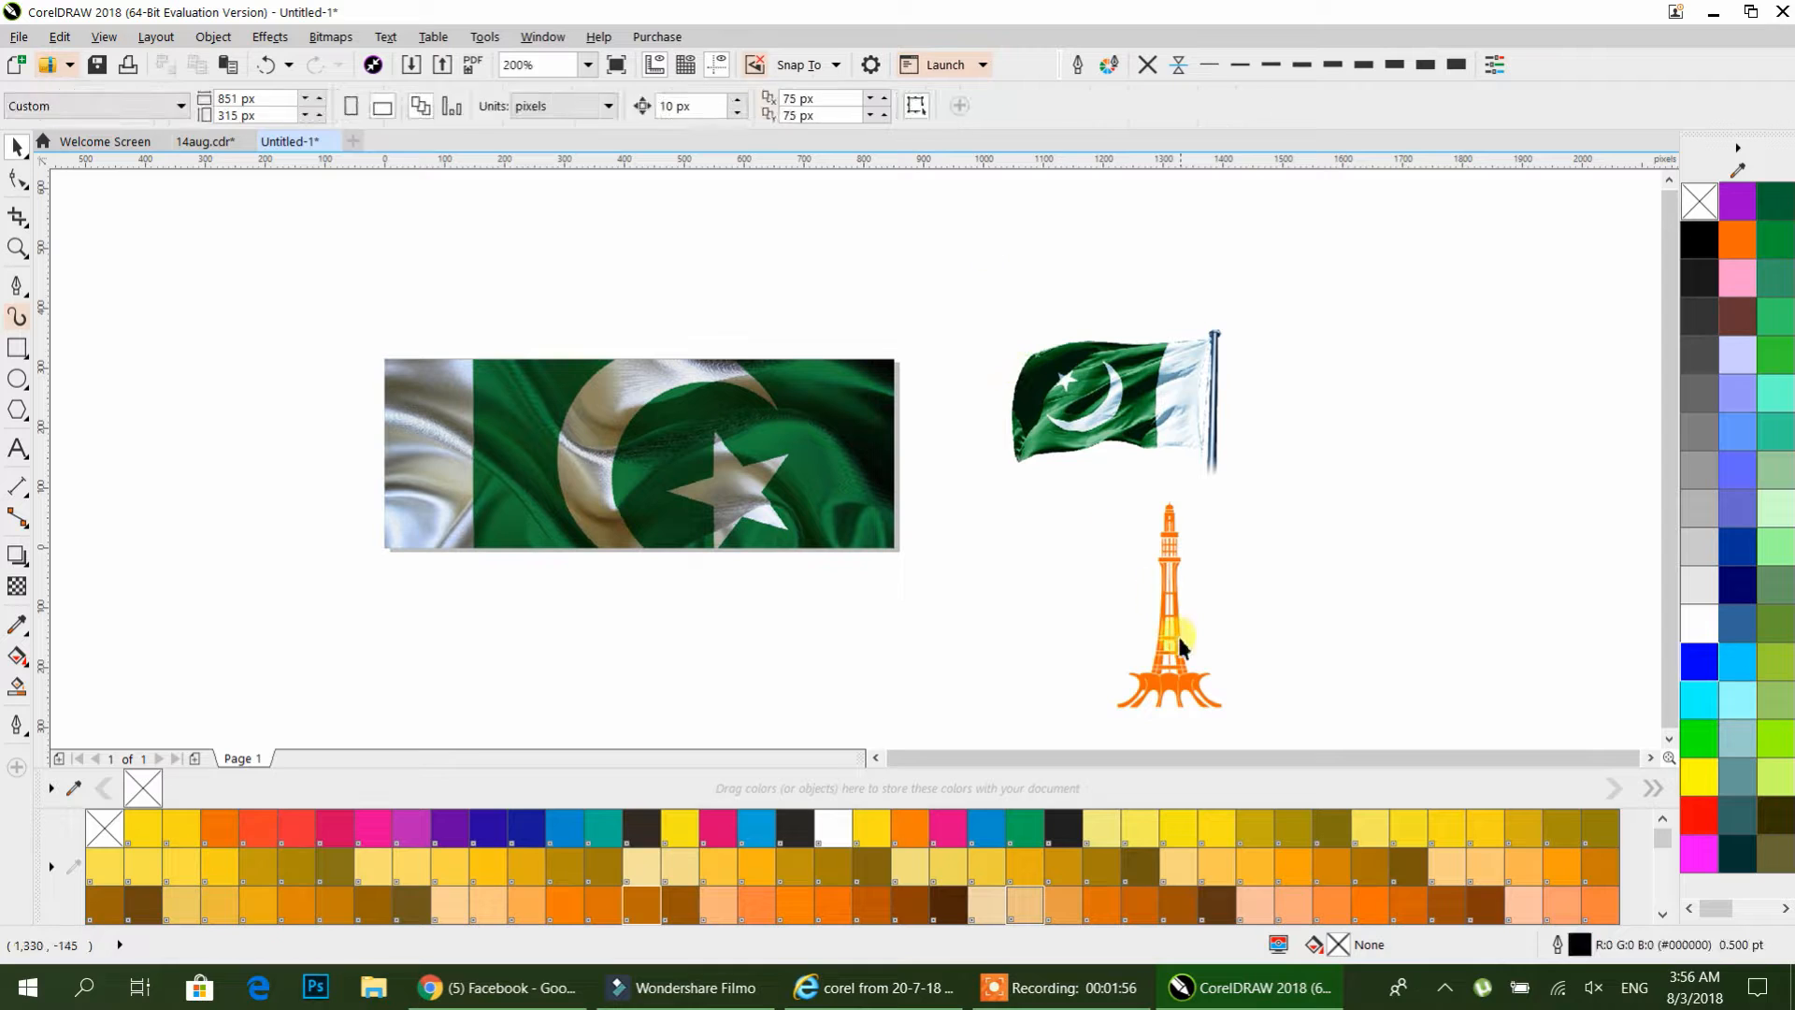
- Place the orange tower in the banner's lower-right corner and scale it to about 139 × 275 px
{"action": "left_click", "coordinate": [1196, 687]}
{"action": "left_click_drag", "start_coordinate": [1228, 718], "coordinate": [876, 542]}
{"action": "left_click_drag", "start_coordinate": [839, 450], "coordinate": [770, 374]}
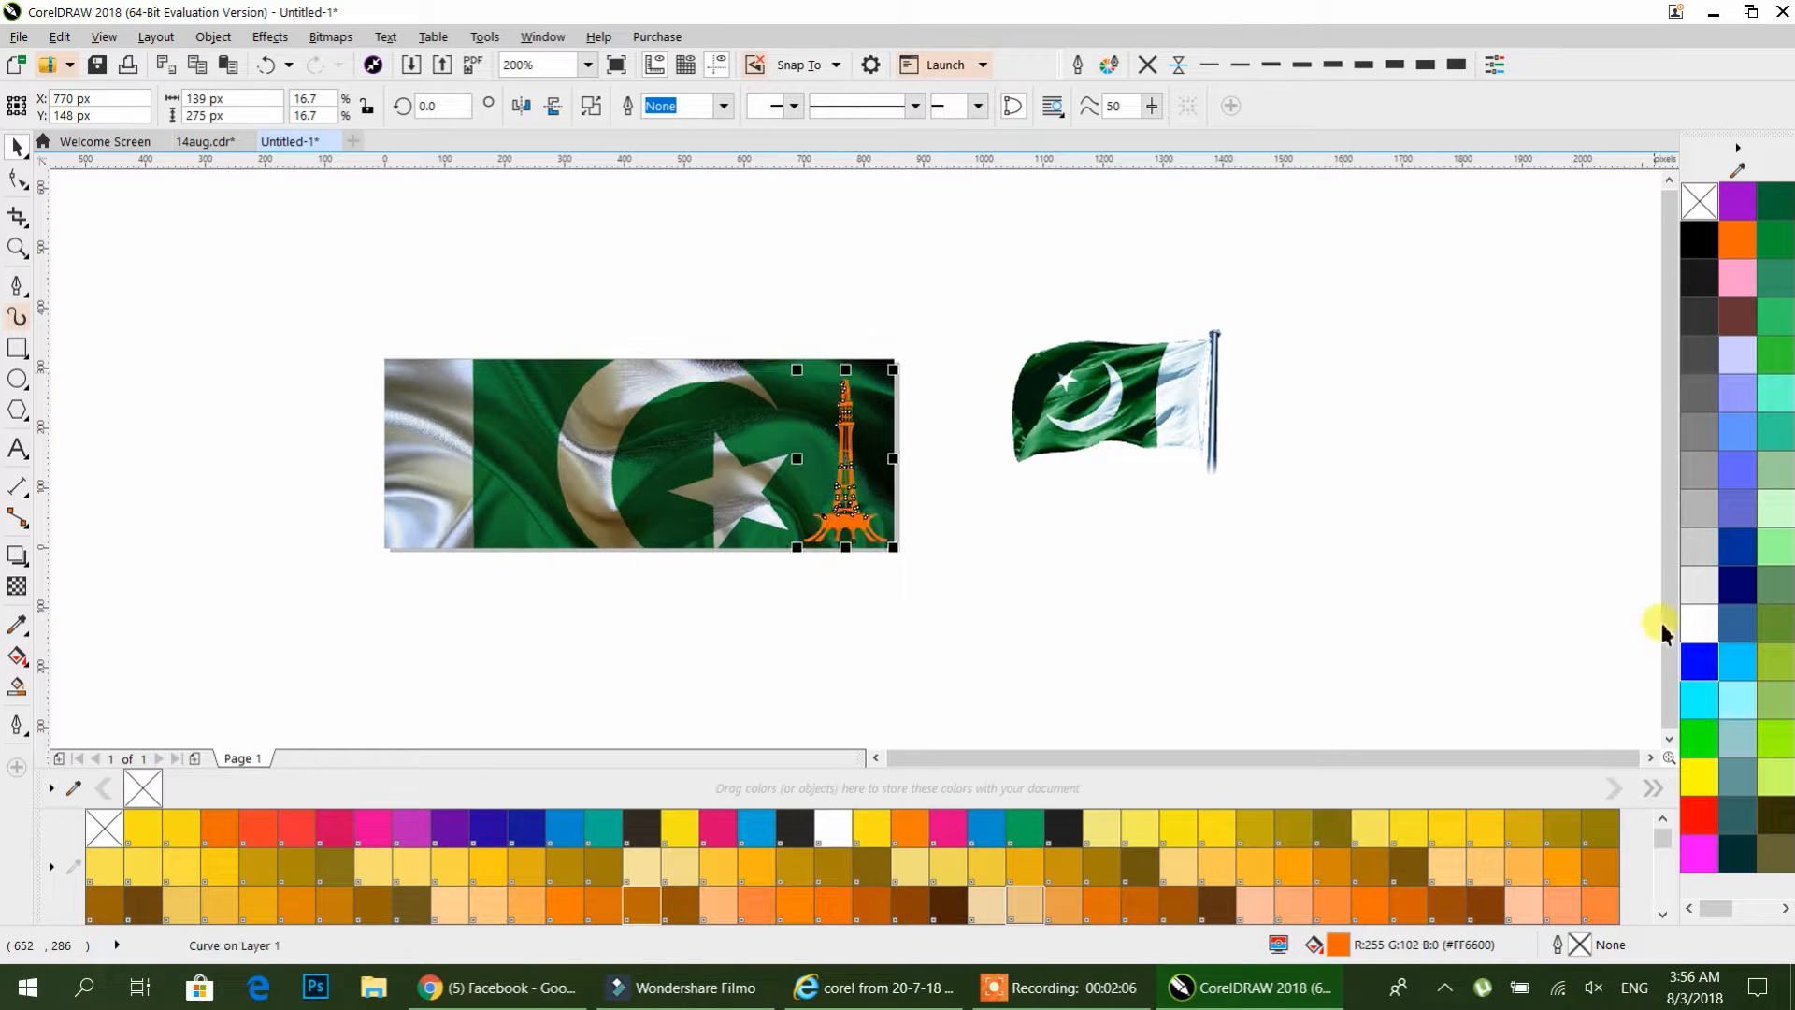
- Fill the tower with white and nudge it closer to the banner's lower-right corner
{"action": "scroll", "coordinate": [834, 519], "scroll_direction": "up", "scroll_amount": 1}
{"action": "left_click_drag", "start_coordinate": [857, 533], "coordinate": [865, 540]}
{"action": "left_click", "coordinate": [1078, 654]}
{"action": "scroll", "coordinate": [1266, 550], "scroll_direction": "down", "scroll_amount": 1}
{"action": "left_click_drag", "start_coordinate": [1264, 551], "coordinate": [1058, 563]}
- Switch the keyboard language to Urdu and add the artistic text "میری پہچان پاکستان" above the banner
{"action": "left_click", "coordinate": [16, 448]}
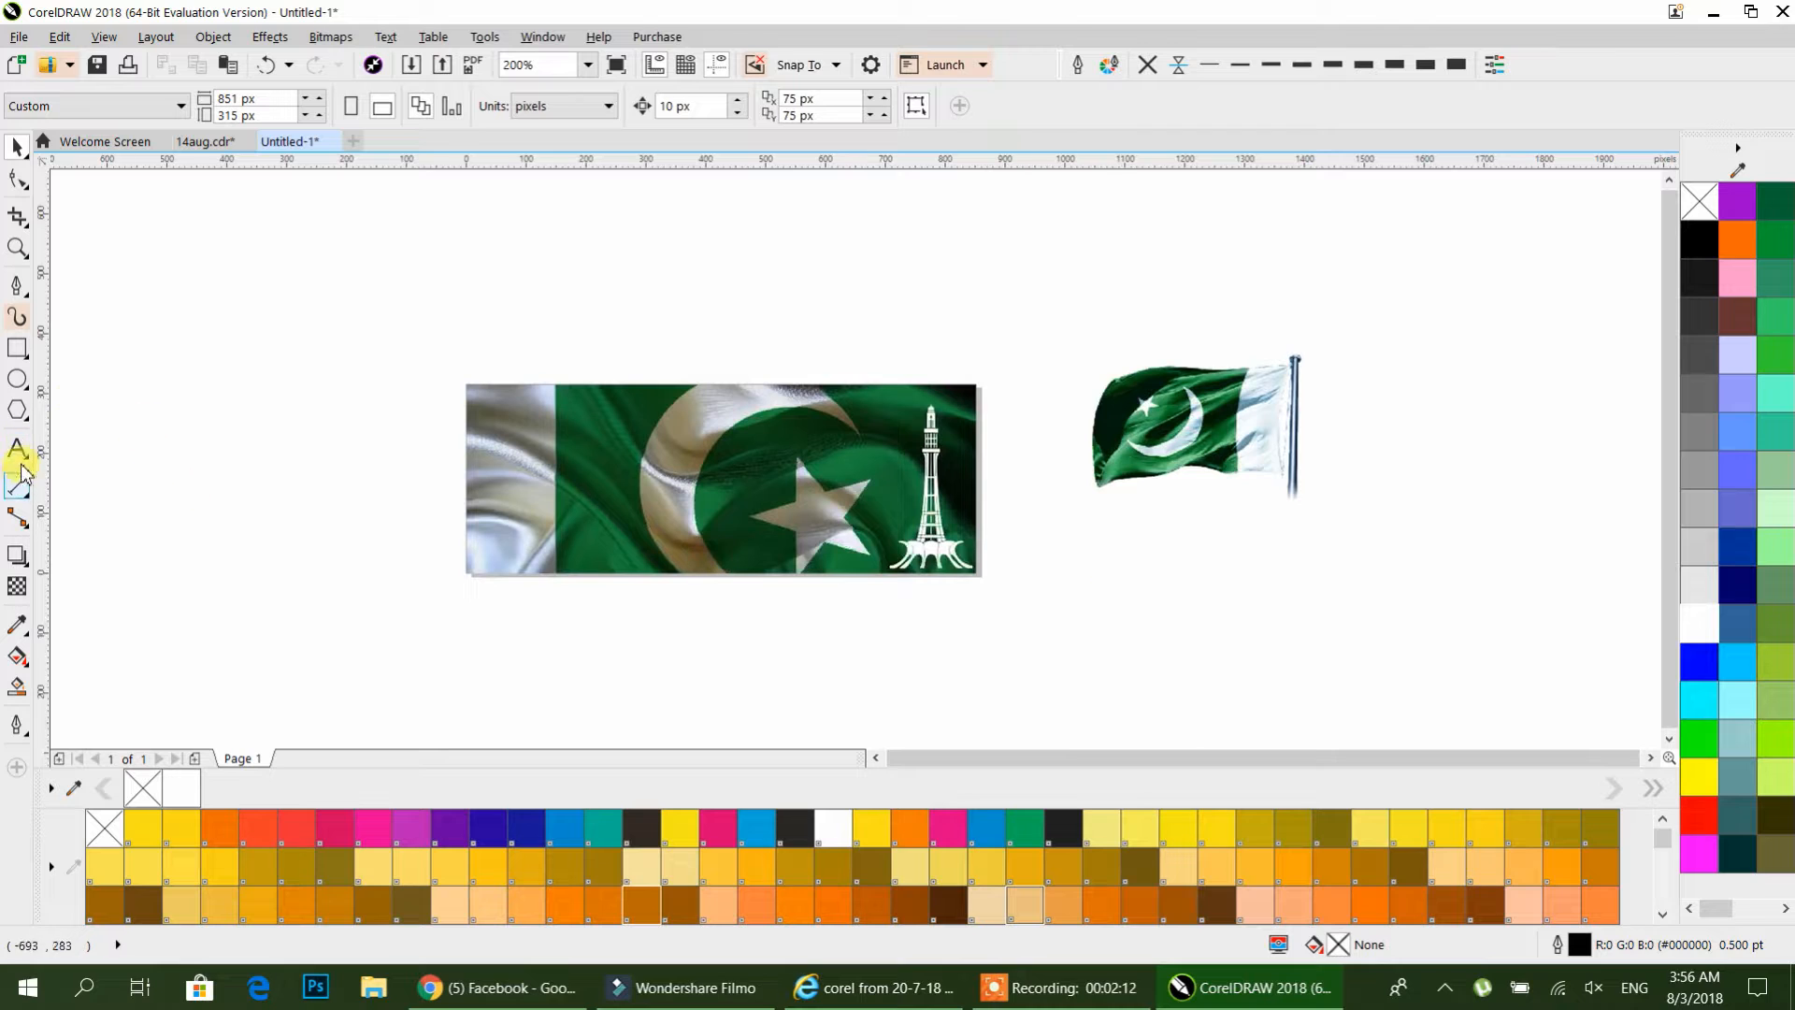
{"action": "left_click", "coordinate": [1632, 983]}
{"action": "left_click", "coordinate": [1555, 846]}
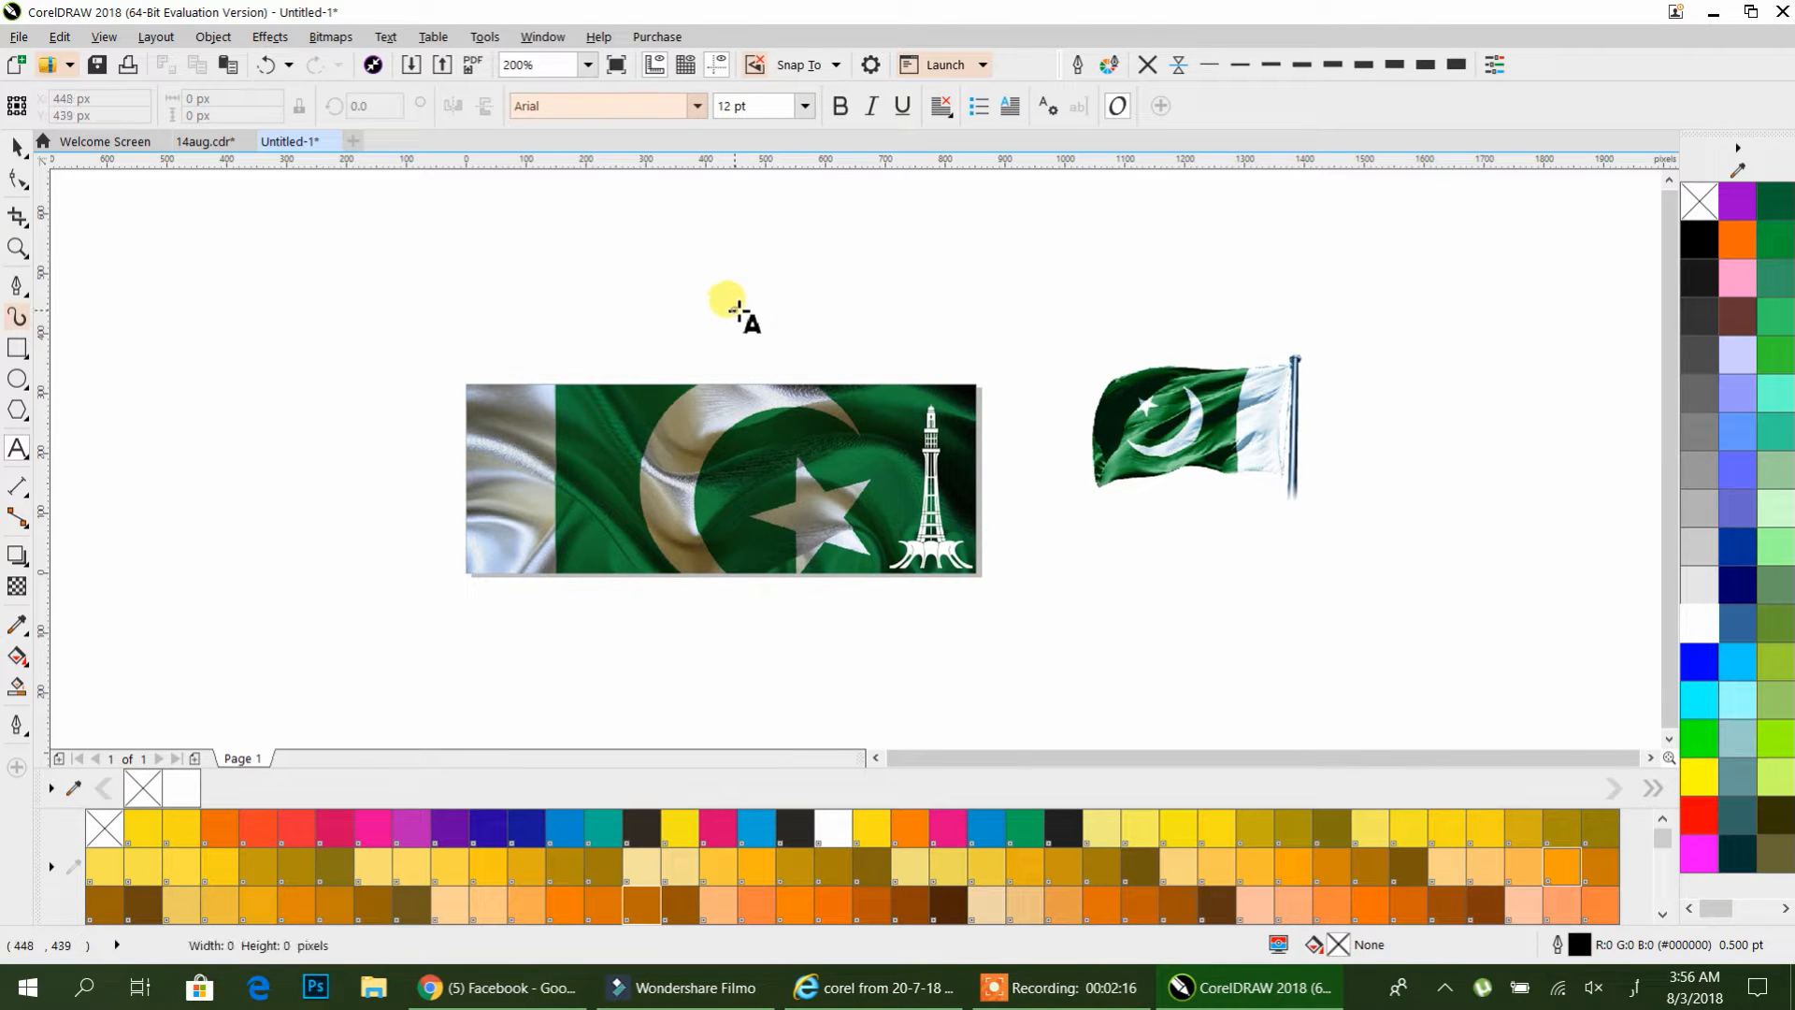
{"action": "left_click", "coordinate": [734, 313]}
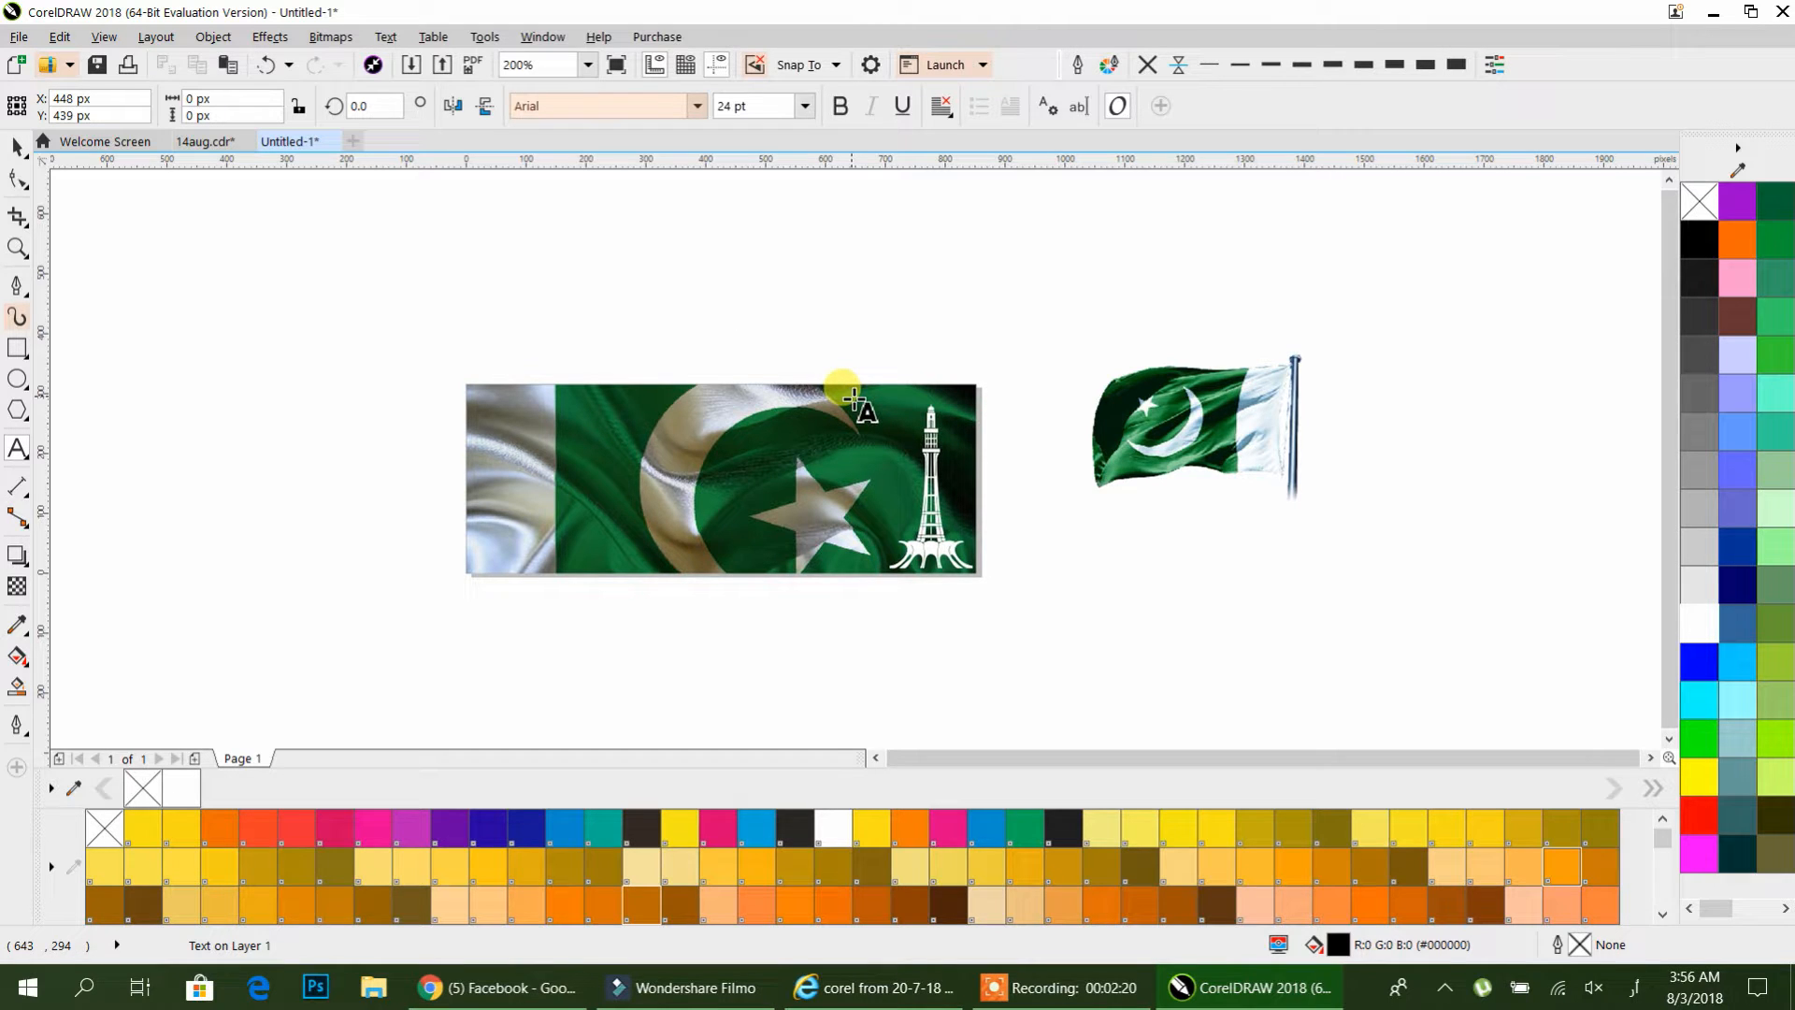
{"action": "type", "text": "میری"}
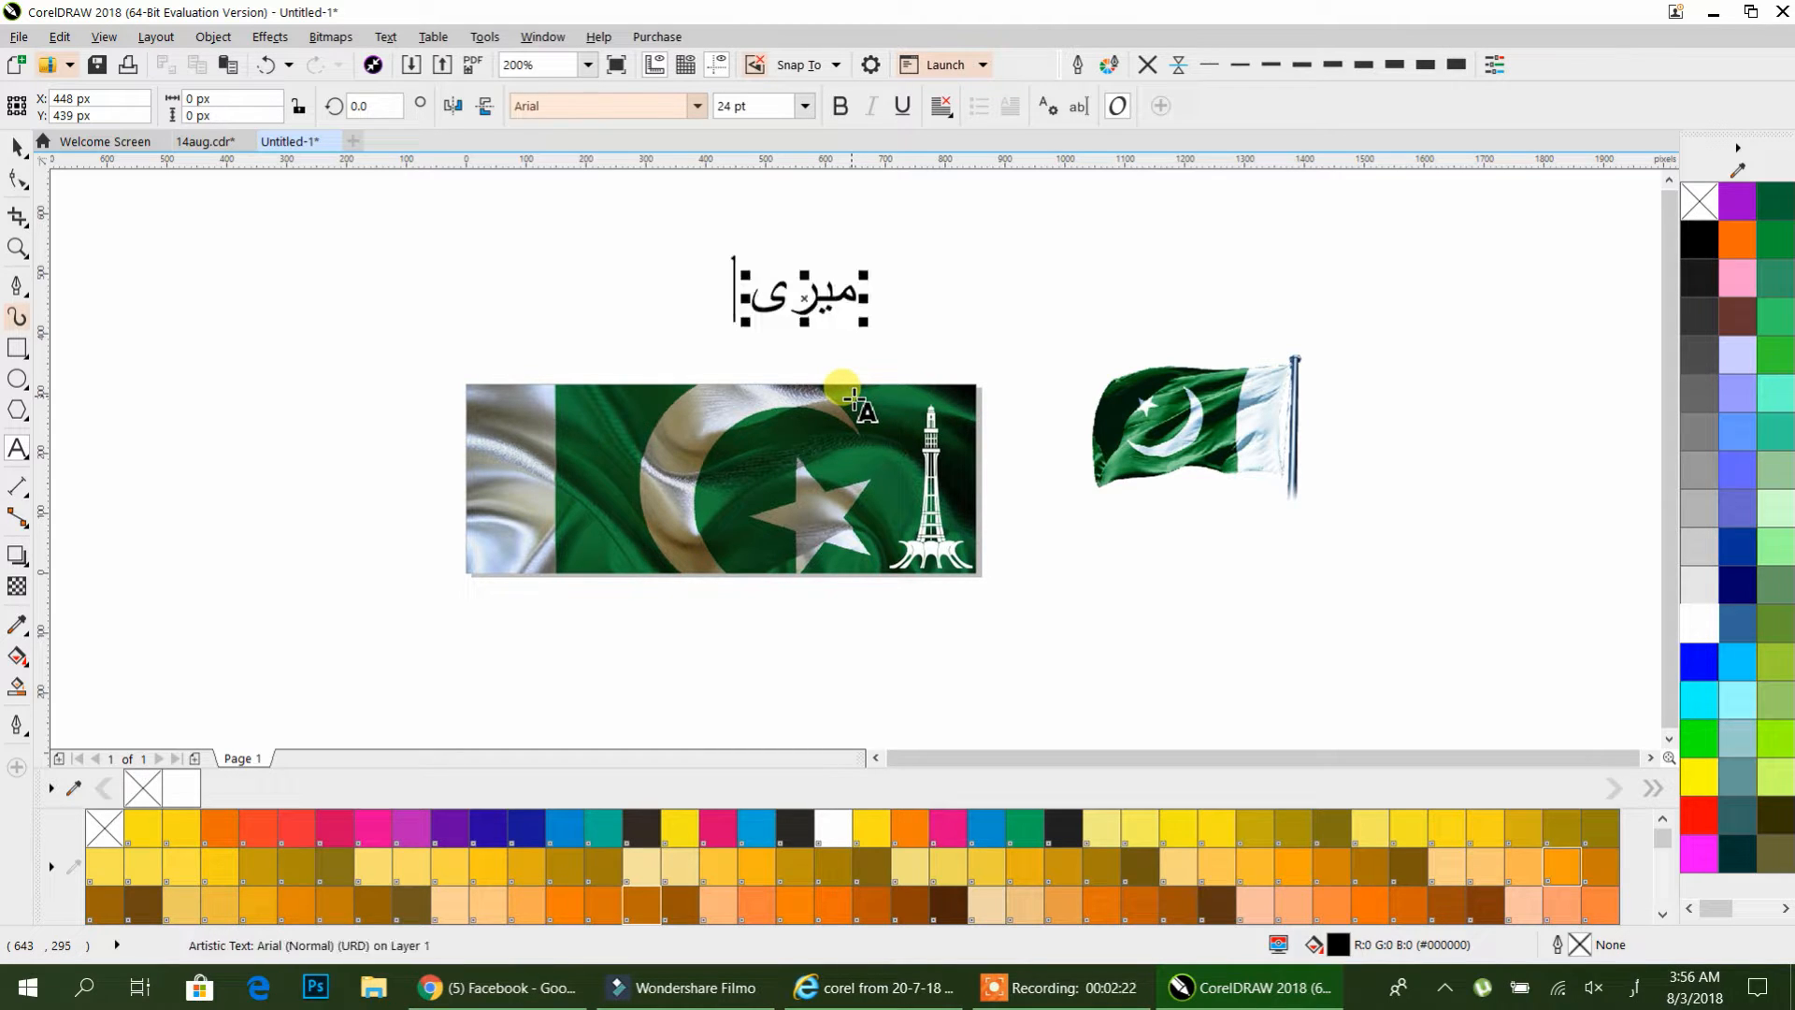
{"action": "type", "text": " پہ"}
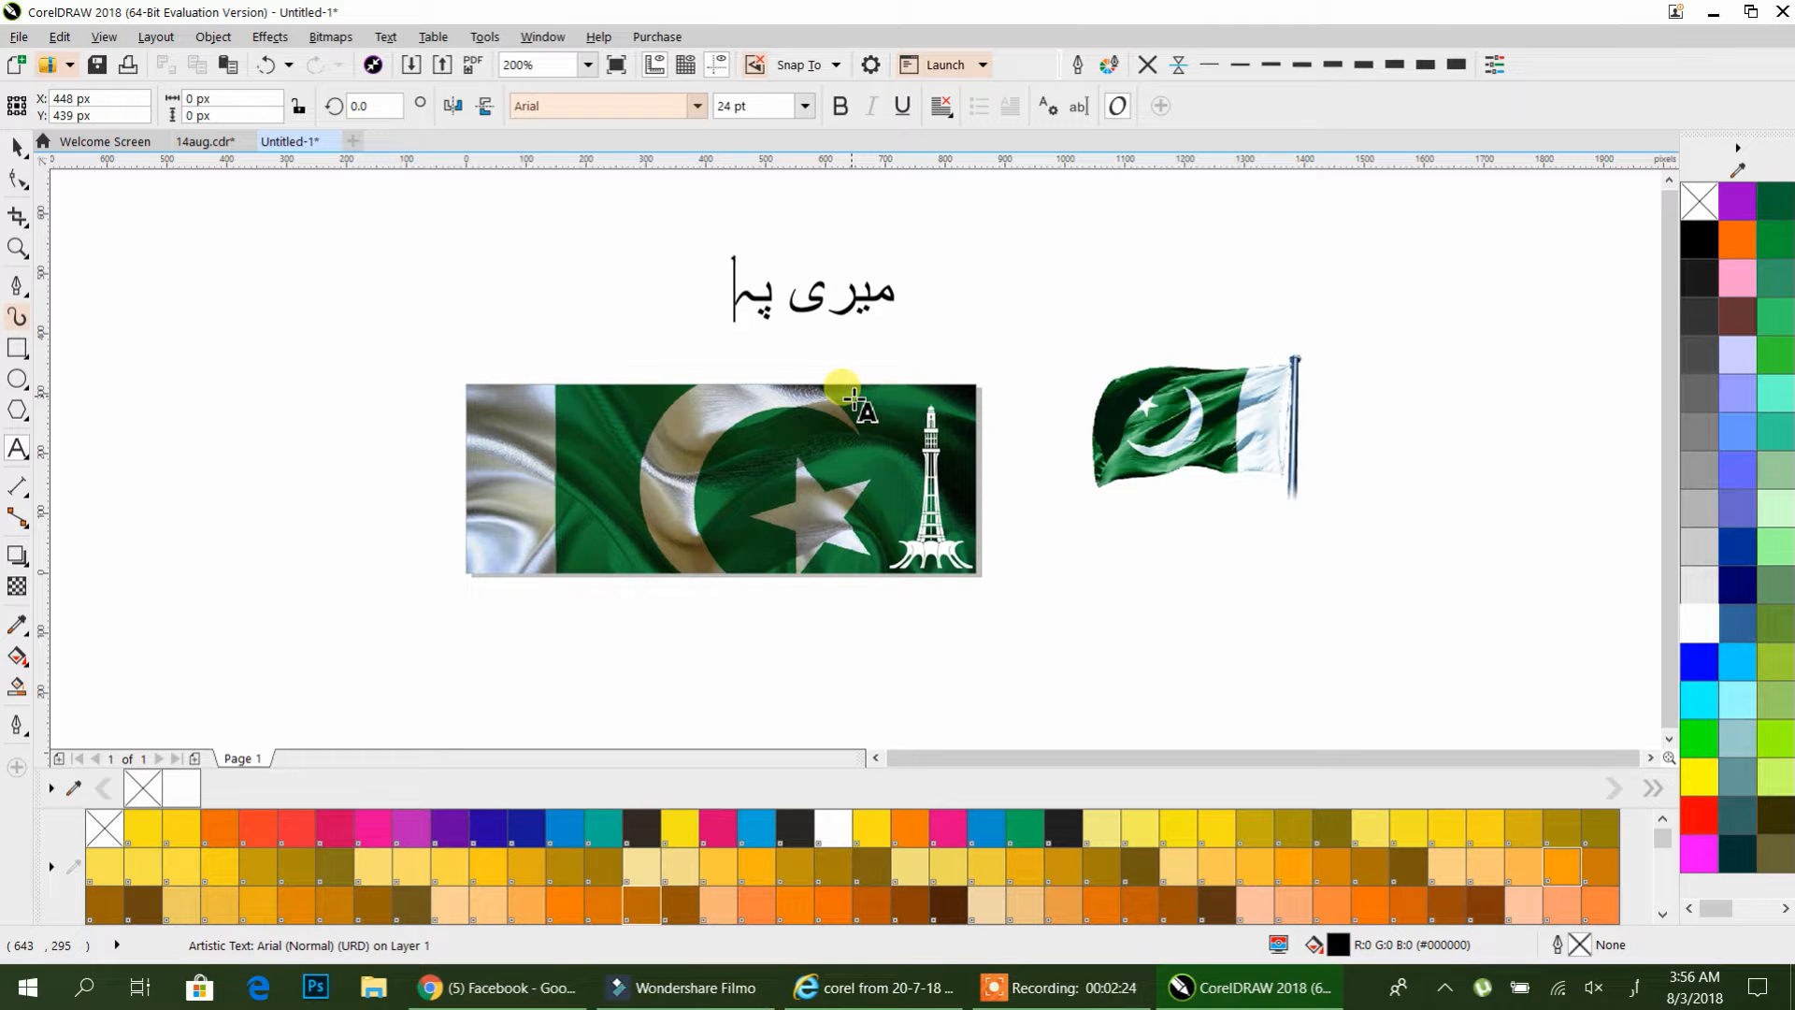
{"action": "type", "text": "چان پاکستان"}
- Set the Urdu text's font to Alvi Nastaleeq and scale it down to about 15.38 pt
{"action": "left_click", "coordinate": [16, 146]}
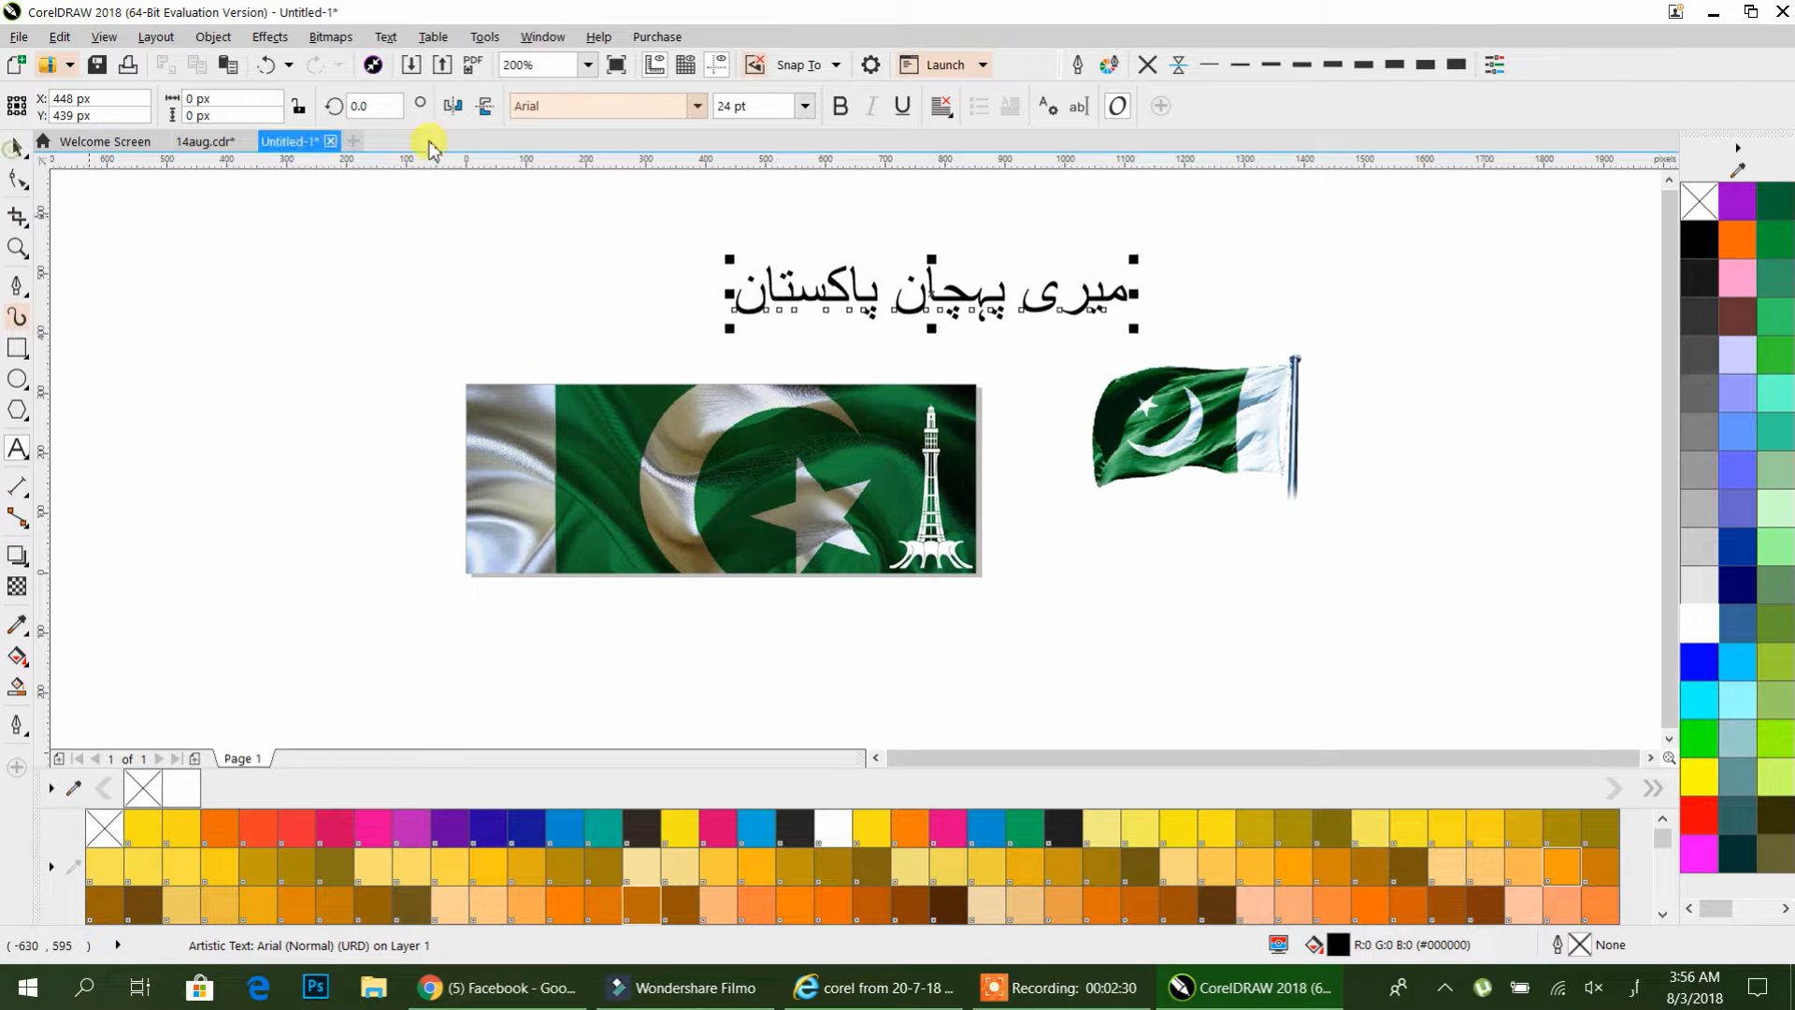
{"action": "left_click", "coordinate": [694, 109]}
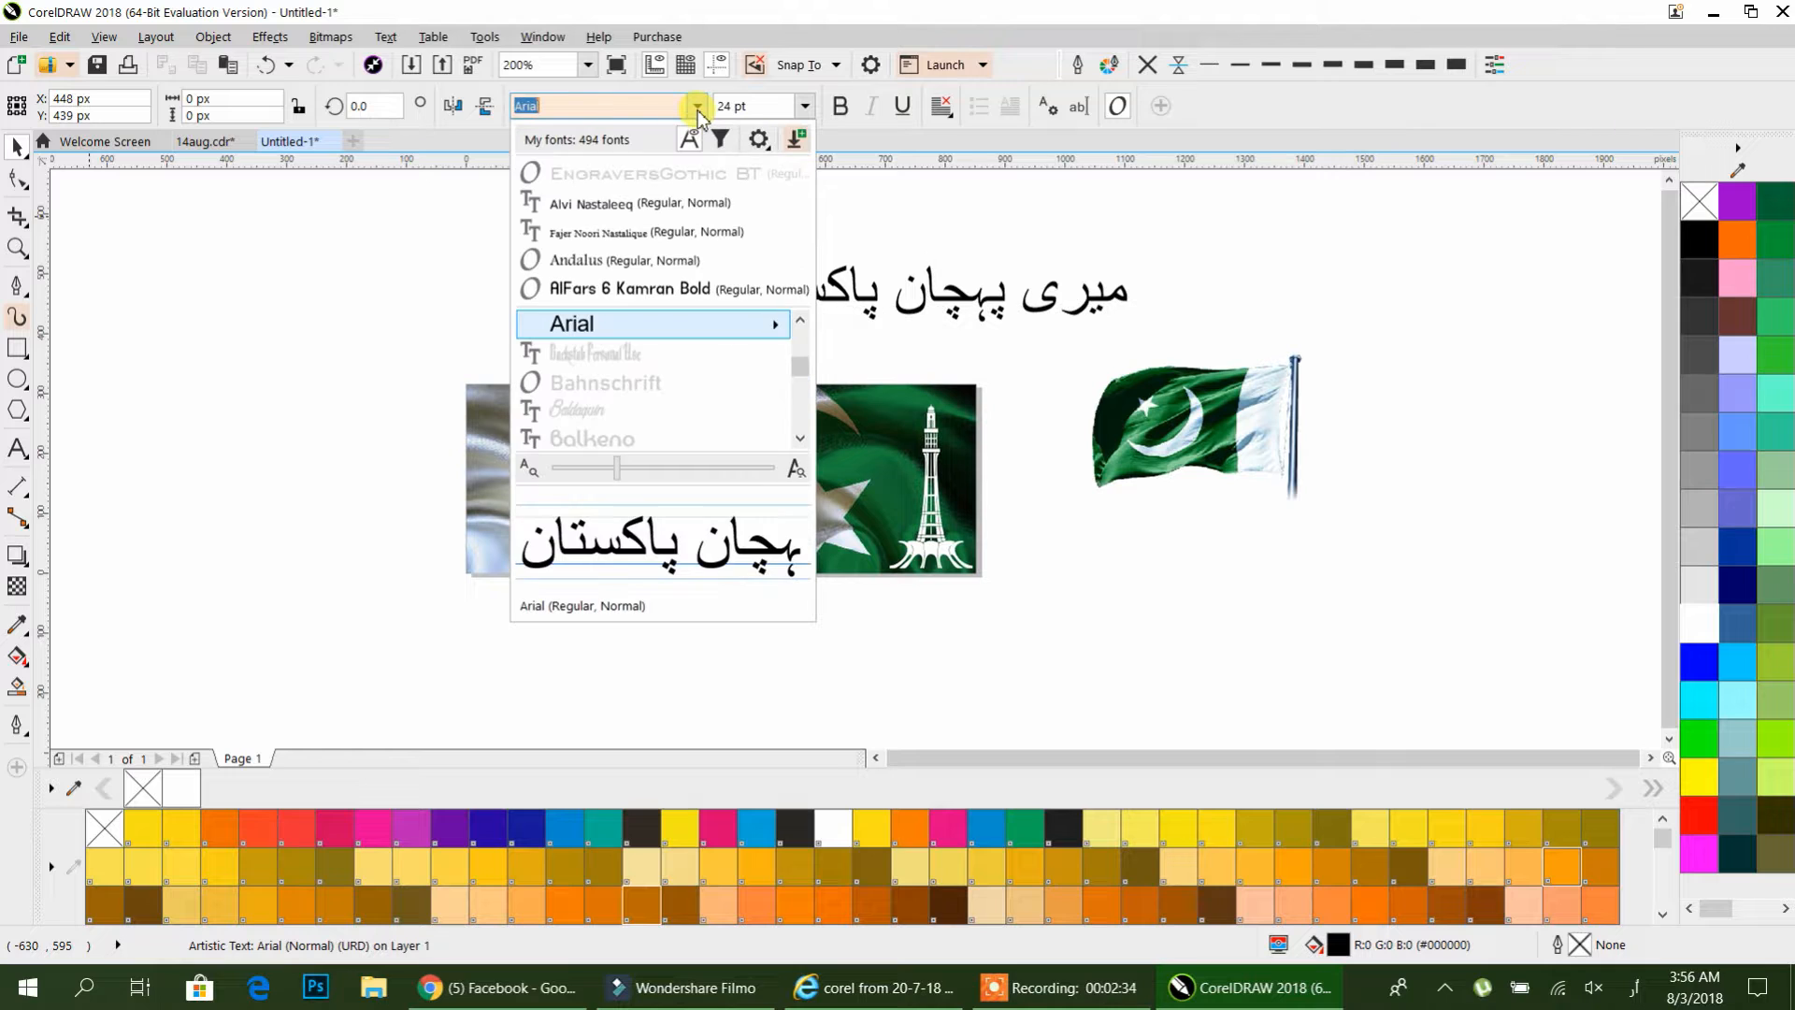
{"action": "left_click", "coordinate": [600, 214]}
{"action": "left_click", "coordinate": [669, 305]}
{"action": "left_click", "coordinate": [858, 315]}
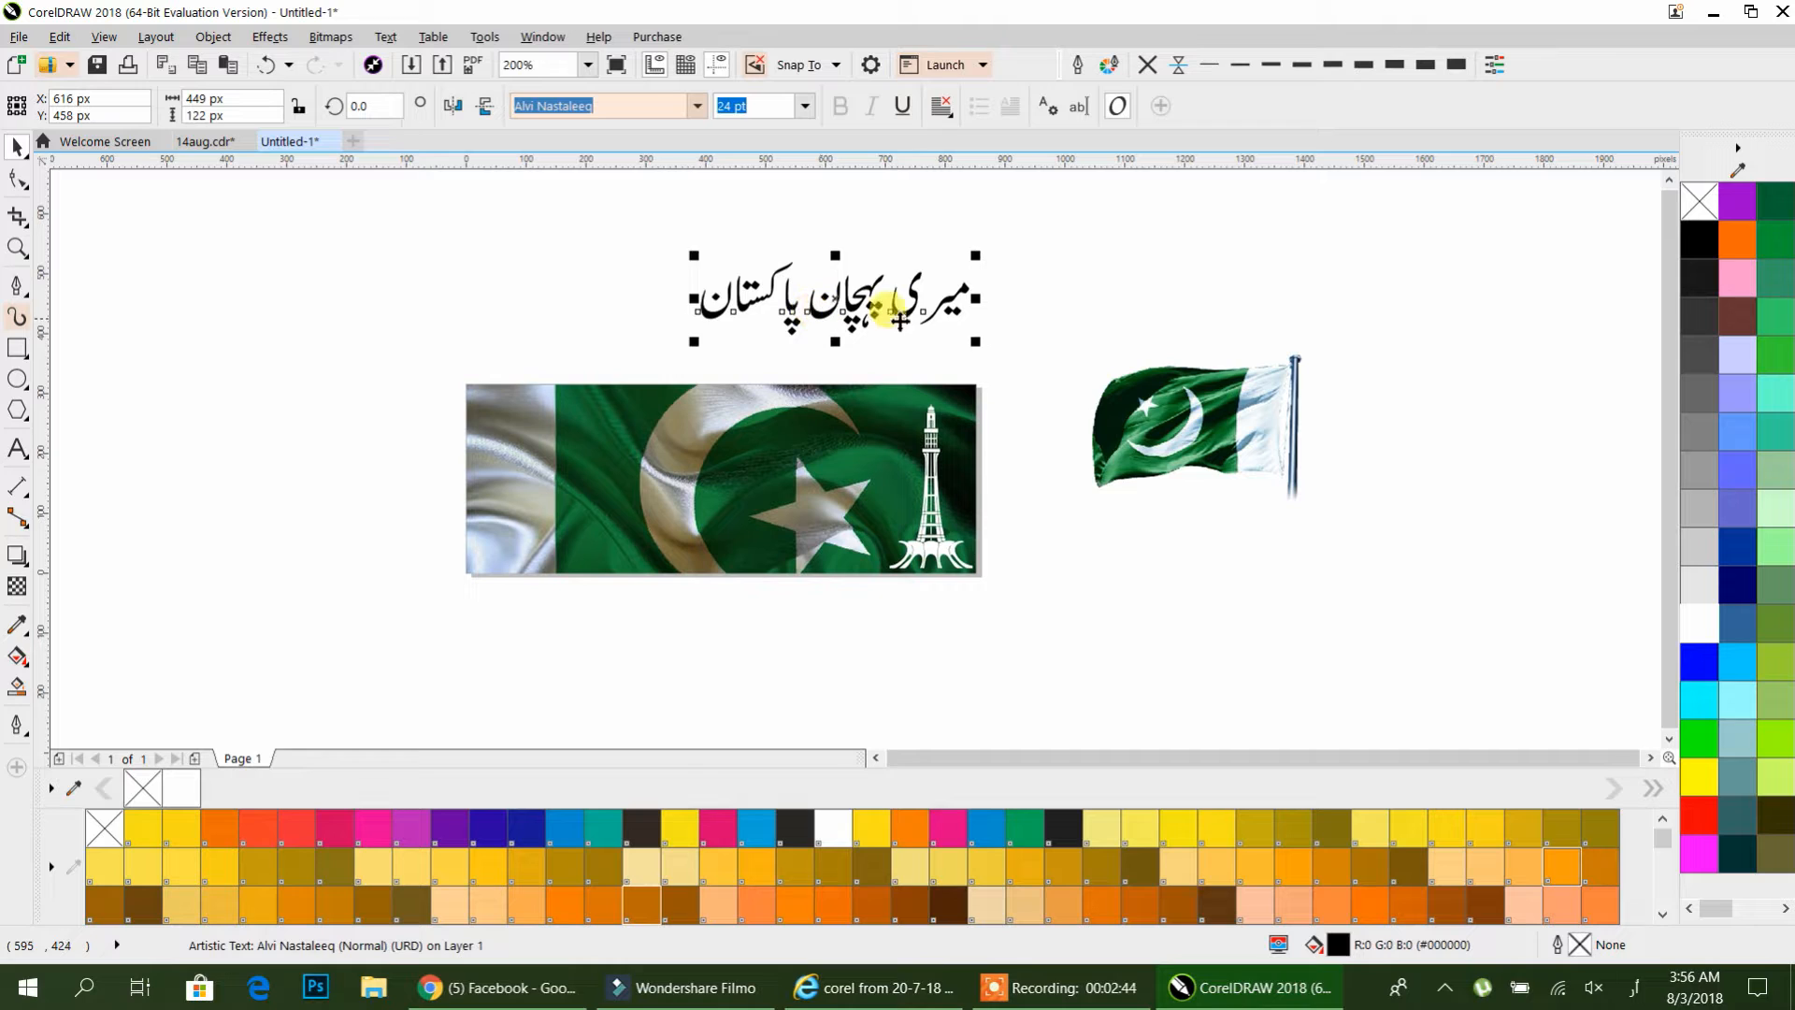
{"action": "left_click_drag", "start_coordinate": [973, 344], "coordinate": [869, 327]}
- Draw a rectangle about 538 × 88 px across the upper part of the banner, just left of the tower
{"action": "left_click", "coordinate": [17, 348]}
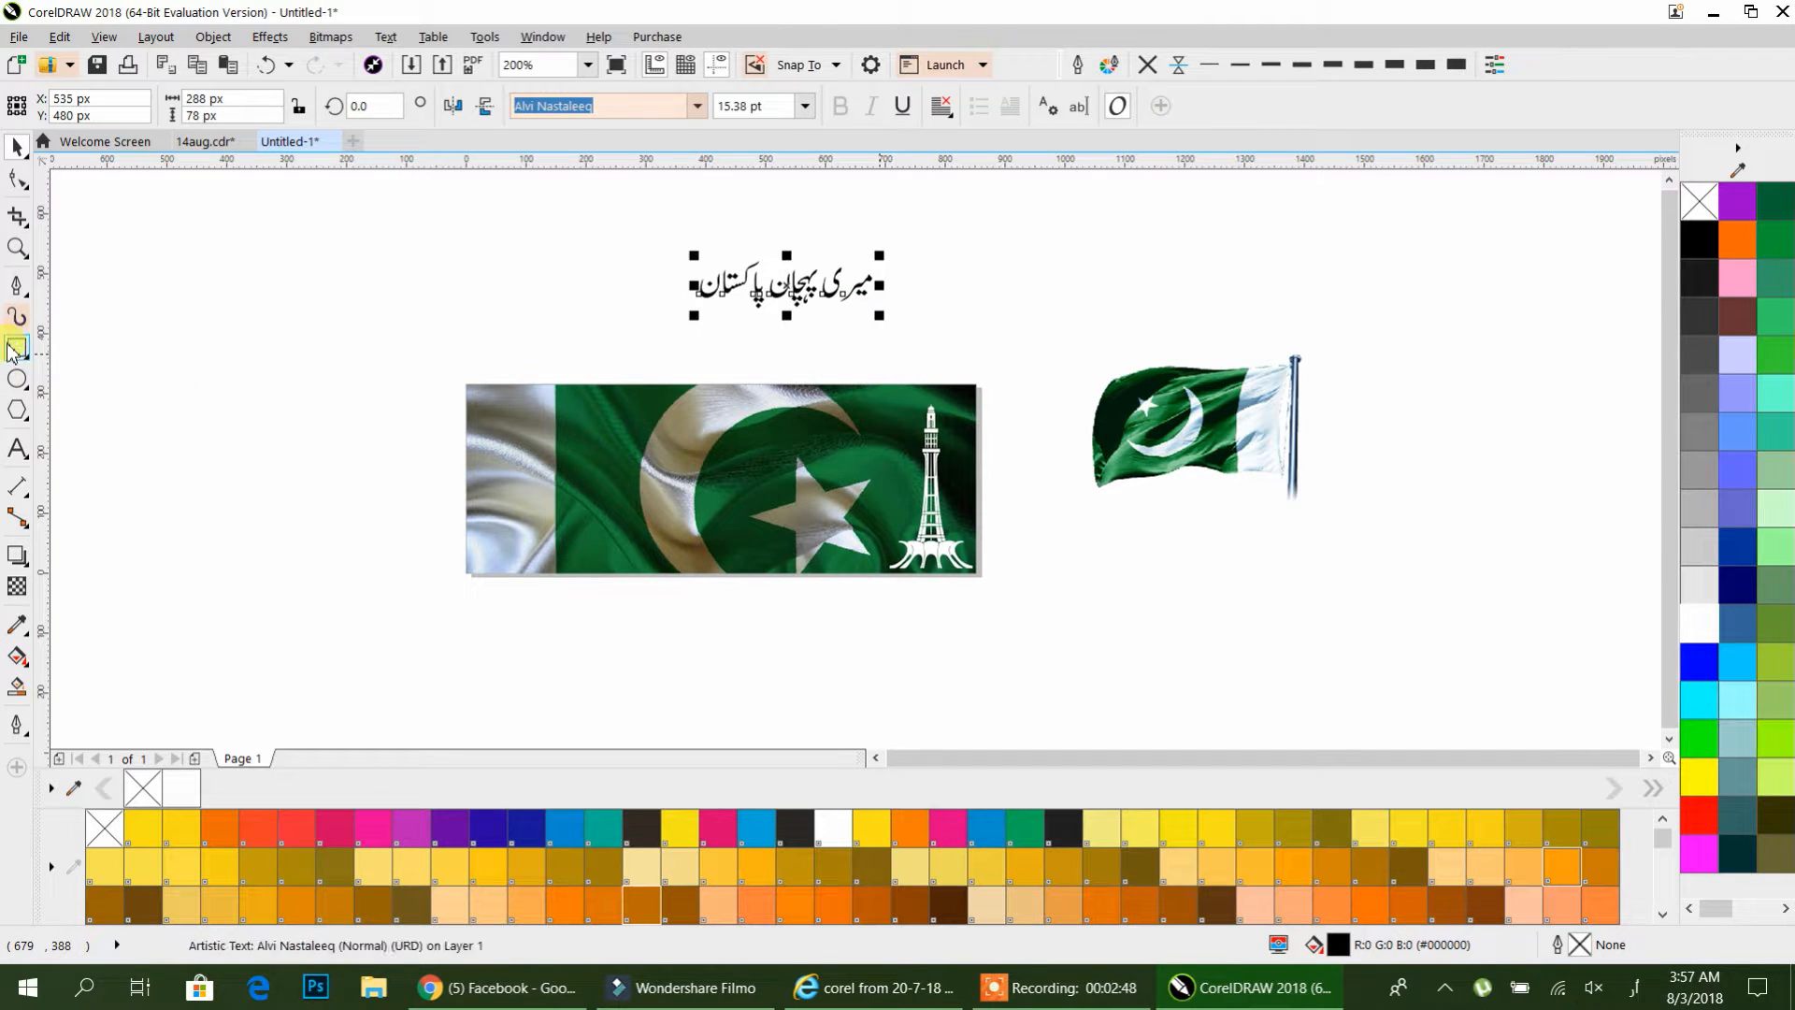
{"action": "left_click_drag", "start_coordinate": [577, 405], "coordinate": [901, 460]}
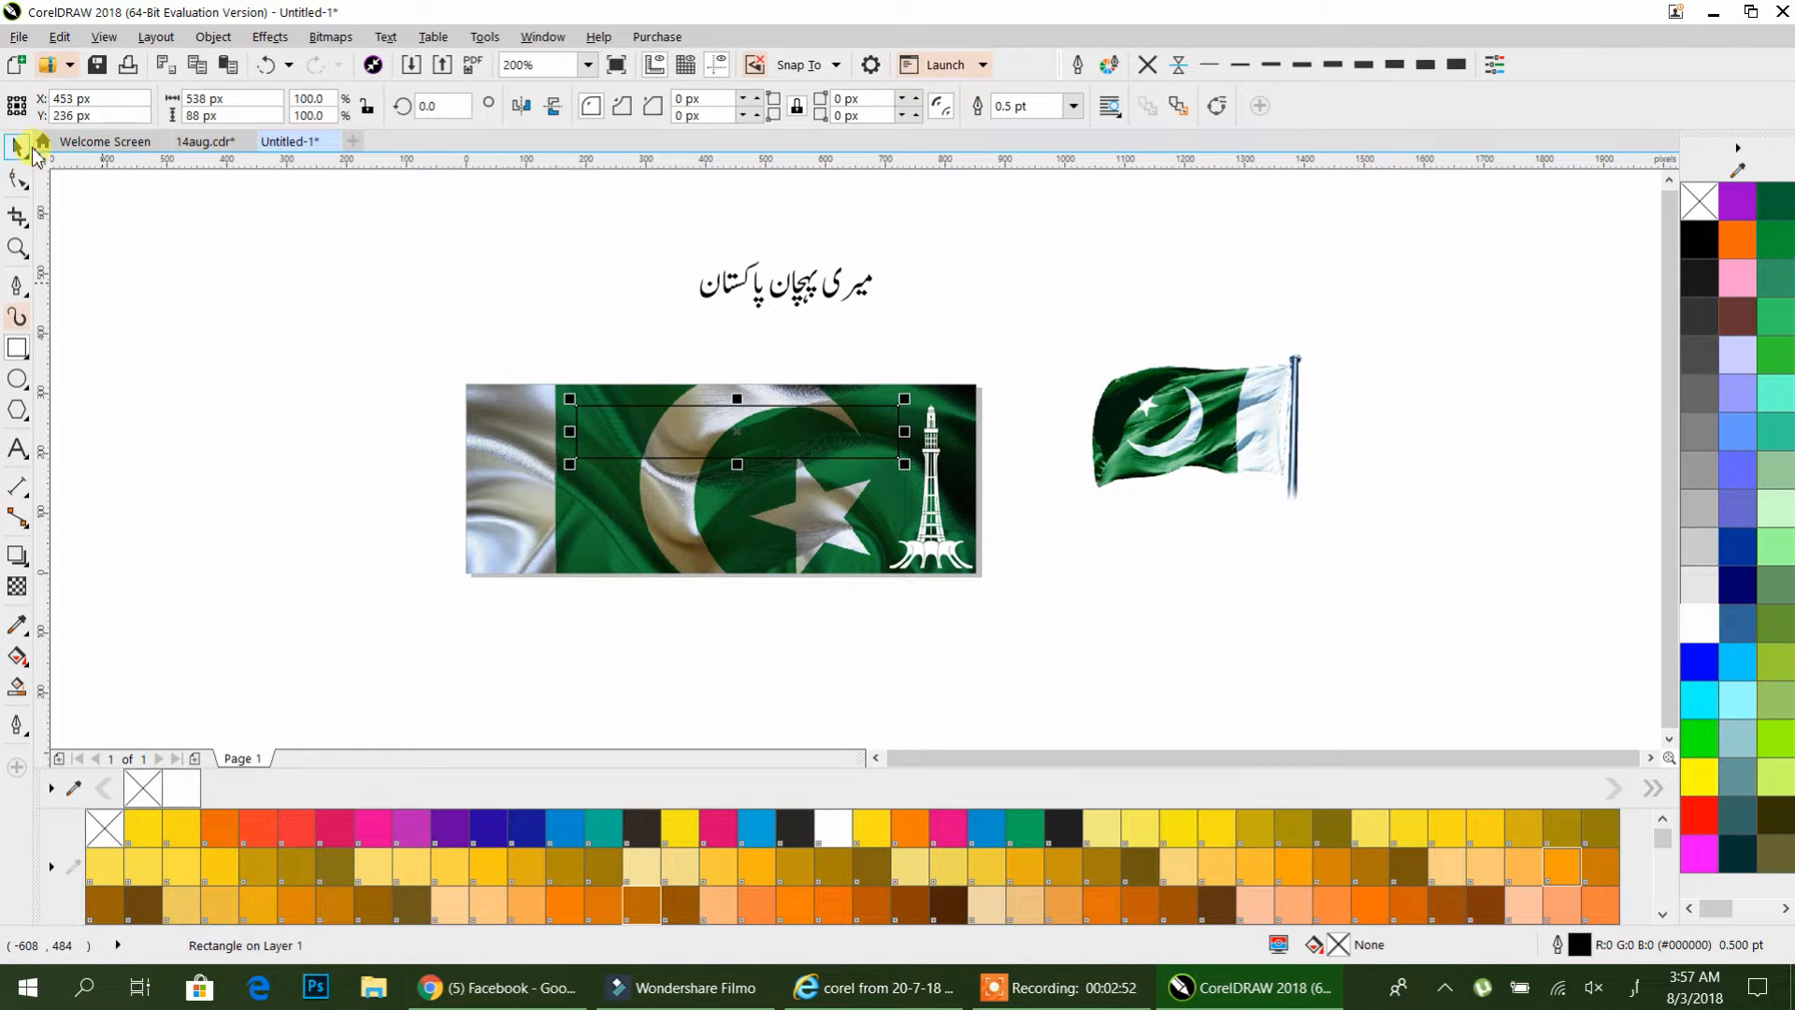
- Fill the new rectangle with white and remove its outline
{"action": "left_click", "coordinate": [22, 158]}
{"action": "left_click", "coordinate": [1699, 620]}
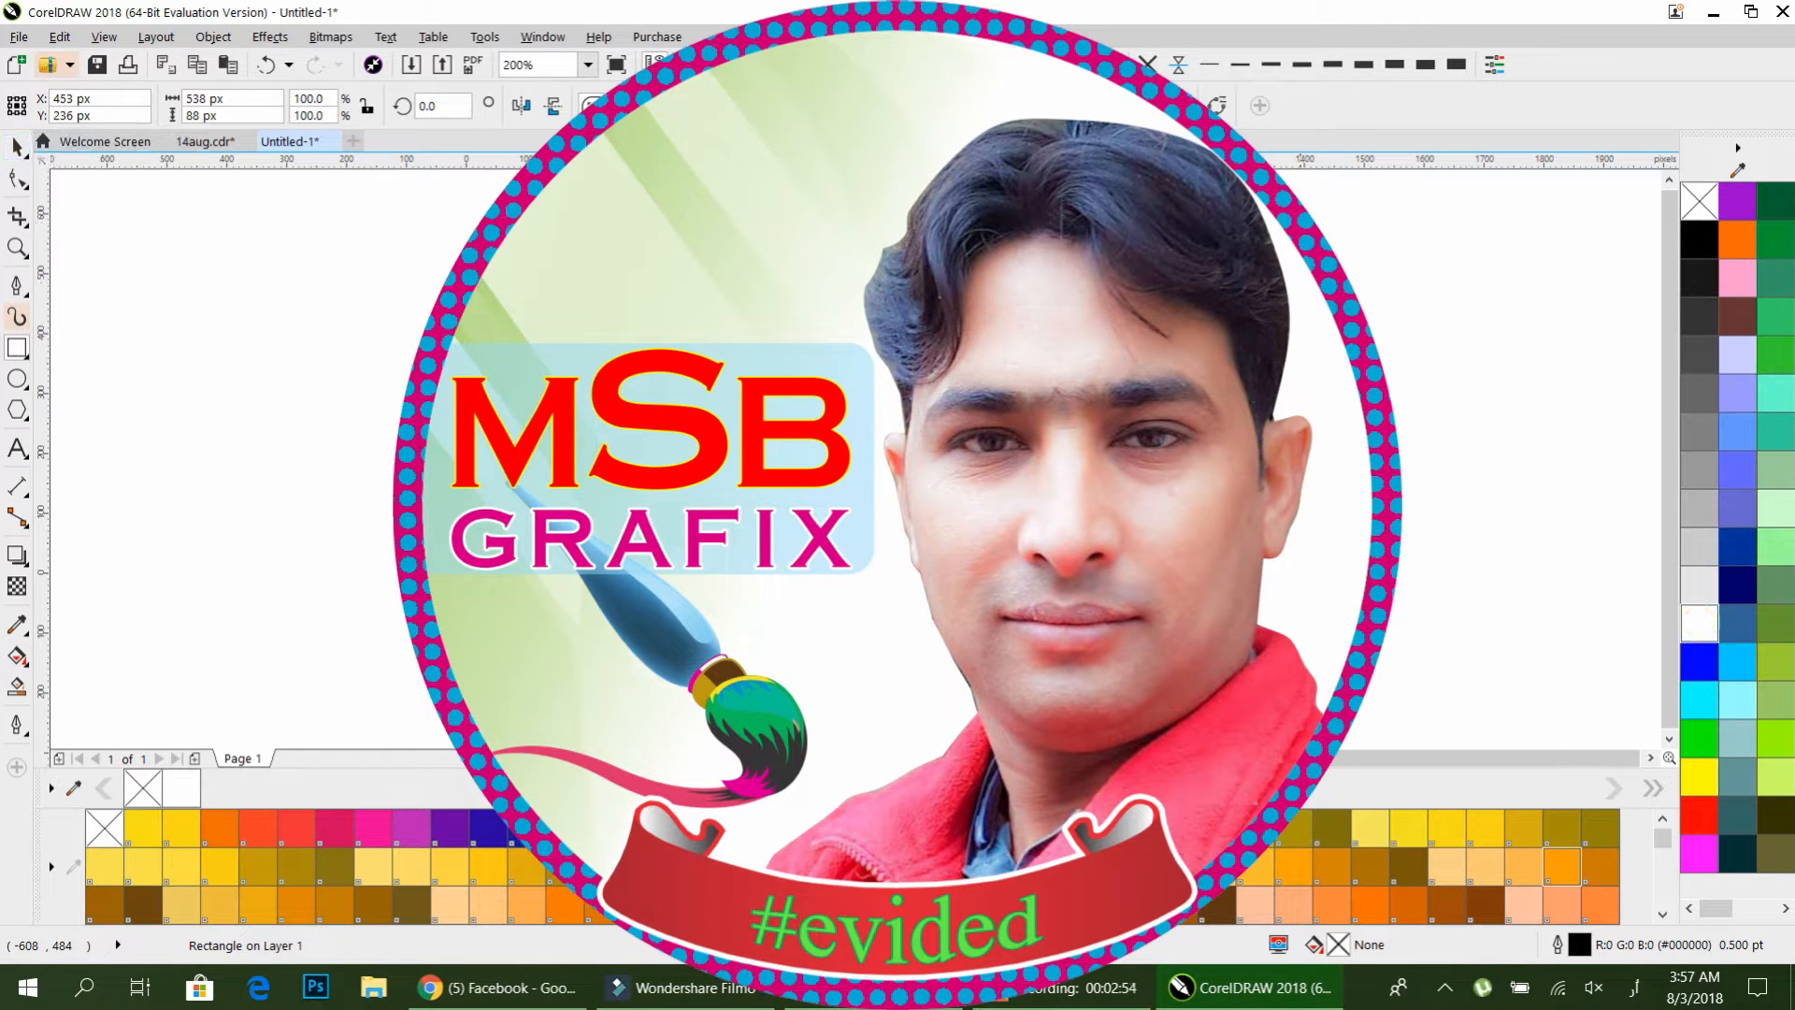
{"action": "left_click", "coordinate": [1140, 65]}
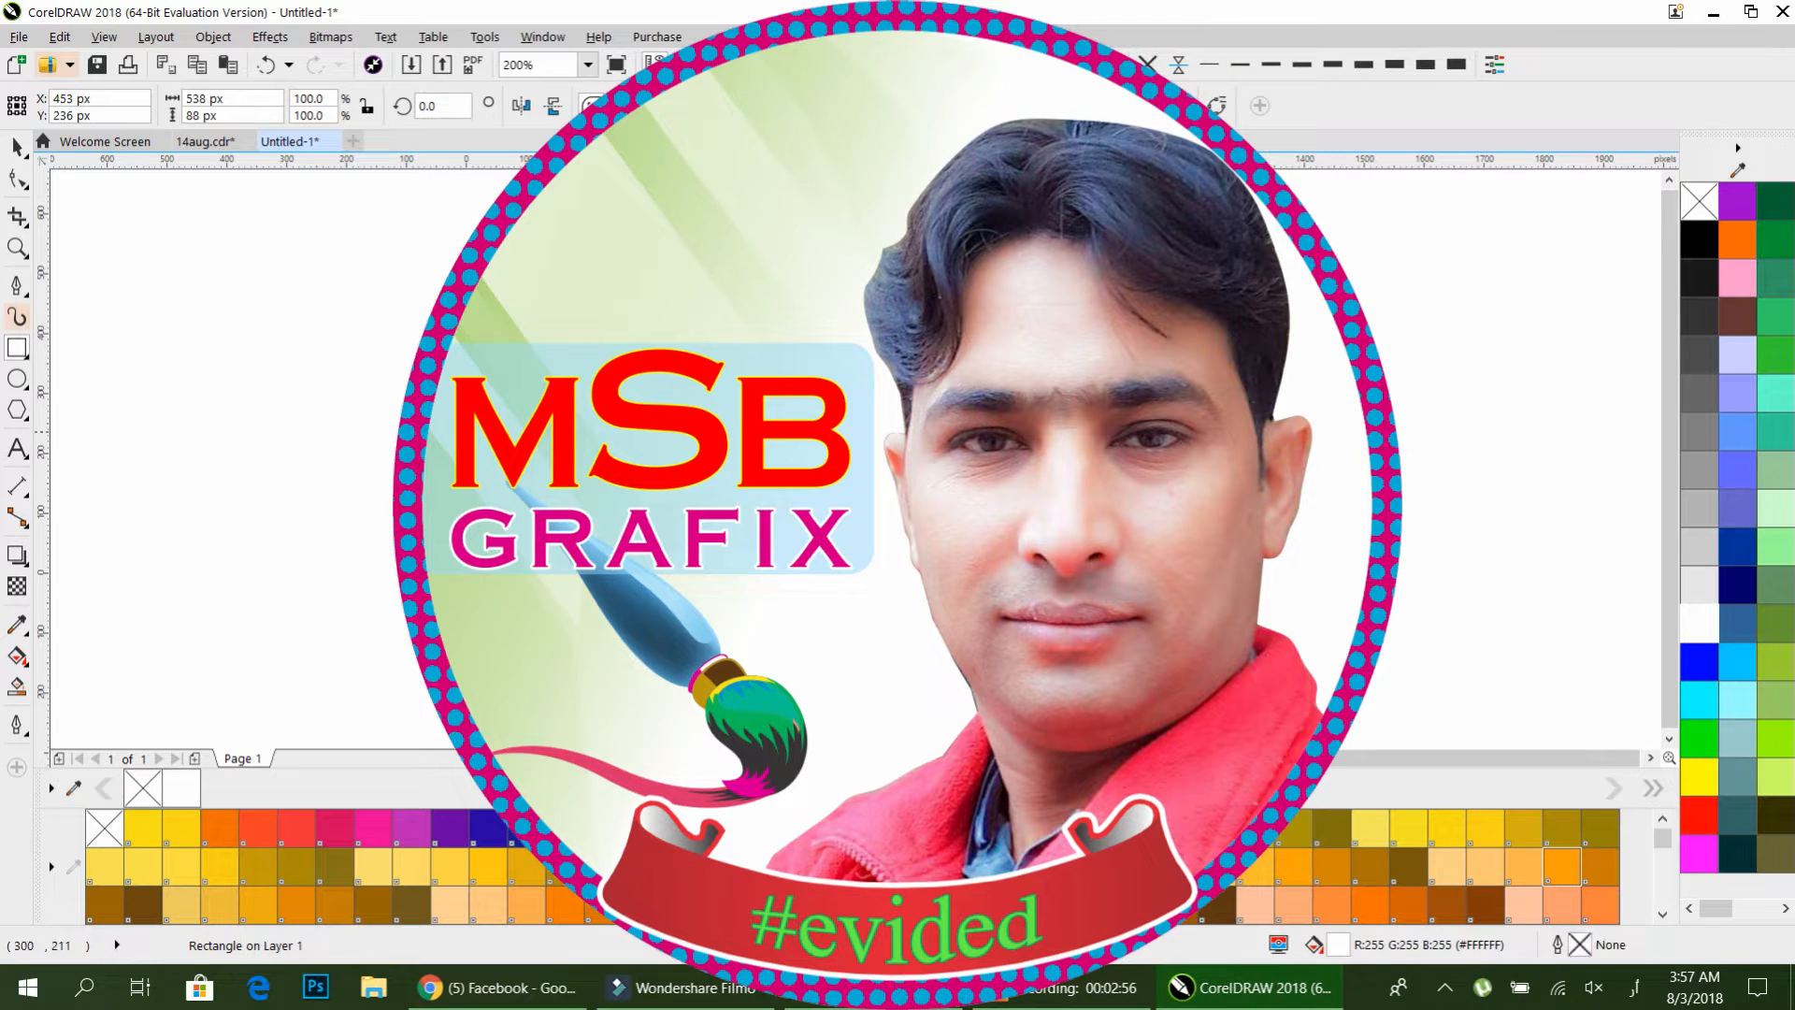
{"action": "left_click", "coordinate": [15, 145]}
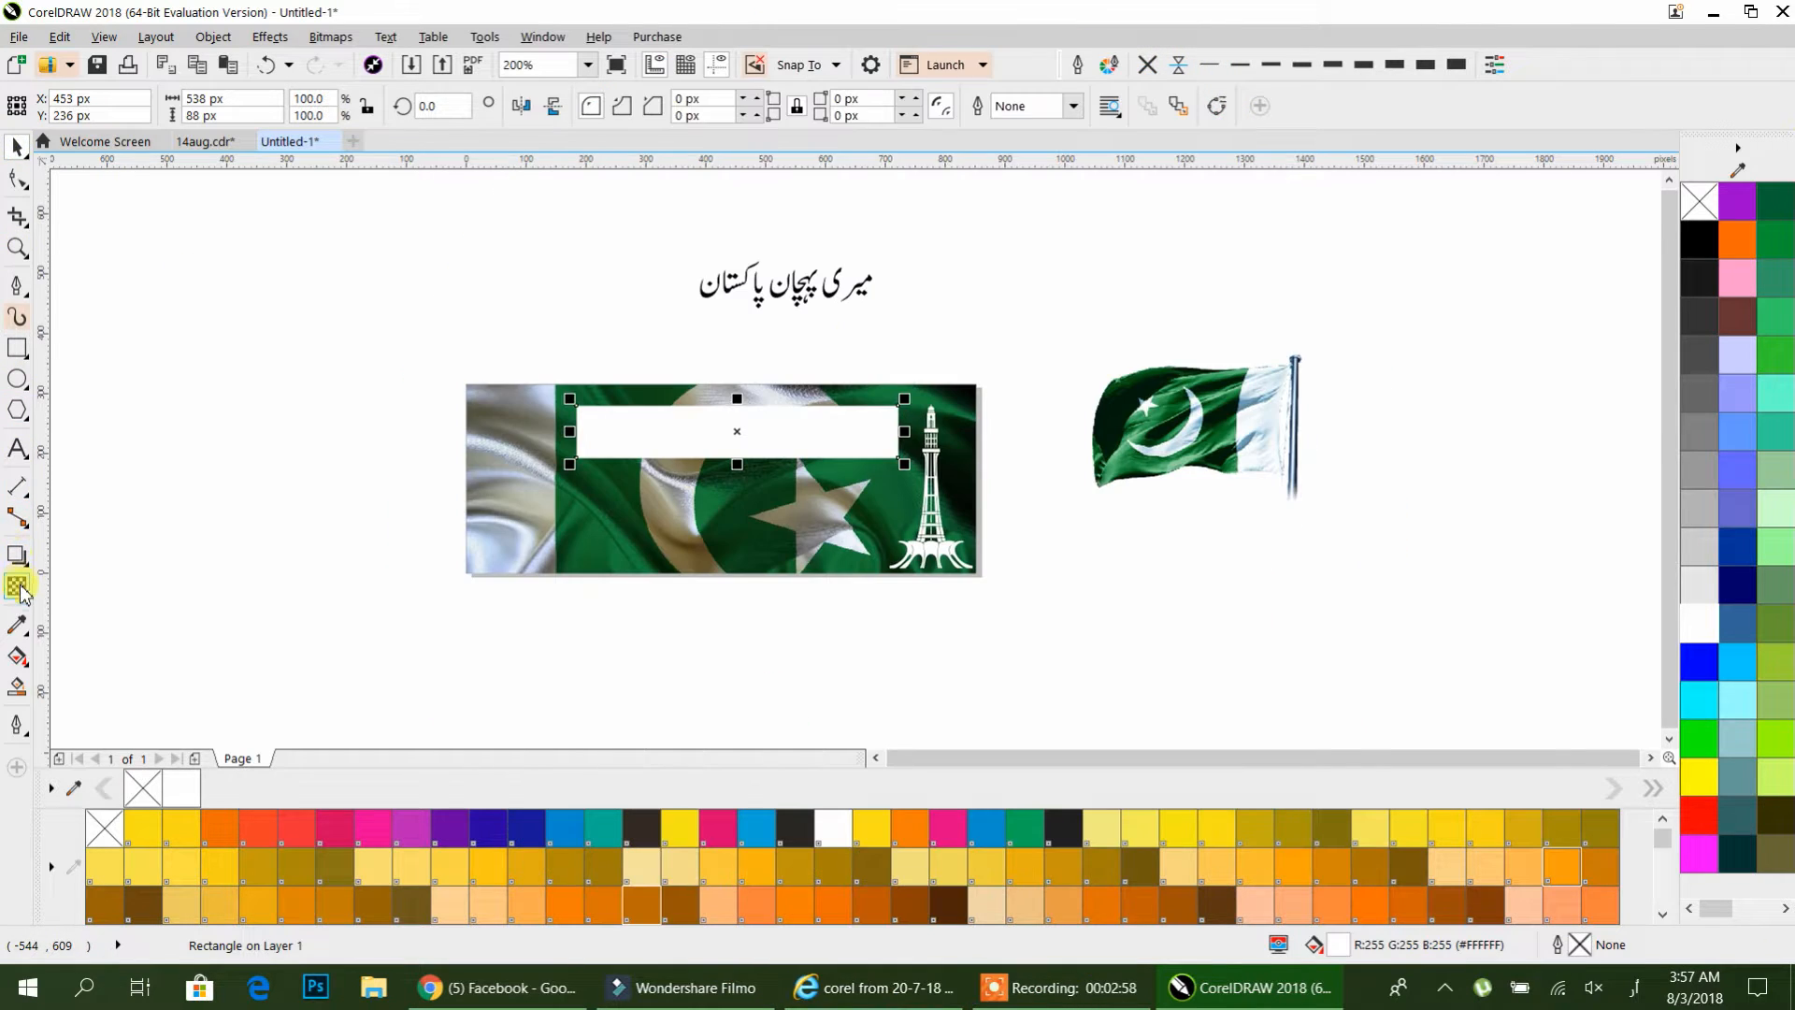
- Apply a uniform transparency of 50 to the white rectangle
{"action": "left_click", "coordinate": [18, 587]}
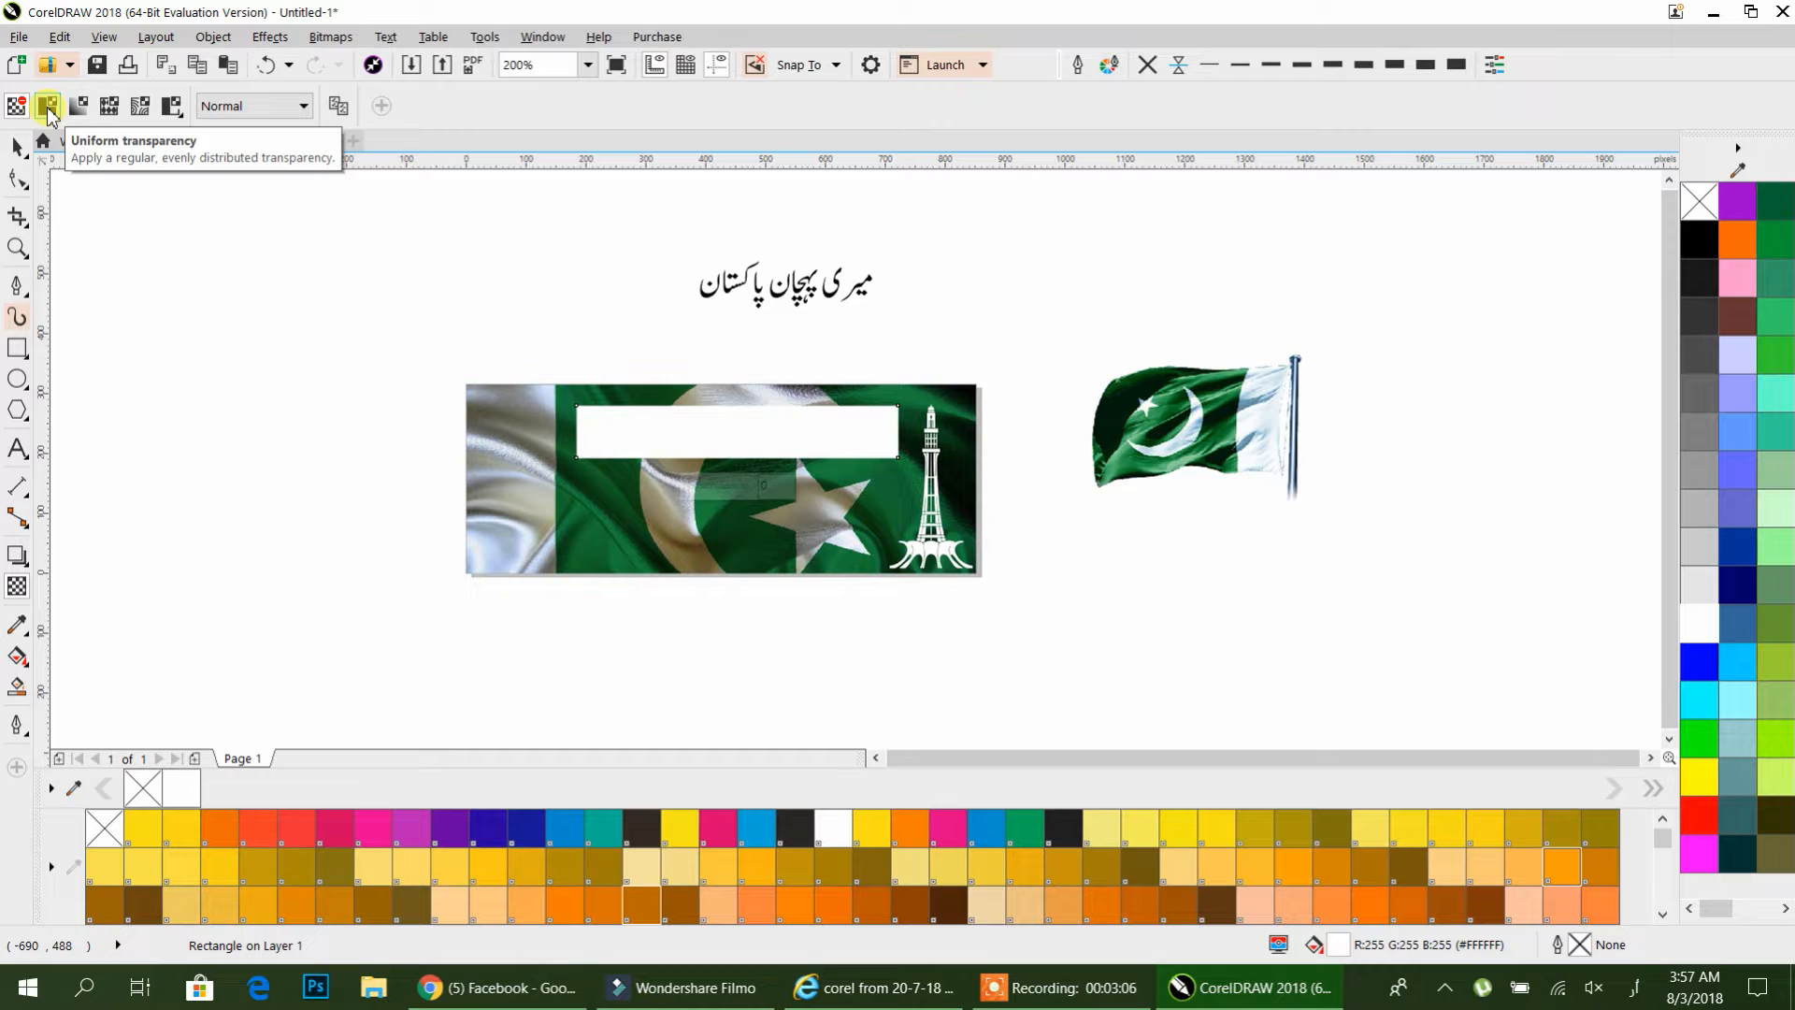
{"action": "left_click", "coordinate": [47, 105]}
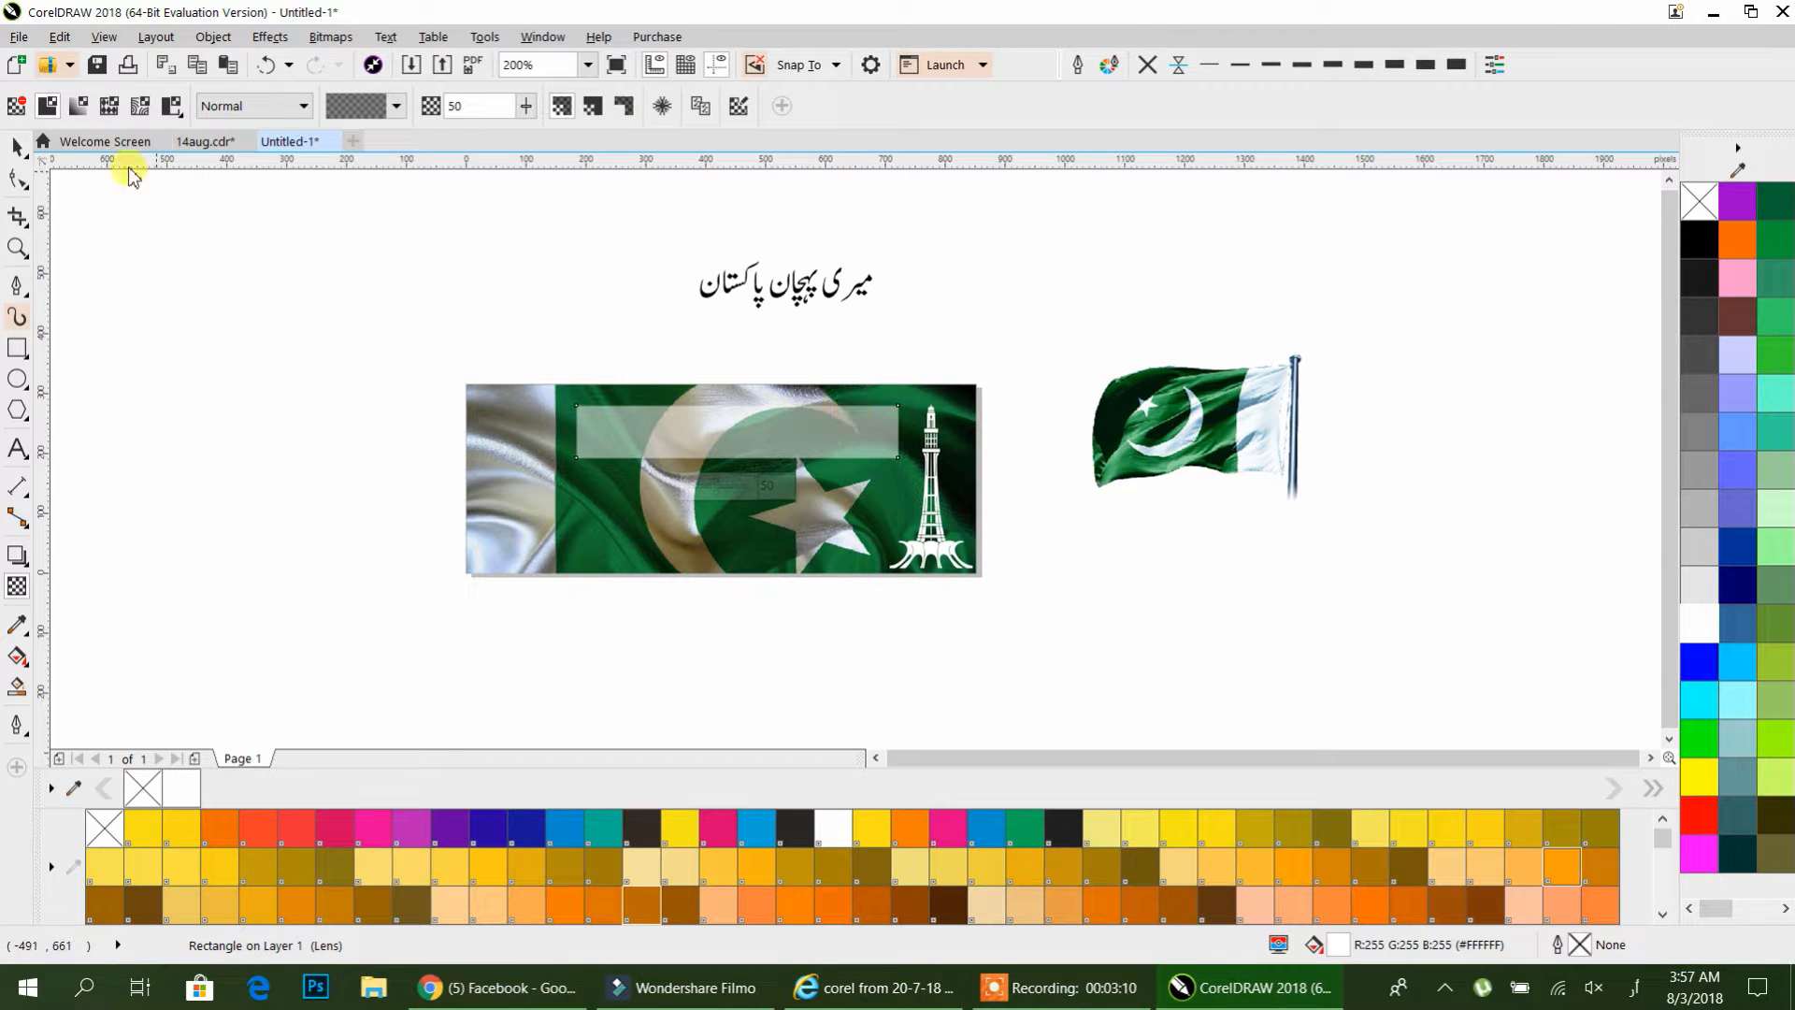
{"action": "left_click", "coordinate": [17, 147]}
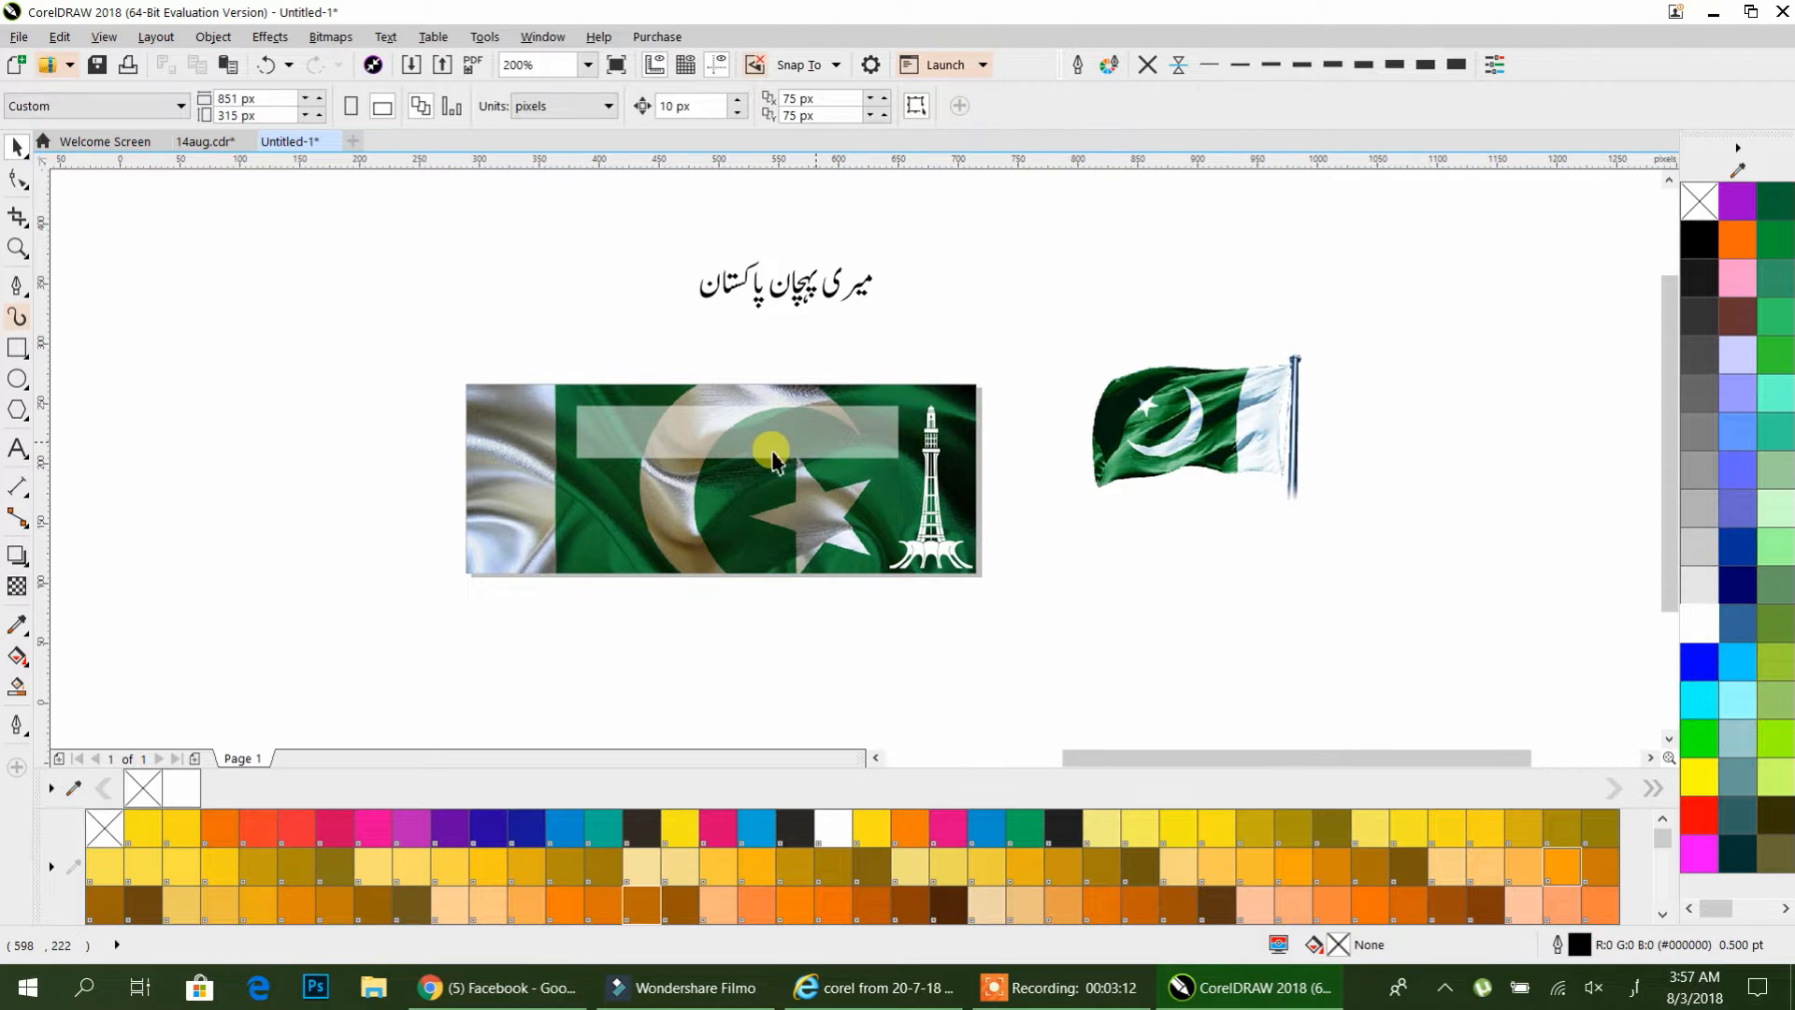
- Move the Urdu text onto the translucent white bar and centre it on the bar
{"action": "scroll", "coordinate": [769, 452], "scroll_direction": "up", "scroll_amount": 1}
{"action": "left_click", "coordinate": [754, 417]}
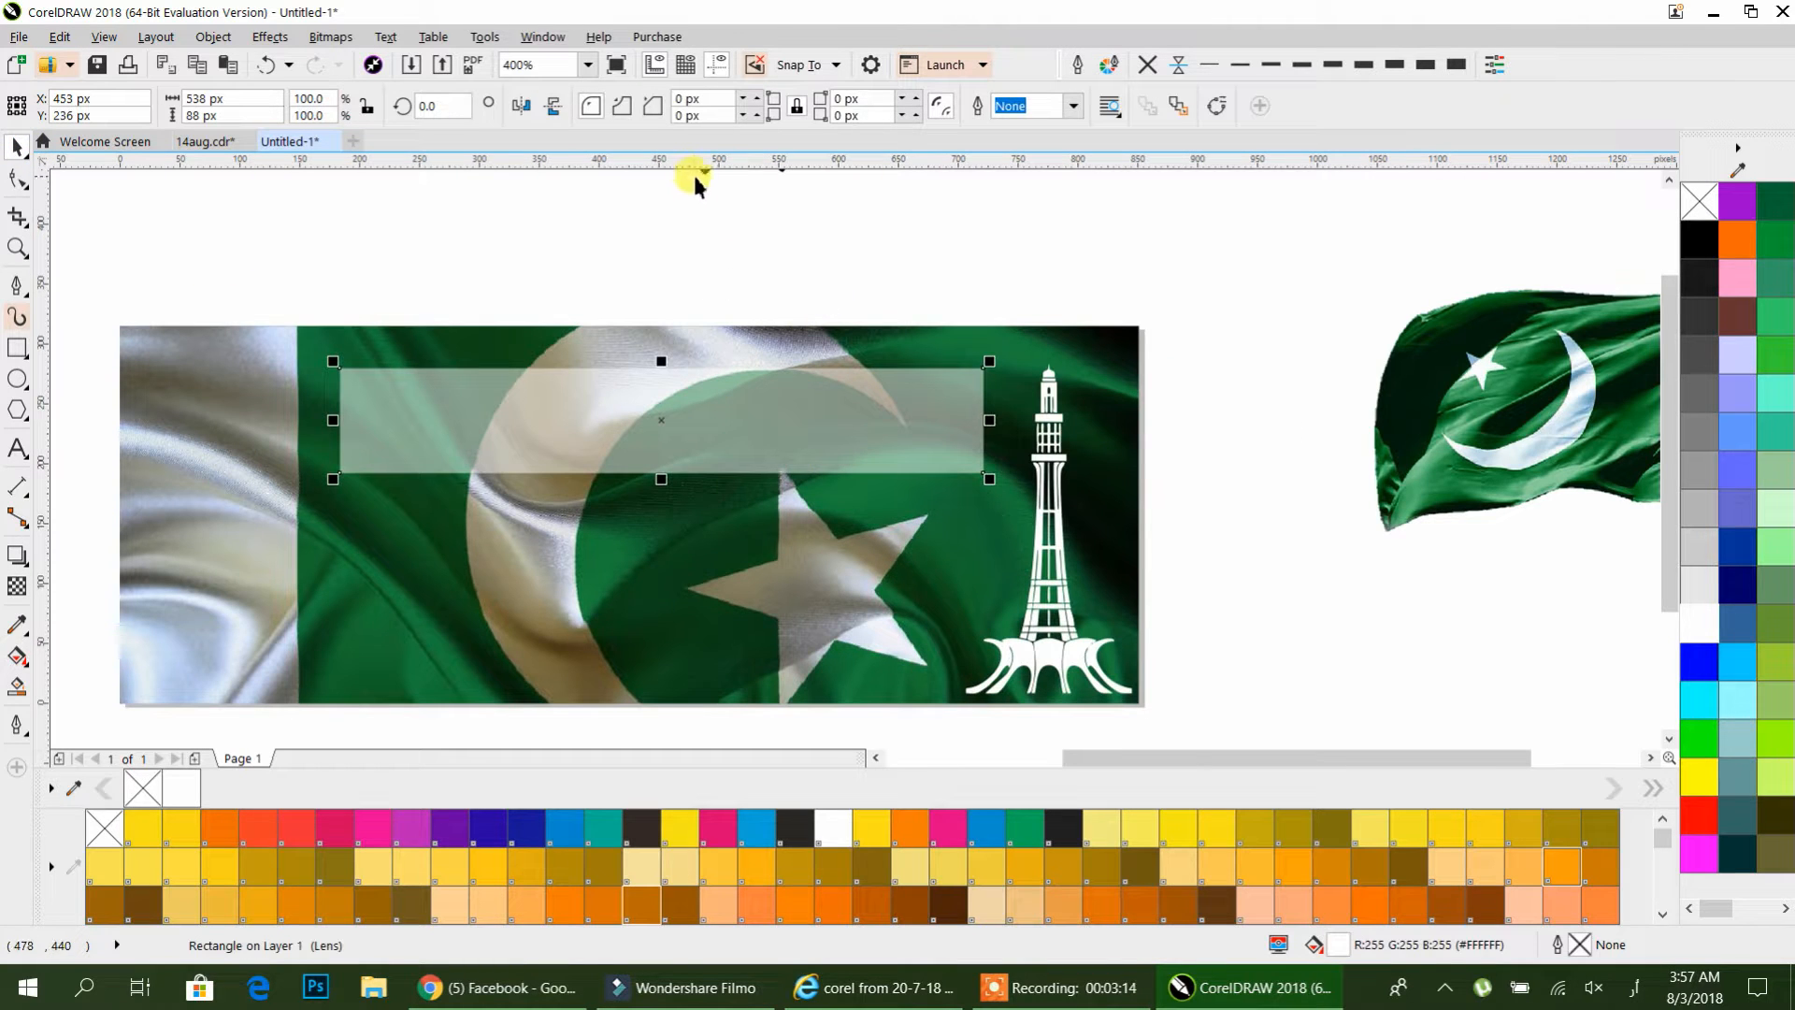
{"action": "left_click_drag", "start_coordinate": [700, 177], "coordinate": [622, 468]}
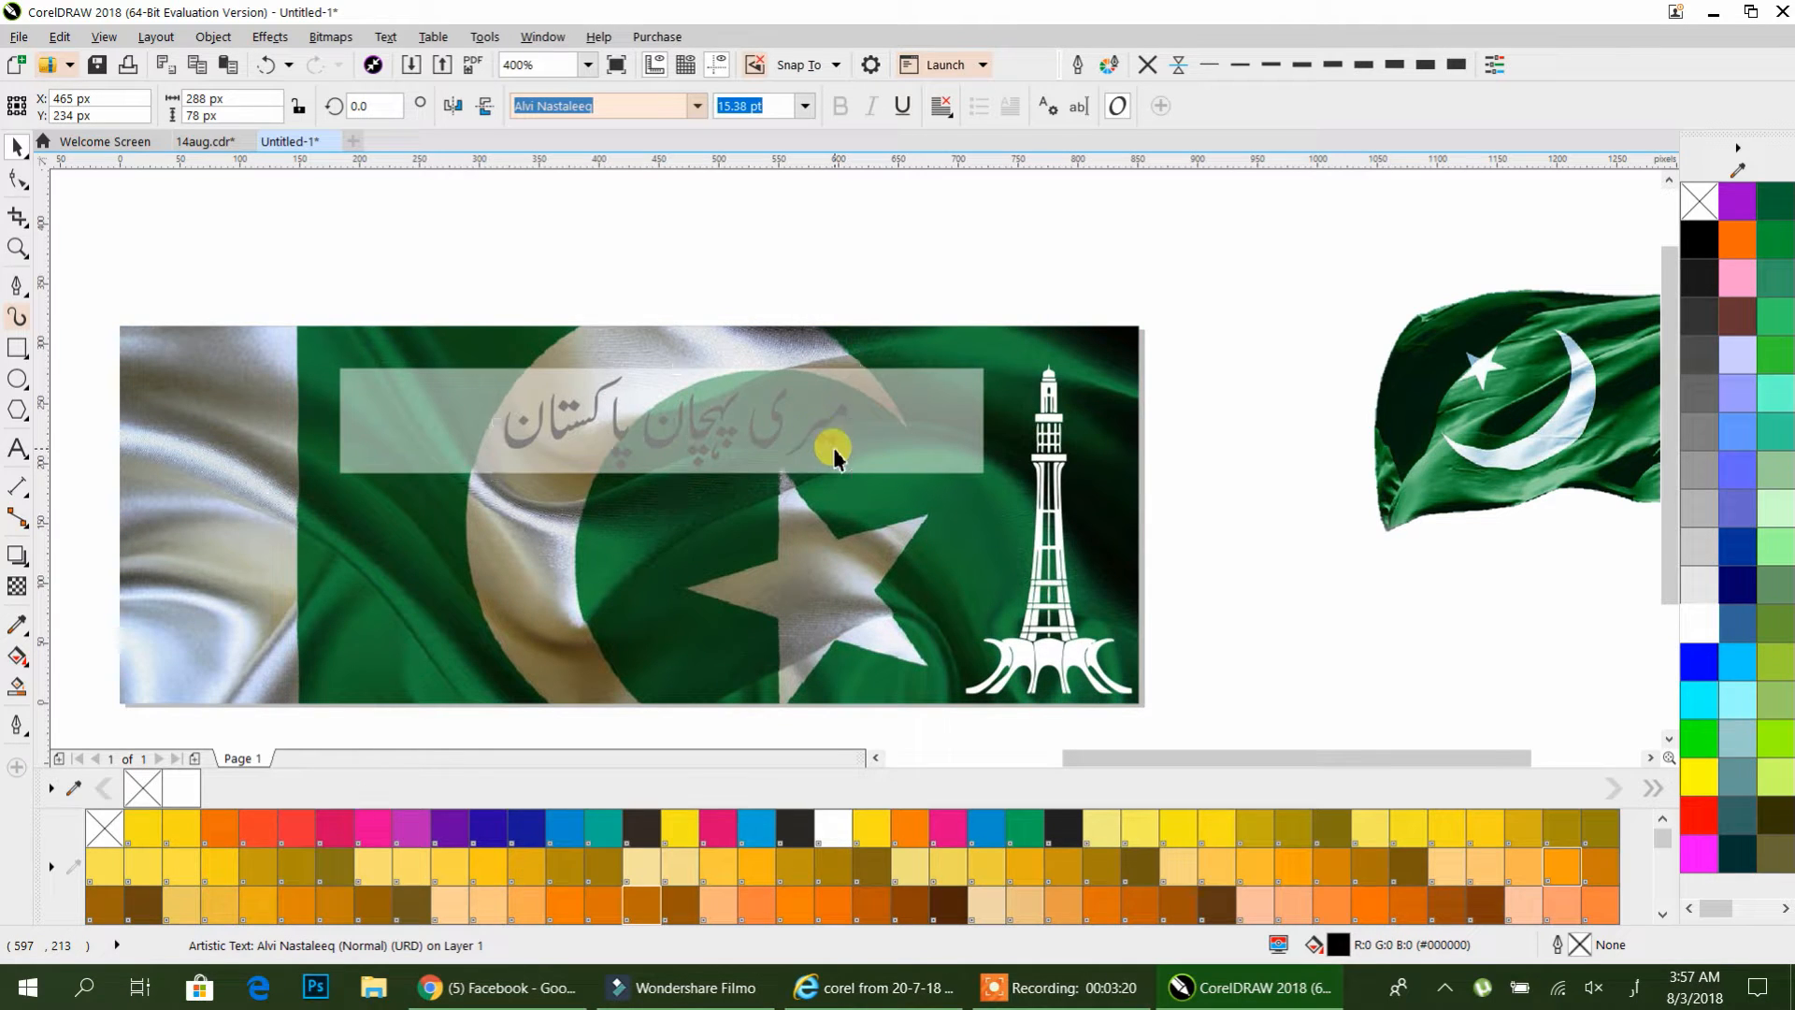
{"action": "left_click", "coordinate": [949, 436], "text": "shift"}
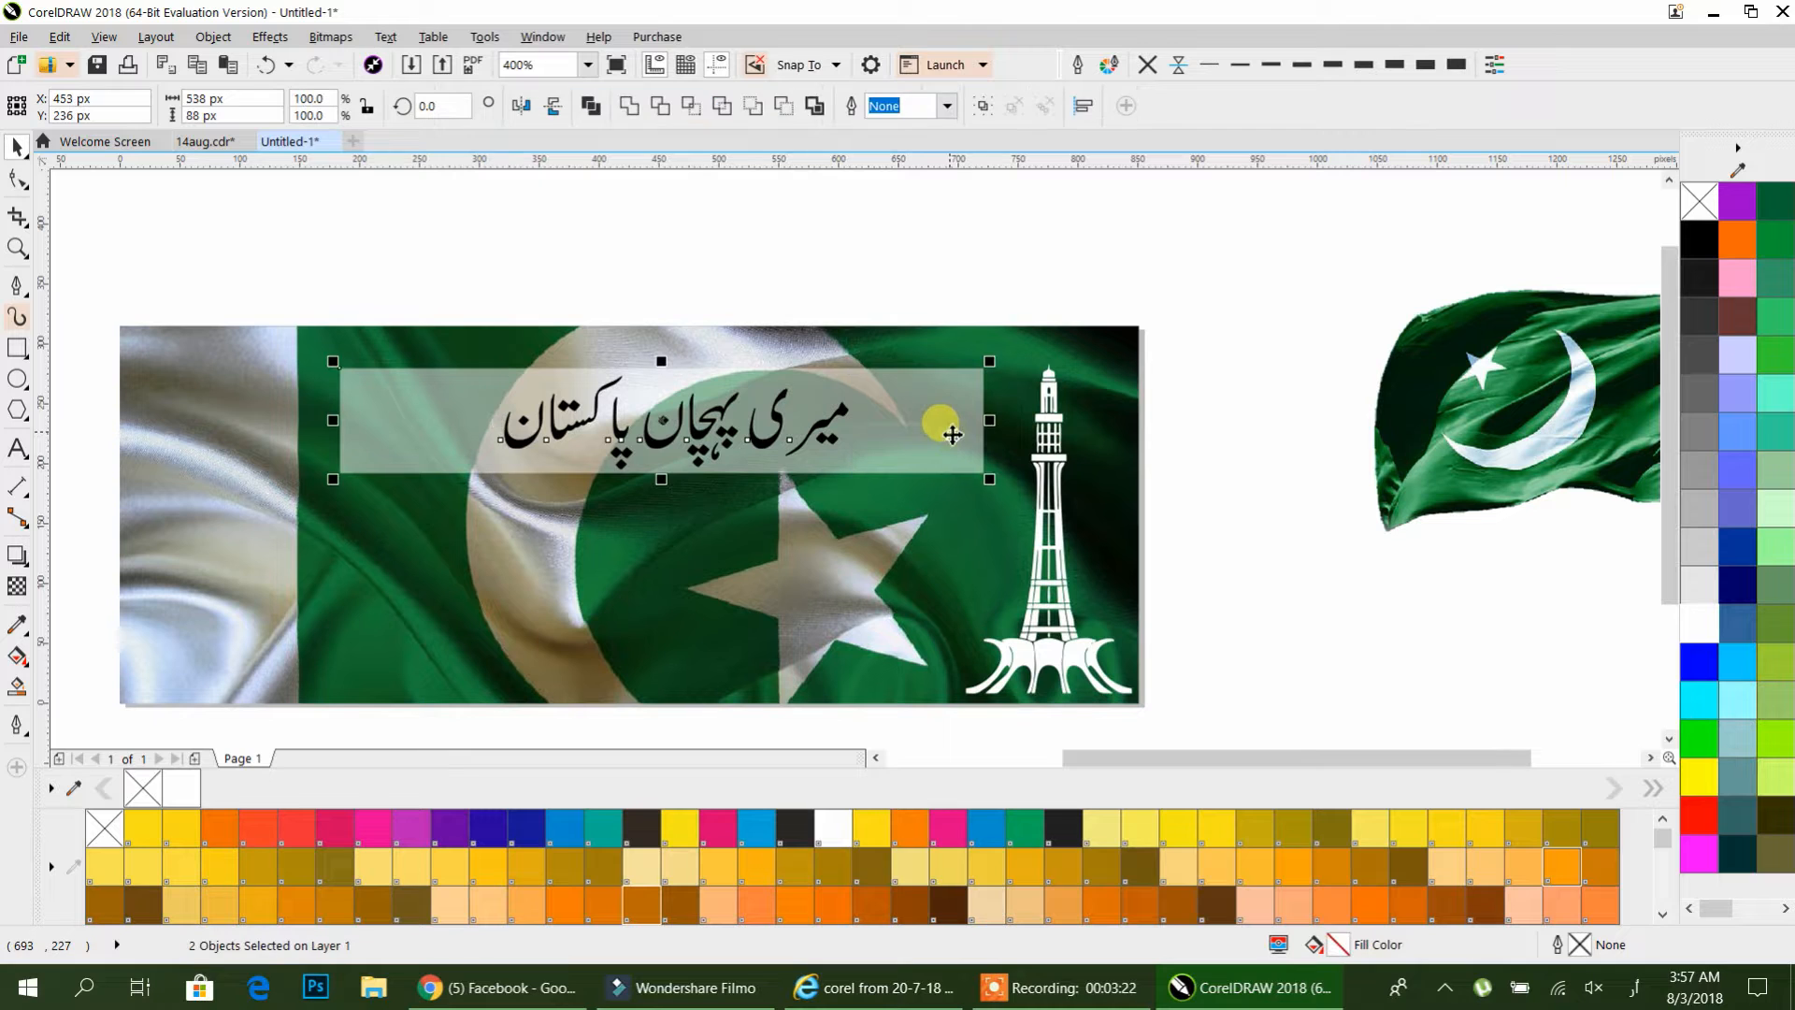
{"action": "key", "text": "c"}
{"action": "left_click", "coordinate": [817, 261]}
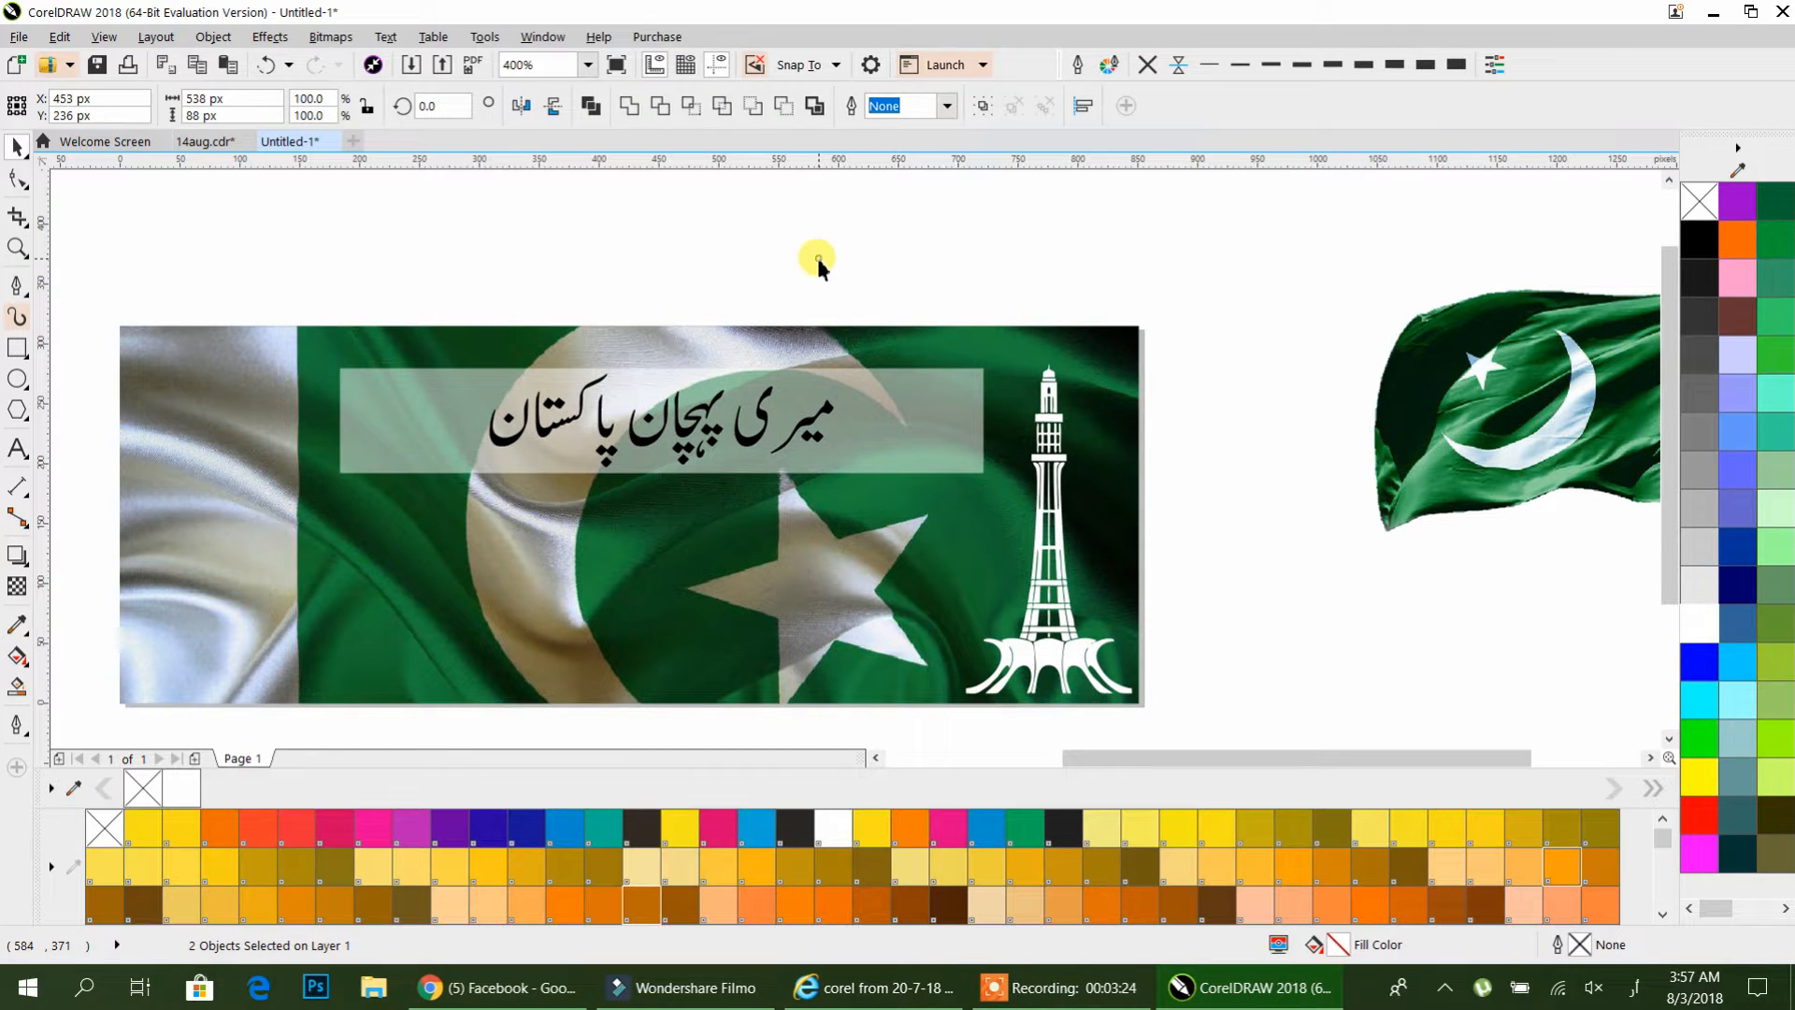
- Delete the translucent white bar behind the Urdu text
{"action": "left_click", "coordinate": [447, 415]}
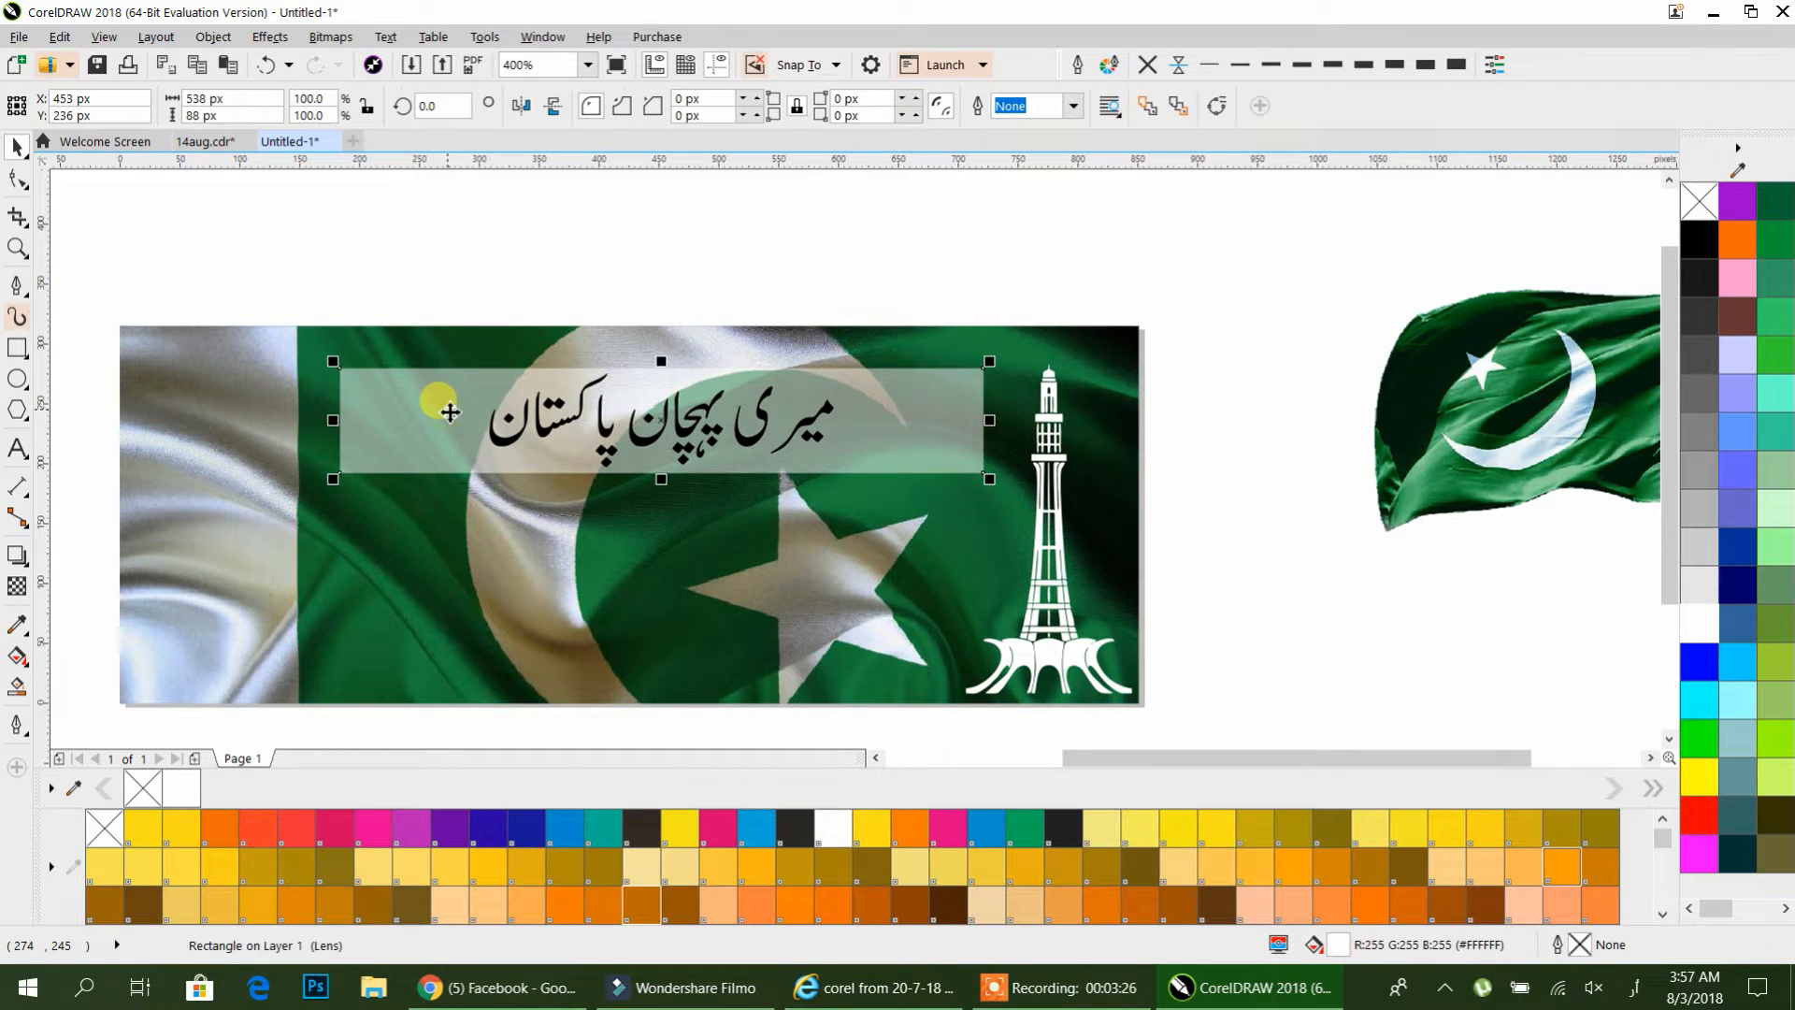
{"action": "left_click", "coordinate": [608, 441]}
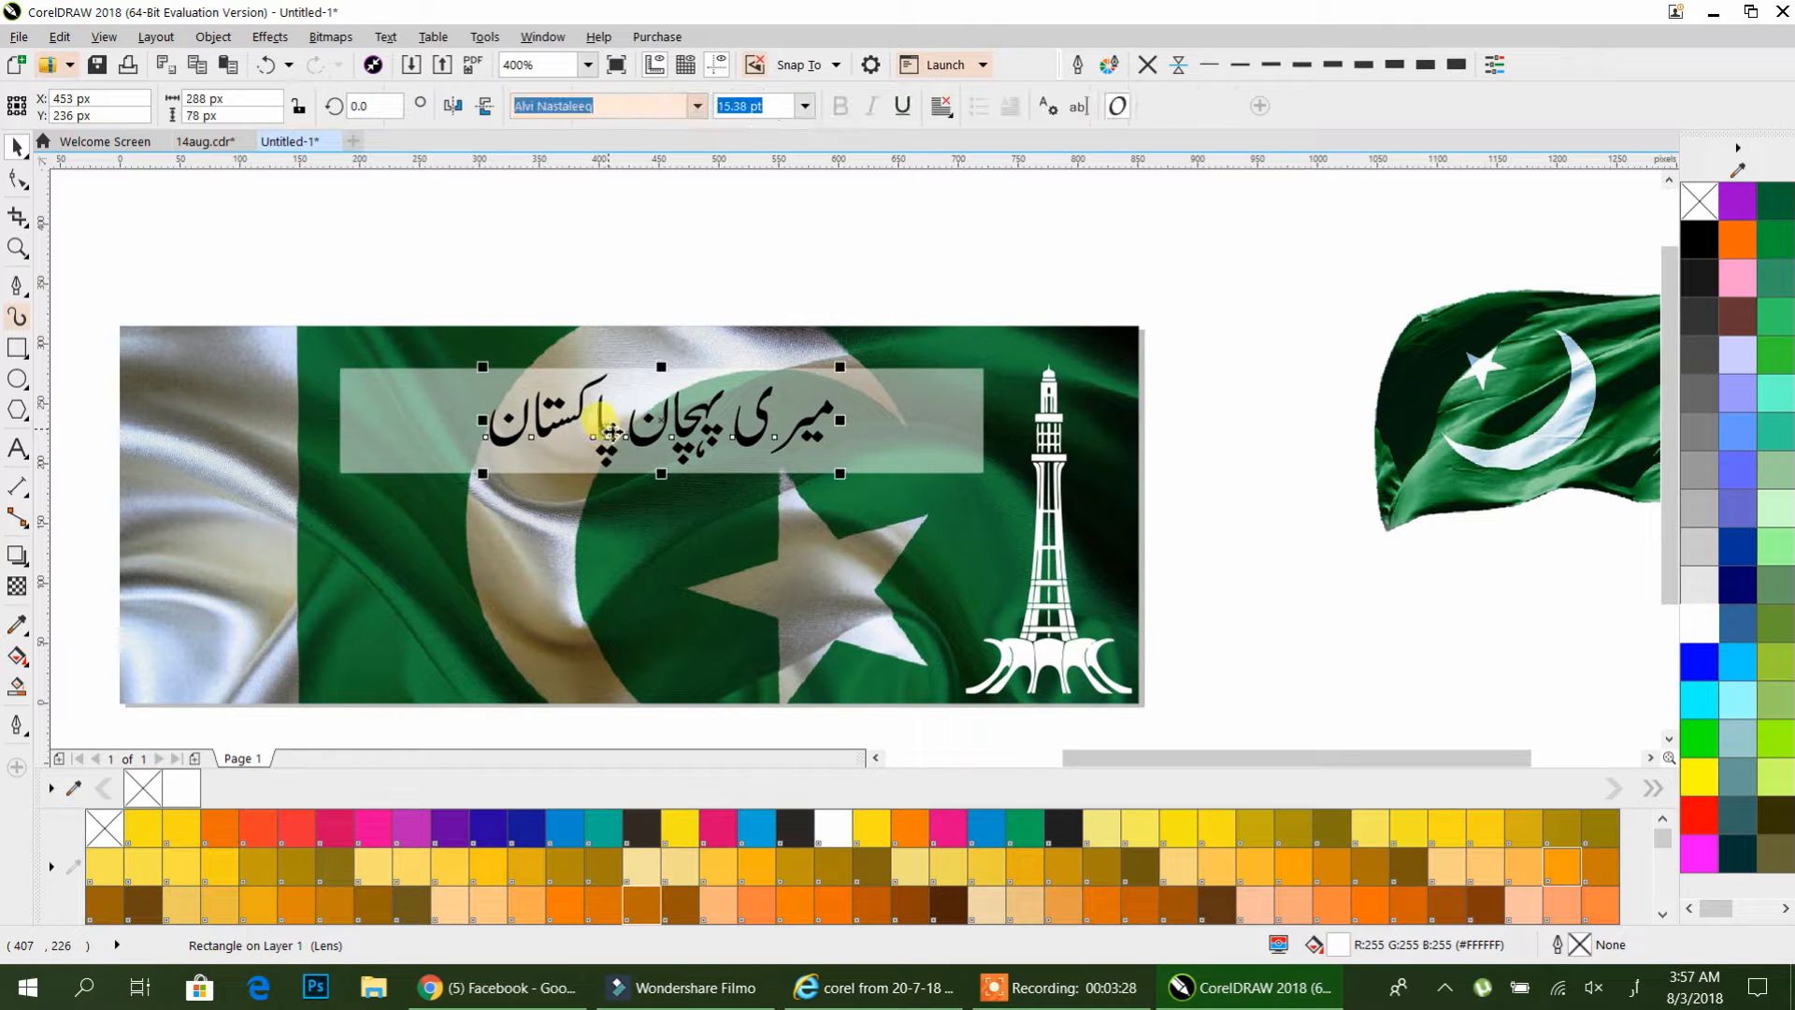
{"action": "left_click", "coordinate": [1035, 262]}
{"action": "scroll", "coordinate": [1035, 262], "scroll_direction": "down", "scroll_amount": 1}
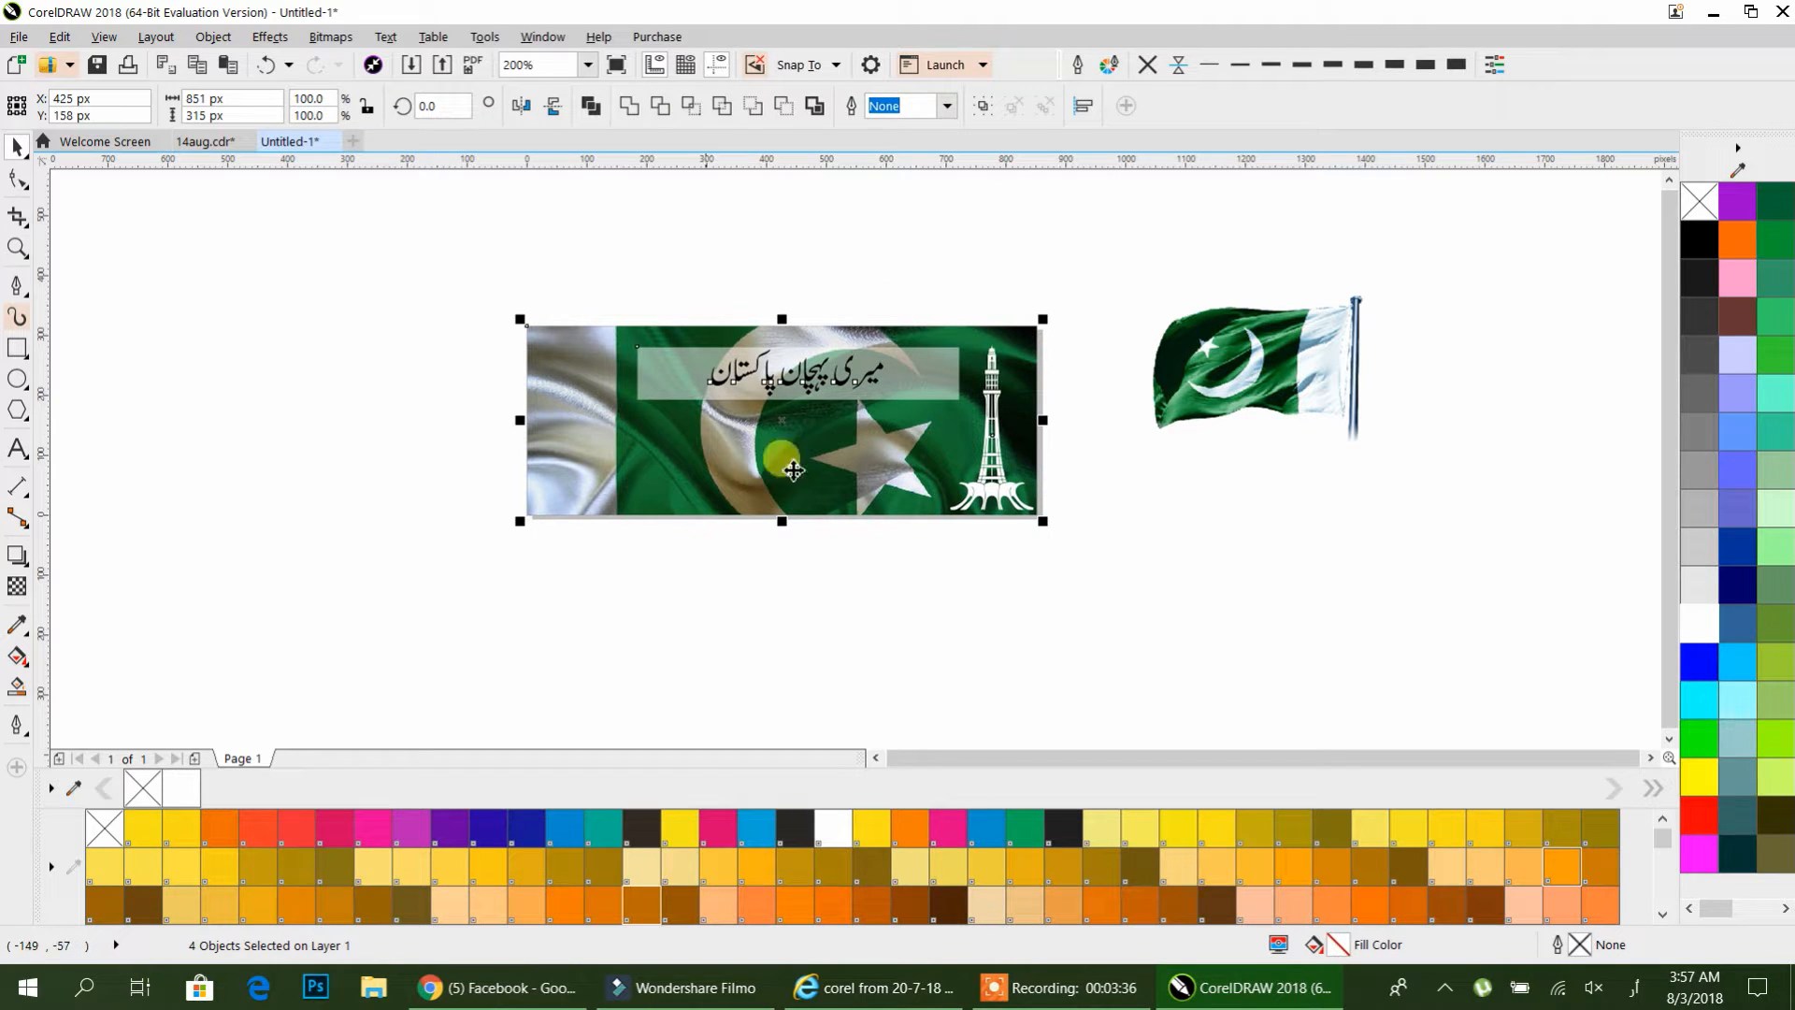
{"action": "left_click", "coordinate": [860, 385]}
{"action": "left_click", "coordinate": [913, 382]}
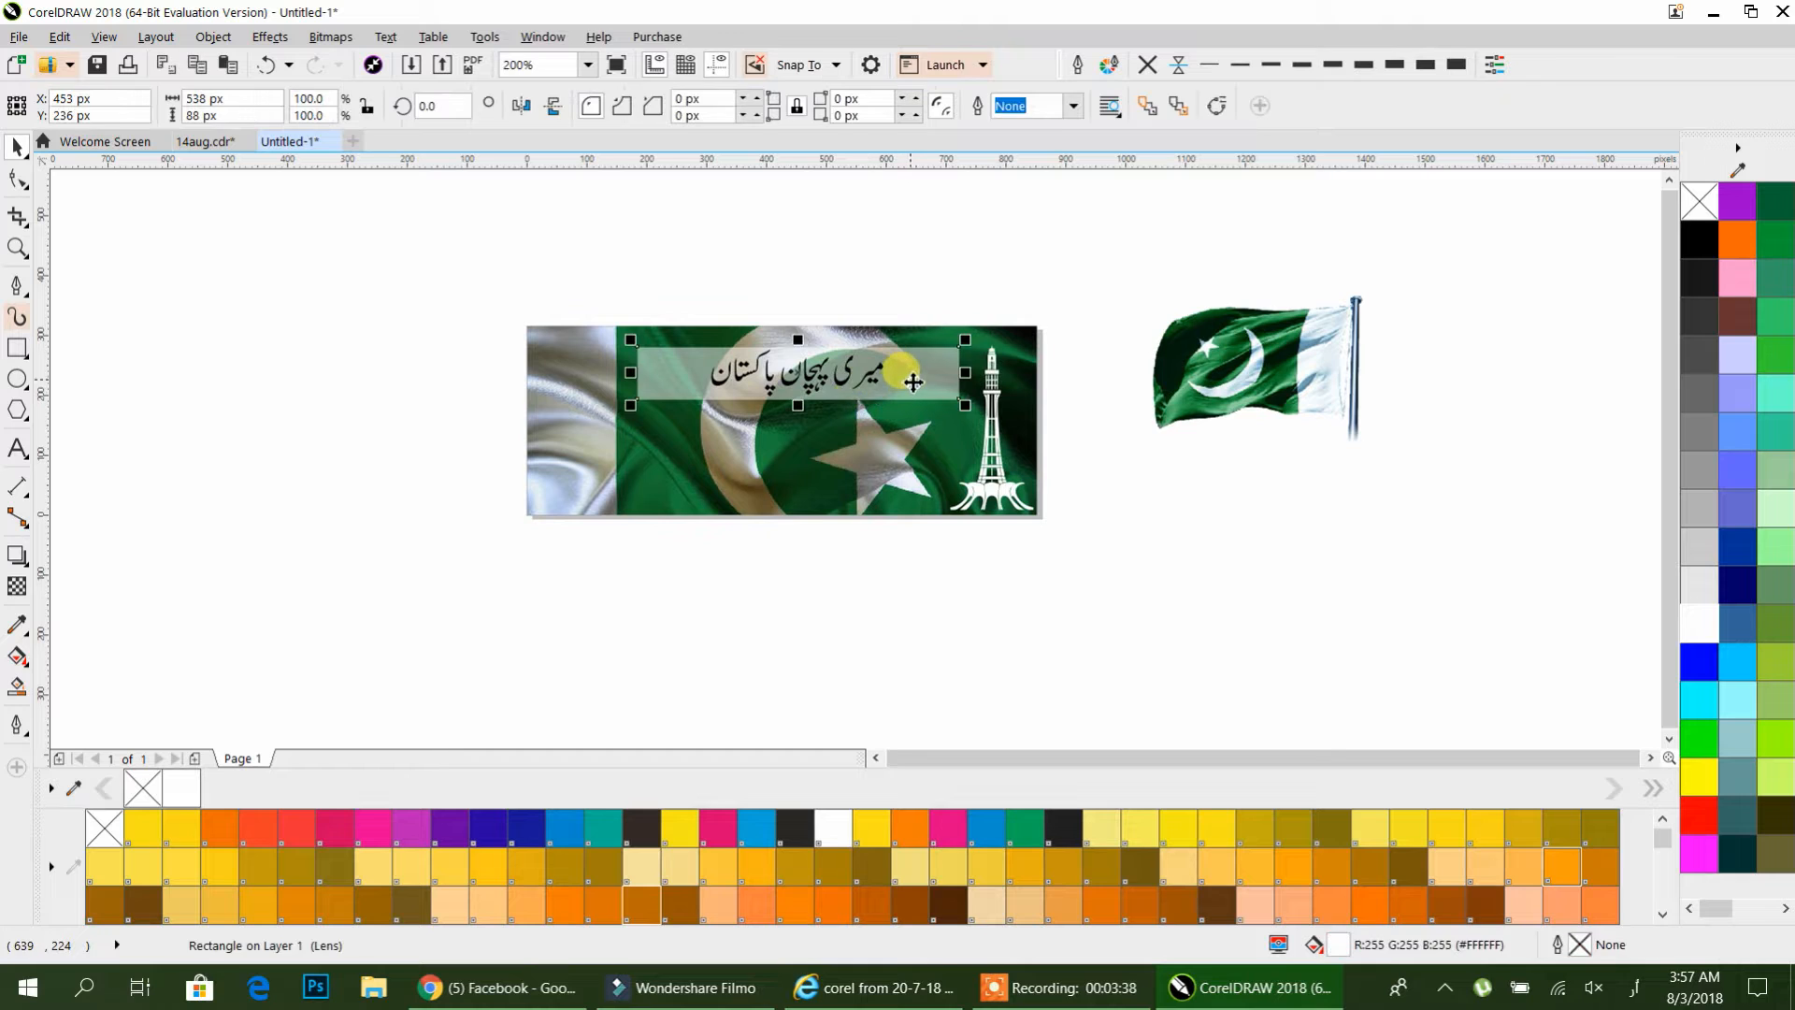
{"action": "key", "text": "Delete"}
- Fill the Urdu text with bright green (#00FF00) and give it a dark green (#006633) outline
{"action": "left_click", "coordinate": [886, 401]}
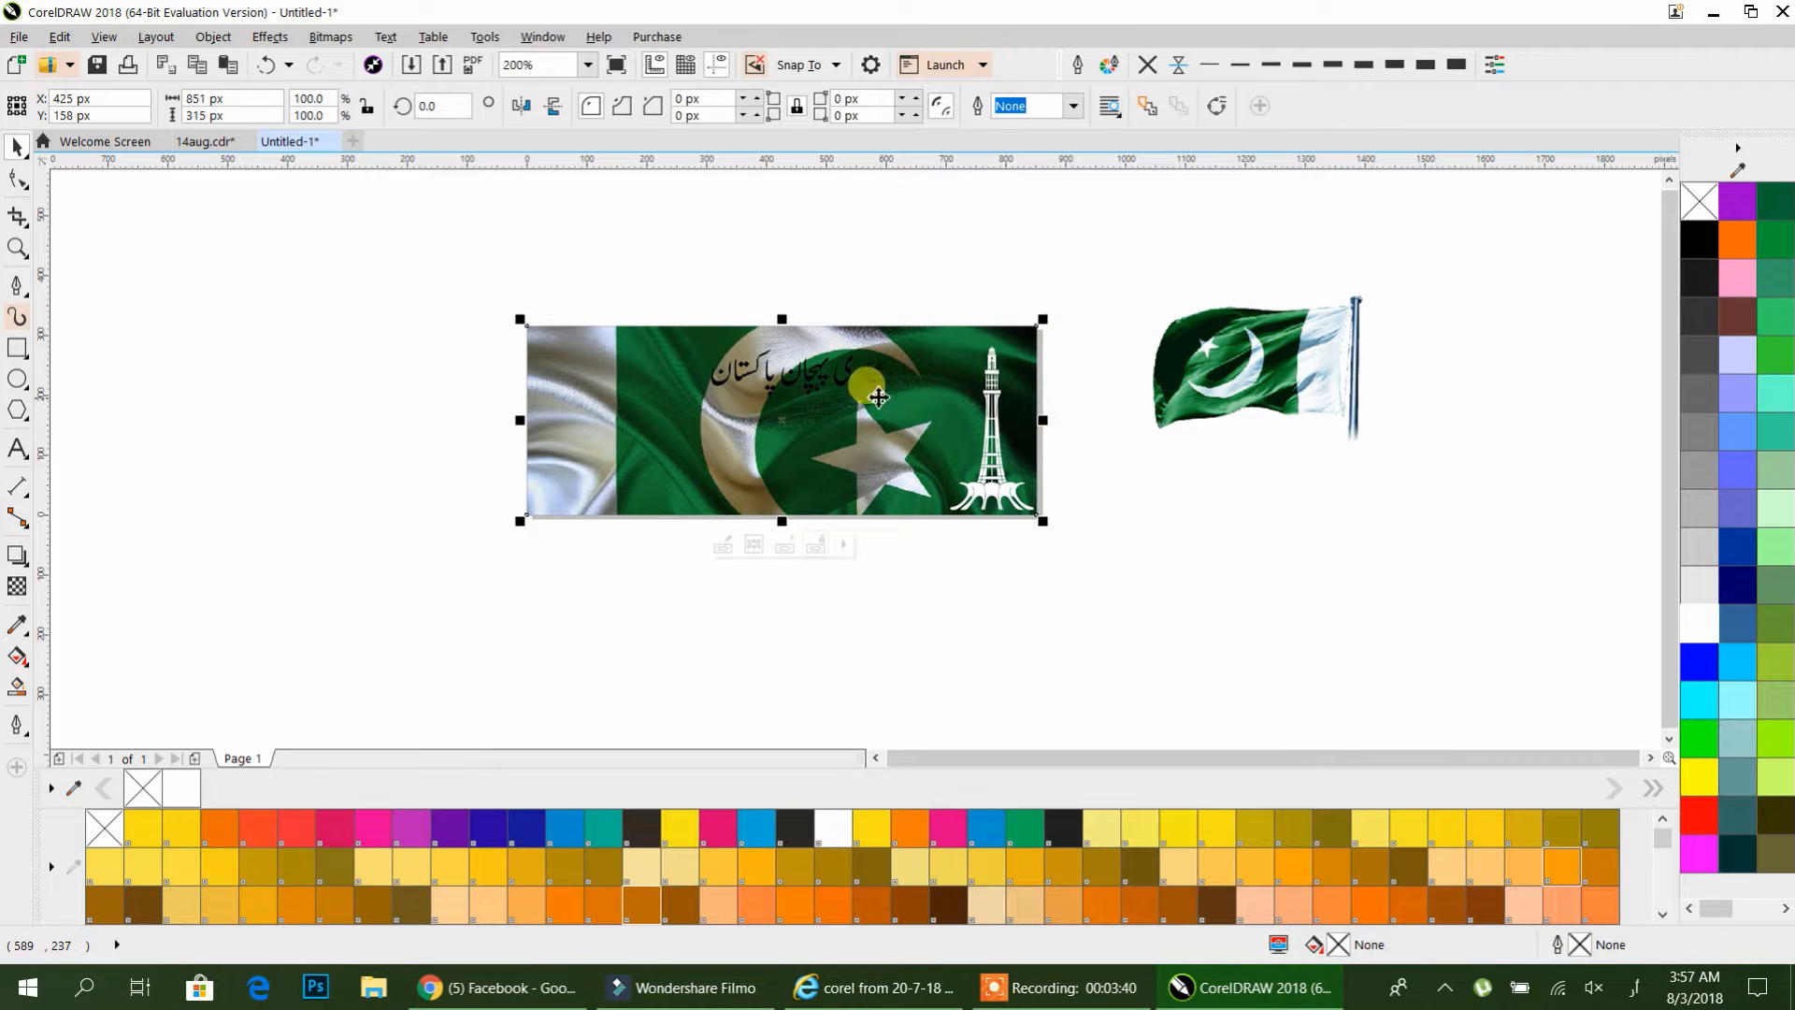
{"action": "left_click", "coordinate": [879, 385]}
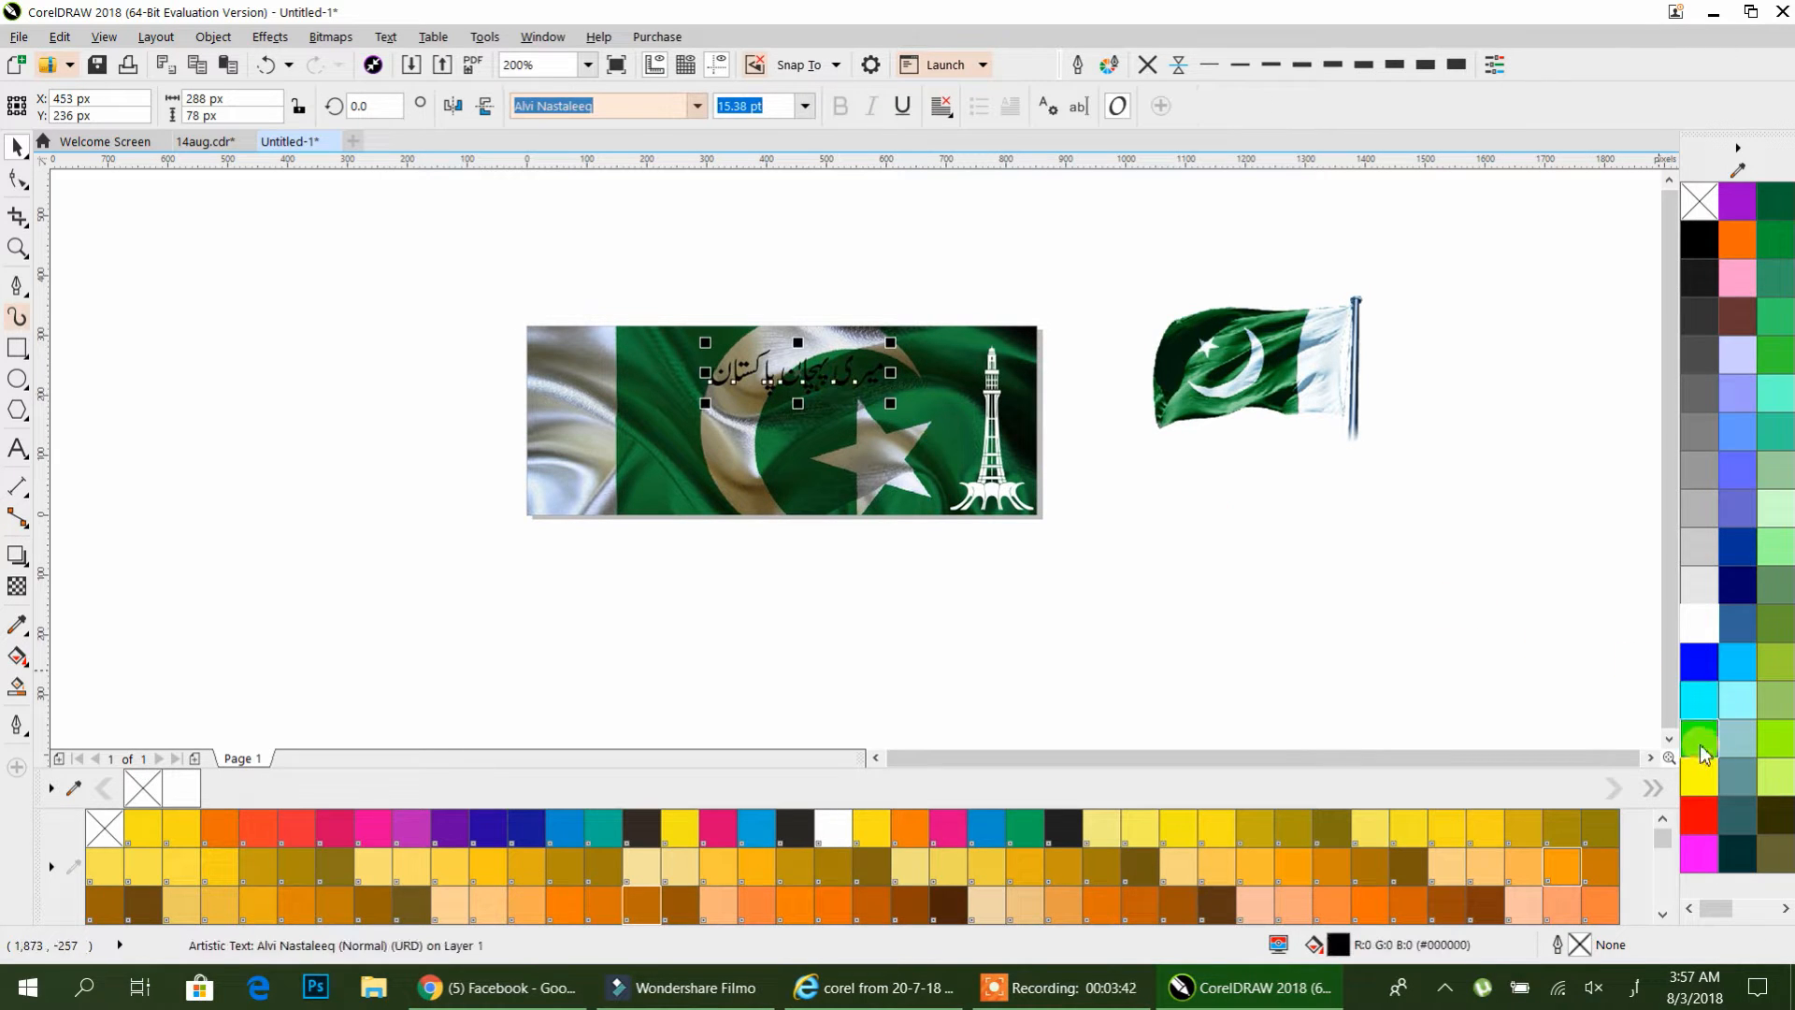
{"action": "left_click", "coordinate": [1699, 740]}
{"action": "right_click", "coordinate": [1786, 201]}
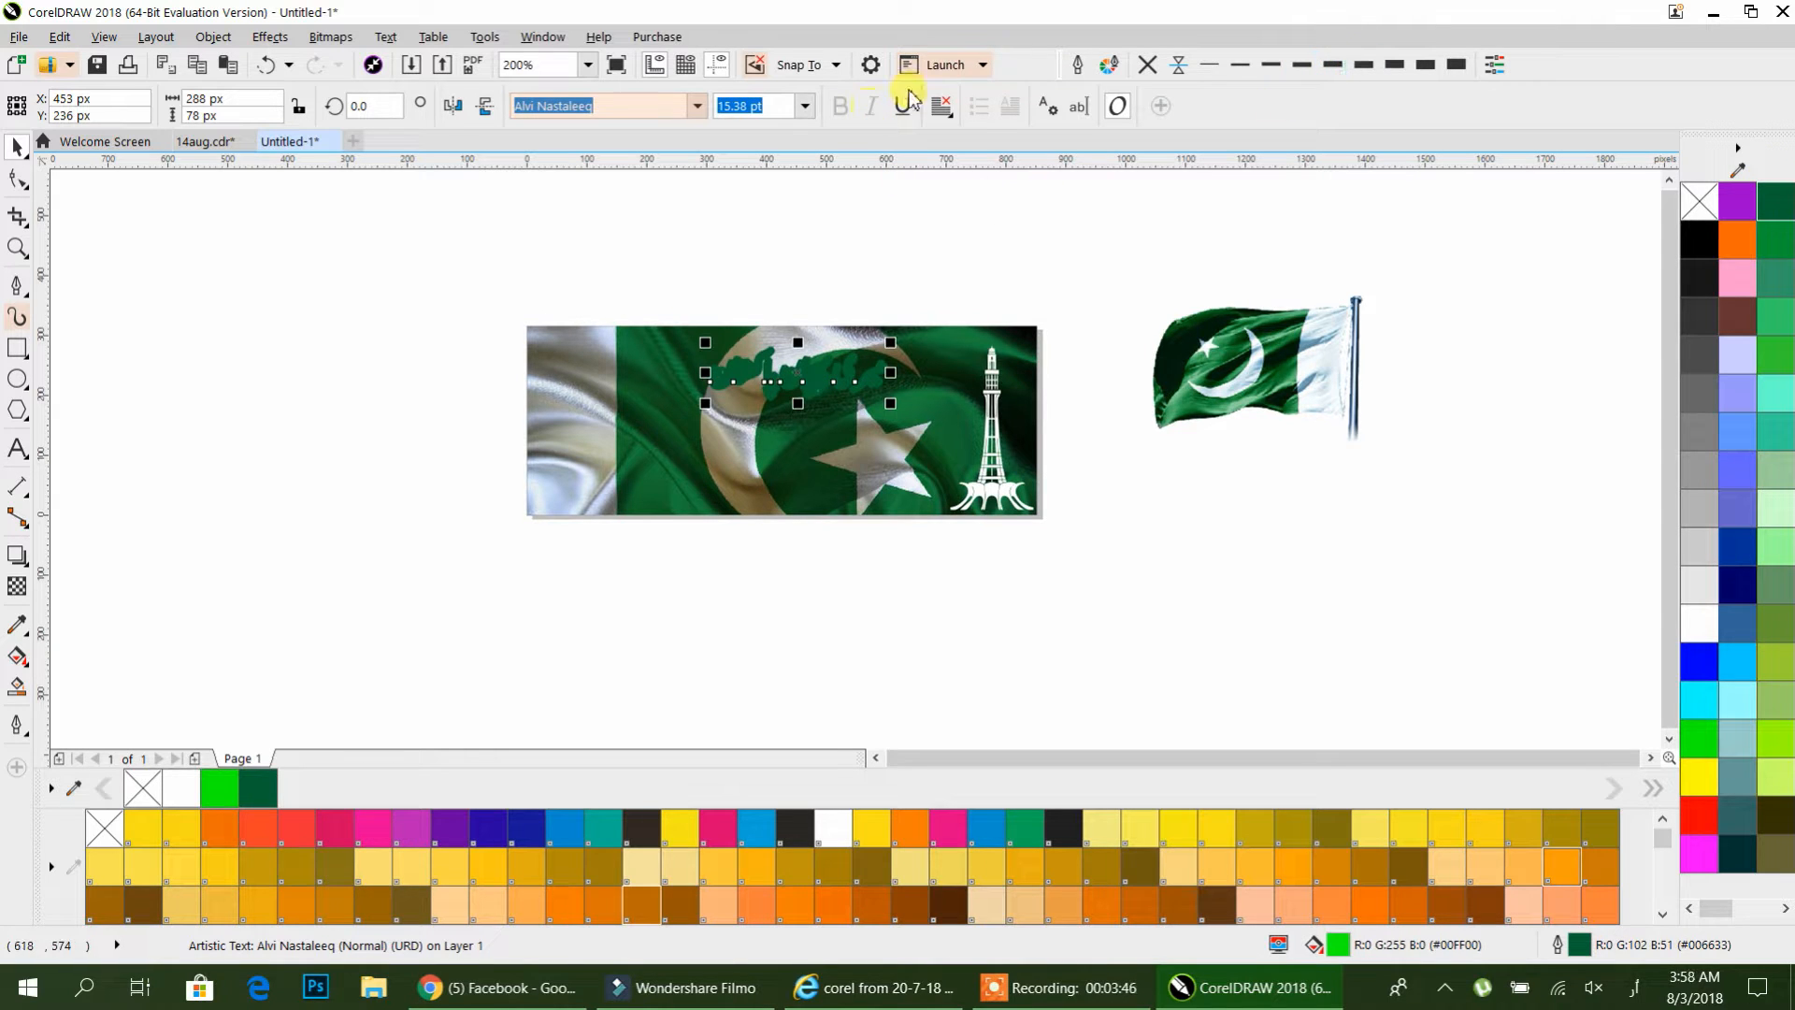
- Give the Urdu text's outline round corners and round line caps, place it behind the fill and make it scale with the object
{"action": "key", "text": "F12"}
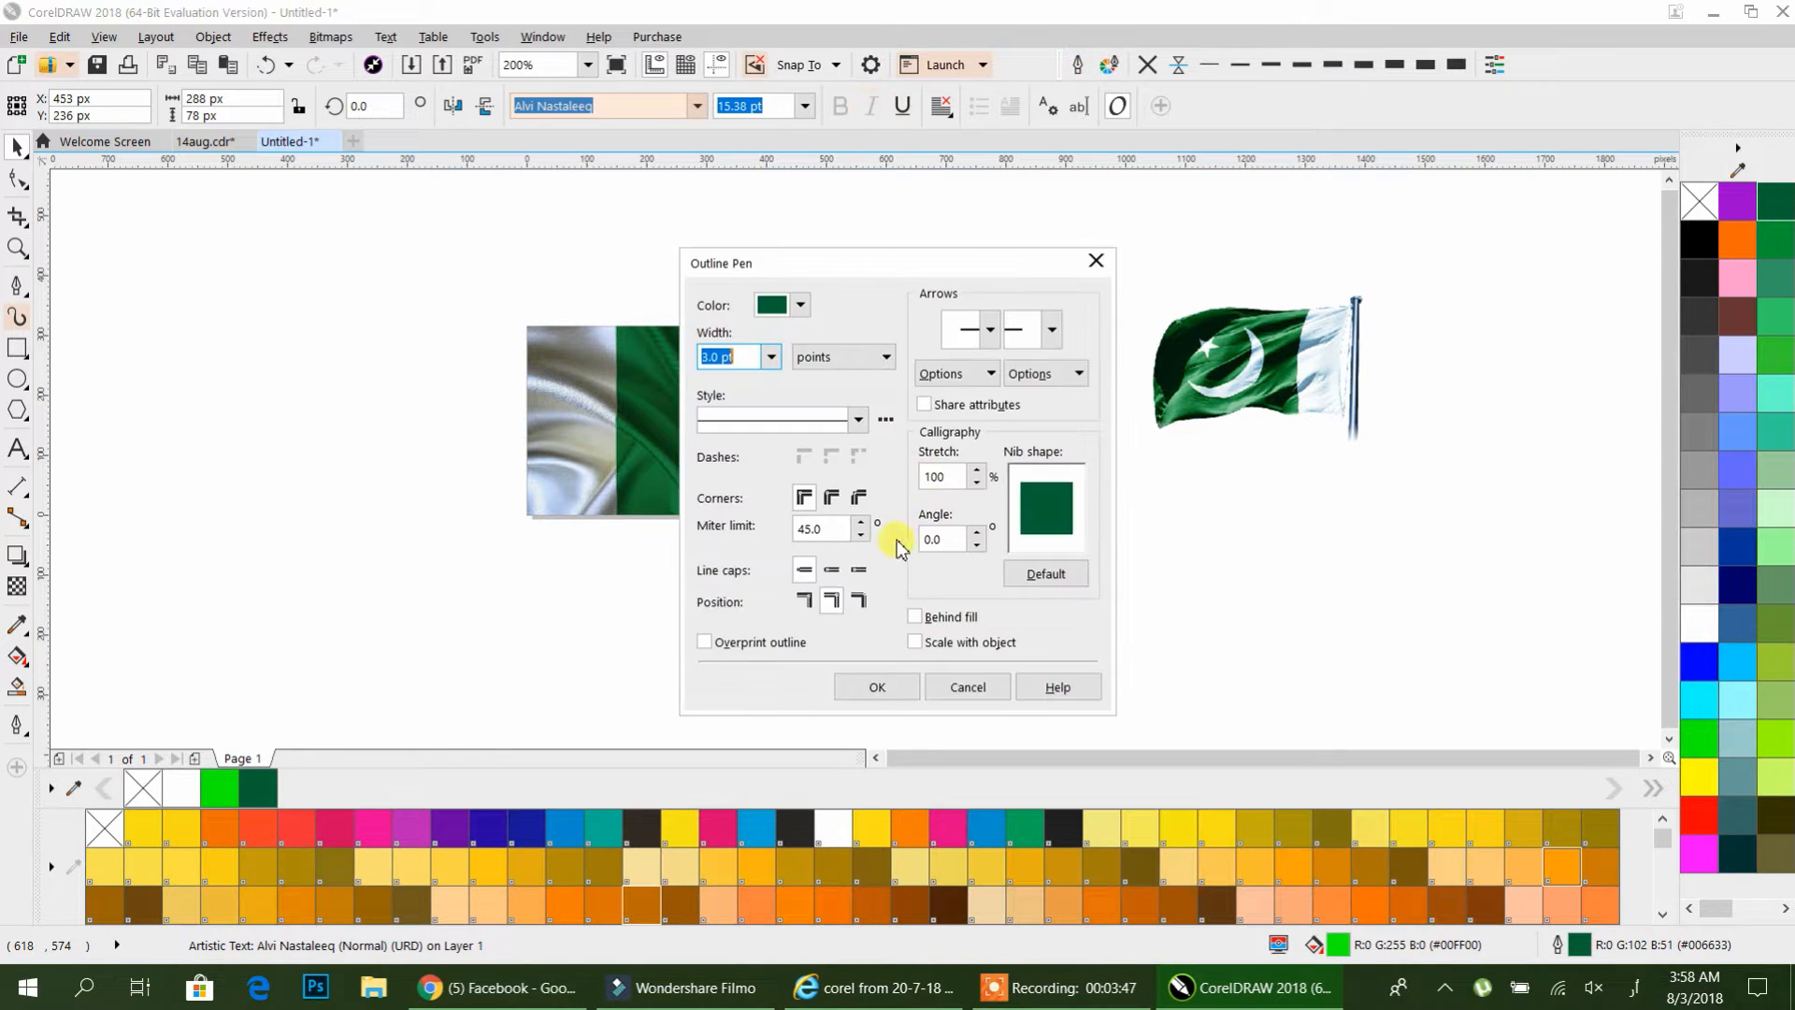
{"action": "left_click", "coordinate": [832, 498]}
{"action": "left_click", "coordinate": [832, 567]}
{"action": "left_click", "coordinate": [920, 644]}
{"action": "left_click", "coordinate": [858, 687]}
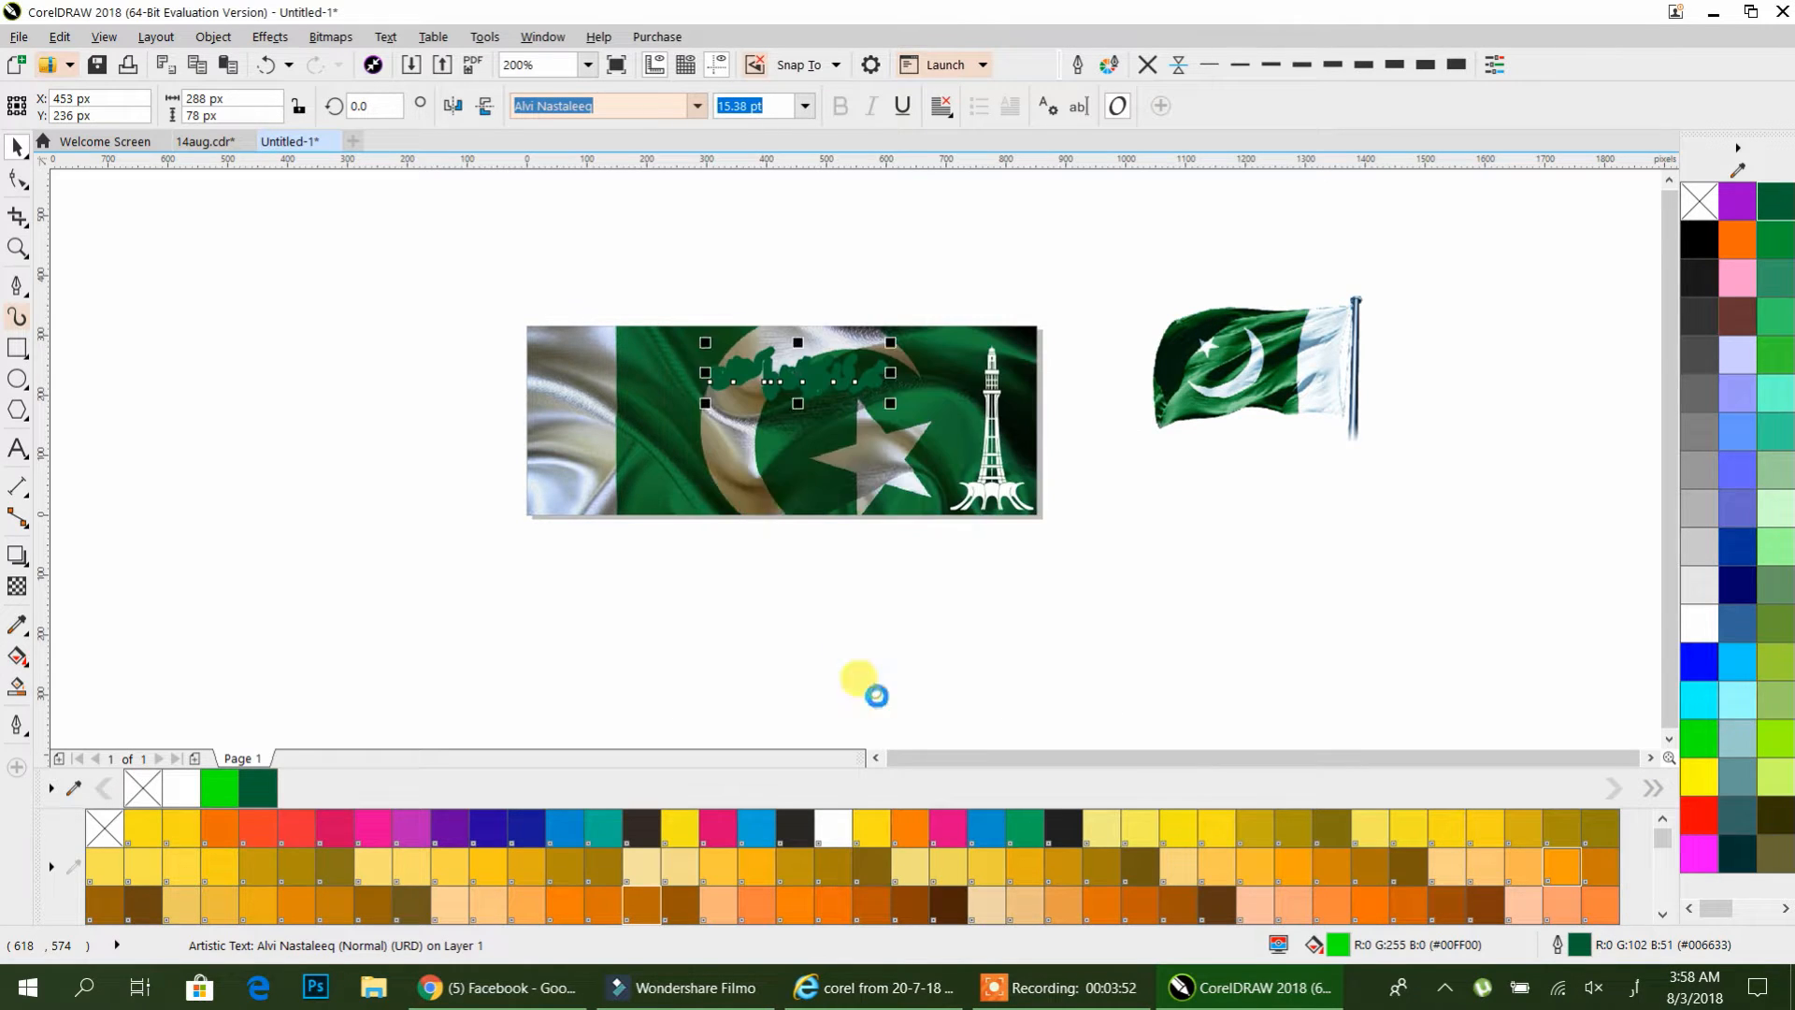
- Set the Urdu text's outline width to 1.5 pt
{"action": "scroll", "coordinate": [841, 368], "scroll_direction": "up", "scroll_amount": 1}
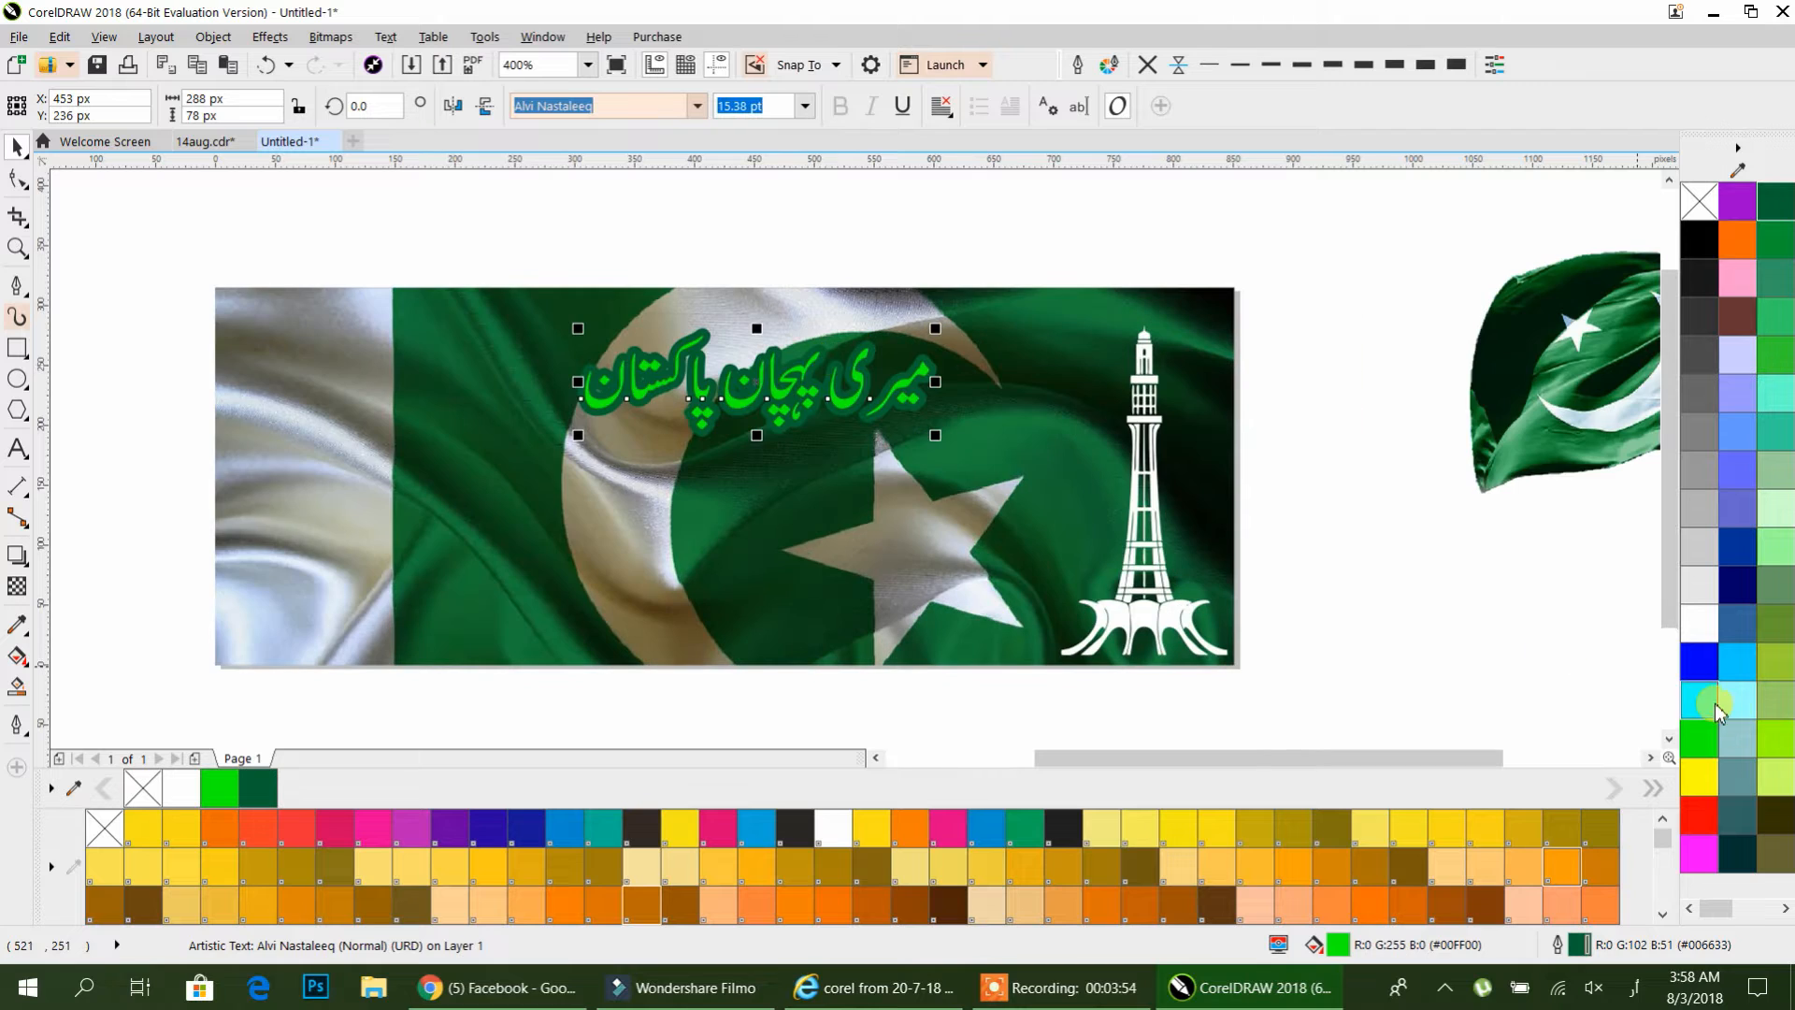
{"action": "left_click", "coordinate": [1301, 68]}
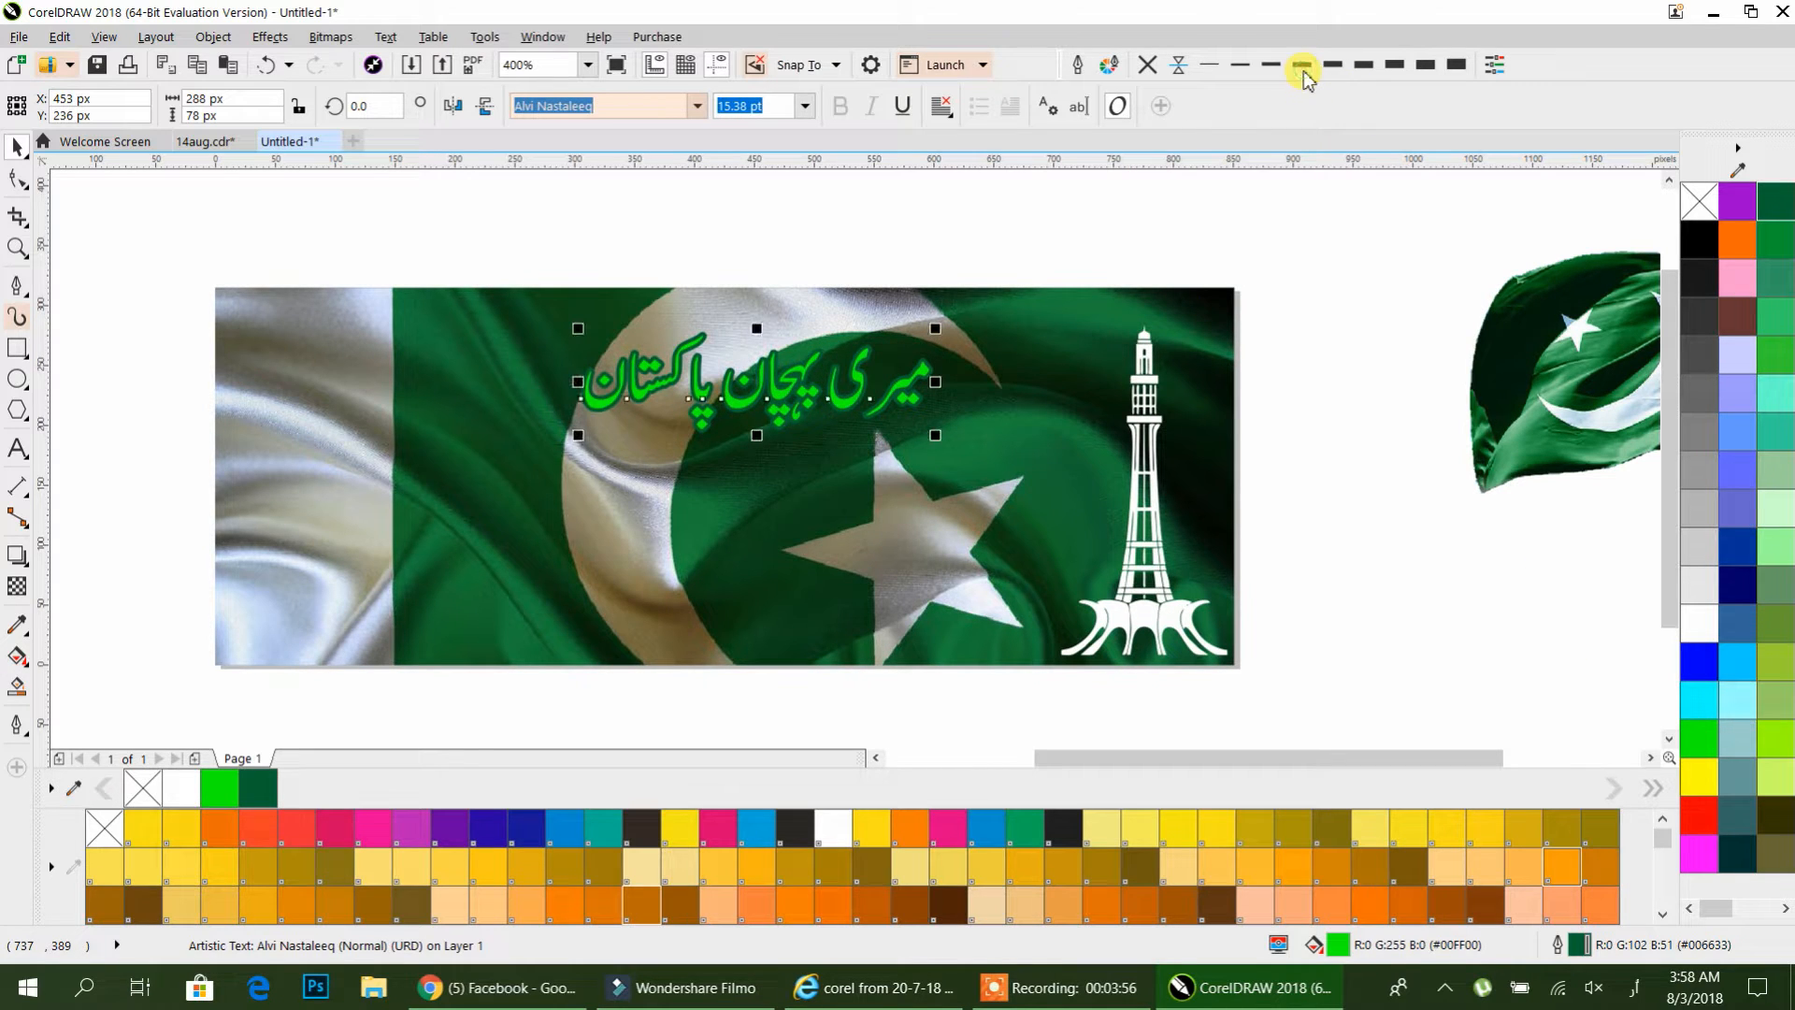
{"action": "left_click", "coordinate": [1322, 274]}
- Move the Urdu text down beside the tower's base and recolour it with a black fill and white outline
{"action": "left_click_drag", "start_coordinate": [837, 411], "coordinate": [975, 621]}
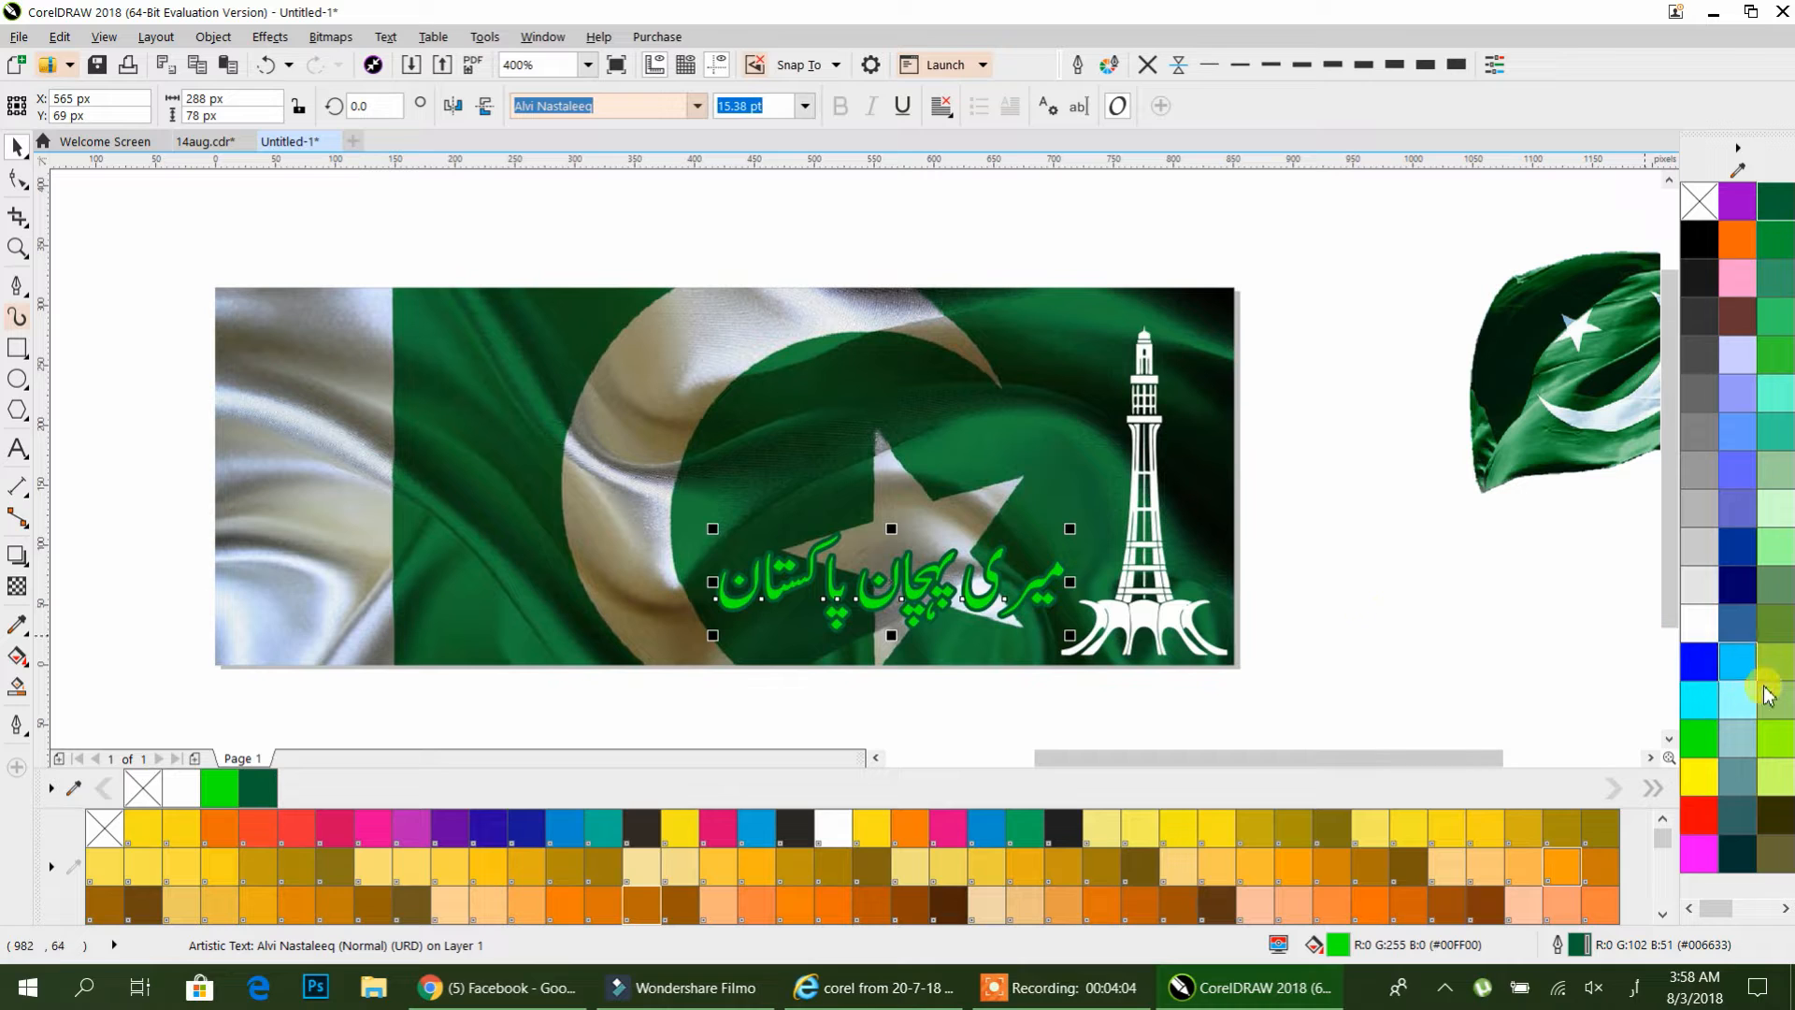
{"action": "left_click", "coordinate": [1702, 625]}
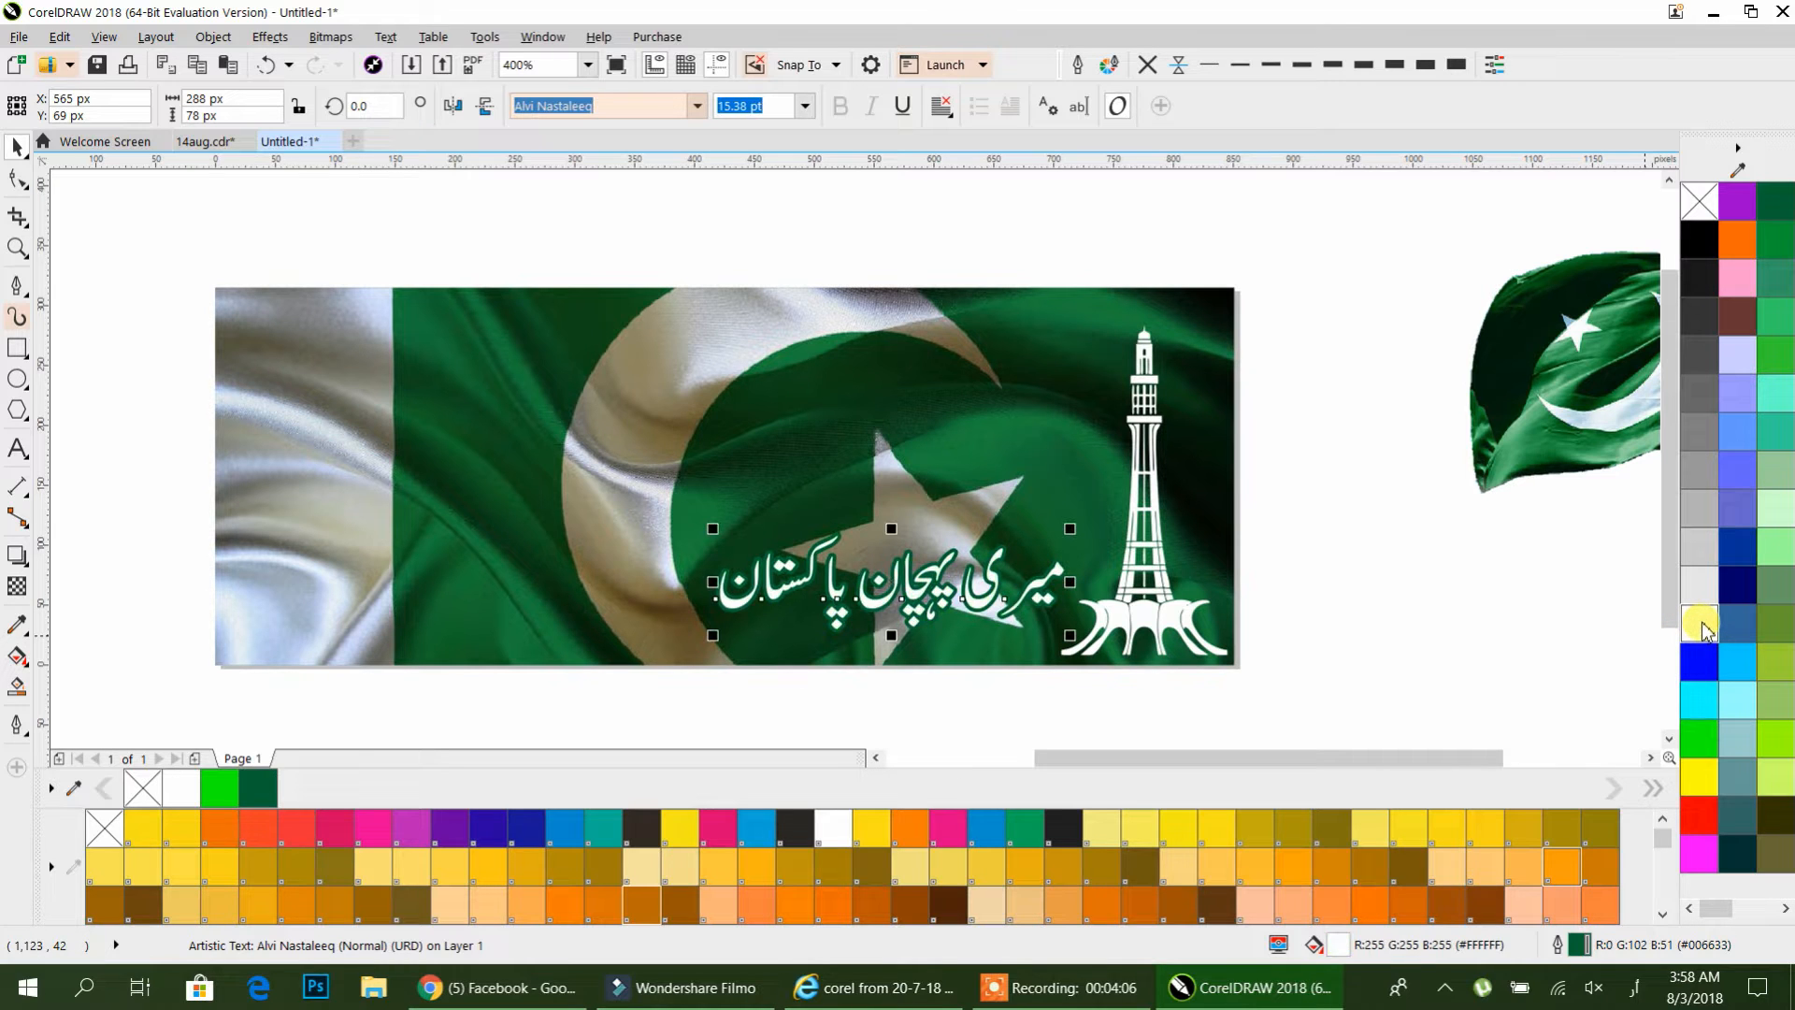
{"action": "right_click", "coordinate": [1700, 737]}
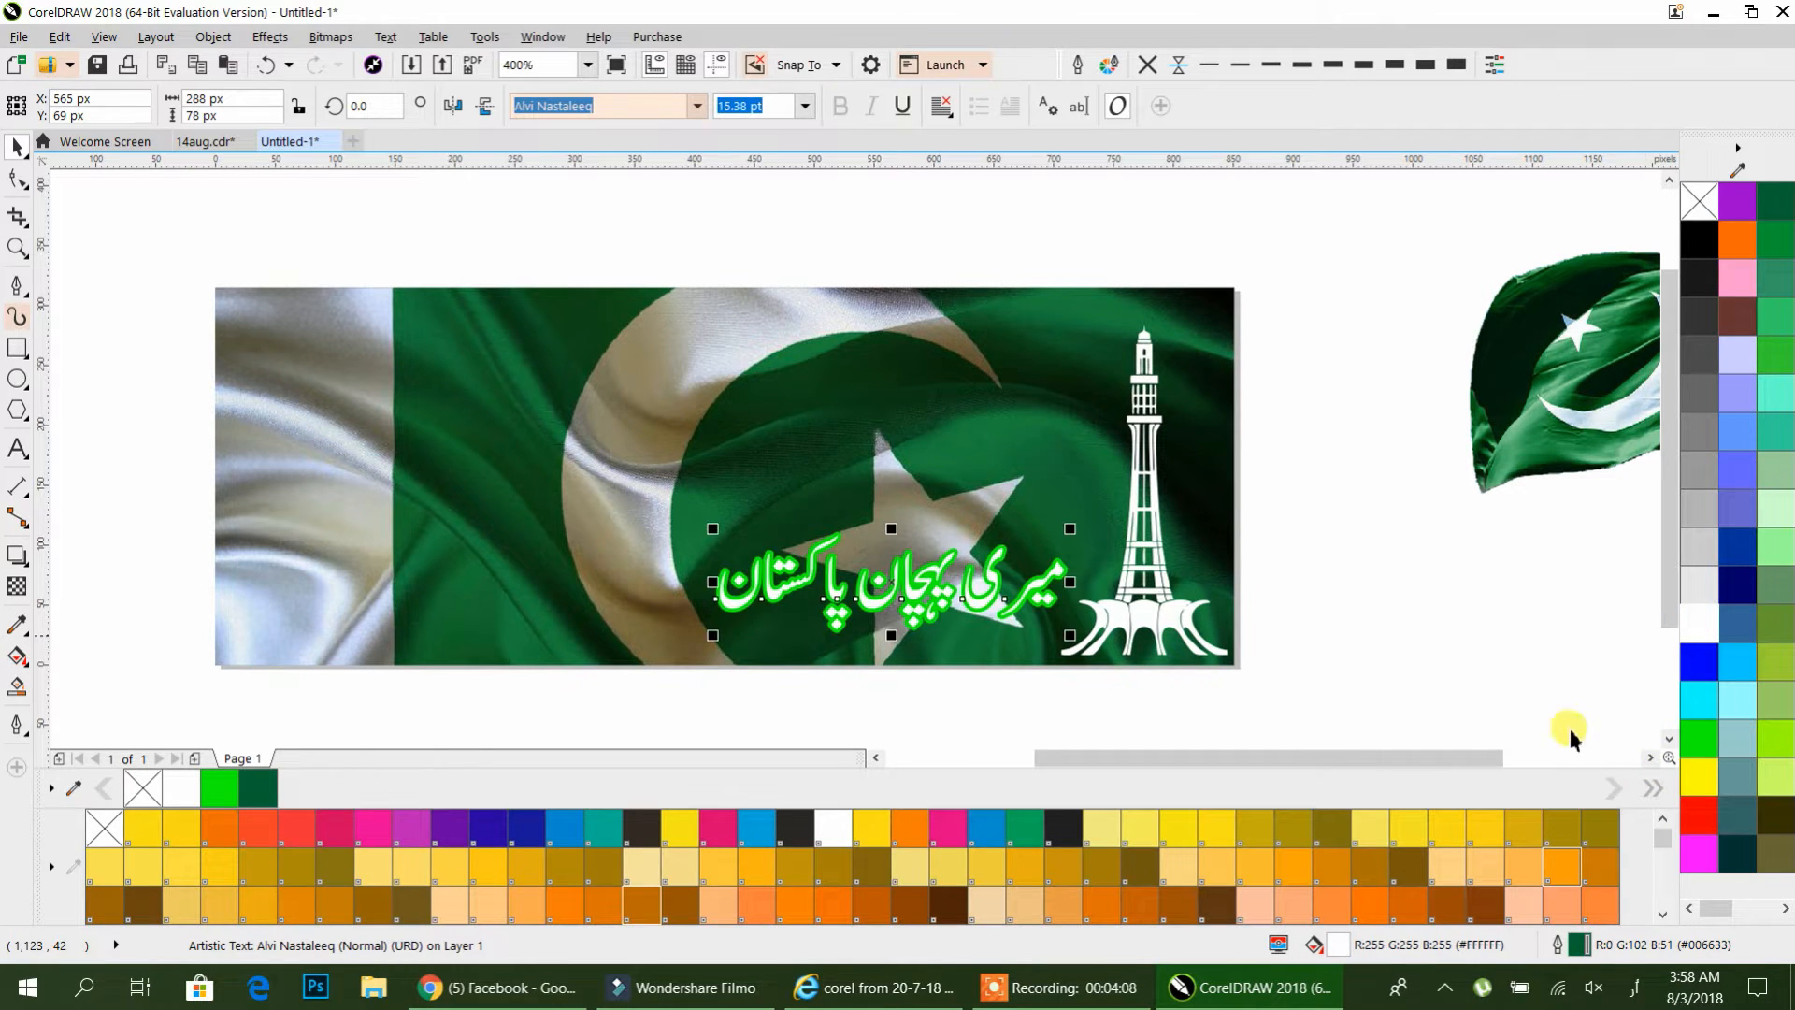
{"action": "left_click", "coordinate": [1697, 626]}
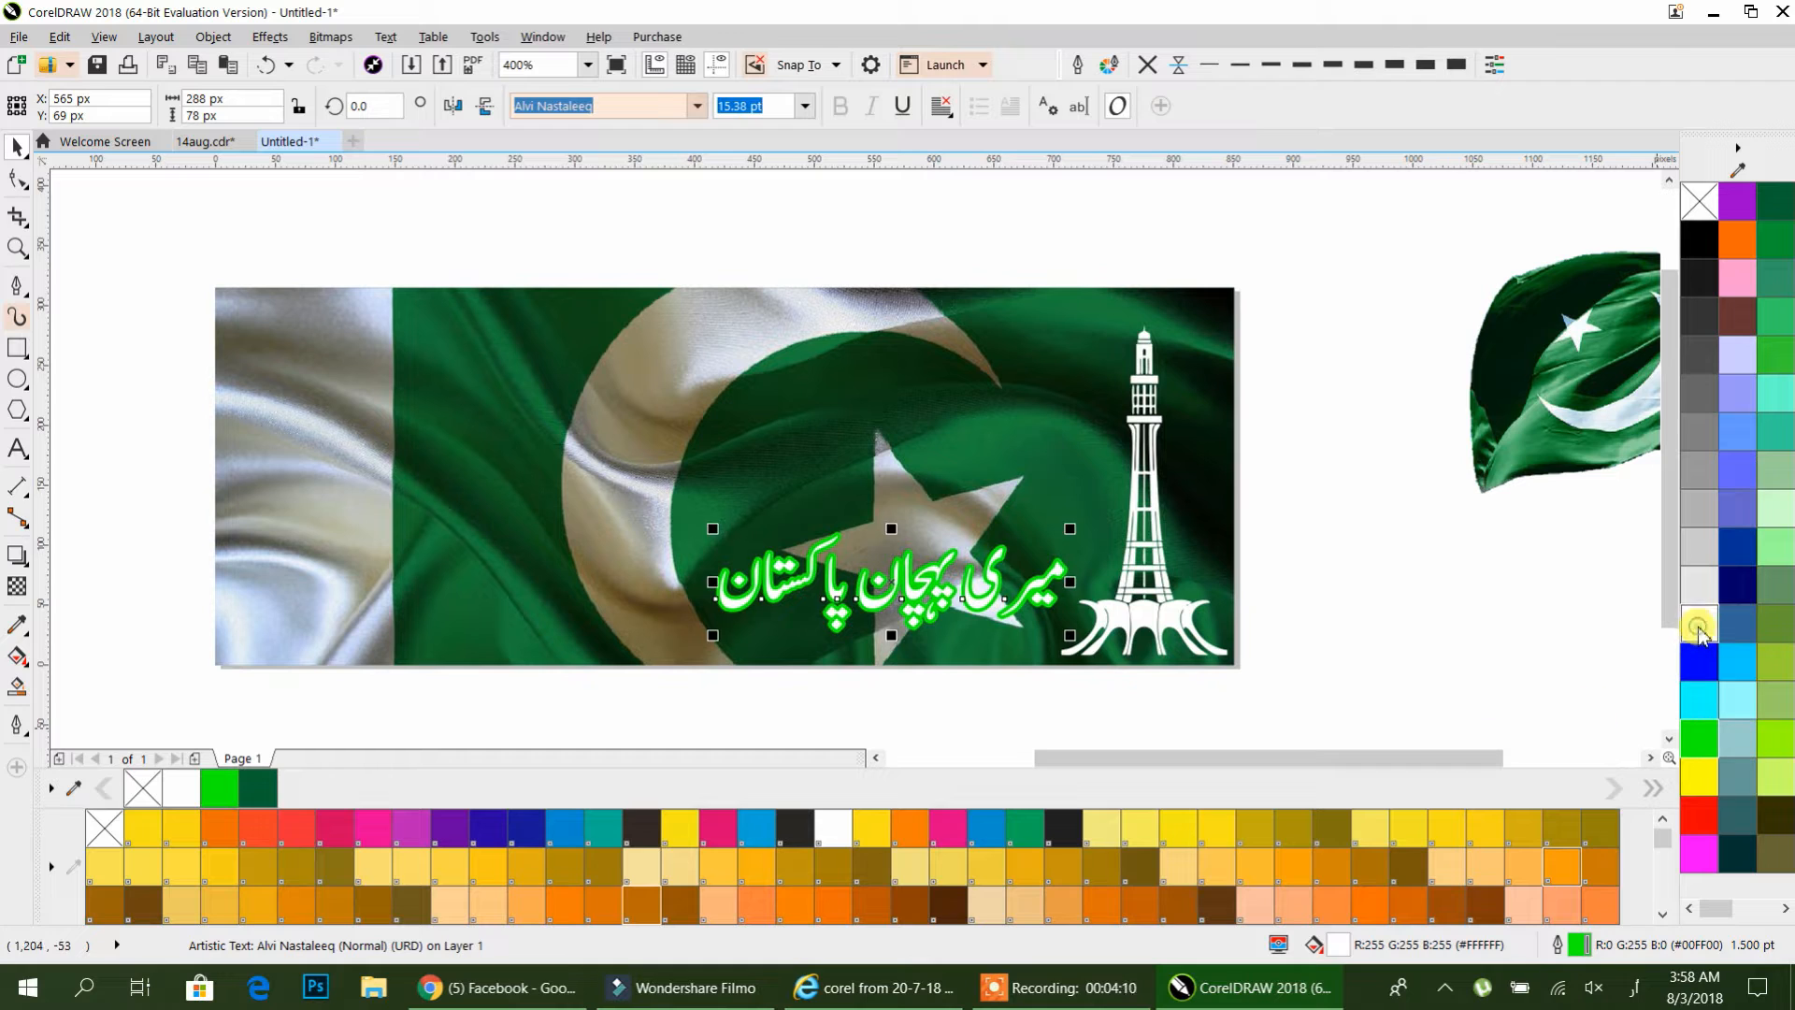
{"action": "left_click", "coordinate": [1698, 245]}
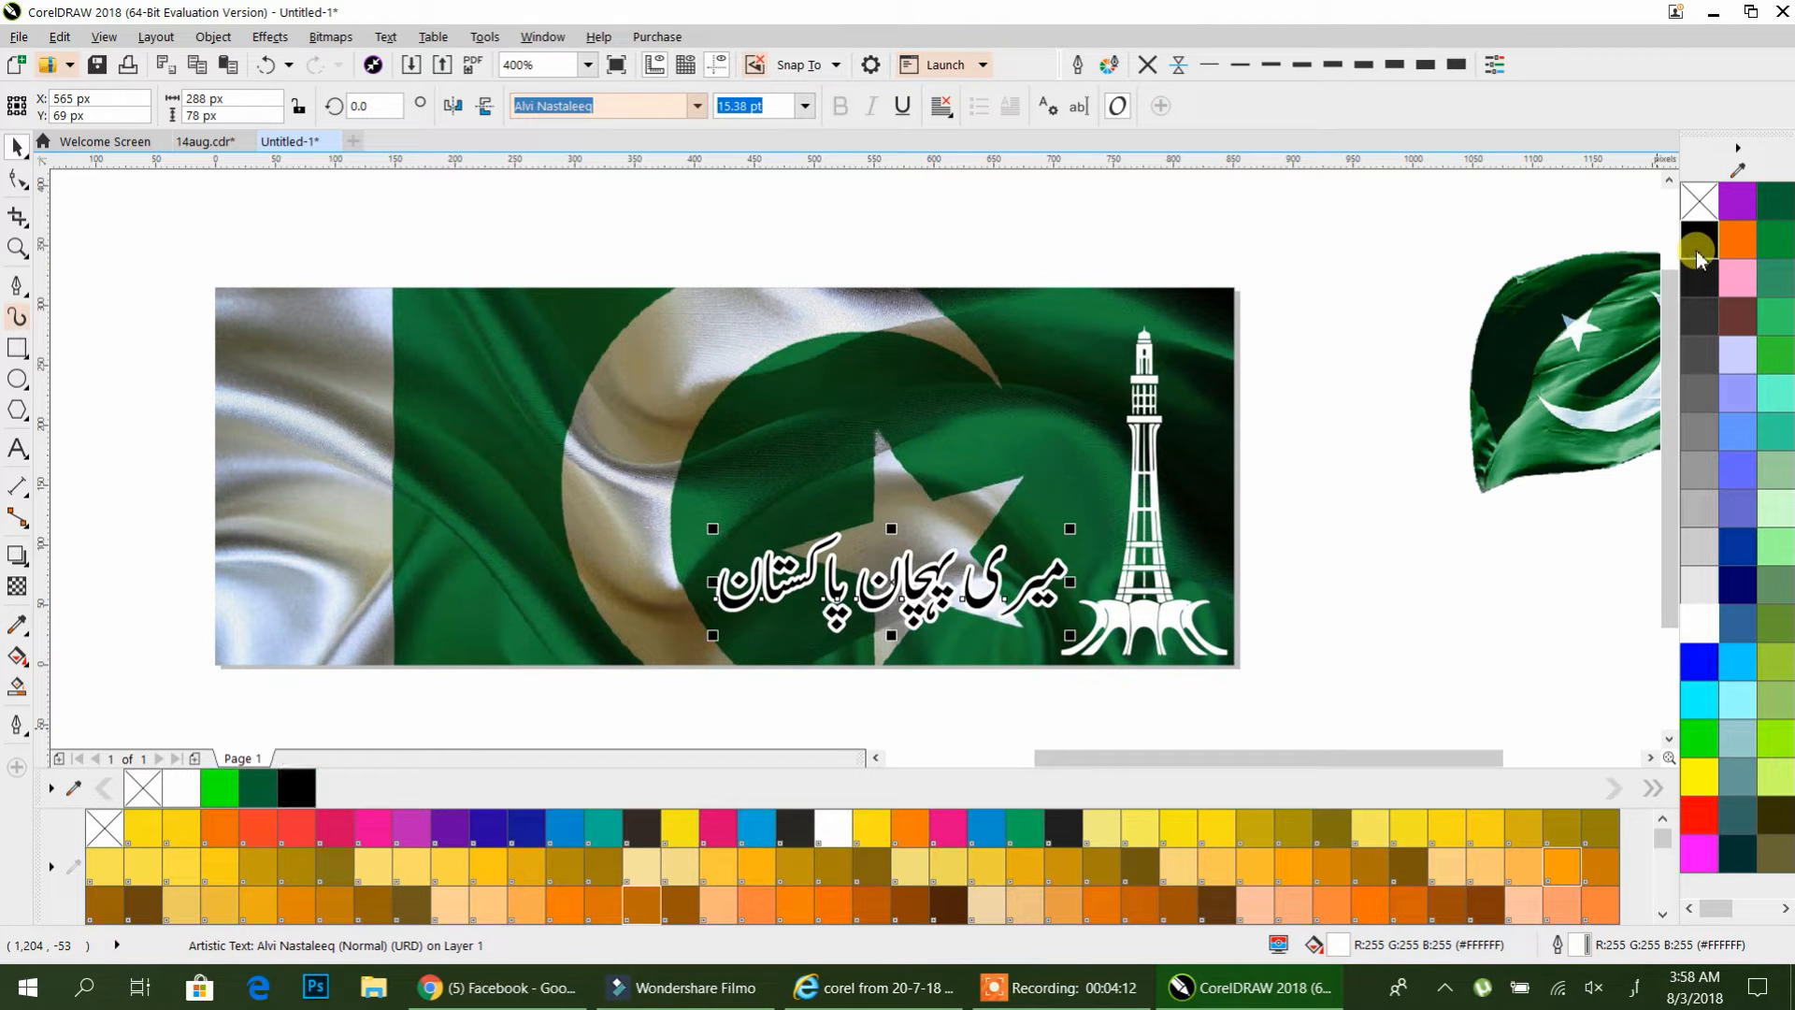
- Move the Urdu text to the banner's left side and enlarge it to about 356 × 97 px
{"action": "left_click_drag", "start_coordinate": [922, 597], "coordinate": [453, 471]}
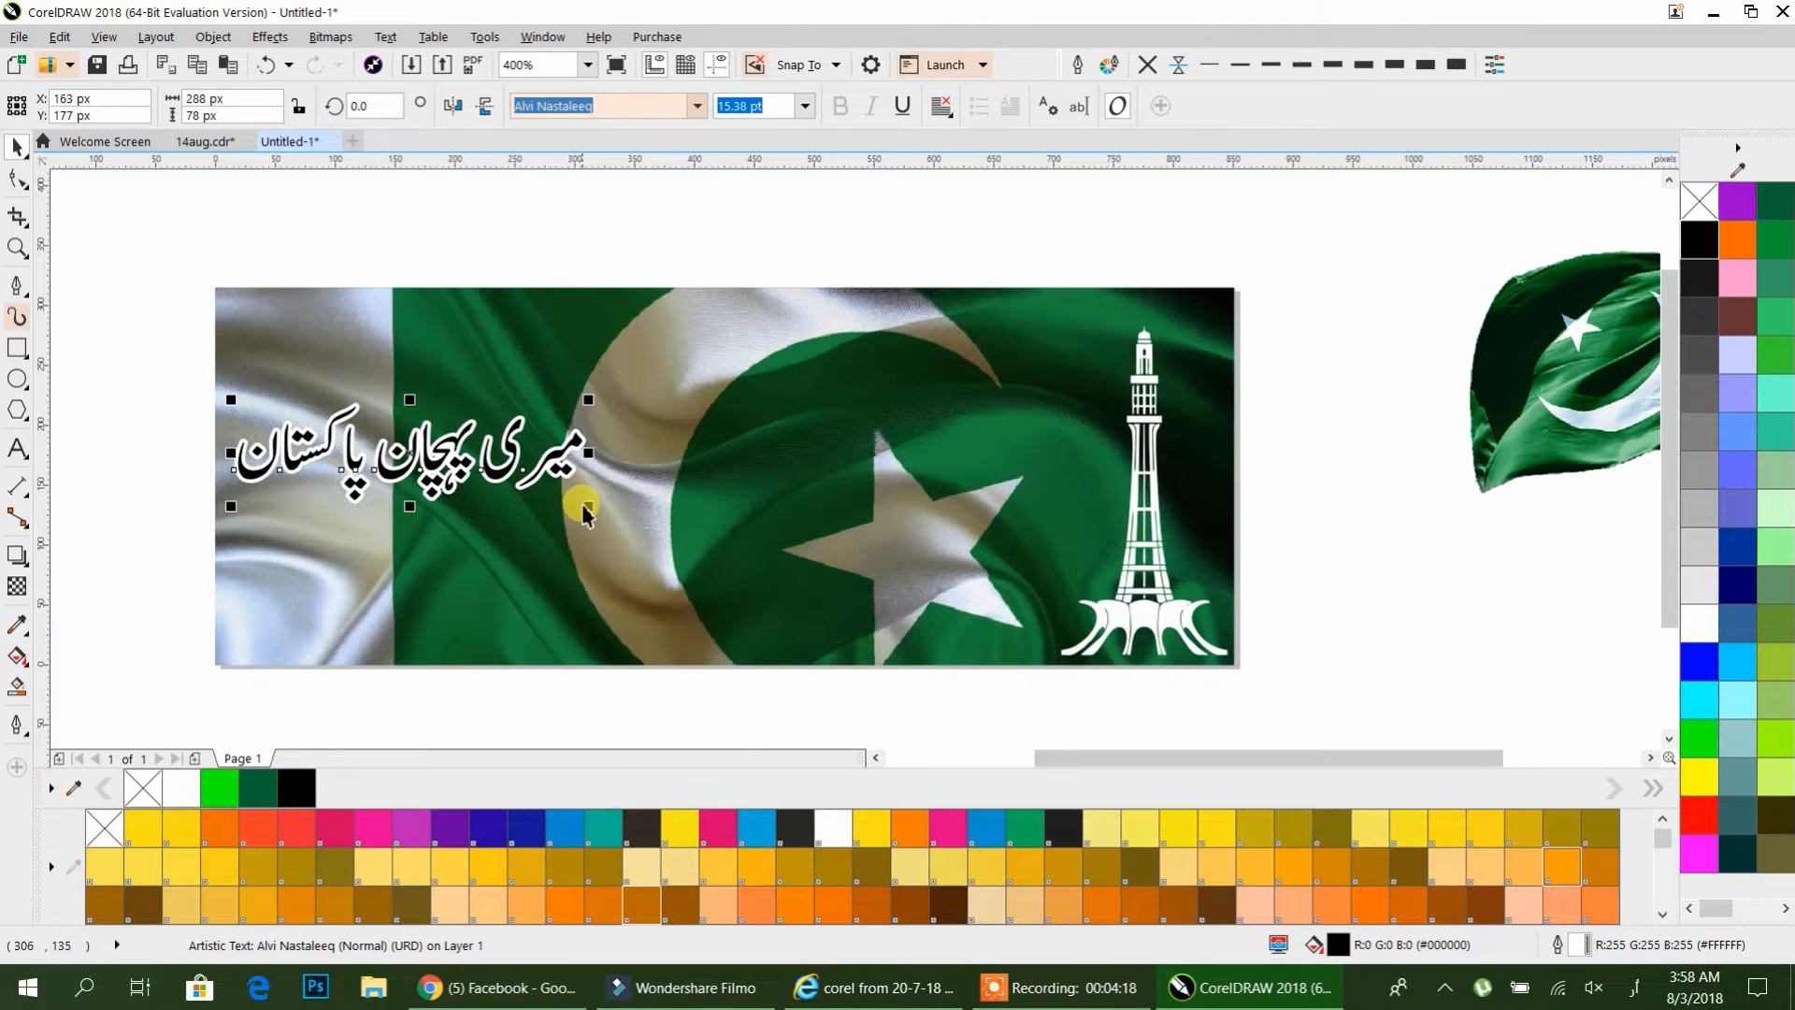
{"action": "left_click_drag", "start_coordinate": [587, 507], "coordinate": [673, 600]}
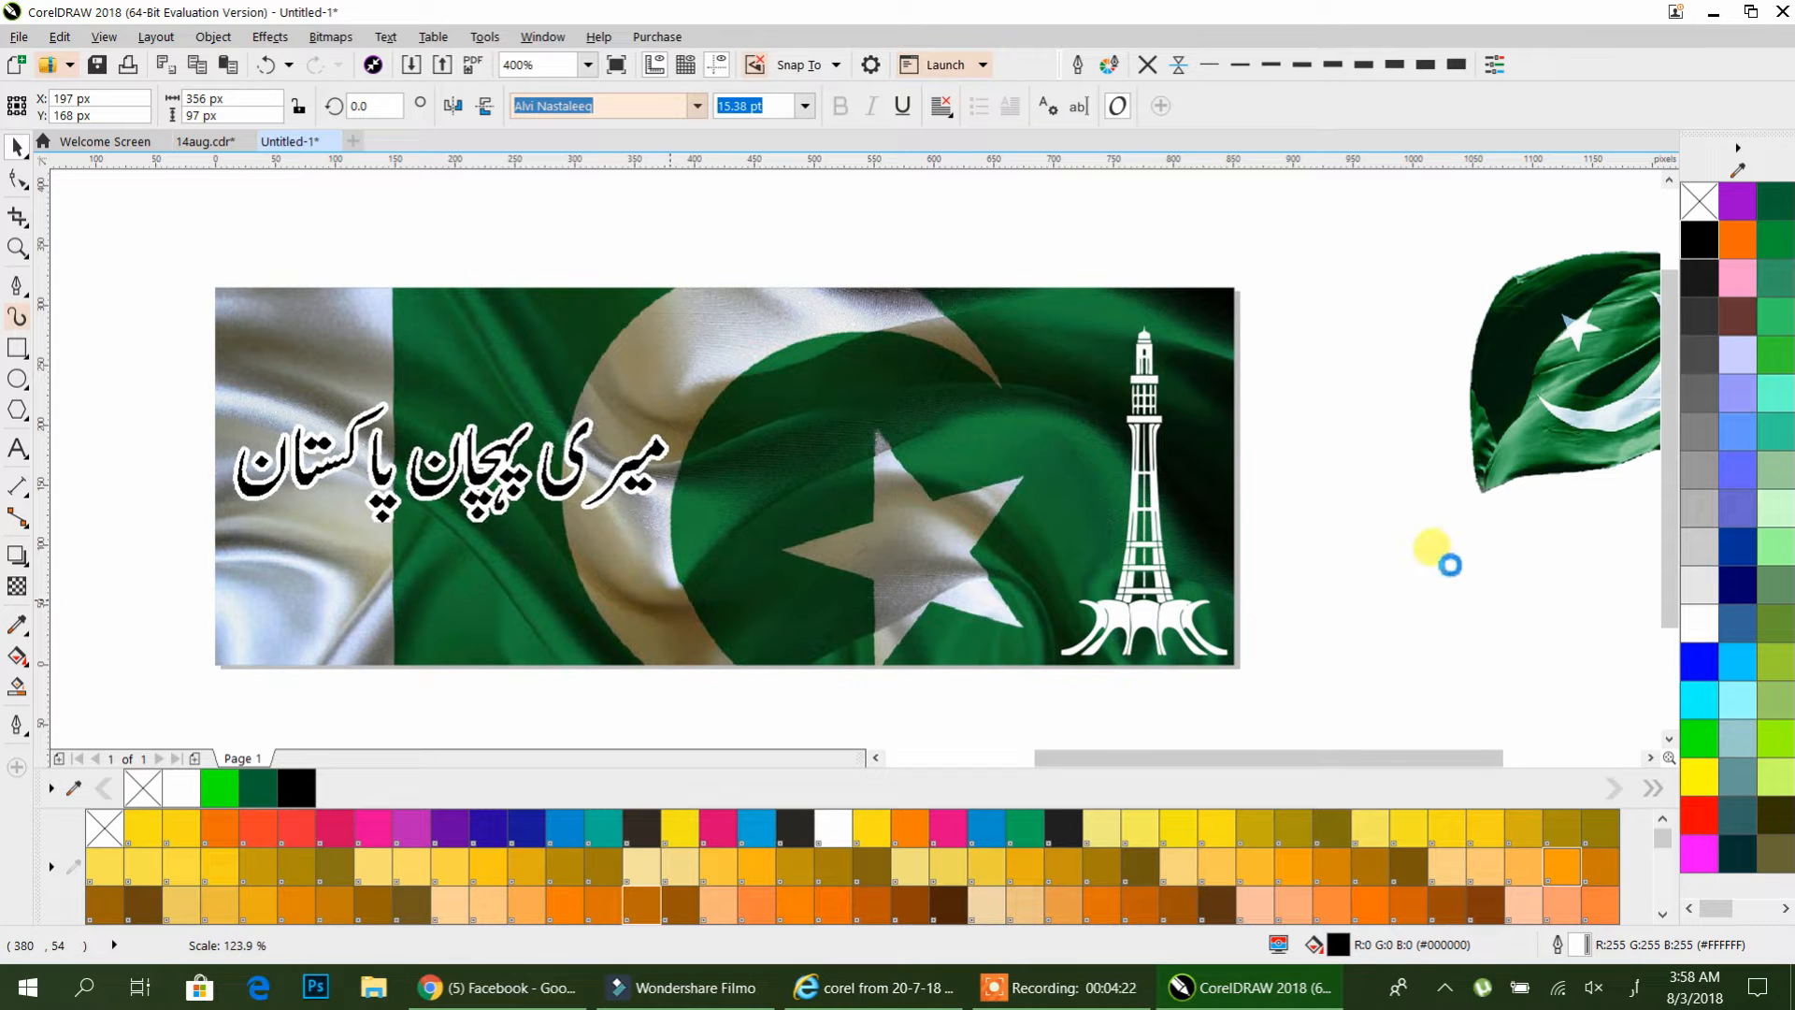
{"action": "left_click", "coordinate": [1440, 568]}
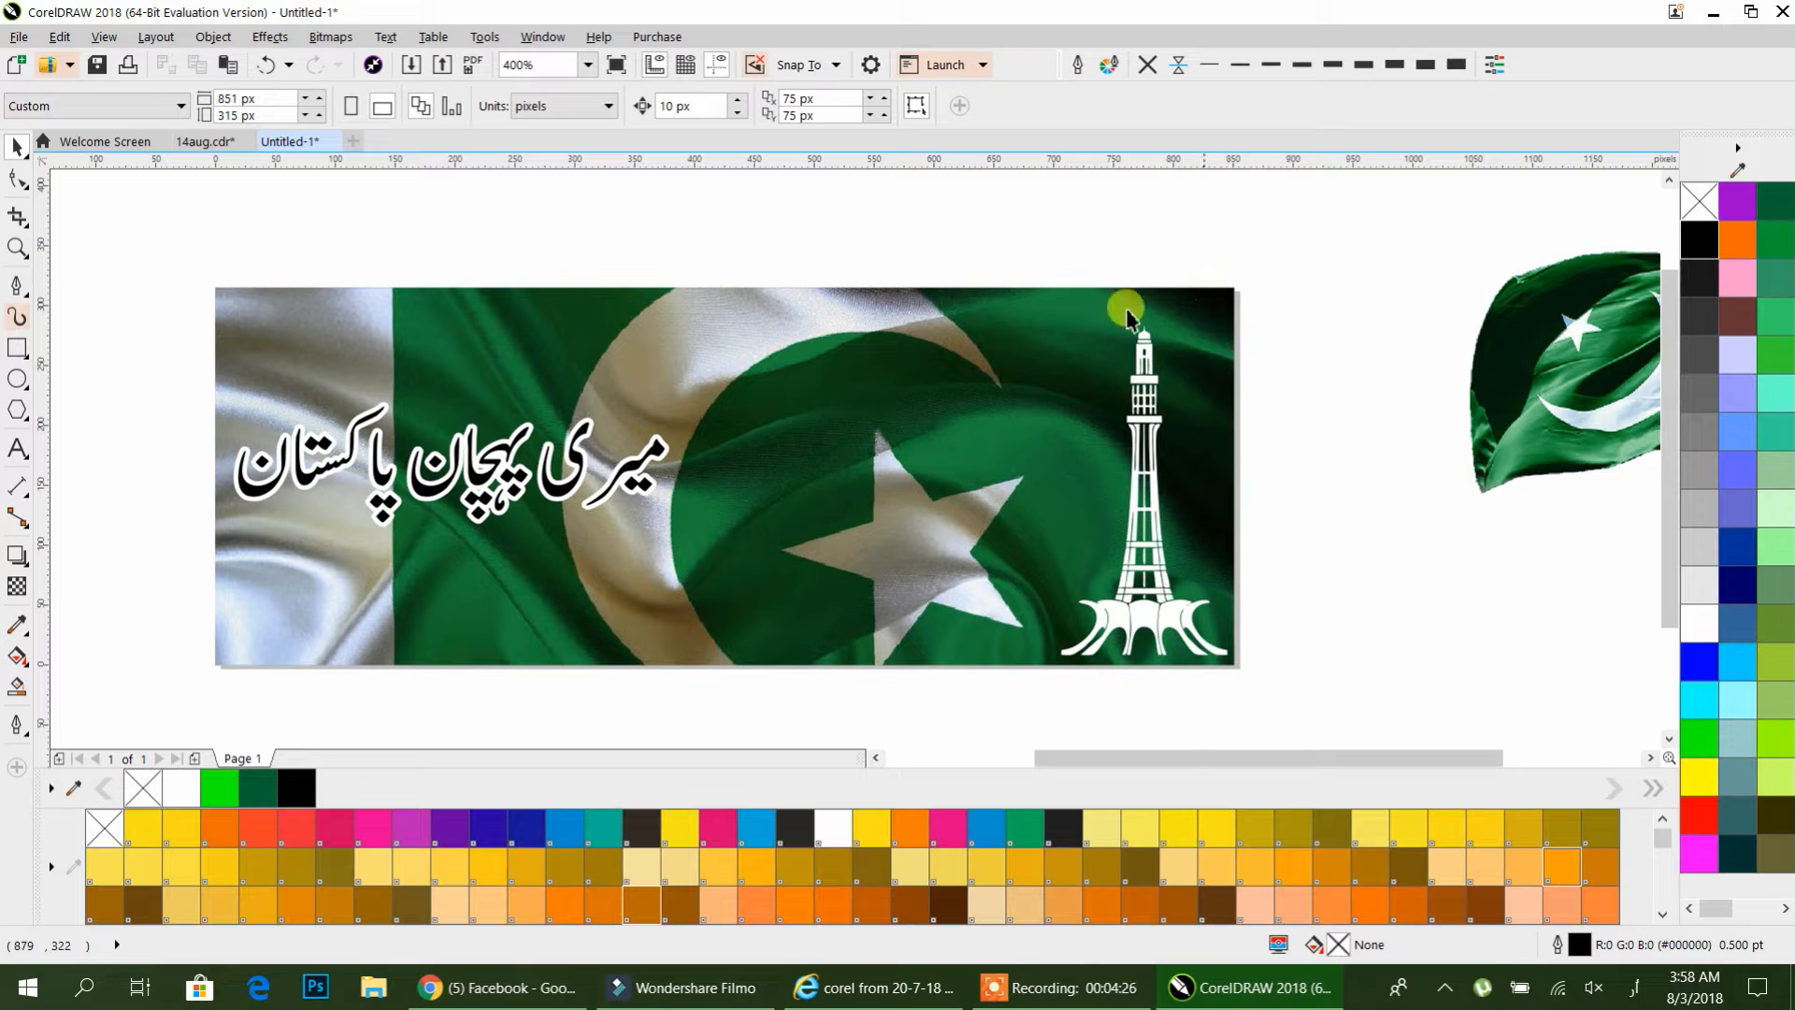
- Place a copy of the whole banner, with its tower and text, off the page to the upper left
{"action": "scroll", "coordinate": [1078, 342], "scroll_direction": "down", "scroll_amount": 1}
{"action": "left_click_drag", "start_coordinate": [1200, 286], "coordinate": [622, 580]}
{"action": "left_click_drag", "start_coordinate": [1110, 366], "coordinate": [426, 260]}
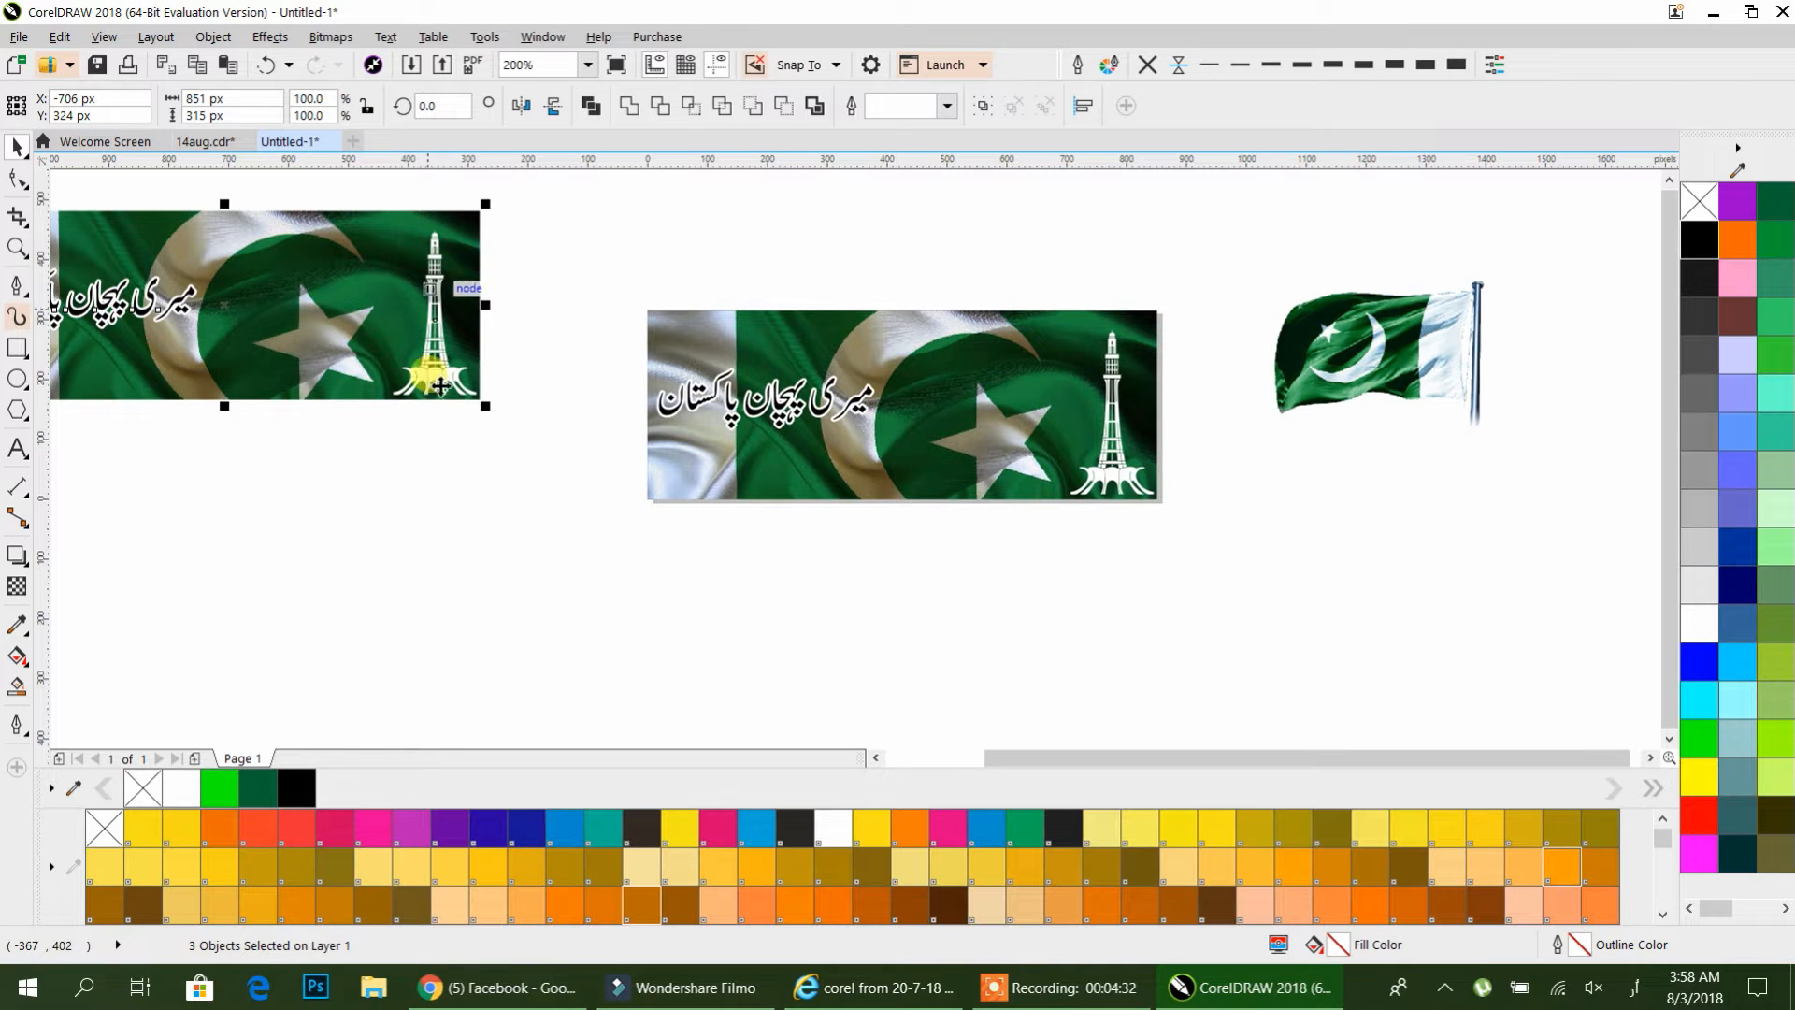
{"action": "left_click", "coordinate": [619, 459]}
- Extract the flag image from the original banner's PowerClip rectangle and delete the image
{"action": "left_click", "coordinate": [977, 421]}
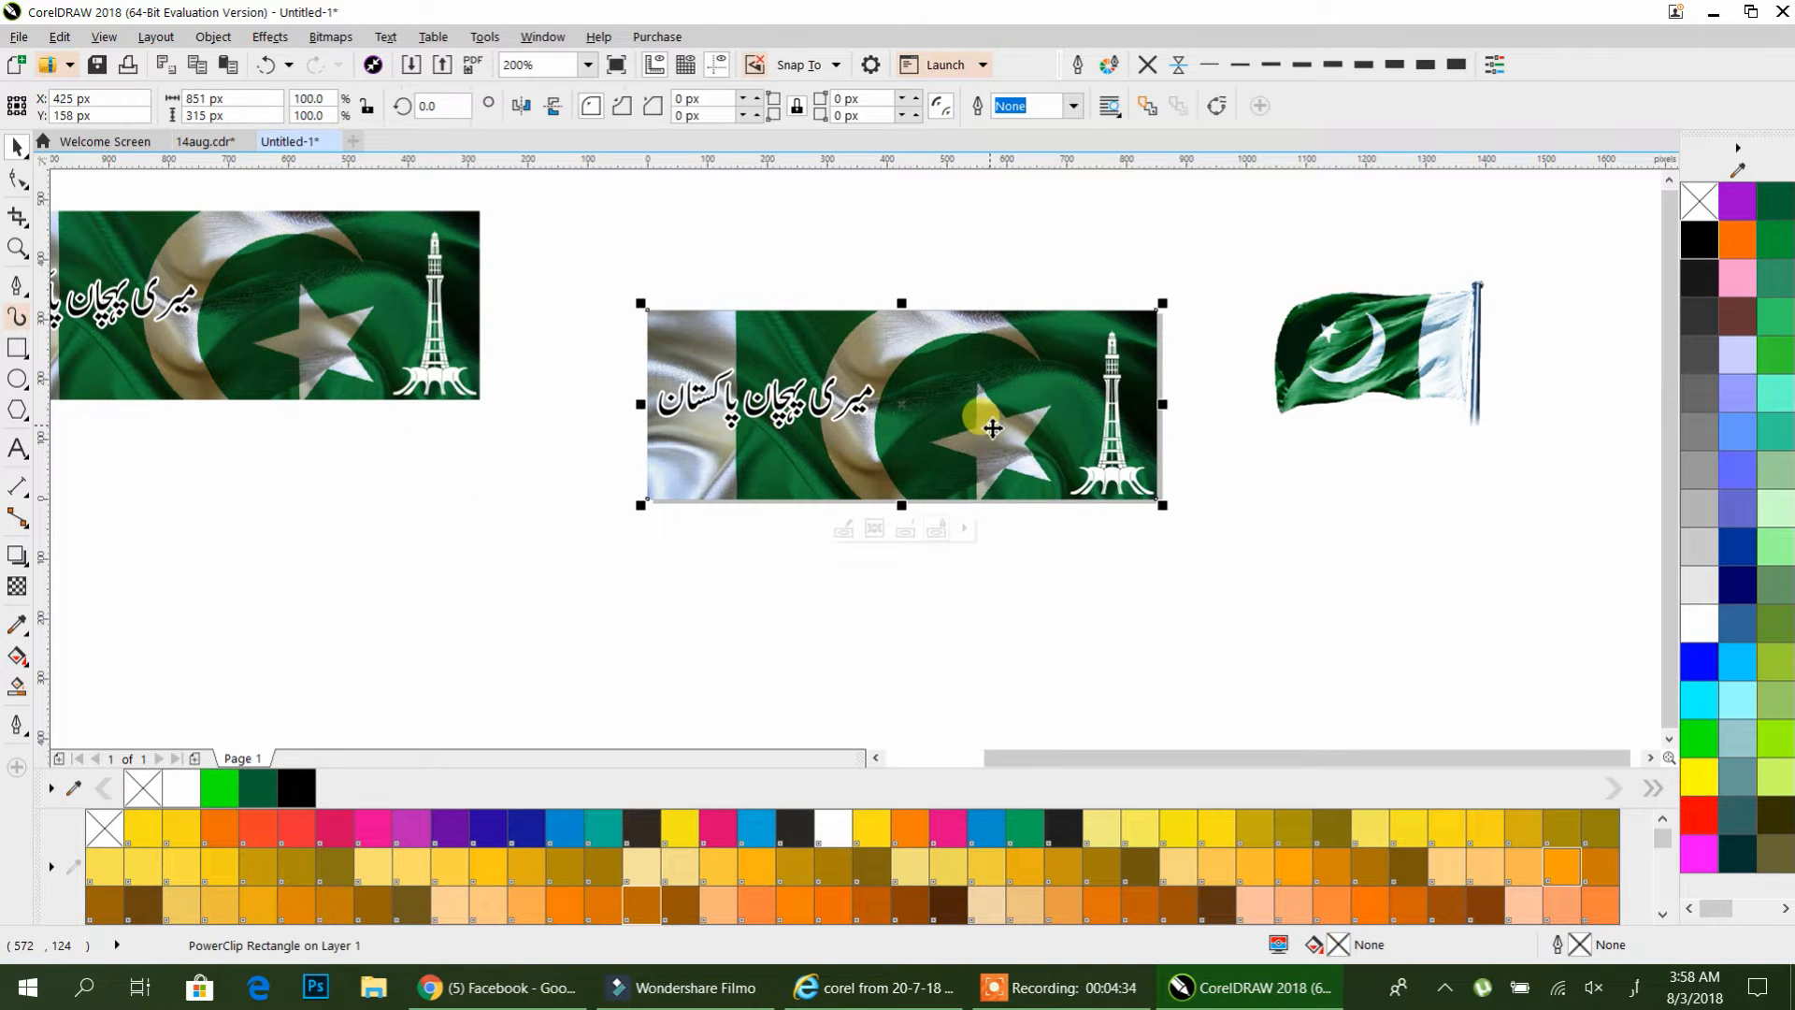
{"action": "left_click", "coordinate": [906, 531]}
{"action": "left_click", "coordinate": [1032, 623]}
{"action": "left_click", "coordinate": [1048, 556]}
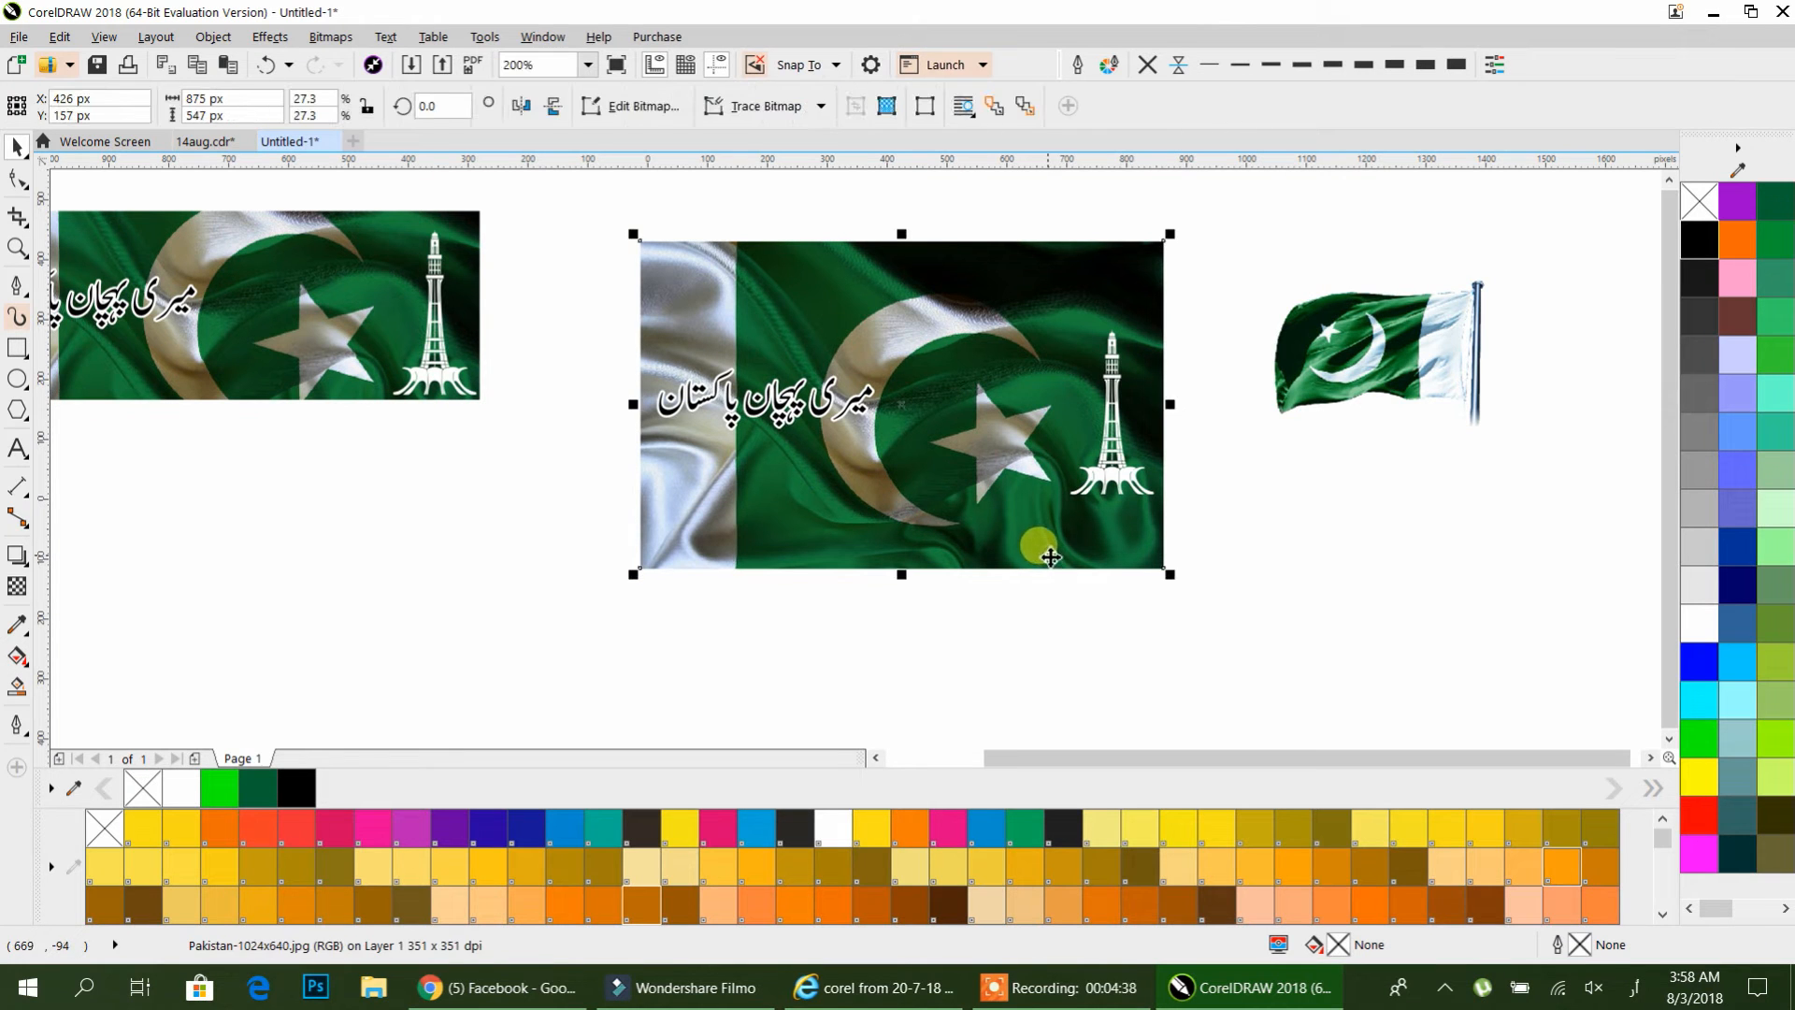
{"action": "key", "text": "Delete"}
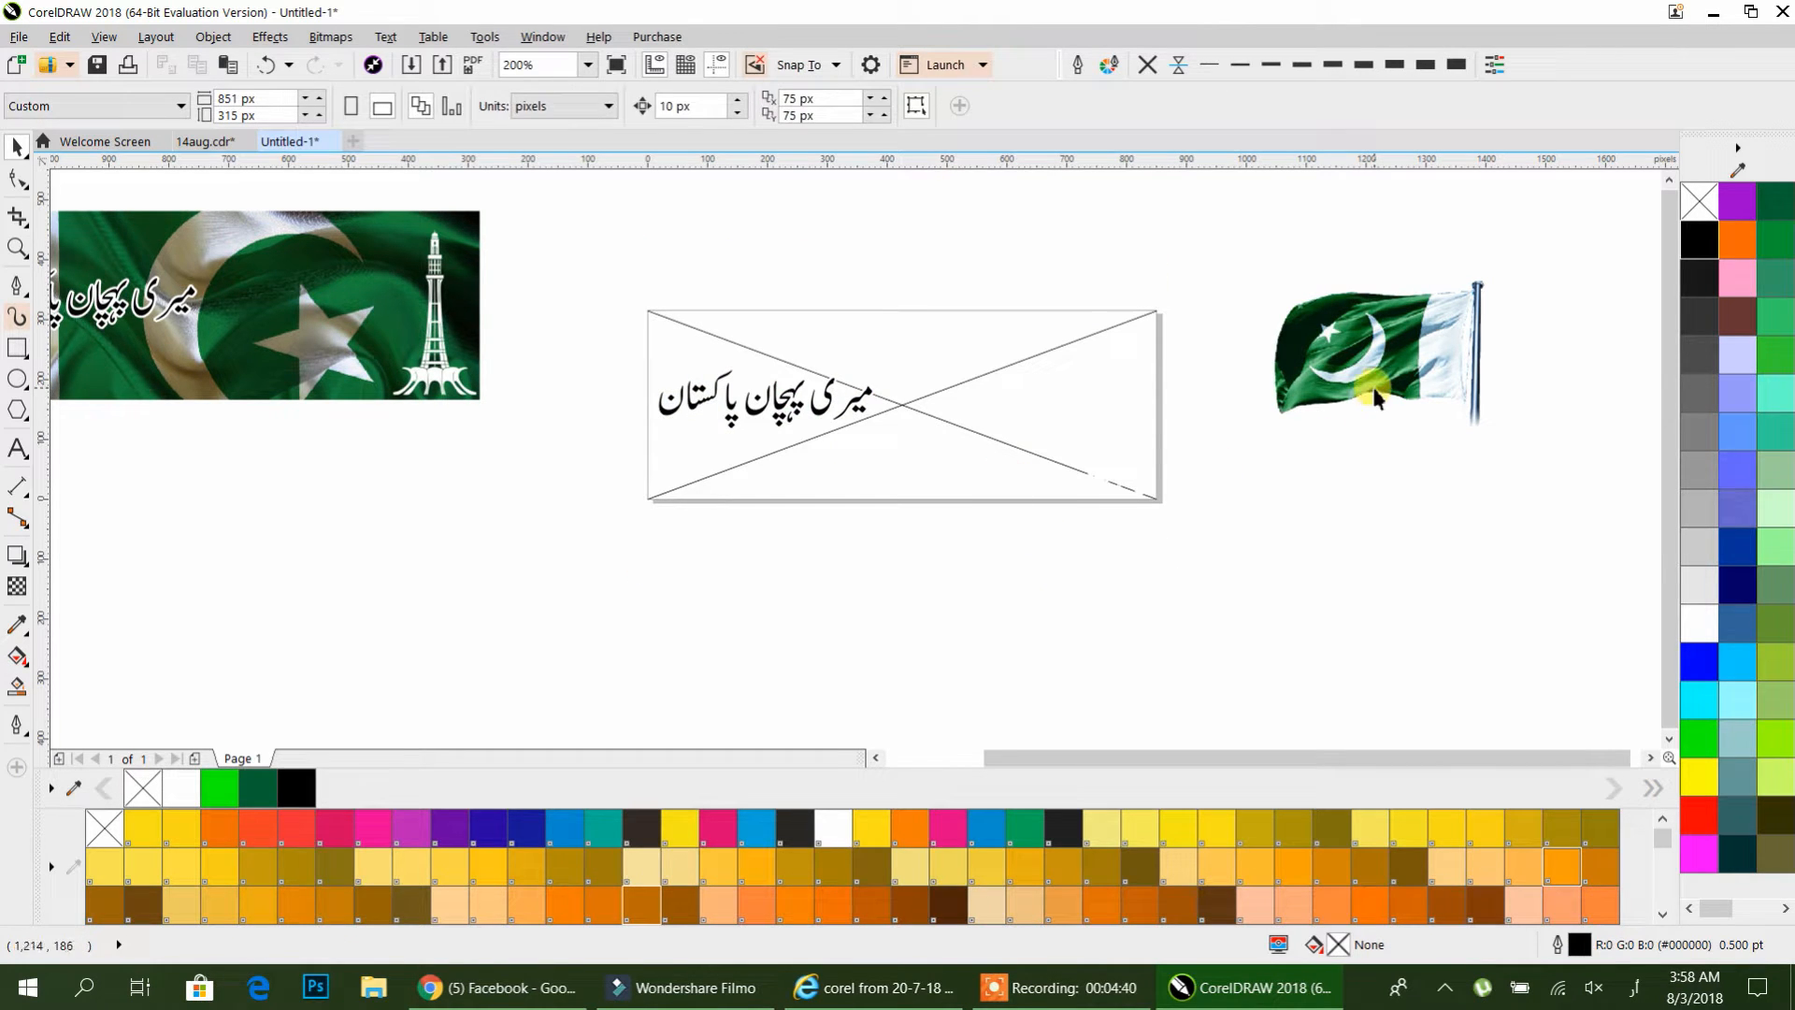
- Remove the PowerClip frame from the emptied banner rectangle and fill the rectangle dark green (#006633)
{"action": "left_click", "coordinate": [937, 477]}
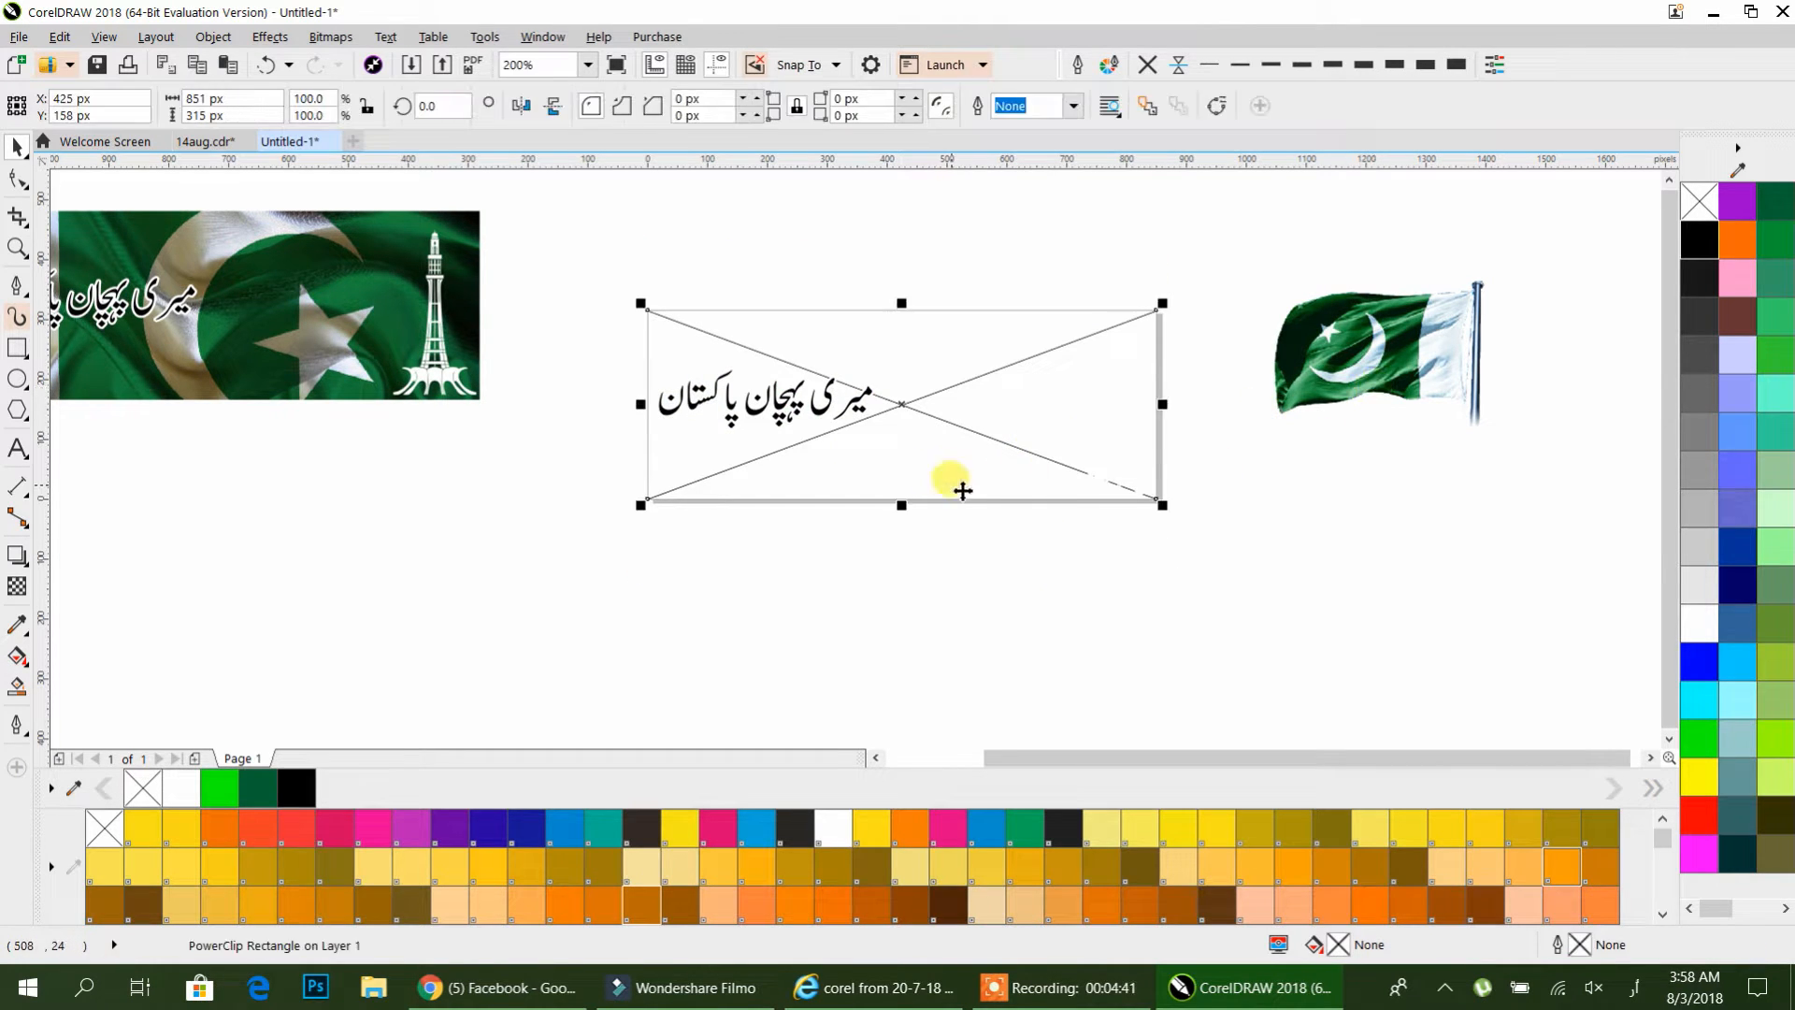
{"action": "right_click", "coordinate": [1044, 333]}
{"action": "mouse_move", "coordinate": [1272, 302]}
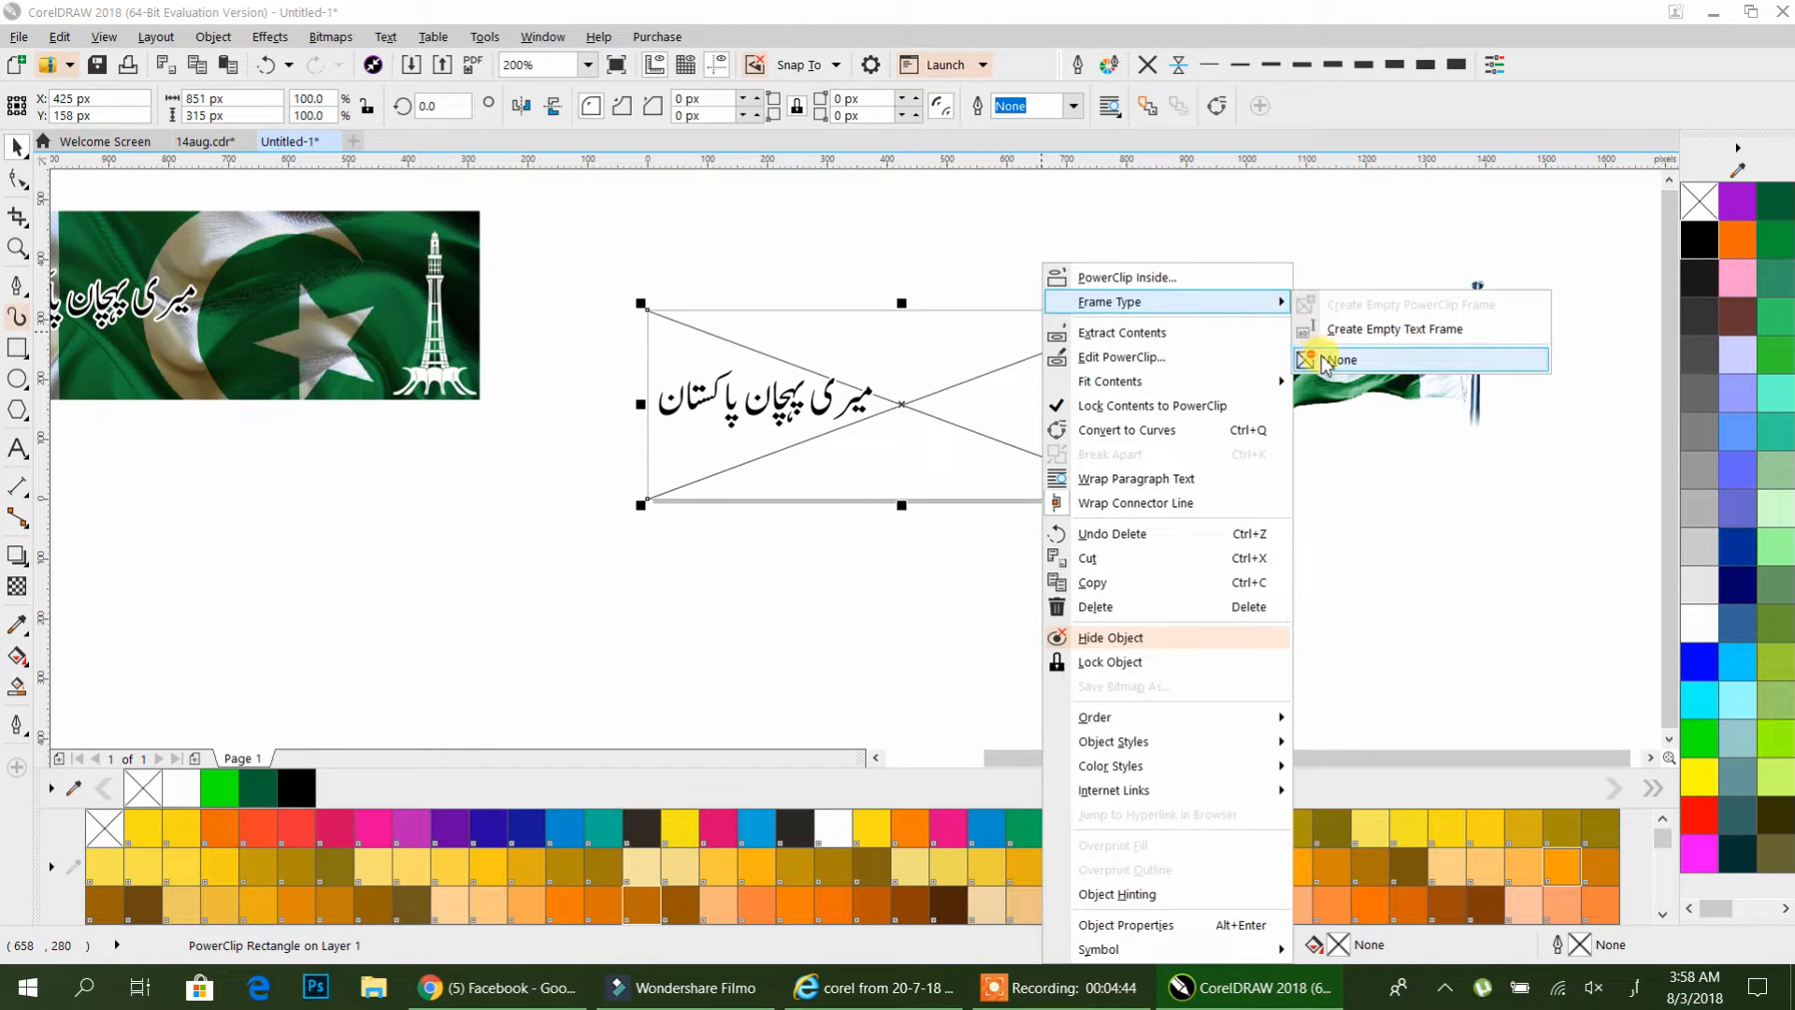
{"action": "left_click", "coordinate": [1343, 360]}
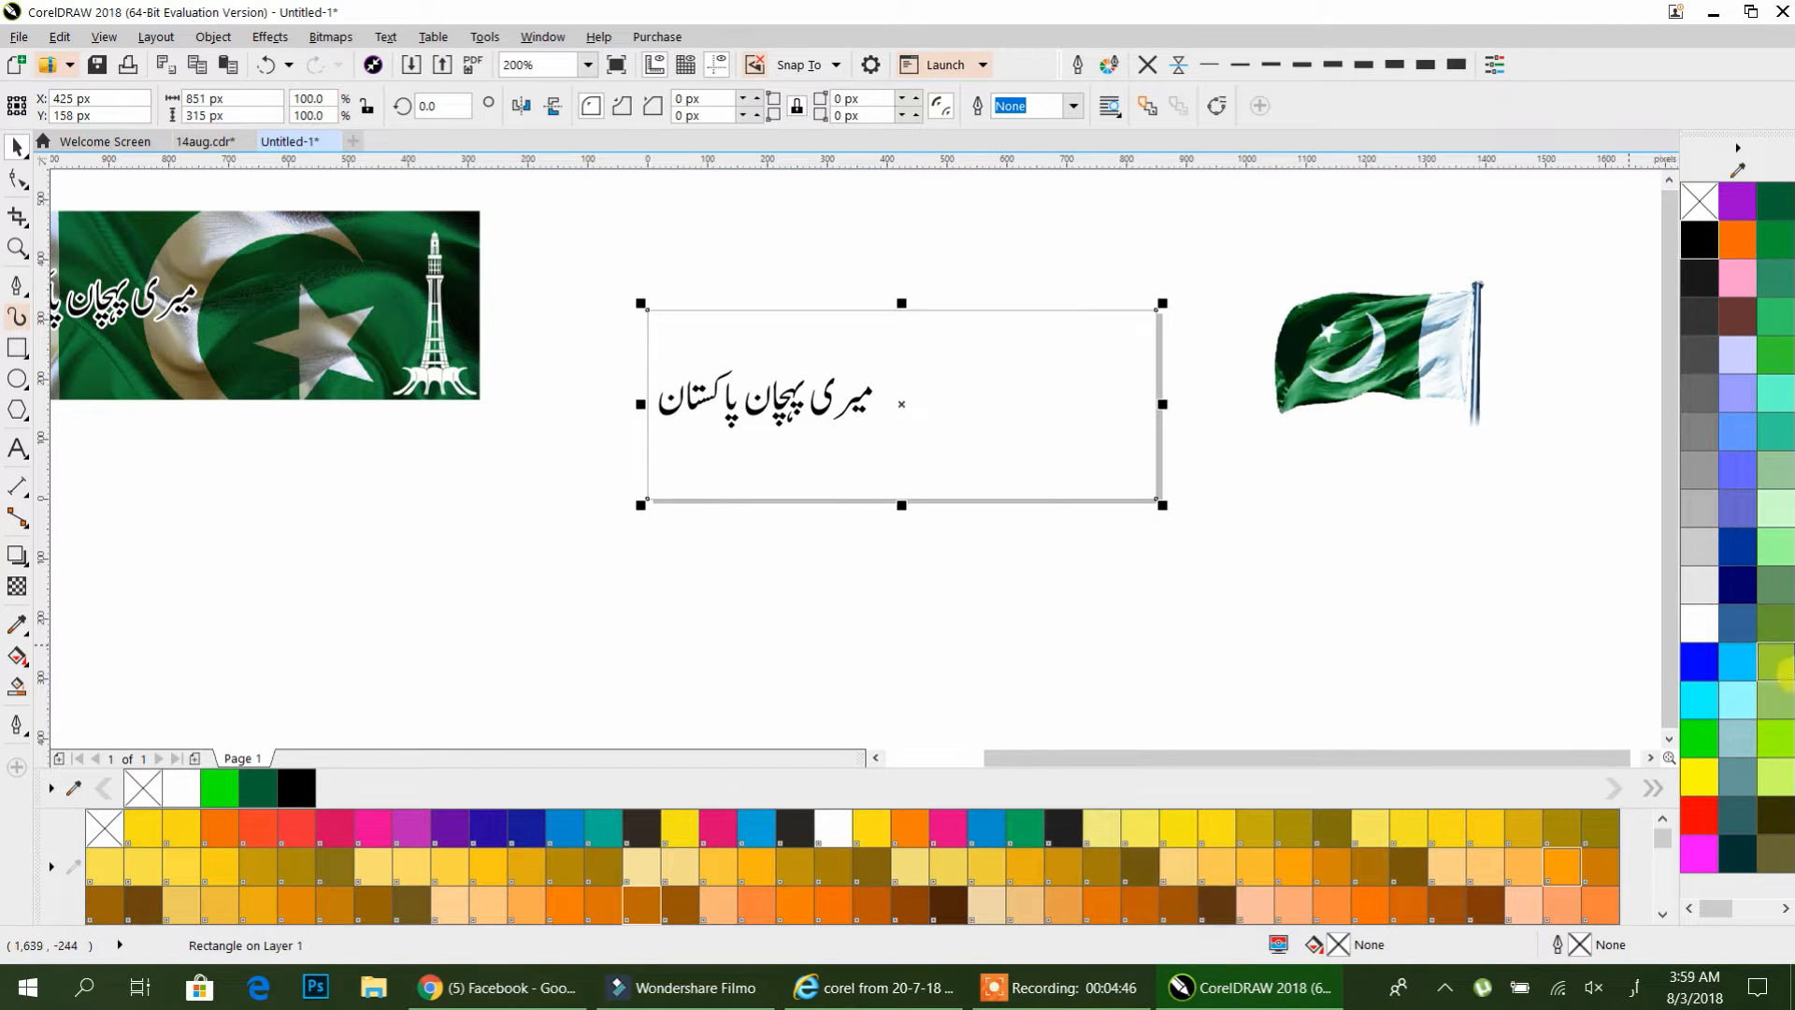
{"action": "left_click", "coordinate": [1779, 203]}
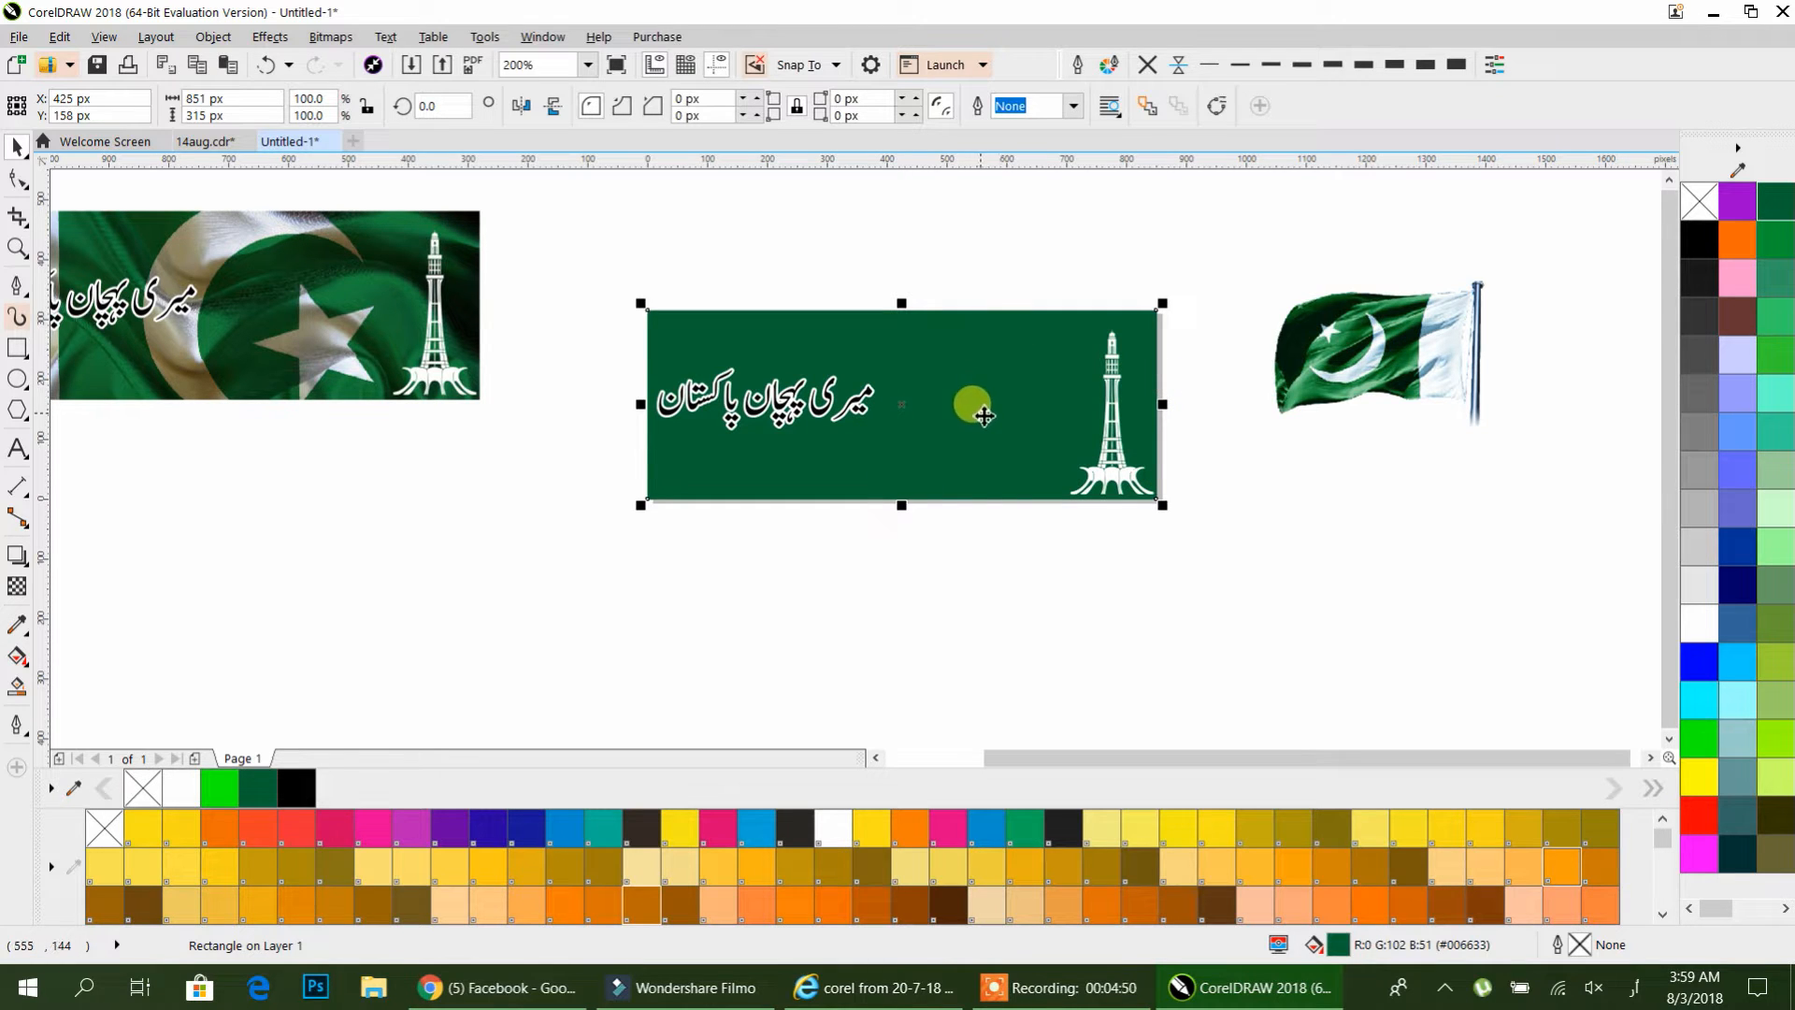
{"action": "left_click", "coordinate": [958, 583]}
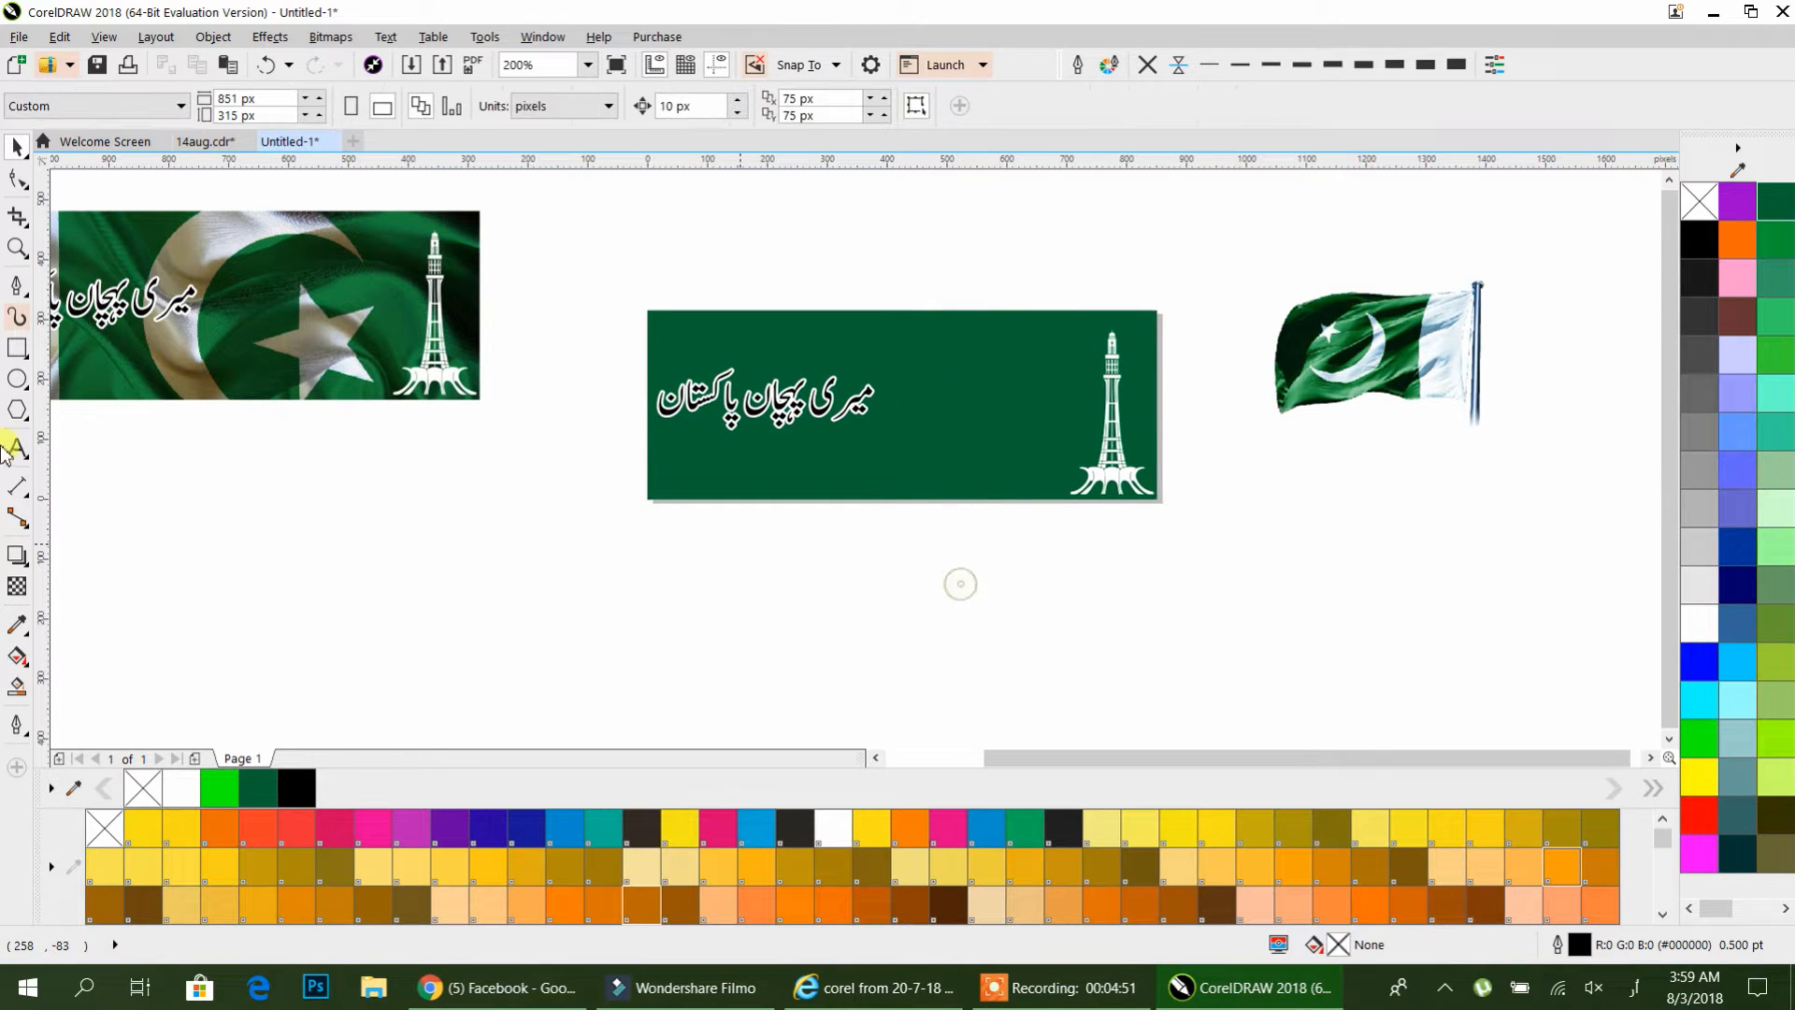
- Draw a rectangle about 195 × 677 px across the banner's left edge and rotate it clockwise to about 343.7°
{"action": "left_click", "coordinate": [16, 349]}
{"action": "left_click_drag", "start_coordinate": [570, 276], "coordinate": [687, 681]}
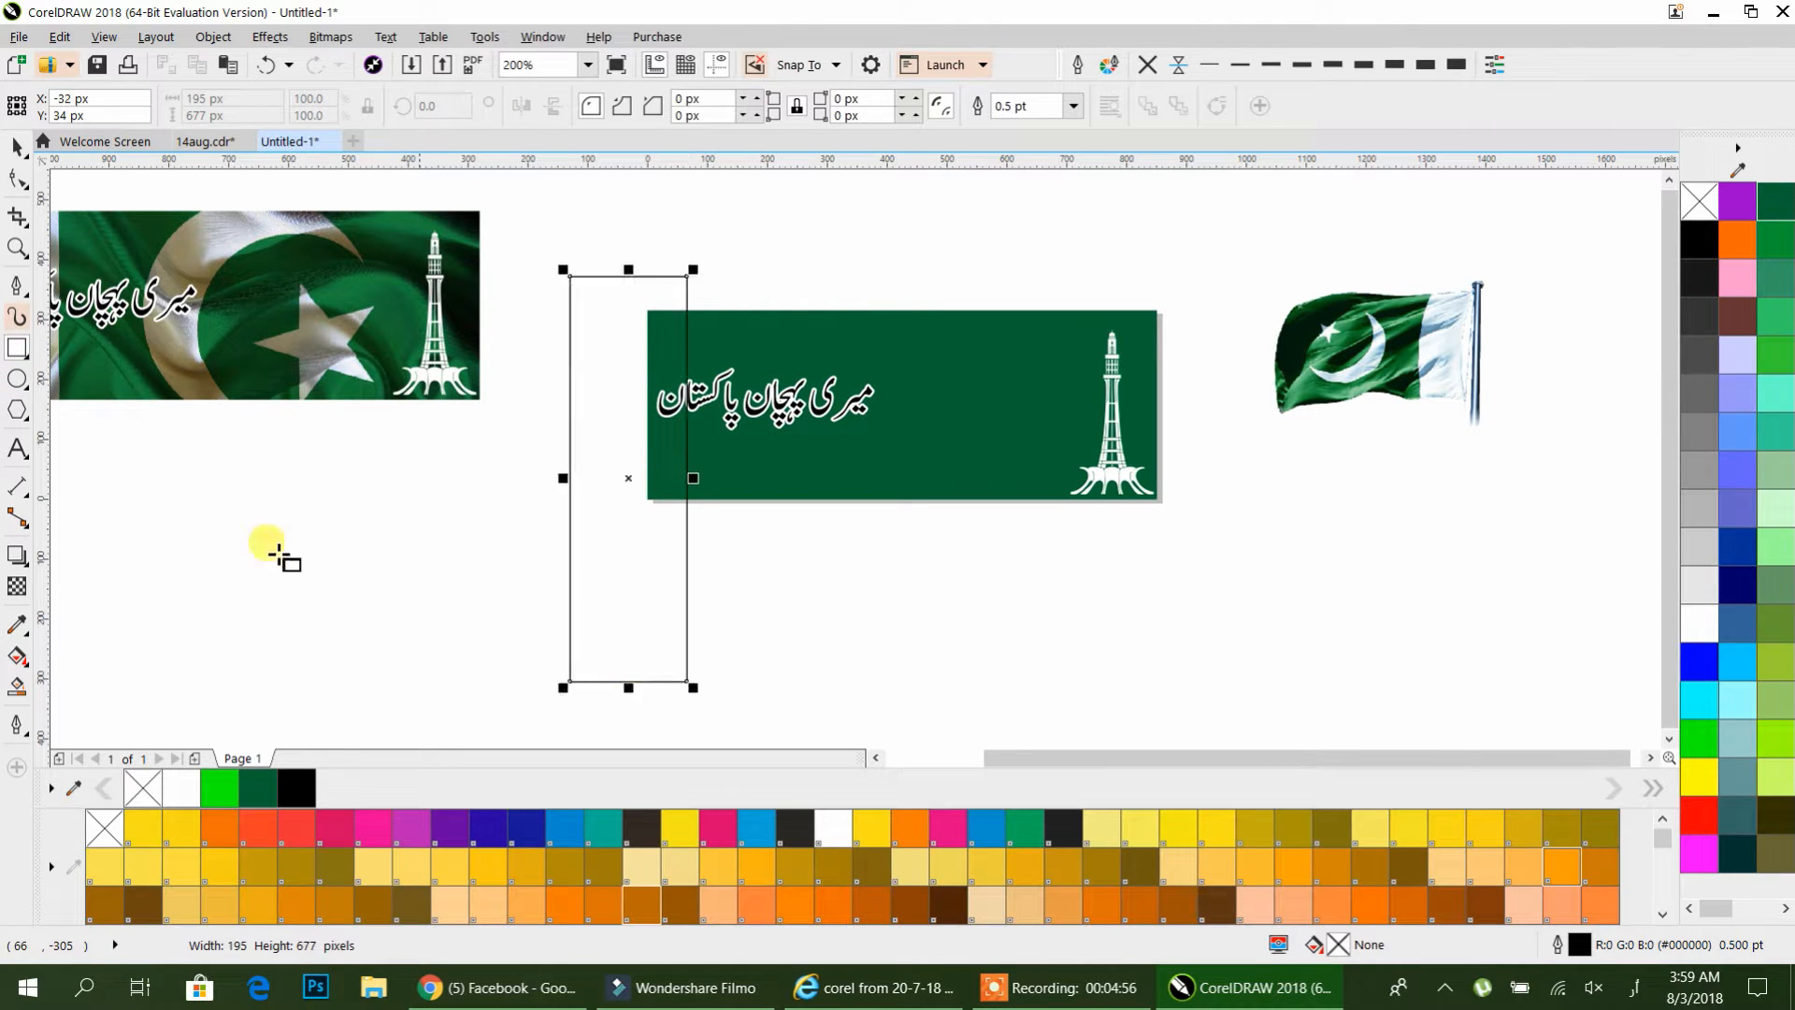
{"action": "key", "text": "space"}
{"action": "left_click", "coordinate": [677, 283]}
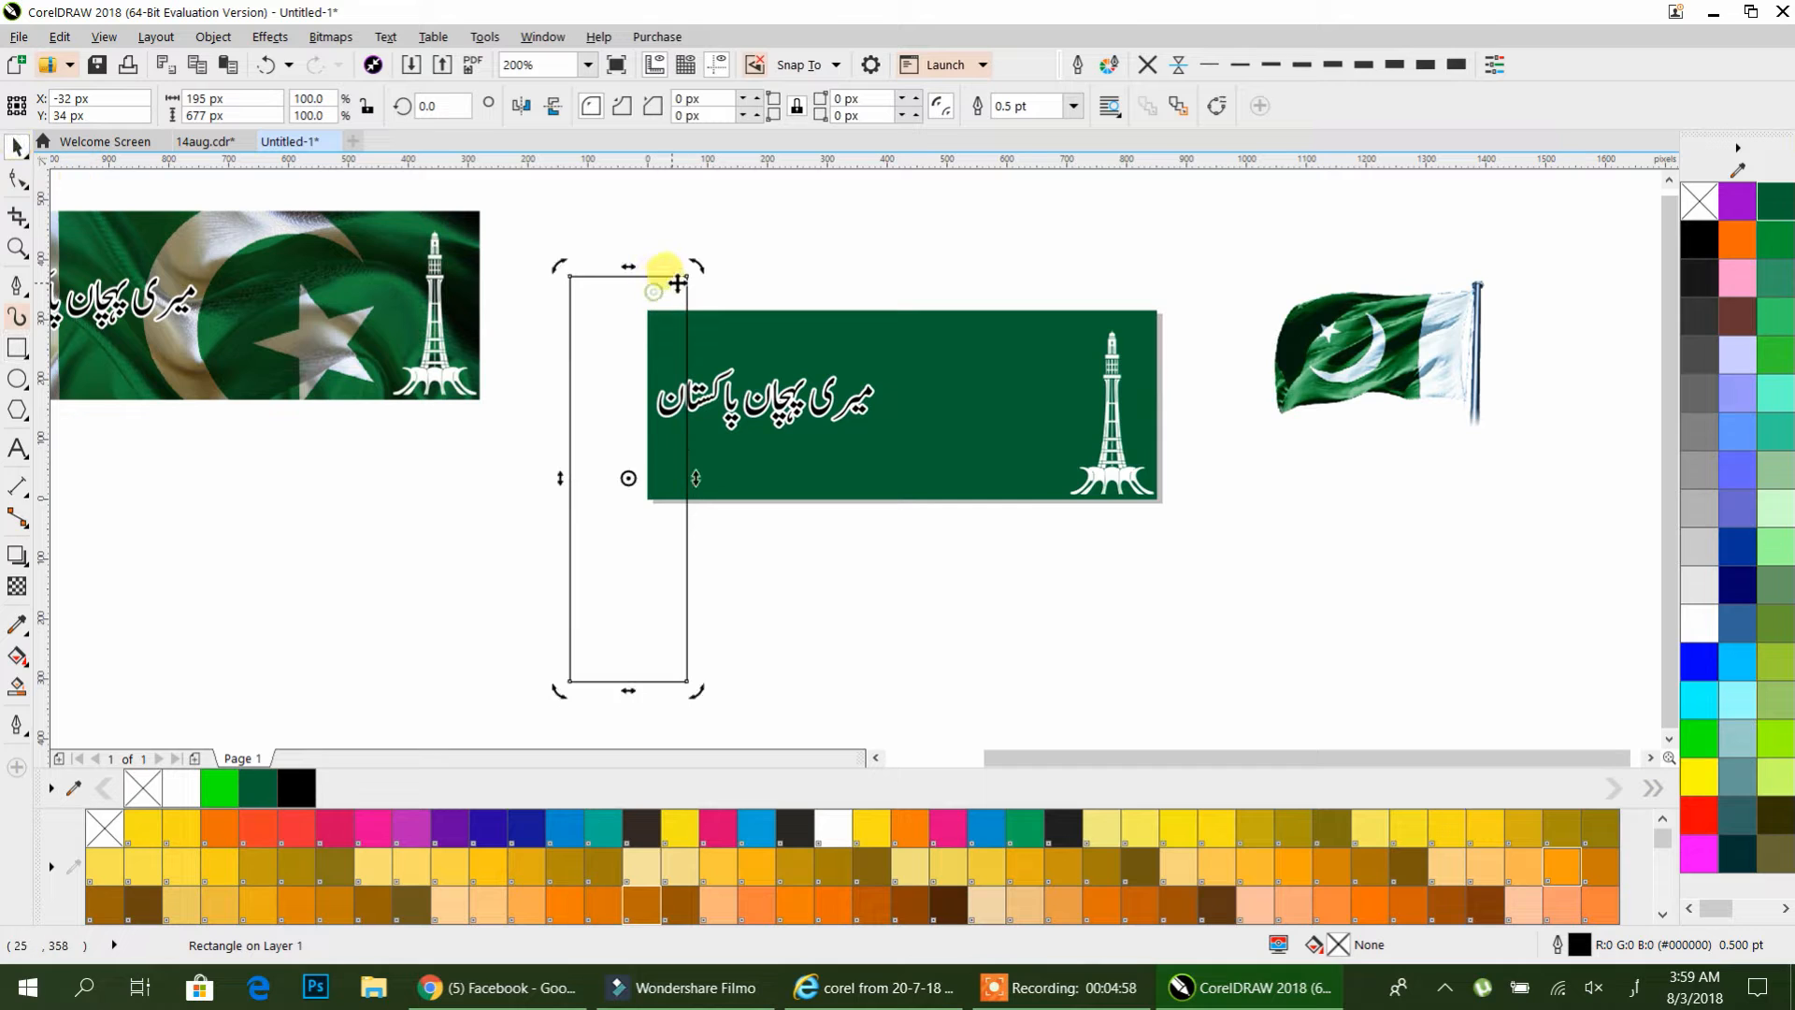
{"action": "left_click_drag", "start_coordinate": [693, 270], "coordinate": [783, 620]}
- Move the tilted rectangle up over the banner's left end and place a duplicate slightly to its left
{"action": "left_click_drag", "start_coordinate": [645, 537], "coordinate": [695, 480]}
{"action": "left_click_drag", "start_coordinate": [662, 565], "coordinate": [652, 561]}
{"action": "right_click", "coordinate": [653, 561]}
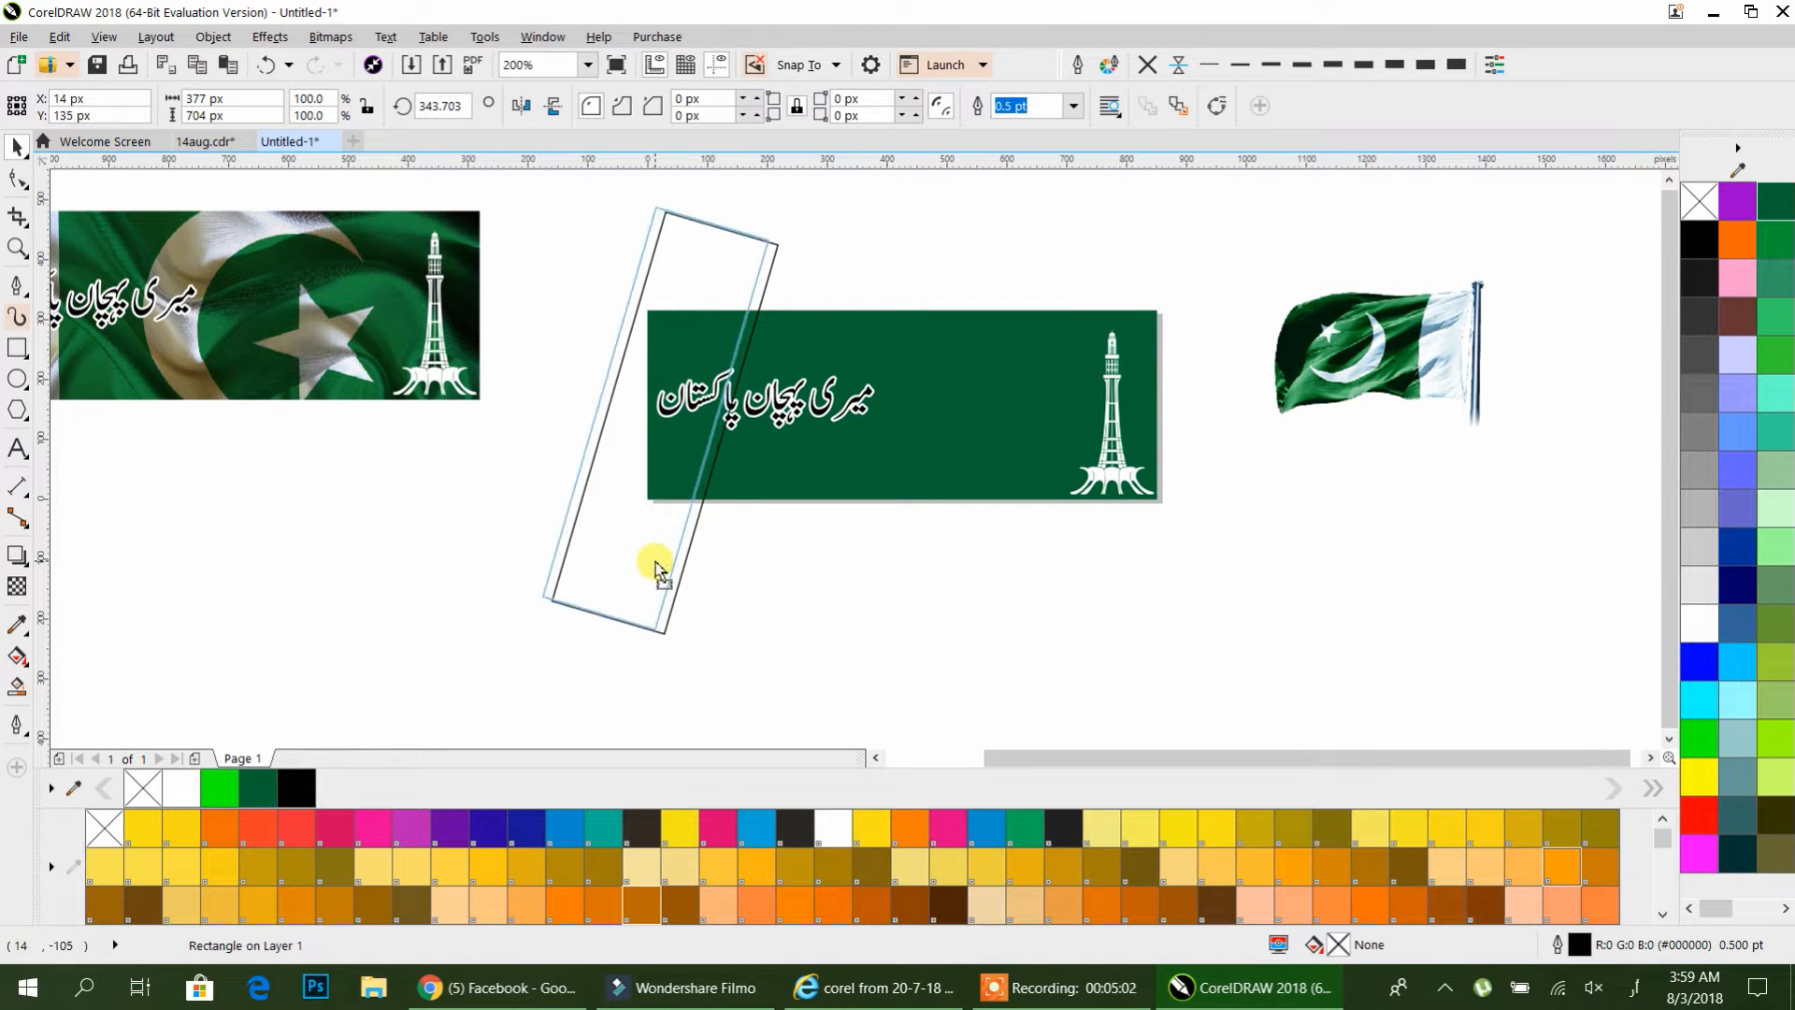
{"action": "left_click", "coordinate": [825, 581]}
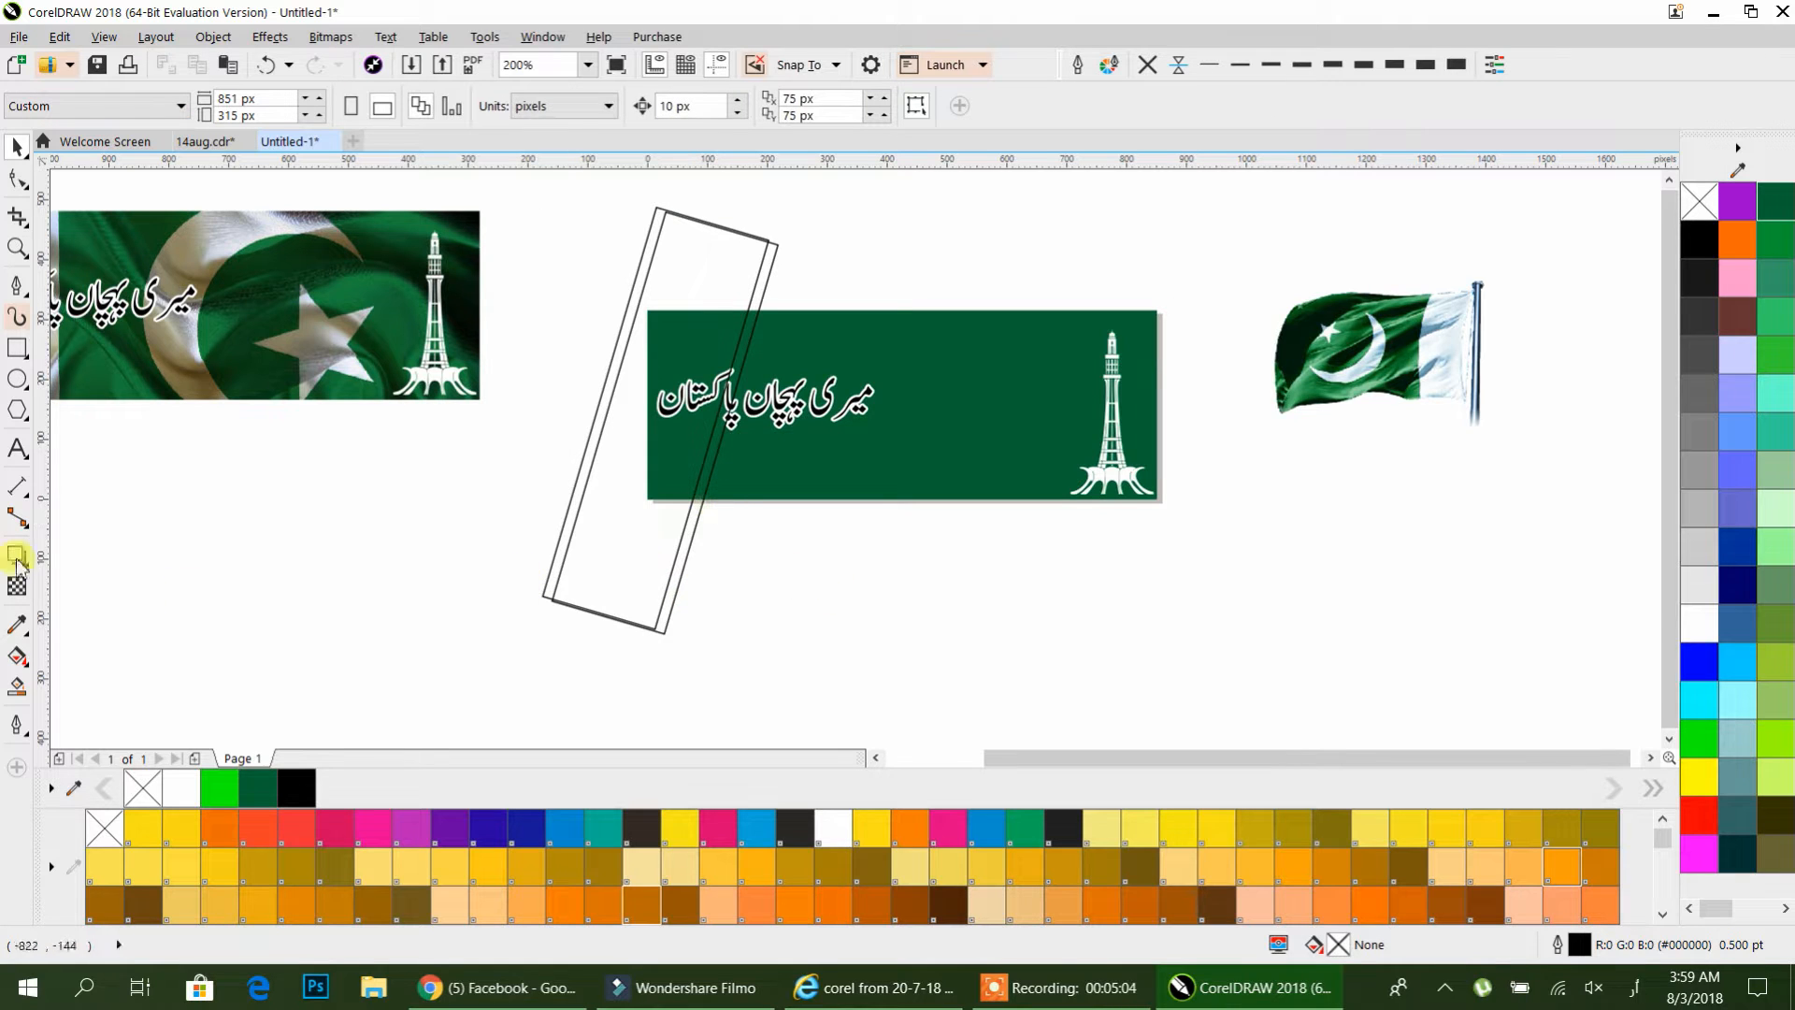
{"action": "left_click", "coordinate": [19, 687]}
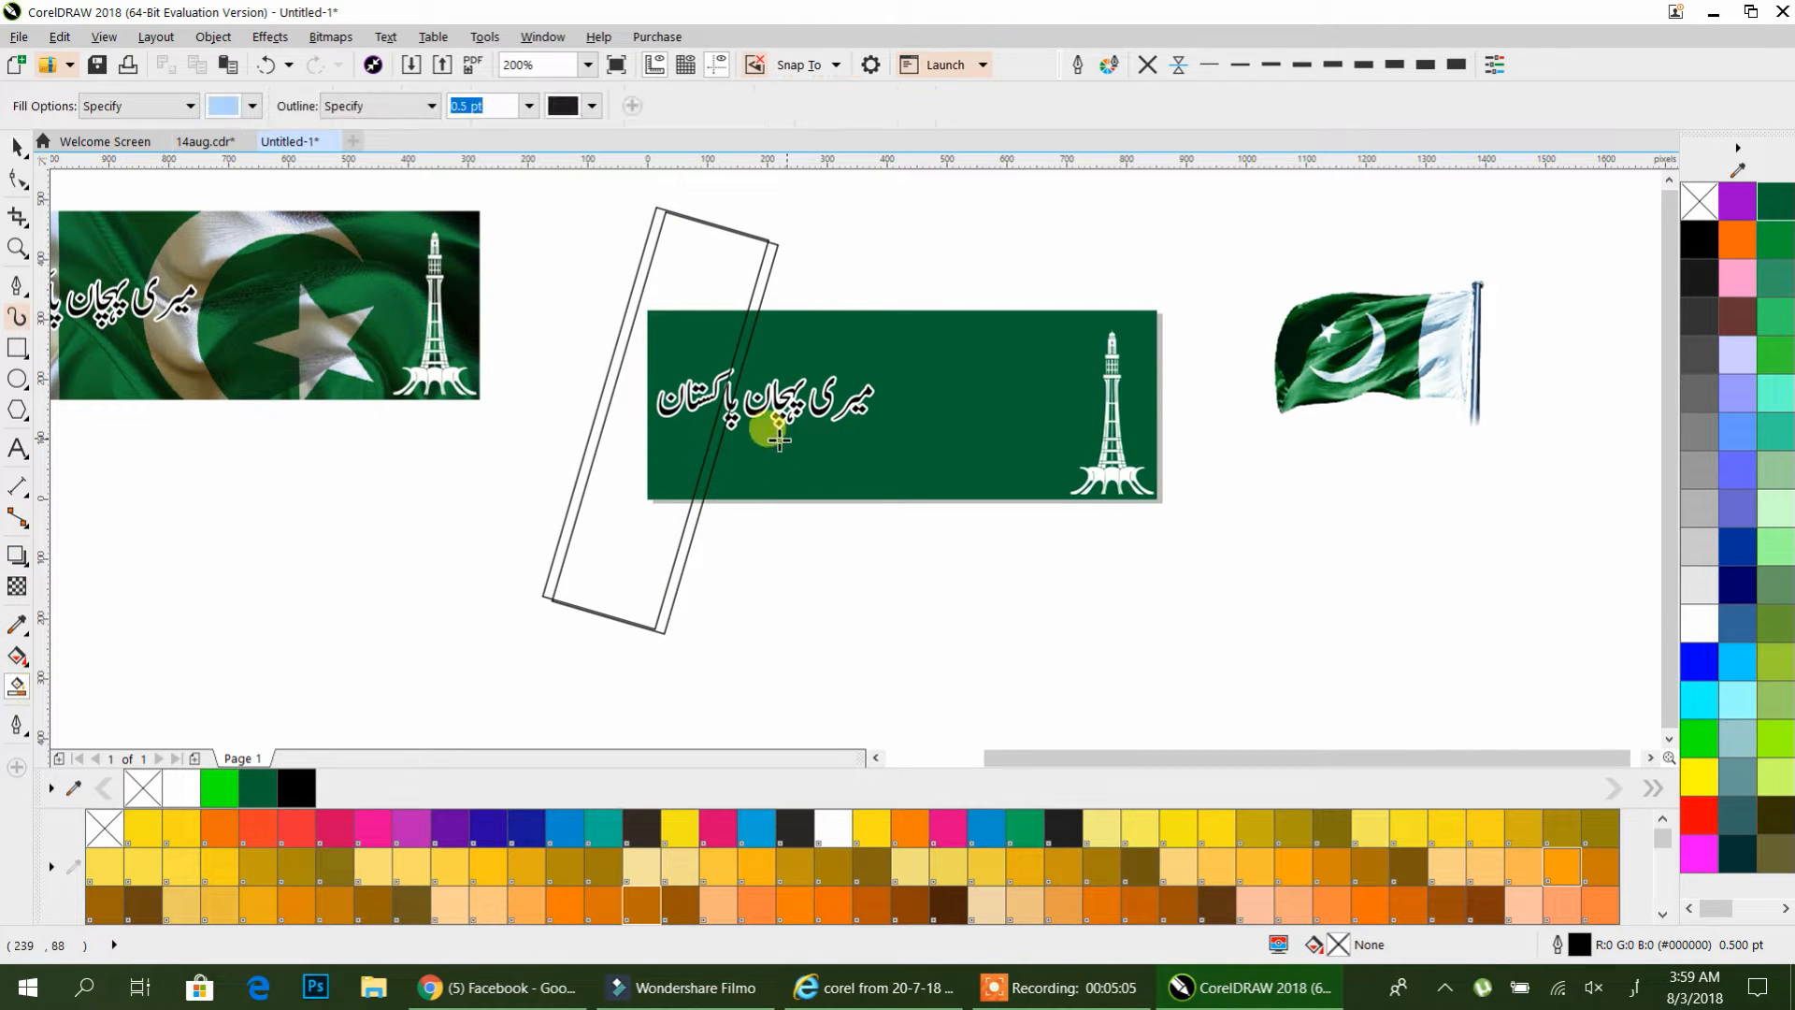
{"action": "left_click", "coordinate": [714, 455]}
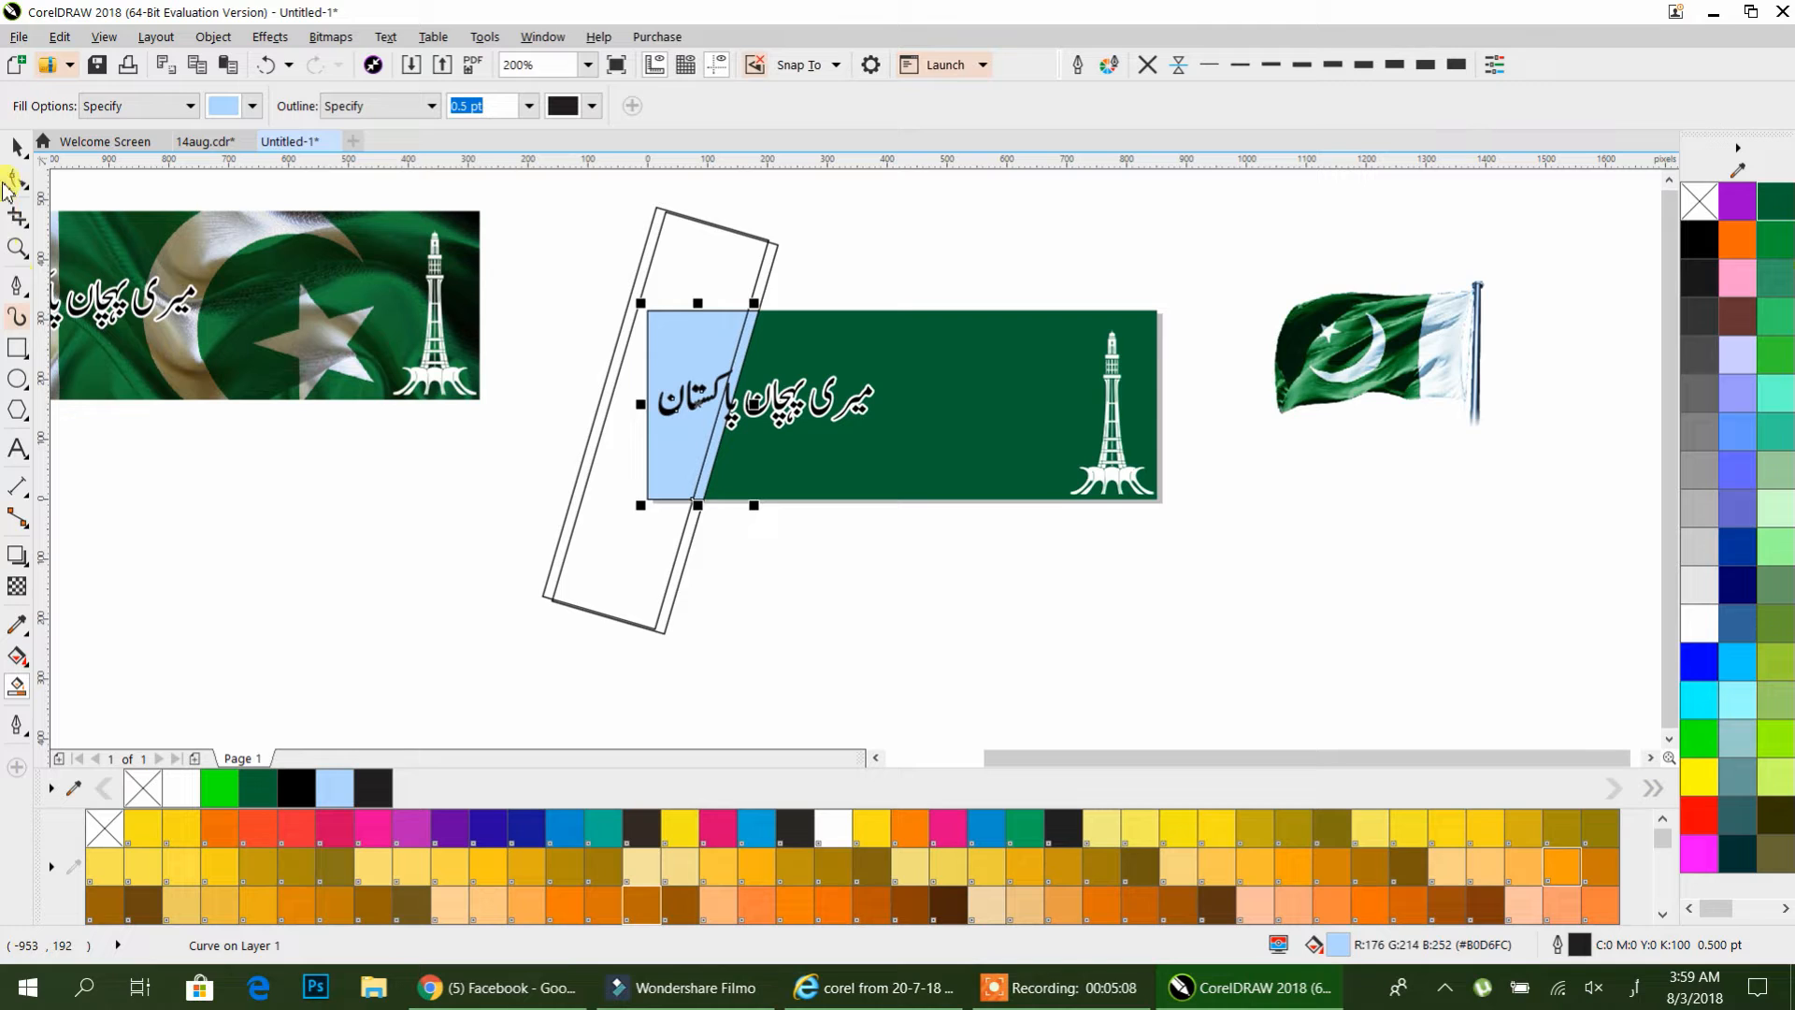
{"action": "left_click", "coordinate": [17, 148]}
{"action": "left_click", "coordinate": [760, 573]}
{"action": "left_click_drag", "start_coordinate": [829, 393], "coordinate": [1199, 589]}
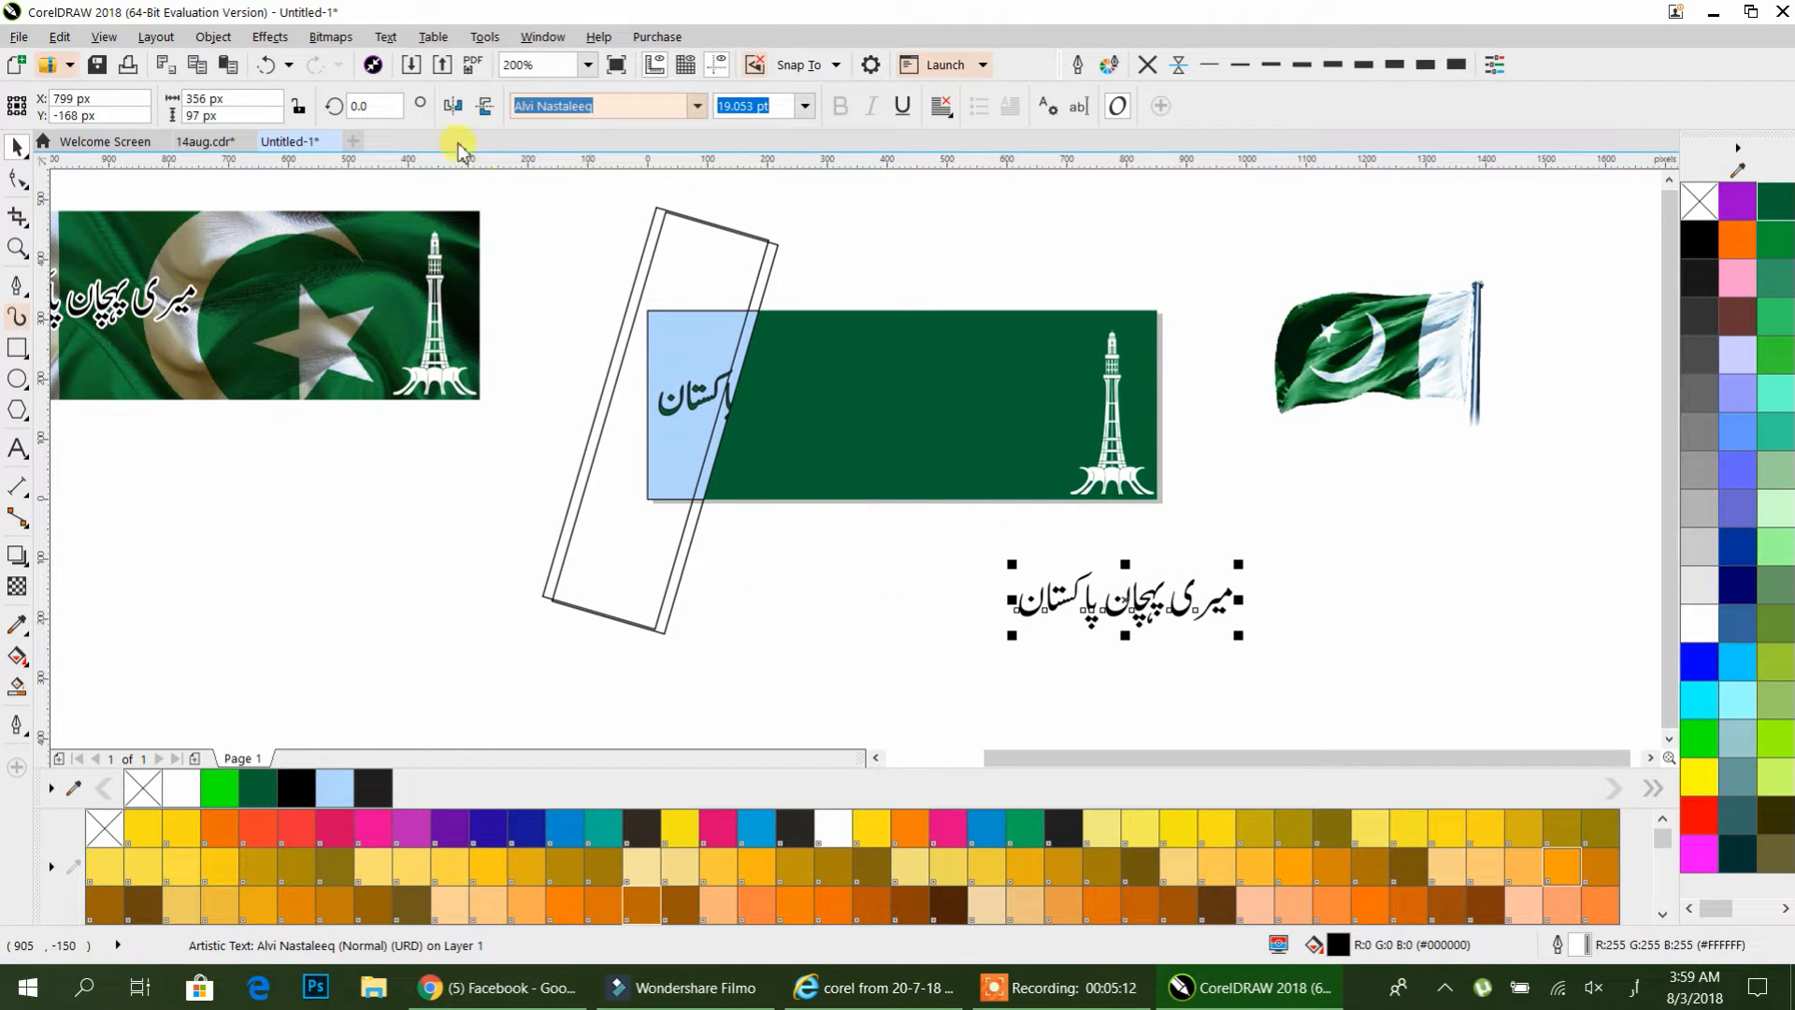
{"action": "left_click", "coordinate": [261, 66]}
{"action": "left_click", "coordinate": [260, 66]}
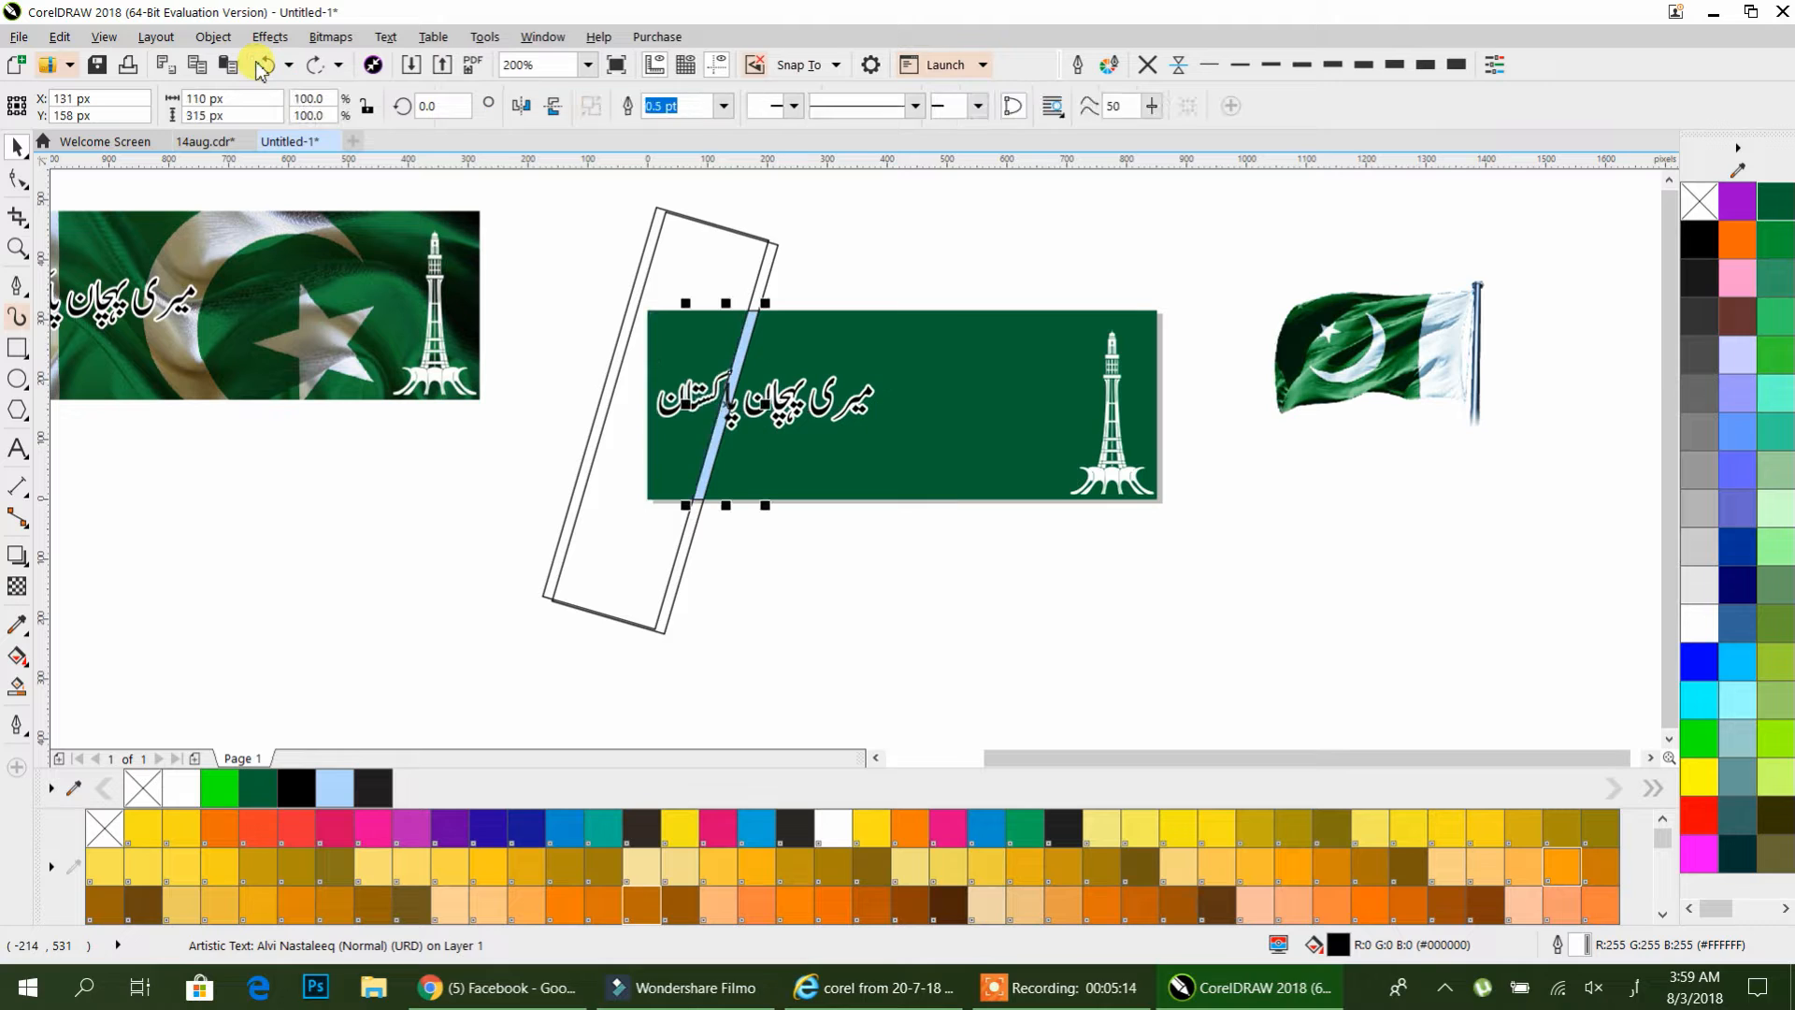
{"action": "left_click", "coordinate": [261, 65]}
- Move the Urdu text below the banner and Smart Fill the banner's left section and the adjoining slanted strip
{"action": "left_click_drag", "start_coordinate": [789, 393], "coordinate": [1098, 599]}
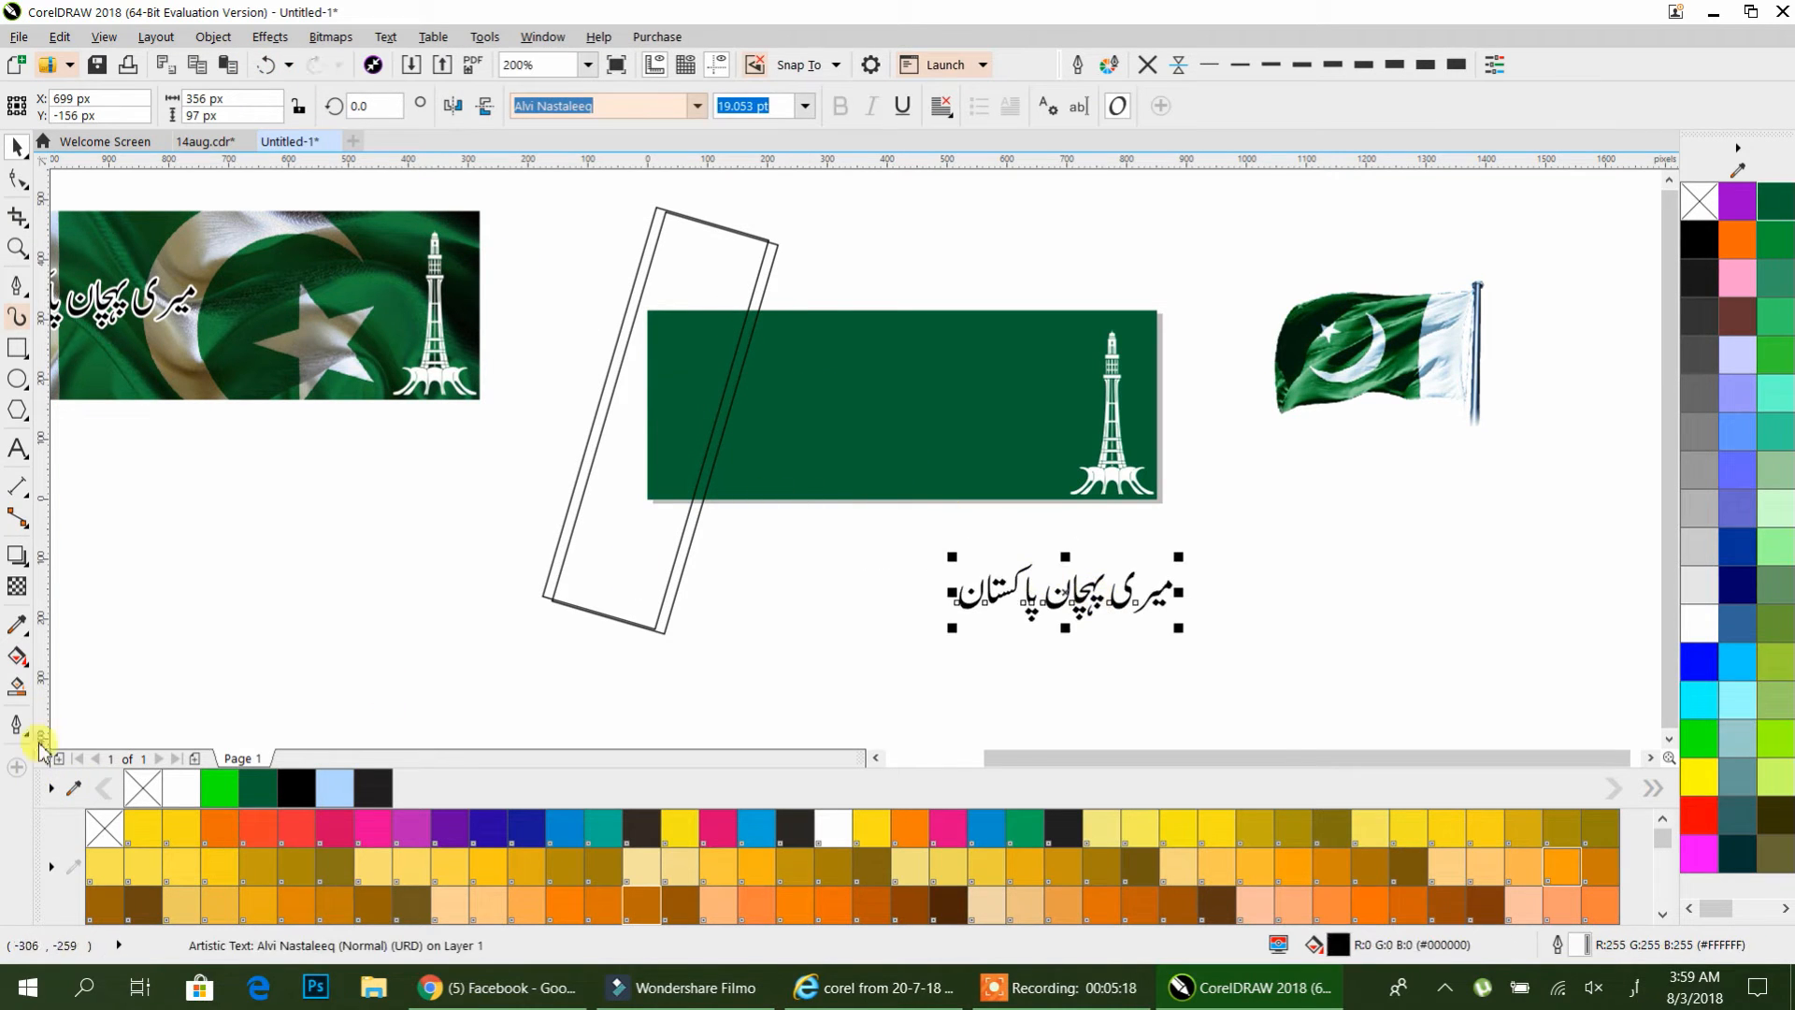
{"action": "left_click", "coordinate": [19, 687]}
{"action": "left_click", "coordinate": [725, 437]}
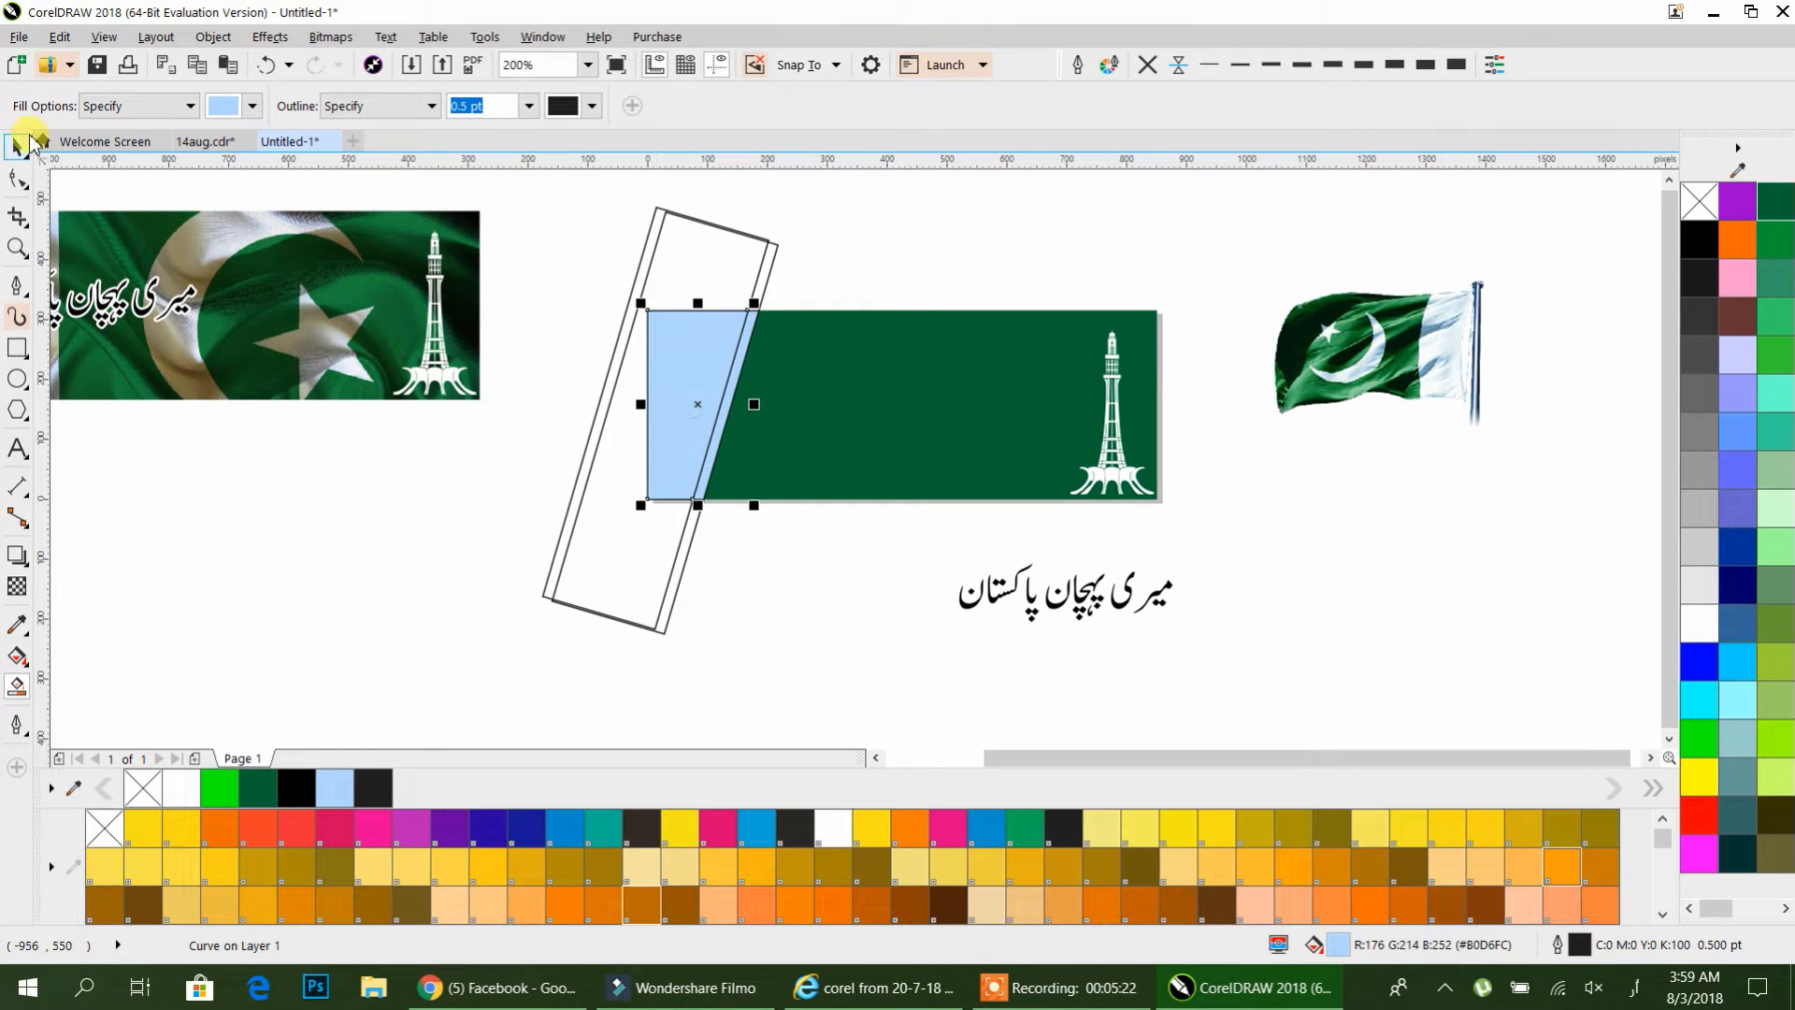
- Delete the two tilted guide rectangles, keeping the filled shapes on the banner
{"action": "key", "text": "space"}
{"action": "left_click", "coordinate": [701, 228]}
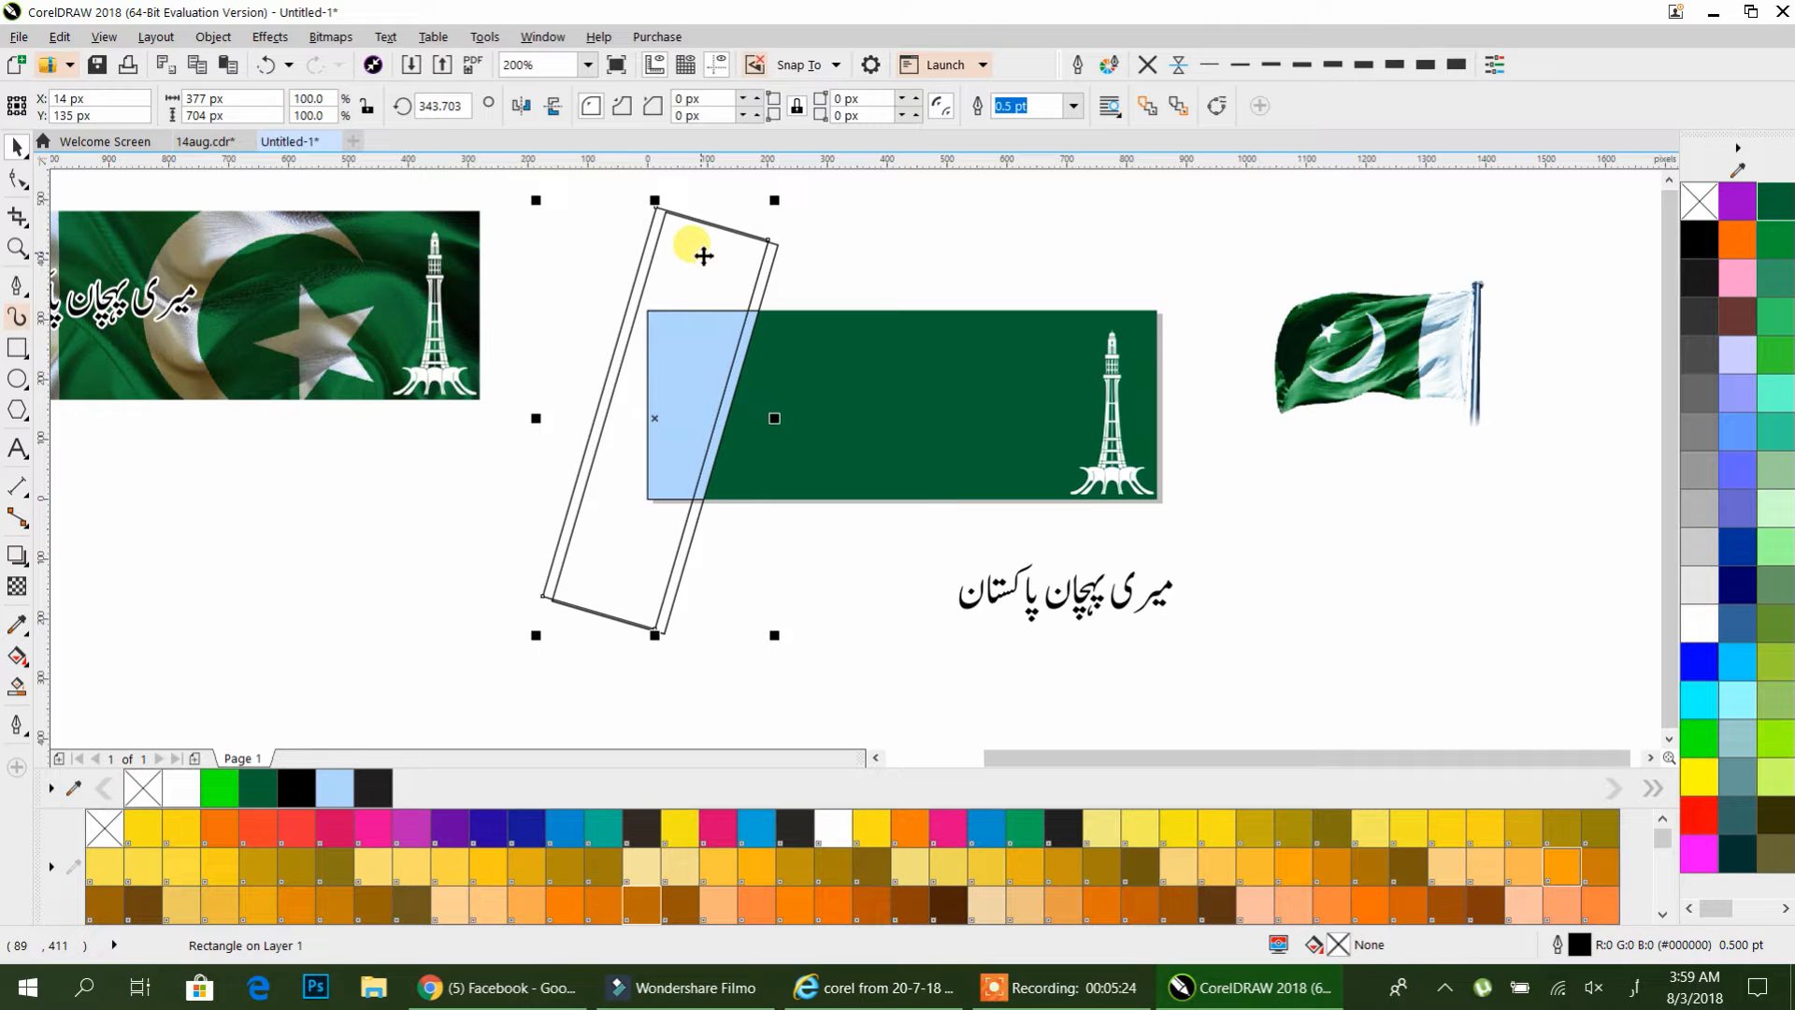
{"action": "key", "text": "Delete"}
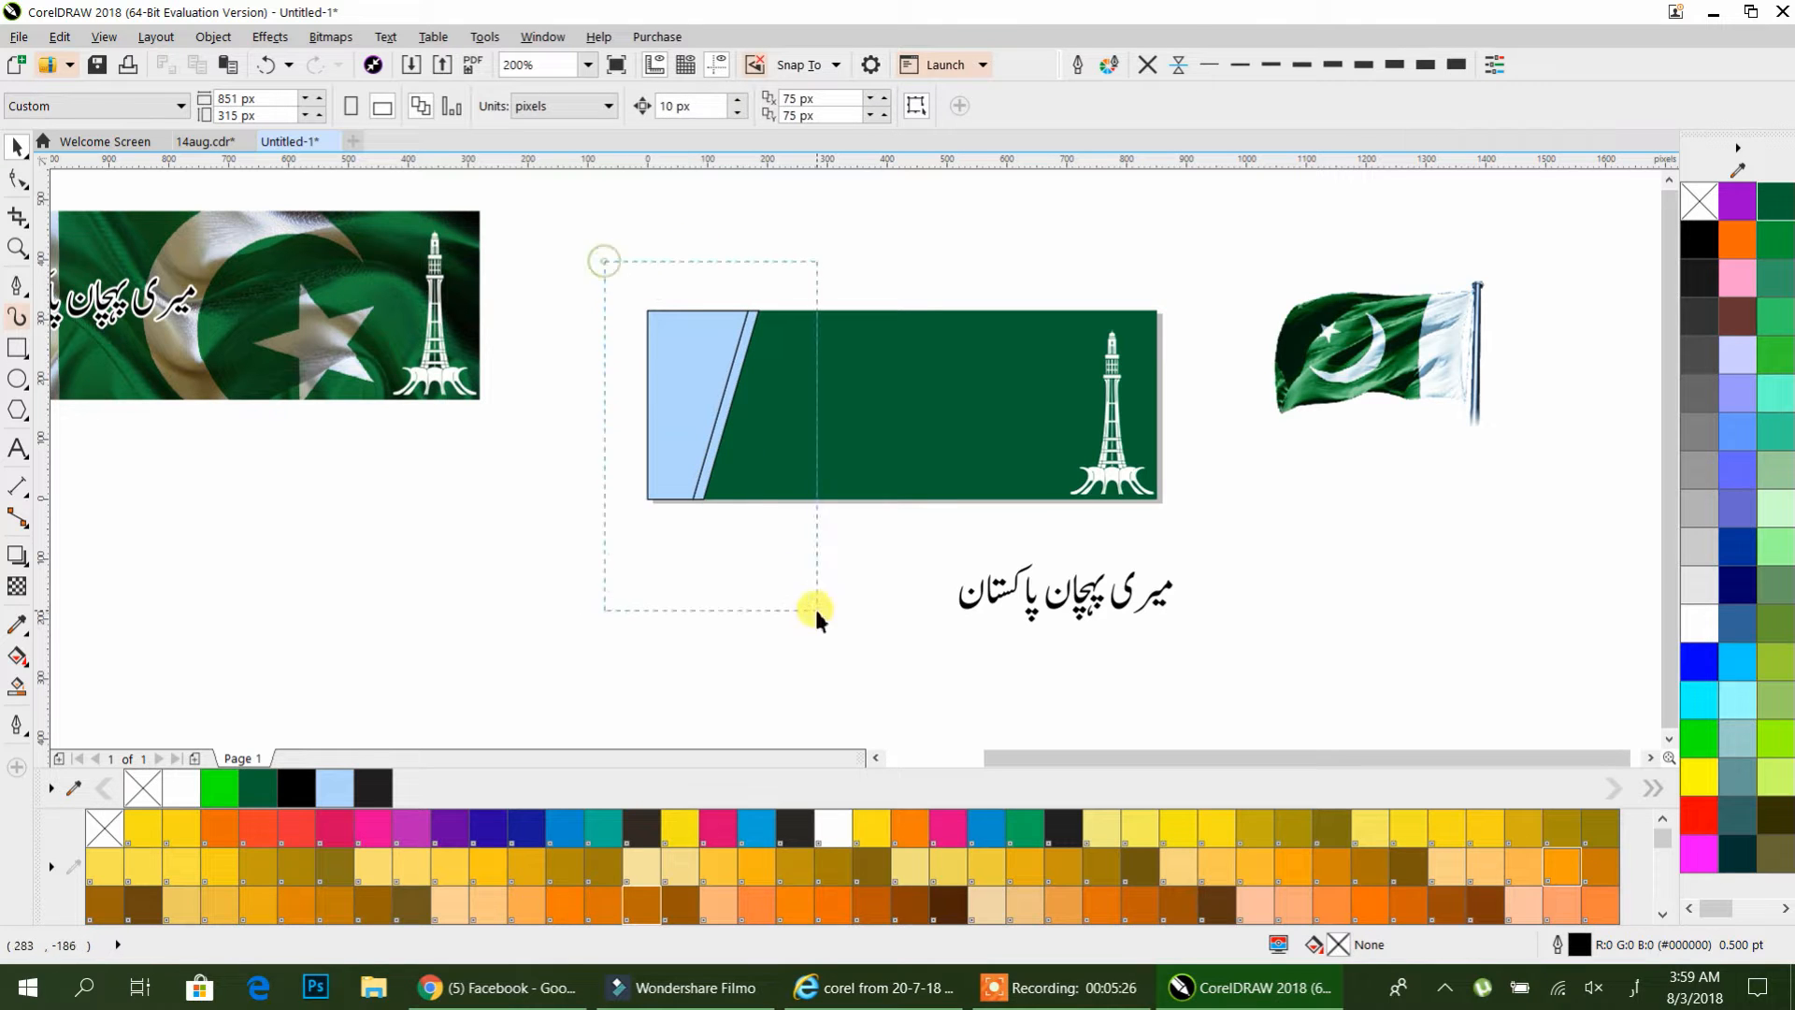
- Fill the banner's left section white and the slanted strip light grey, and remove the outlines of both shapes
{"action": "left_click_drag", "start_coordinate": [816, 607], "coordinate": [817, 609]}
{"action": "left_click", "coordinate": [1700, 621]}
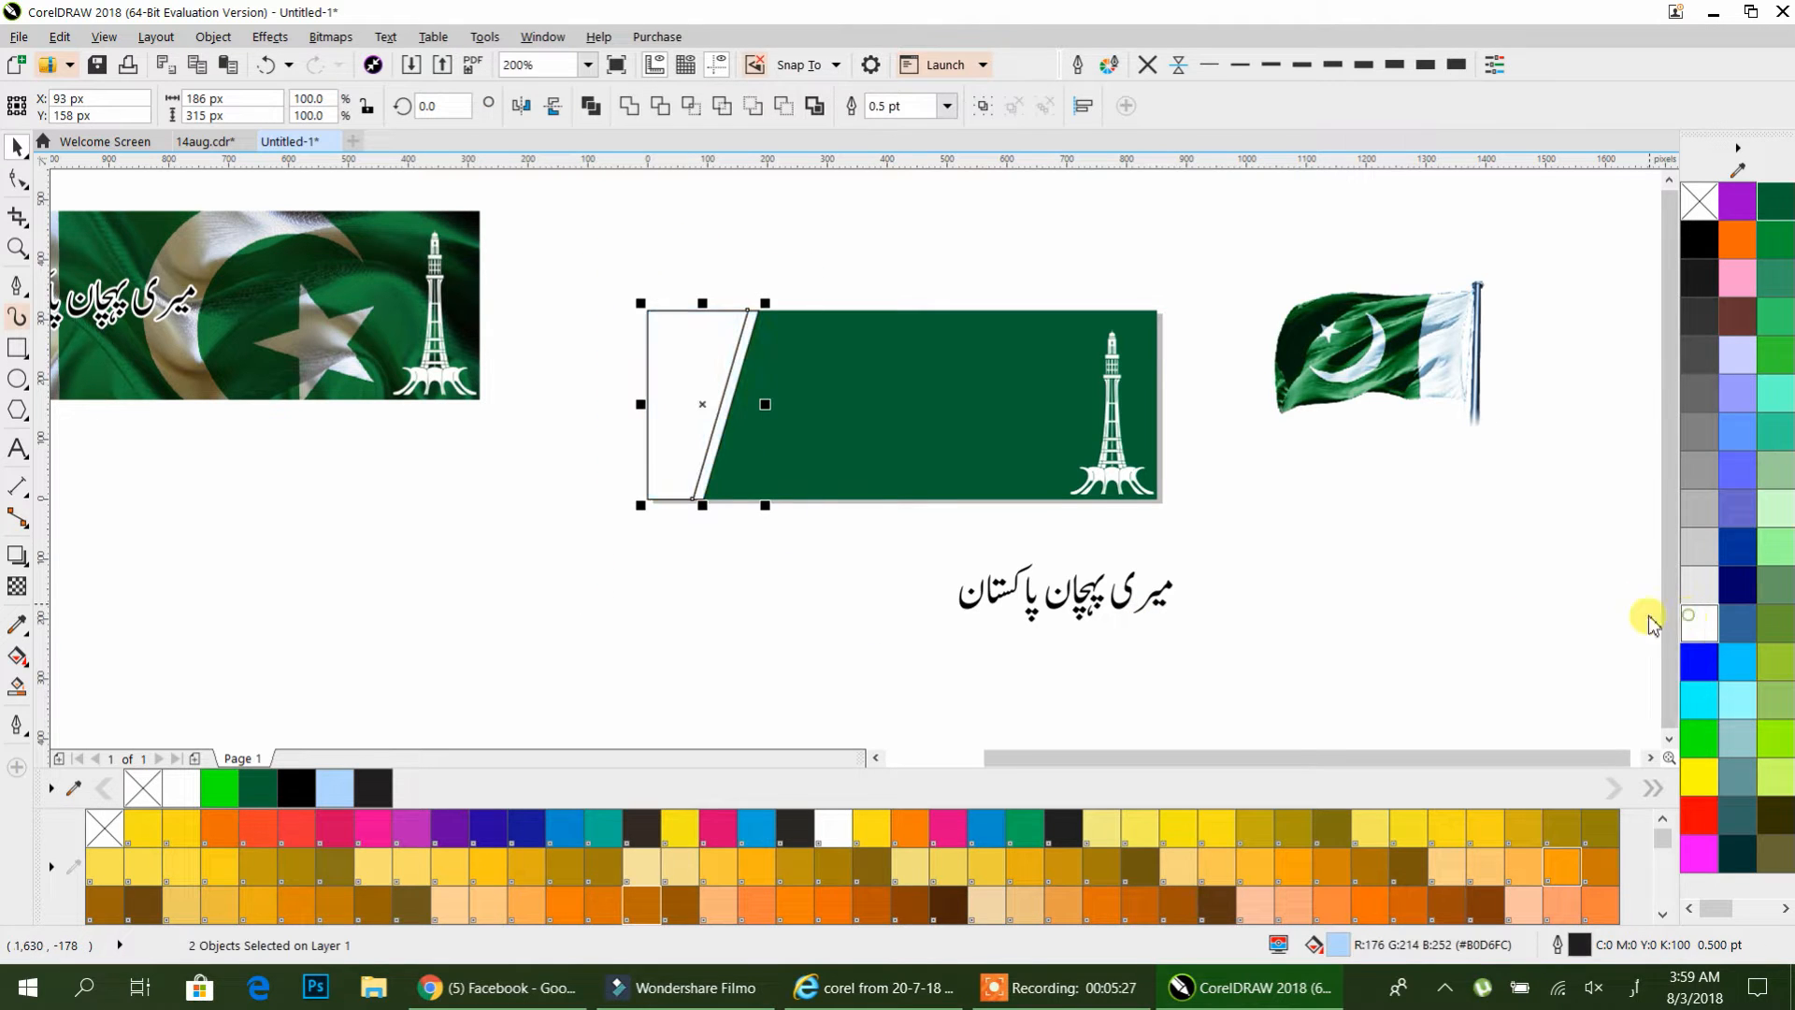
{"action": "left_click", "coordinate": [708, 482]}
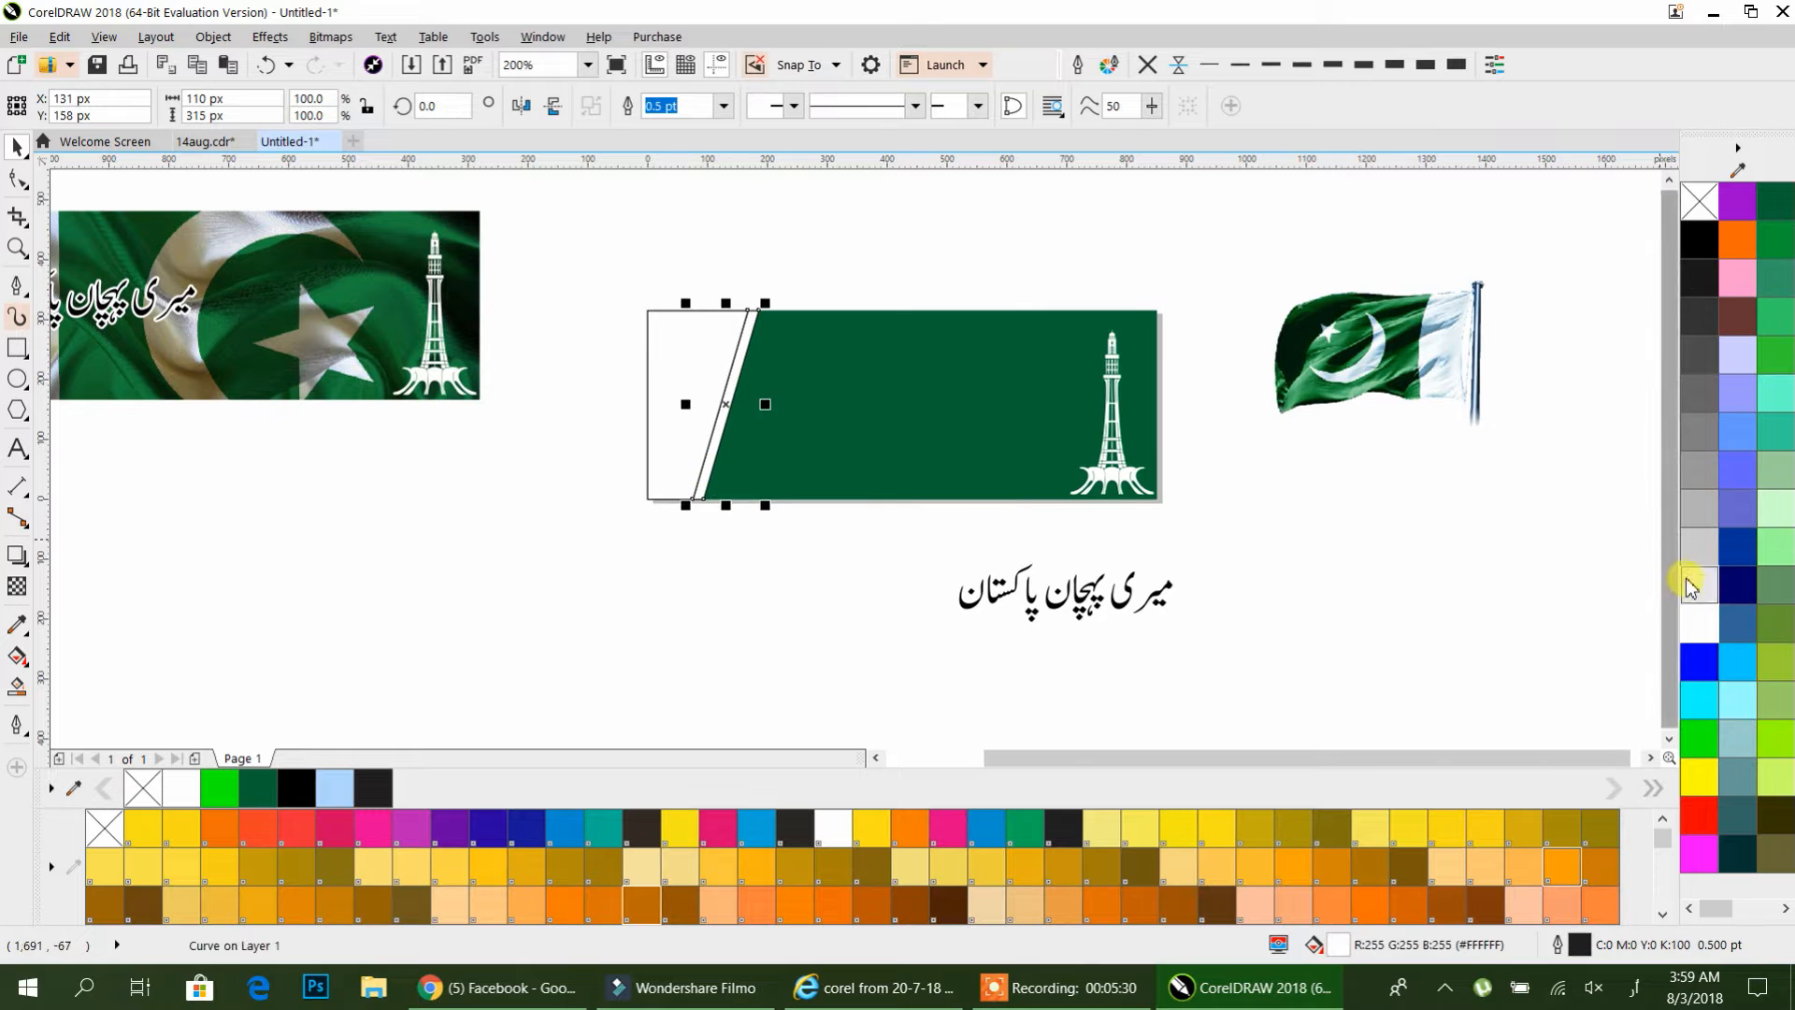
{"action": "left_click", "coordinate": [1699, 566]}
{"action": "left_click_drag", "start_coordinate": [616, 251], "coordinate": [806, 580]}
{"action": "left_click", "coordinate": [1148, 64]}
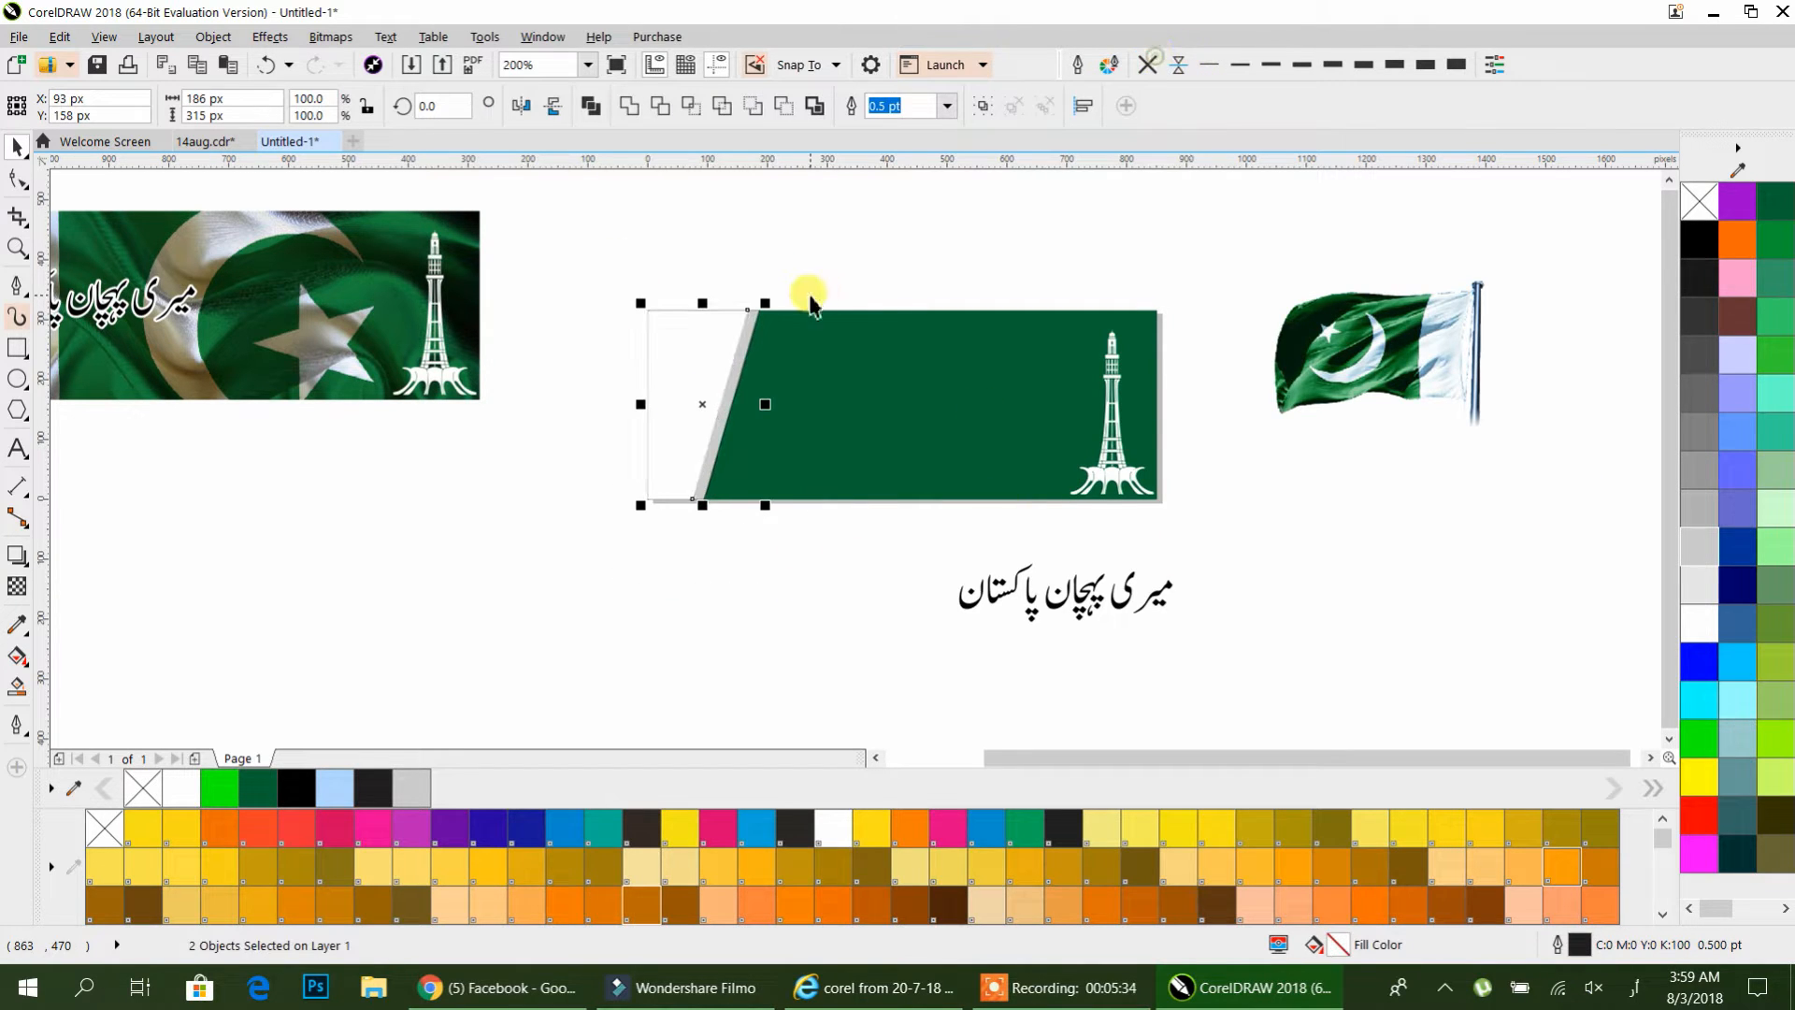
{"action": "left_click", "coordinate": [800, 251]}
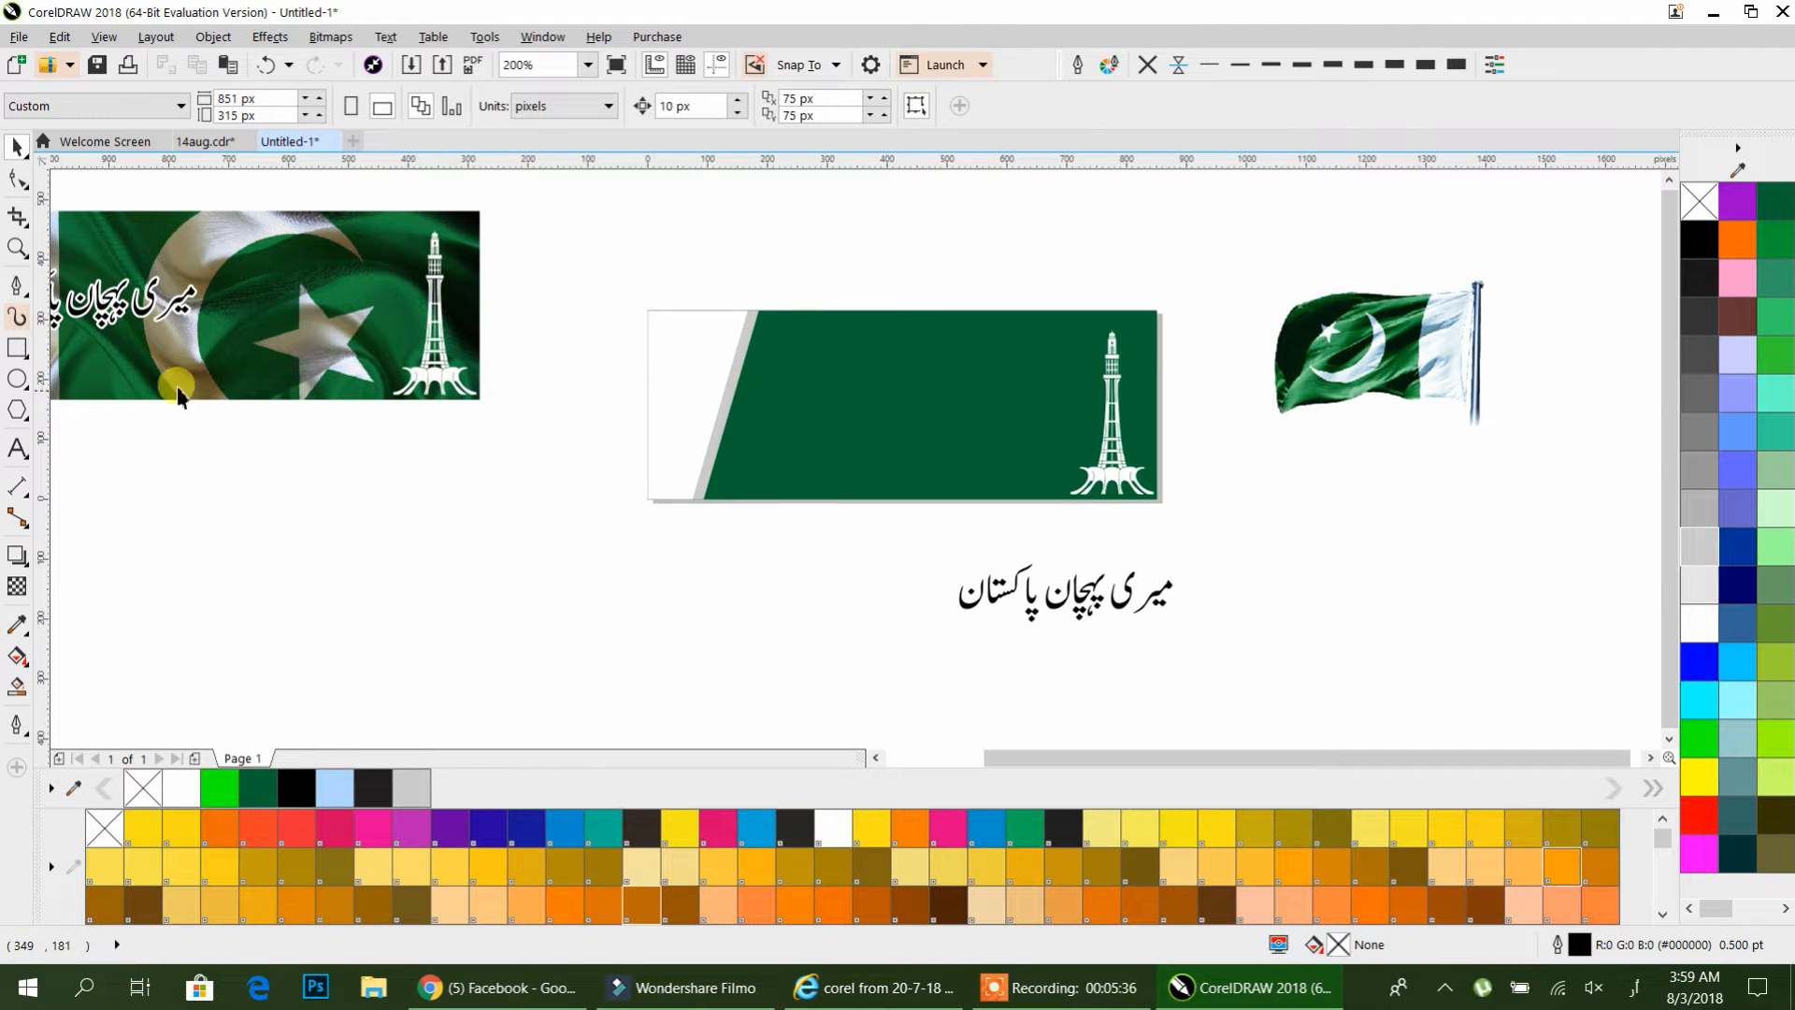
- Draw a circle about 306 px wide below the banner's left end and overlap it with a 284 px copy offset up and right
{"action": "left_click", "coordinate": [16, 379]}
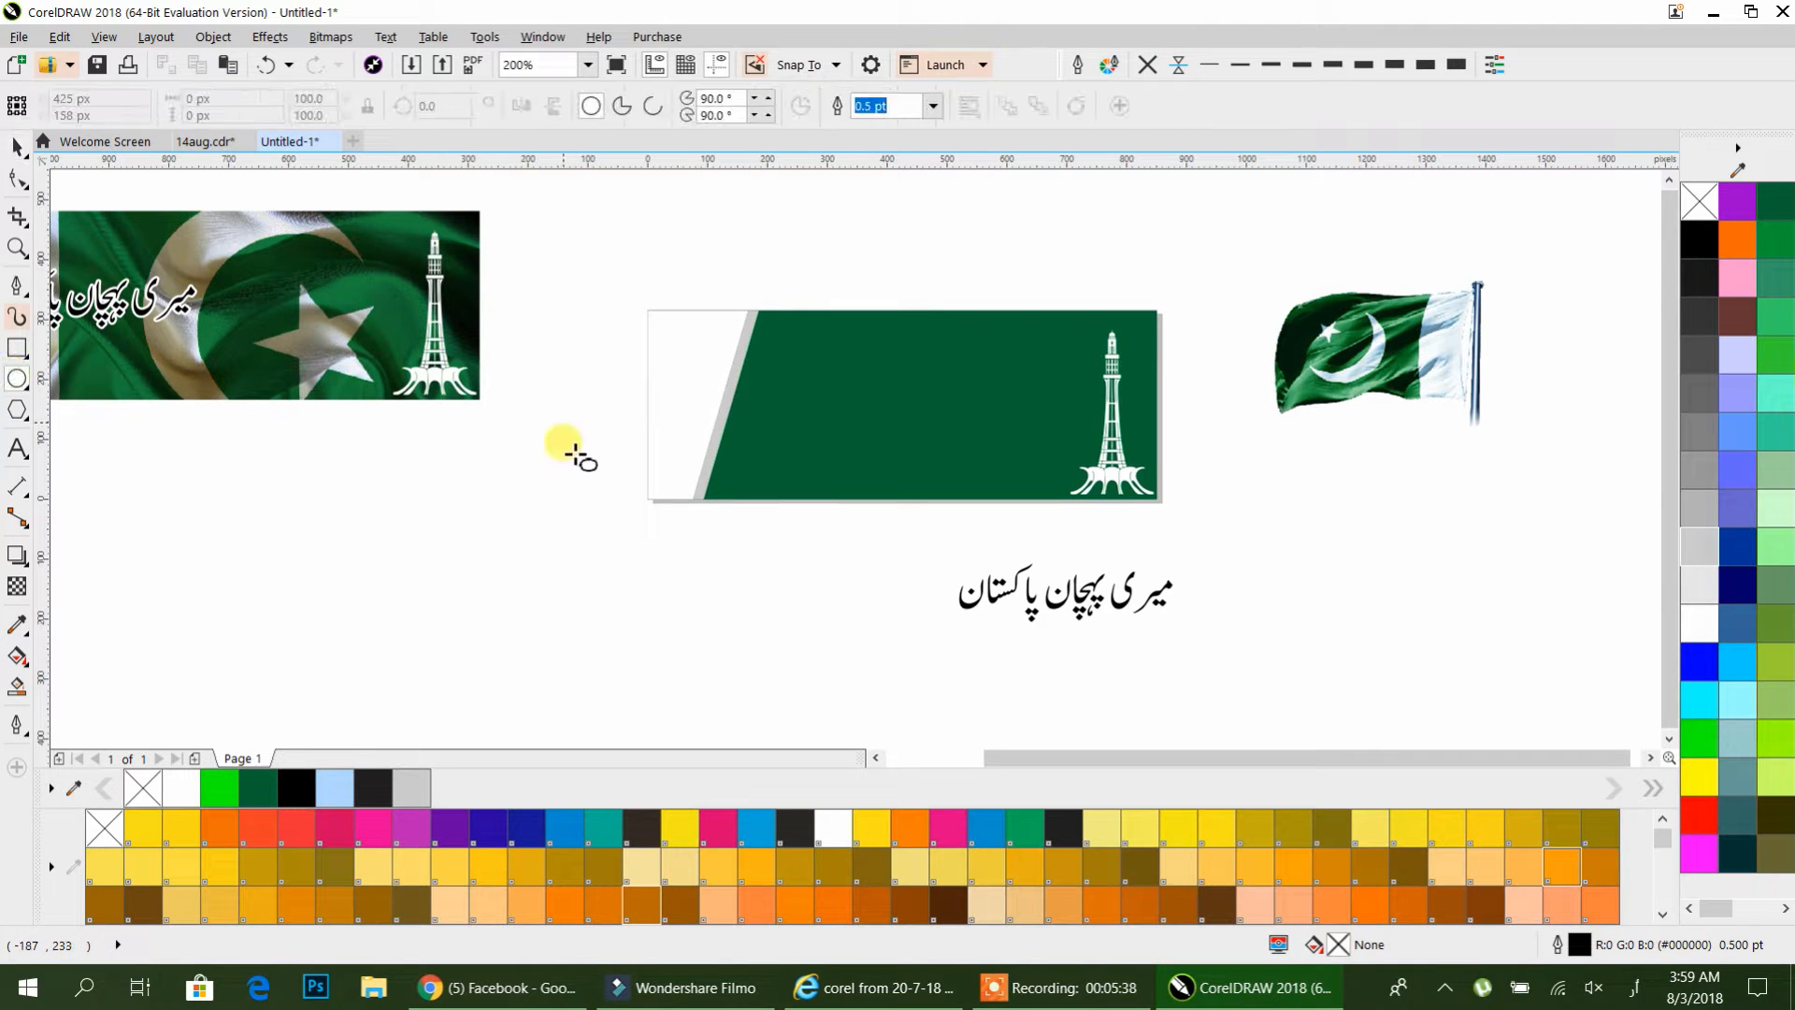
{"action": "left_click_drag", "start_coordinate": [519, 469], "coordinate": [694, 652]}
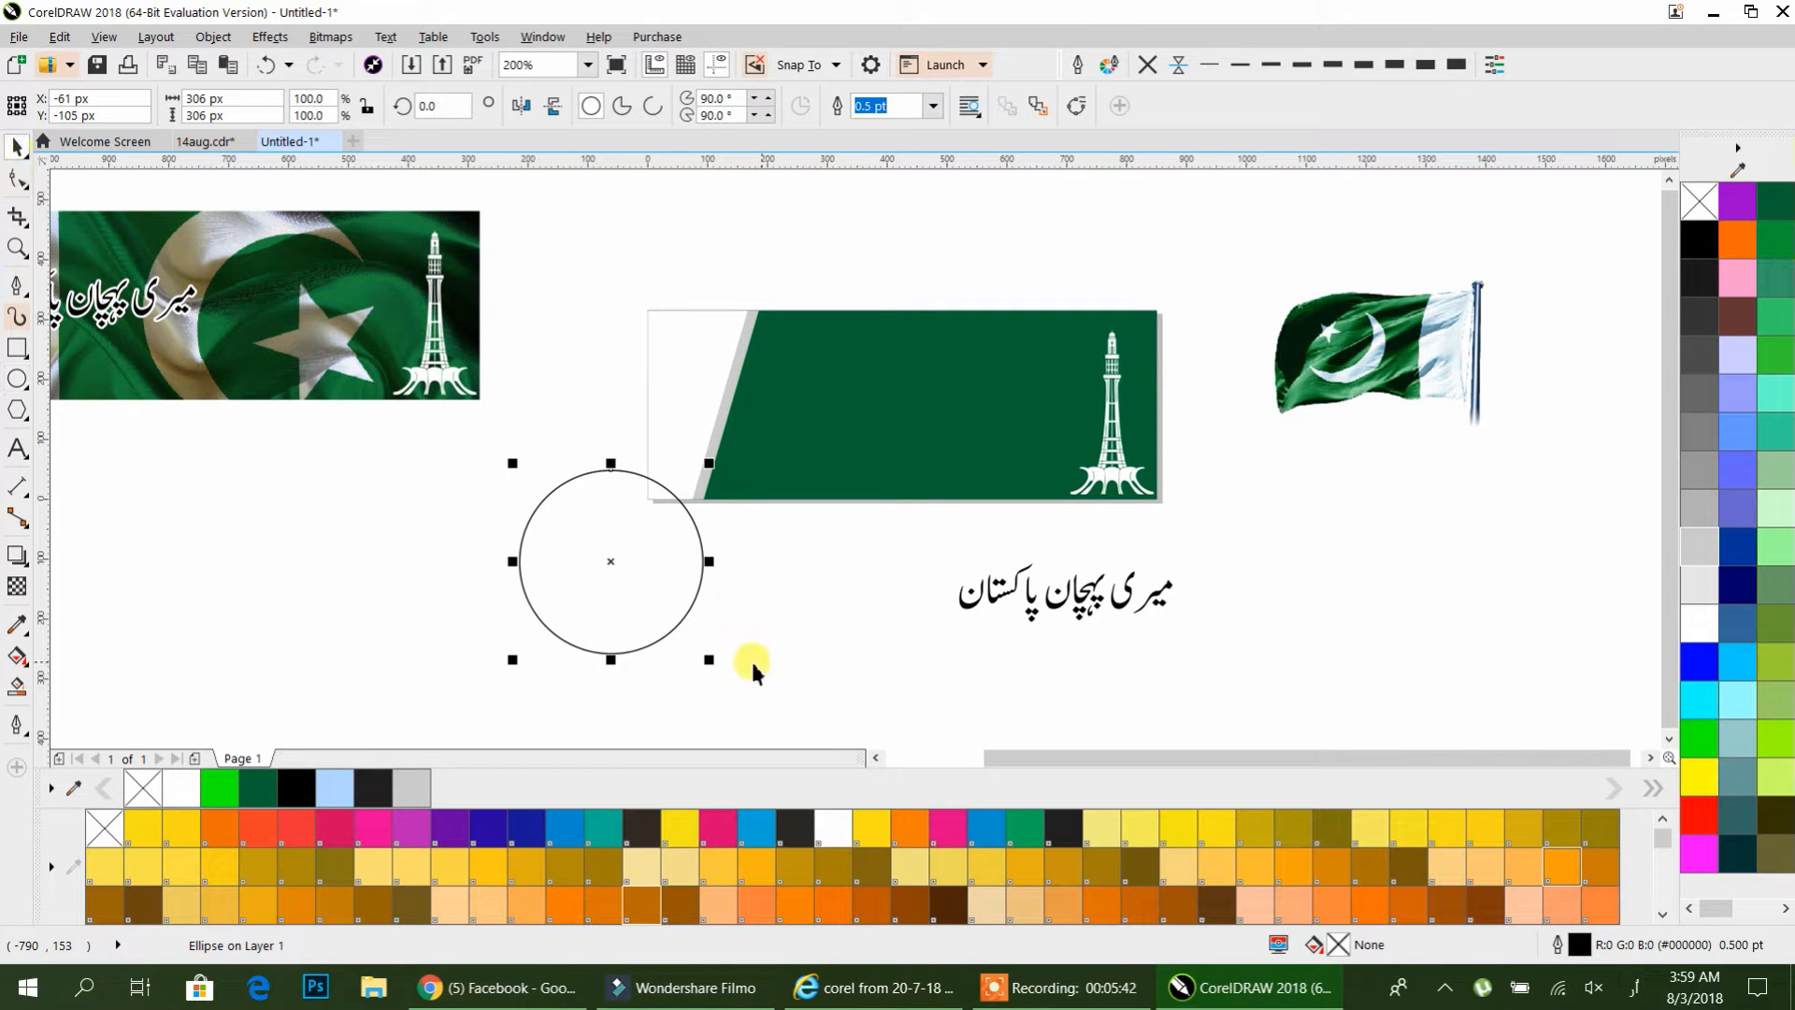
{"action": "left_click_drag", "start_coordinate": [708, 660], "coordinate": [697, 655]}
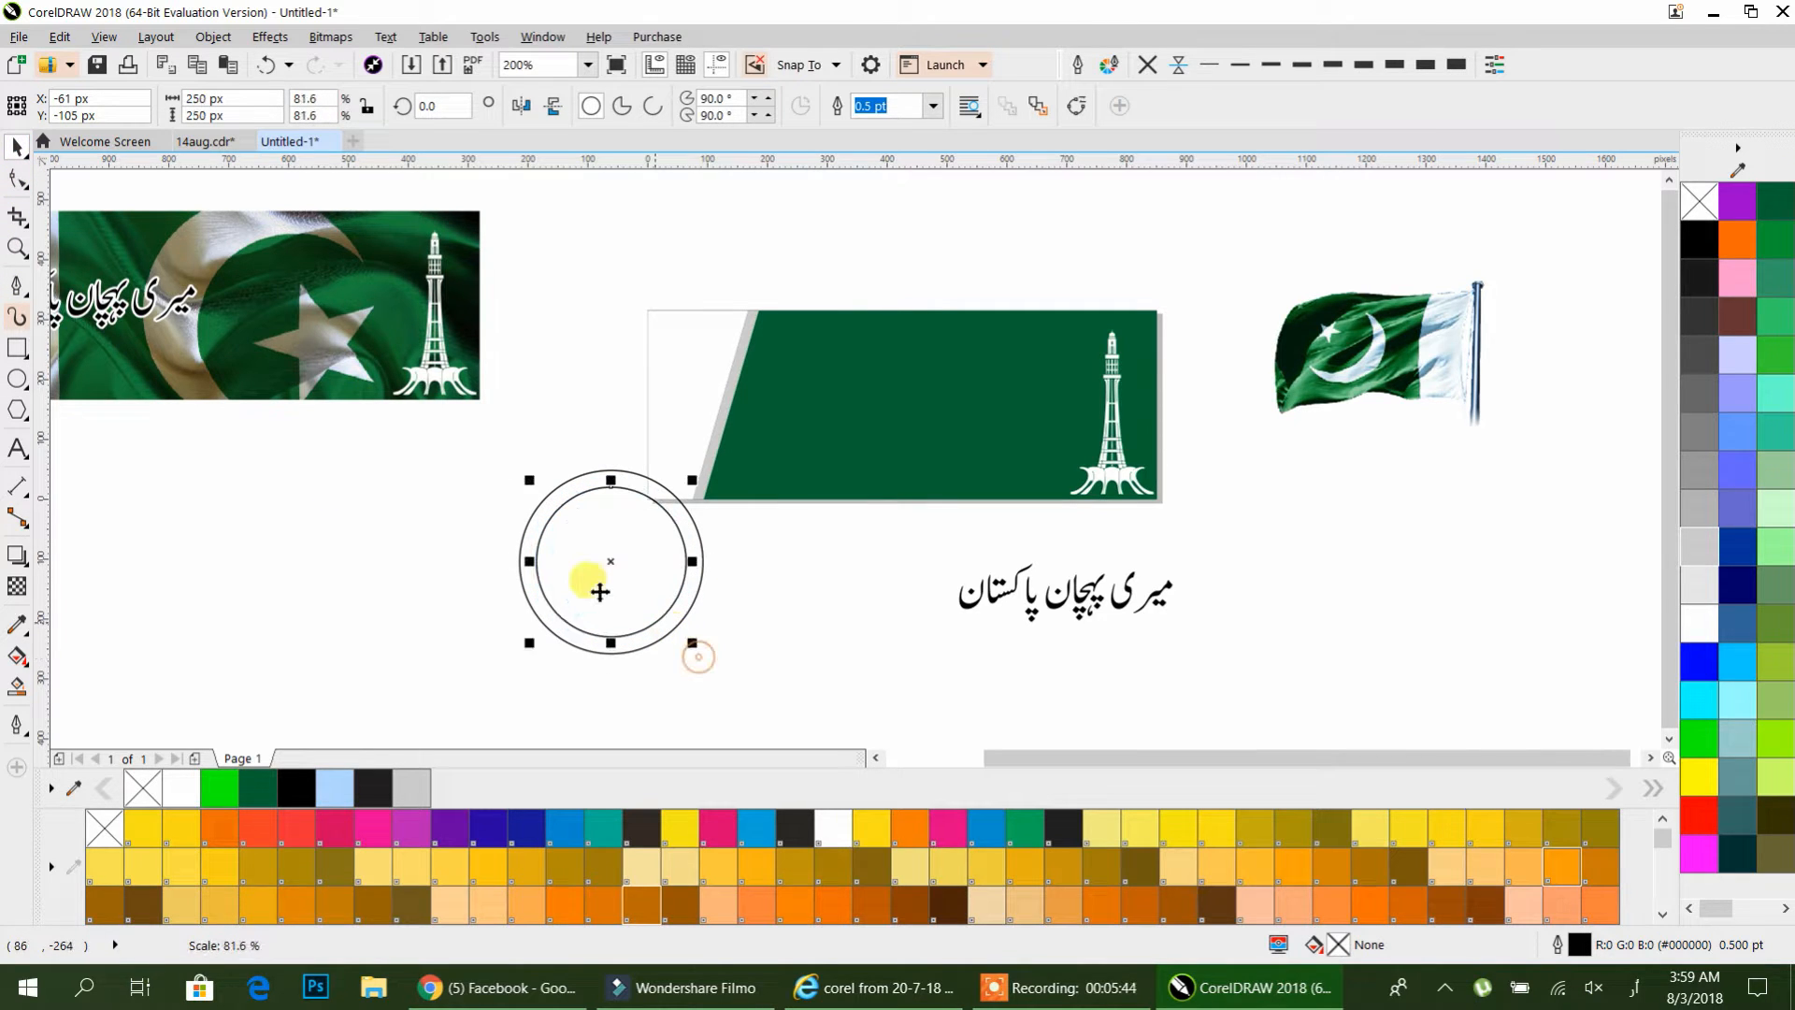
{"action": "left_click_drag", "start_coordinate": [608, 567], "coordinate": [636, 543]}
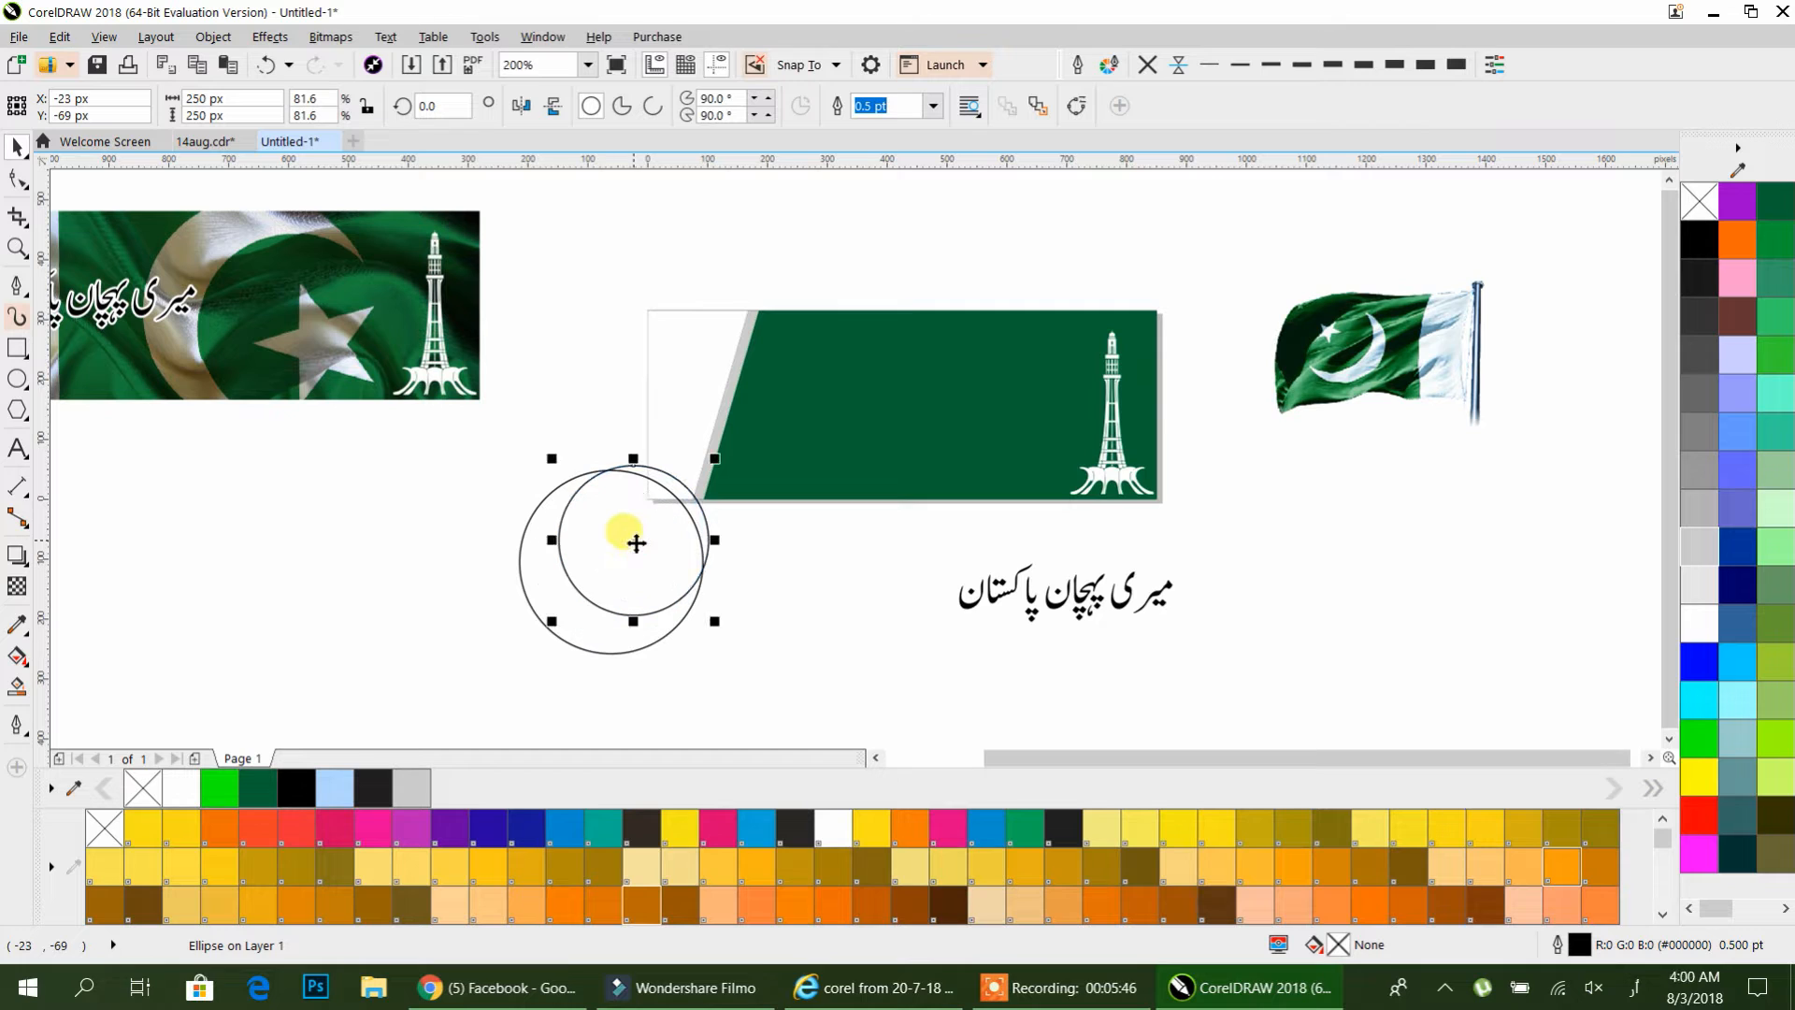
{"action": "left_click_drag", "start_coordinate": [552, 621], "coordinate": [530, 656]}
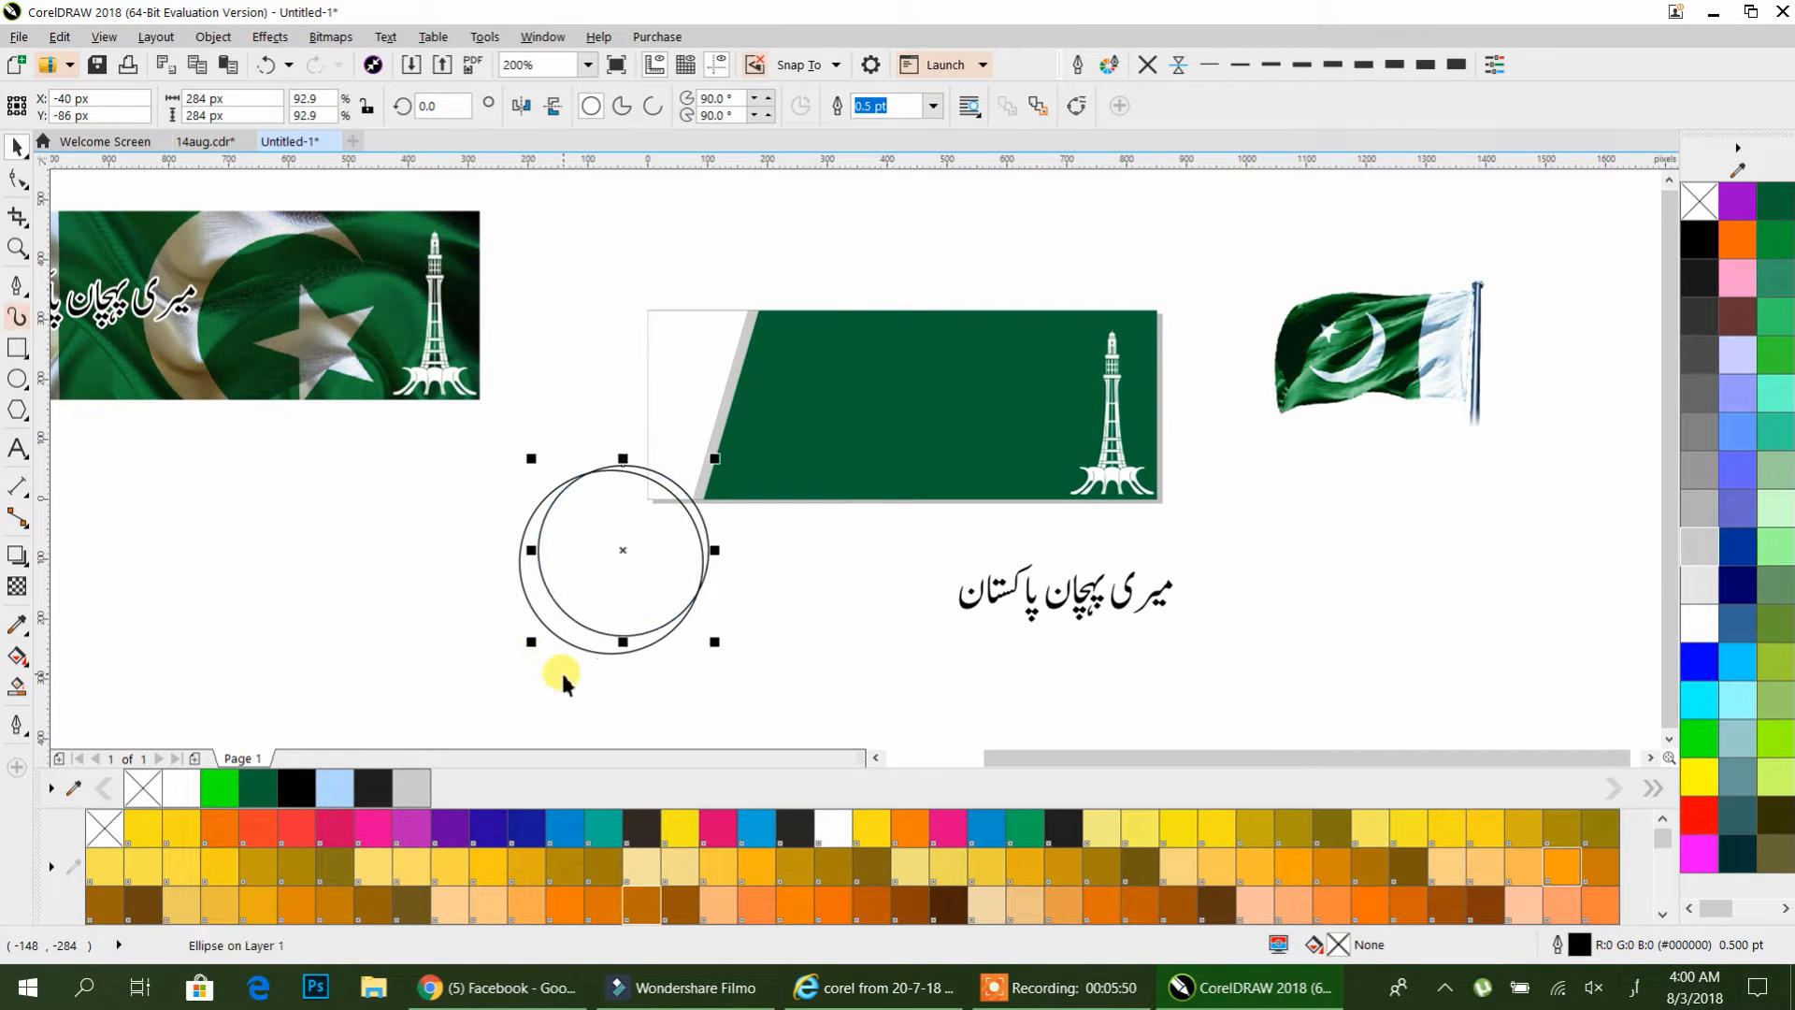
{"action": "left_click_drag", "start_coordinate": [636, 575], "coordinate": [647, 573]}
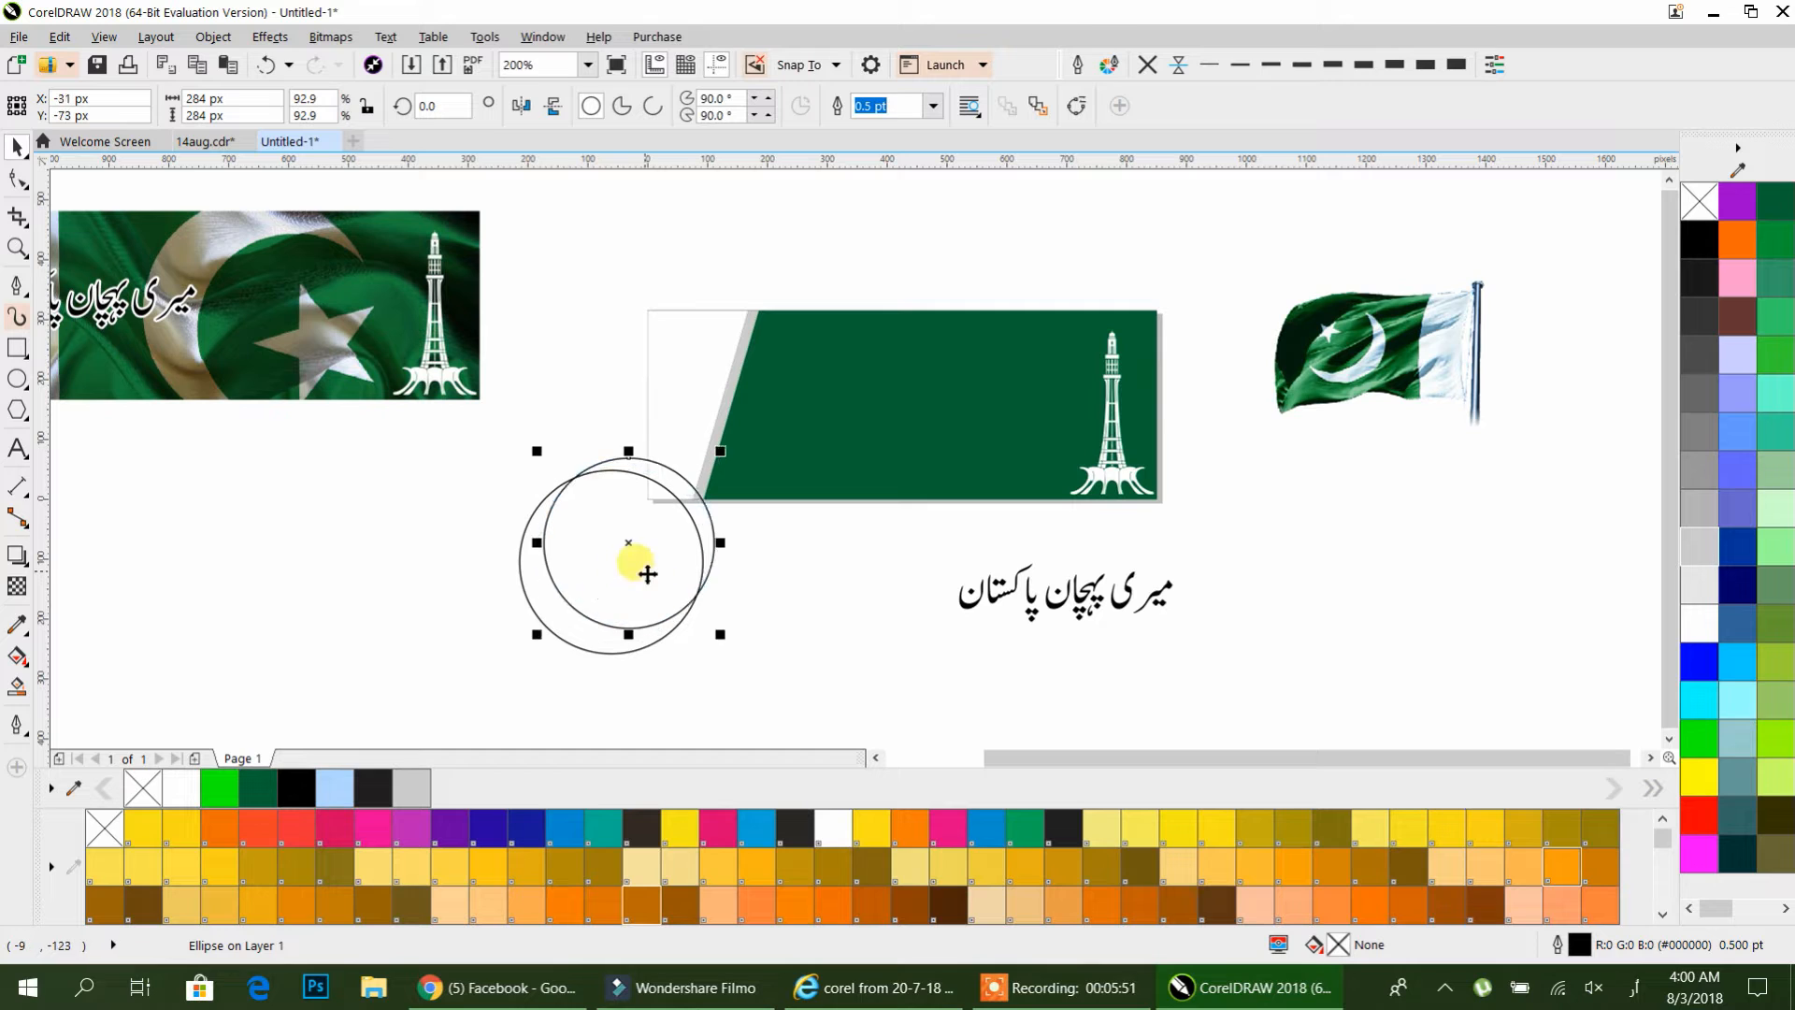
- Trim the larger circle with the smaller one and delete the smaller circle to leave a crescent
{"action": "left_click", "coordinate": [568, 637], "text": "shift"}
{"action": "left_click", "coordinate": [659, 109]}
{"action": "left_click", "coordinate": [825, 540]}
{"action": "left_click_drag", "start_coordinate": [676, 550], "coordinate": [834, 584]}
{"action": "key", "text": "Delete"}
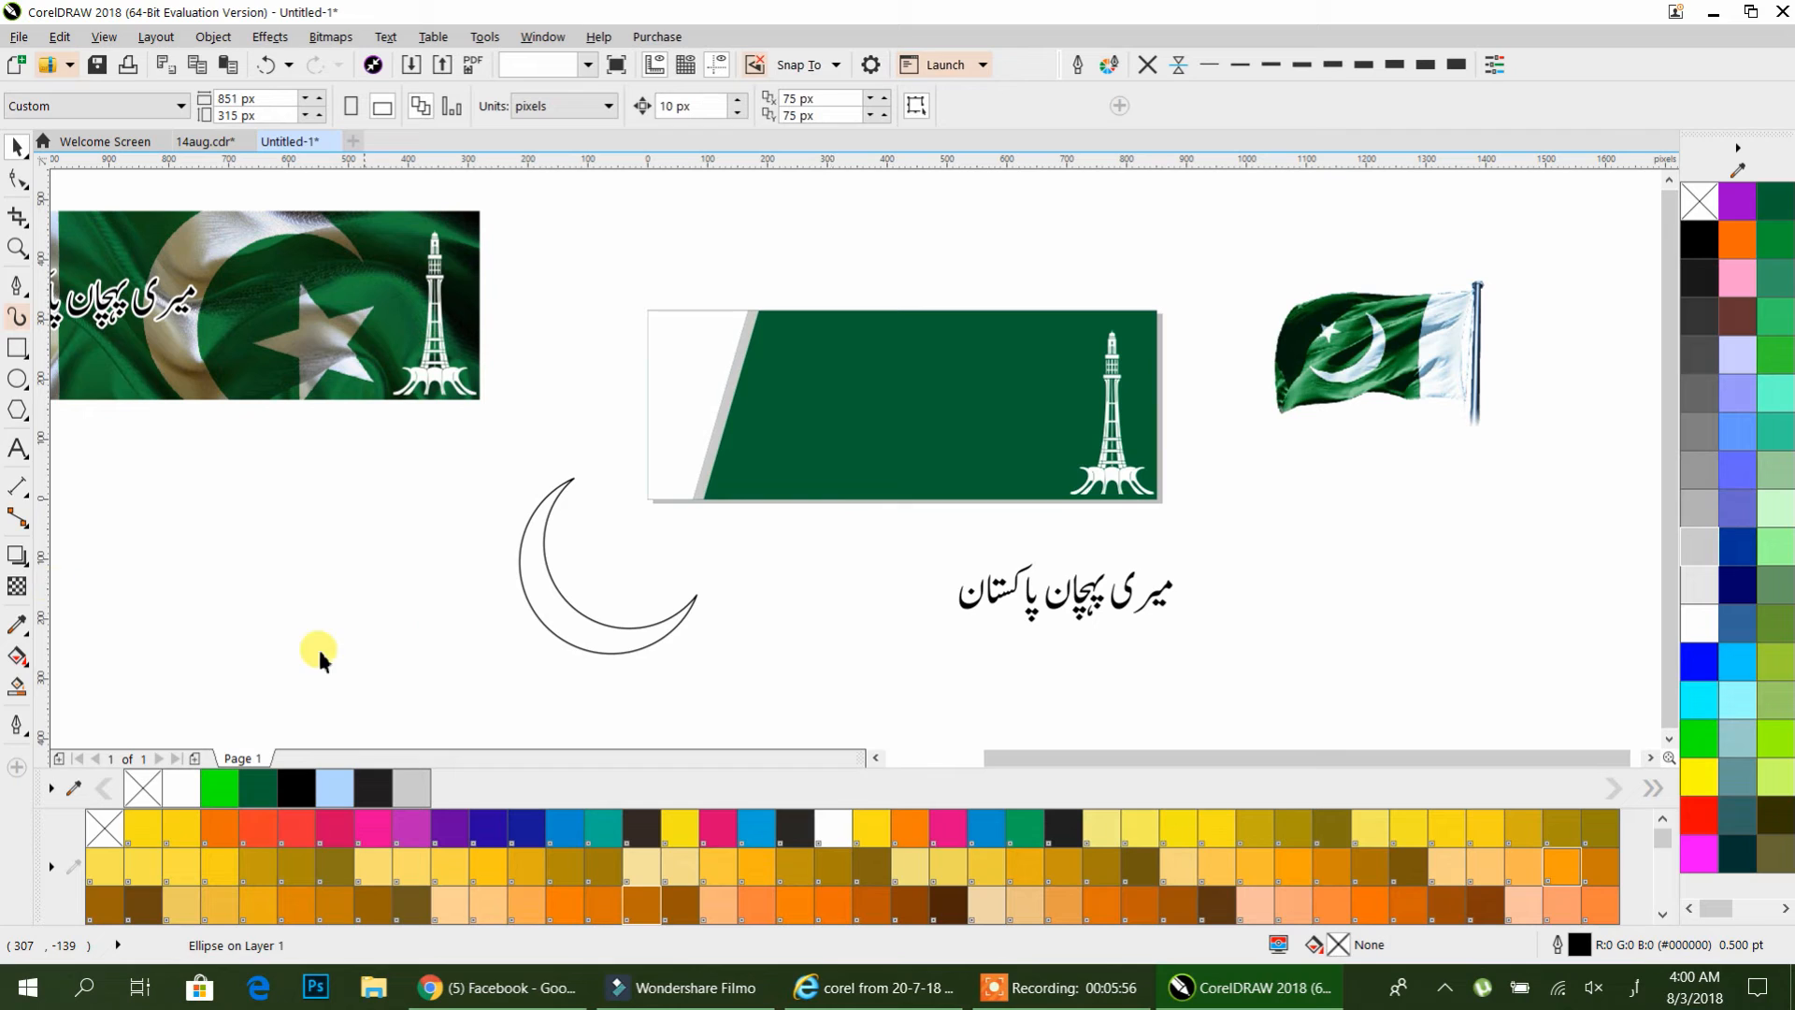
- Draw a five-sided polygon about 340 × 324 px and pull its side nodes inward to form a five-pointed star
{"action": "left_click", "coordinate": [20, 421]}
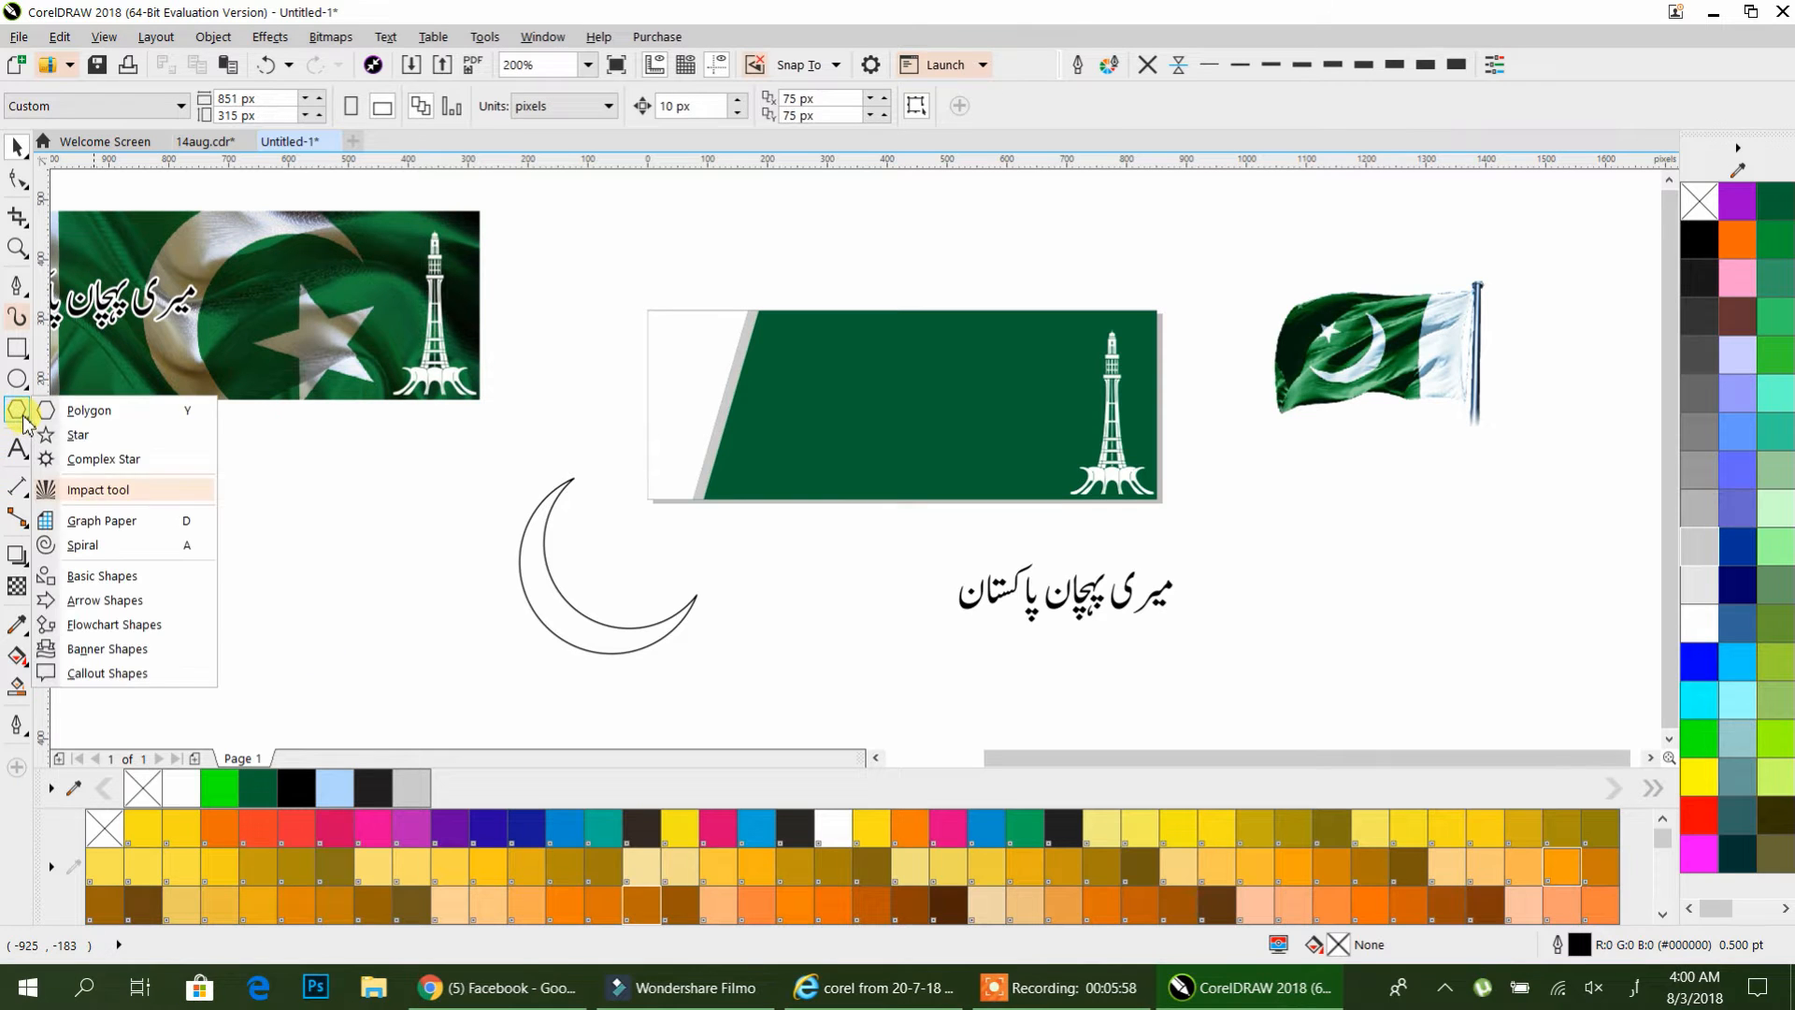
{"action": "left_click", "coordinate": [136, 415]}
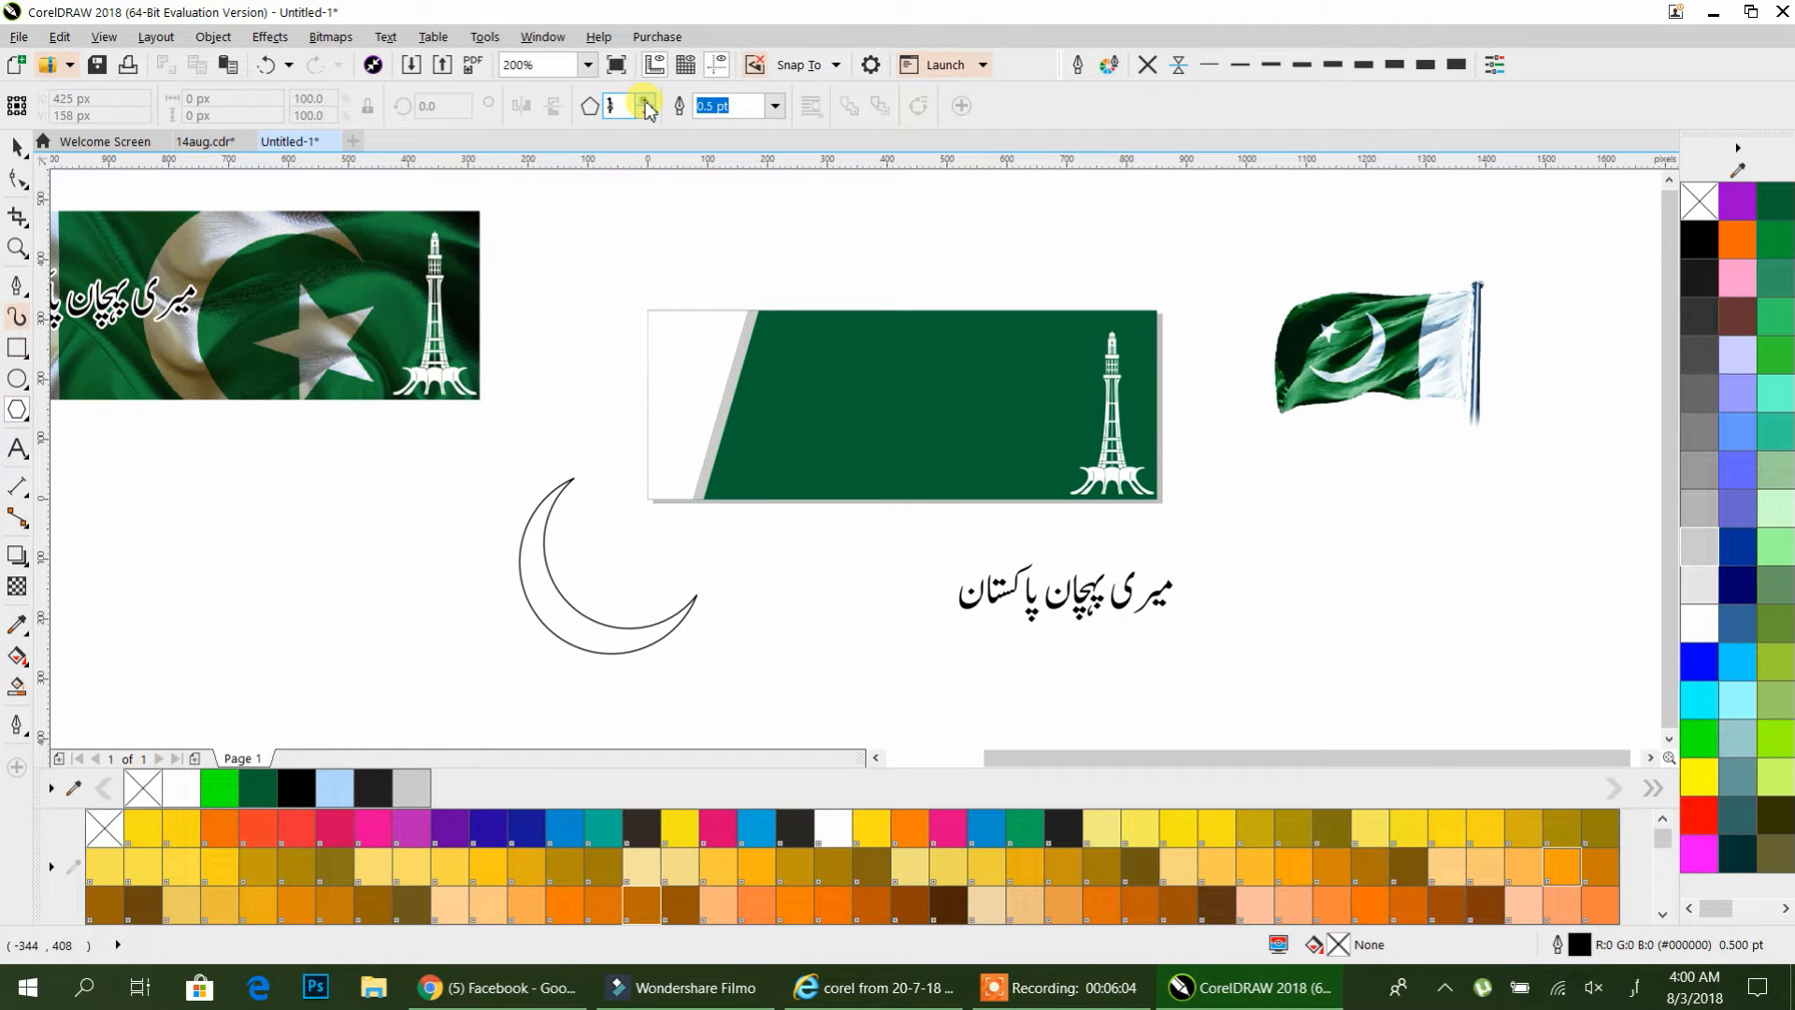
{"action": "left_click_drag", "start_coordinate": [574, 301], "coordinate": [748, 522]}
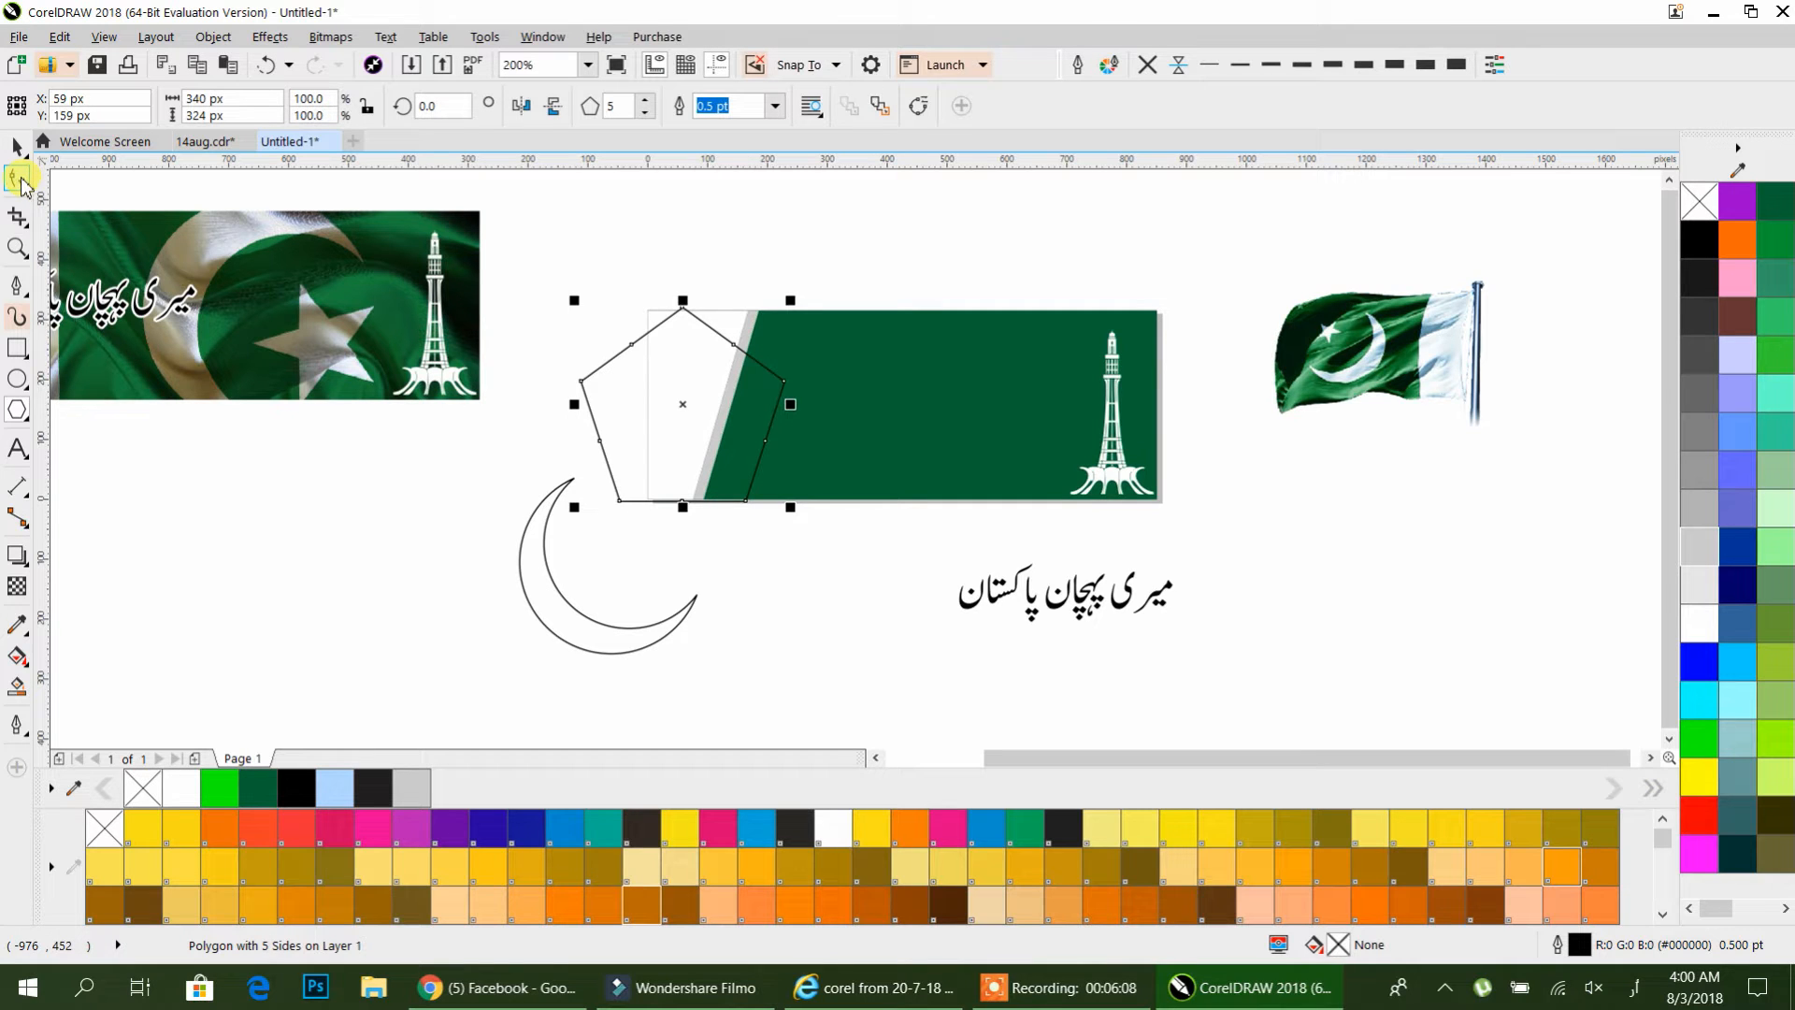
{"action": "left_click", "coordinate": [17, 179]}
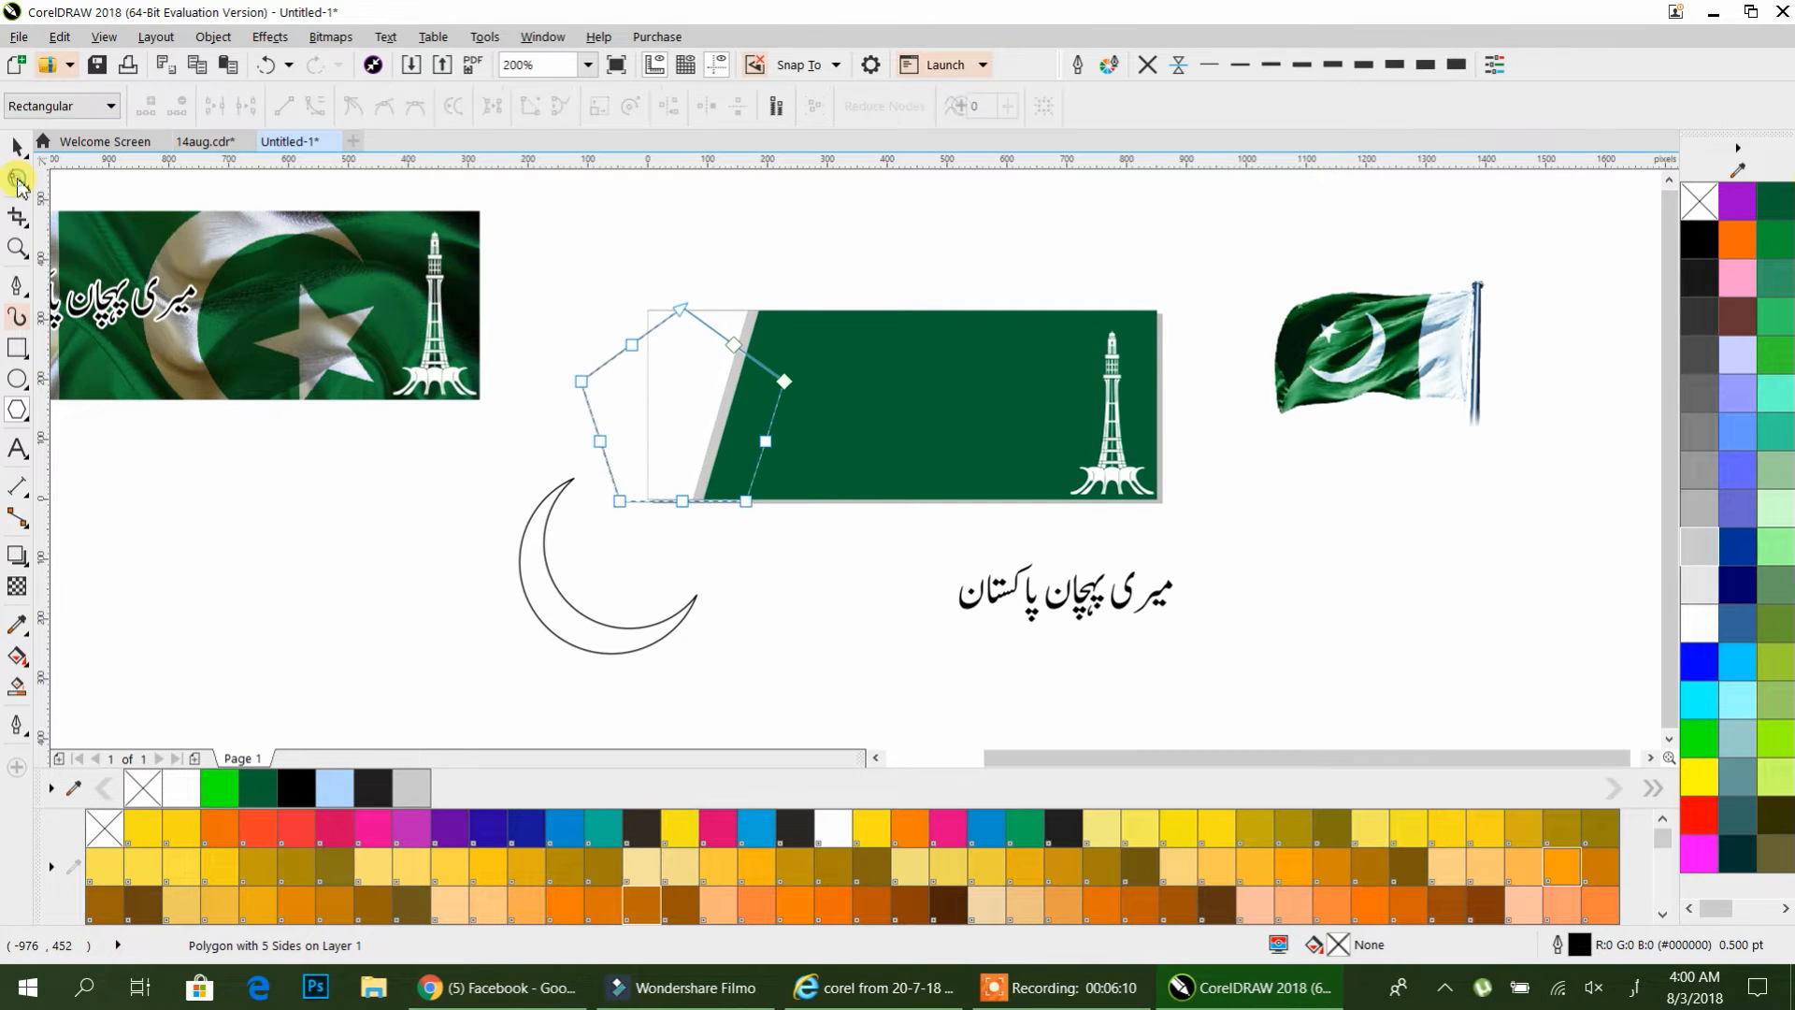
{"action": "left_click", "coordinate": [630, 346]}
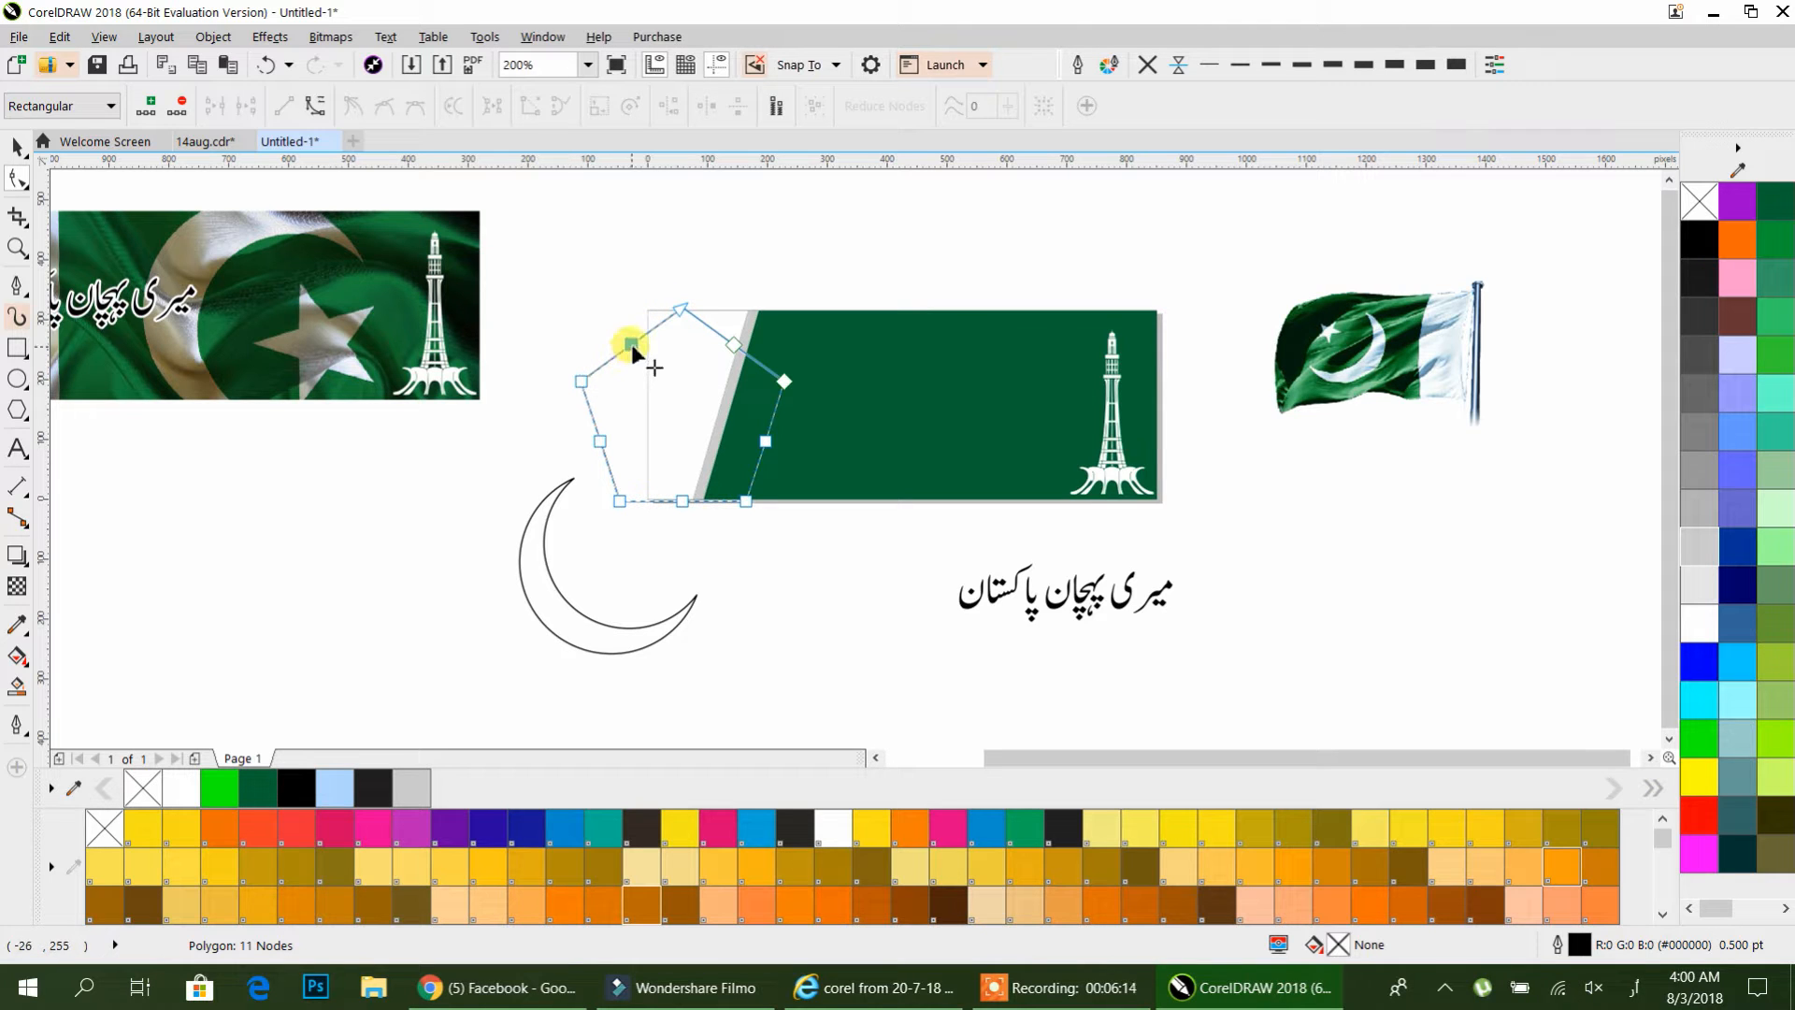
{"action": "left_click_drag", "start_coordinate": [632, 344], "coordinate": [664, 389]}
- Shrink the star to about 87 × 82 px and place it in the crescent's opening
{"action": "left_click", "coordinate": [20, 154]}
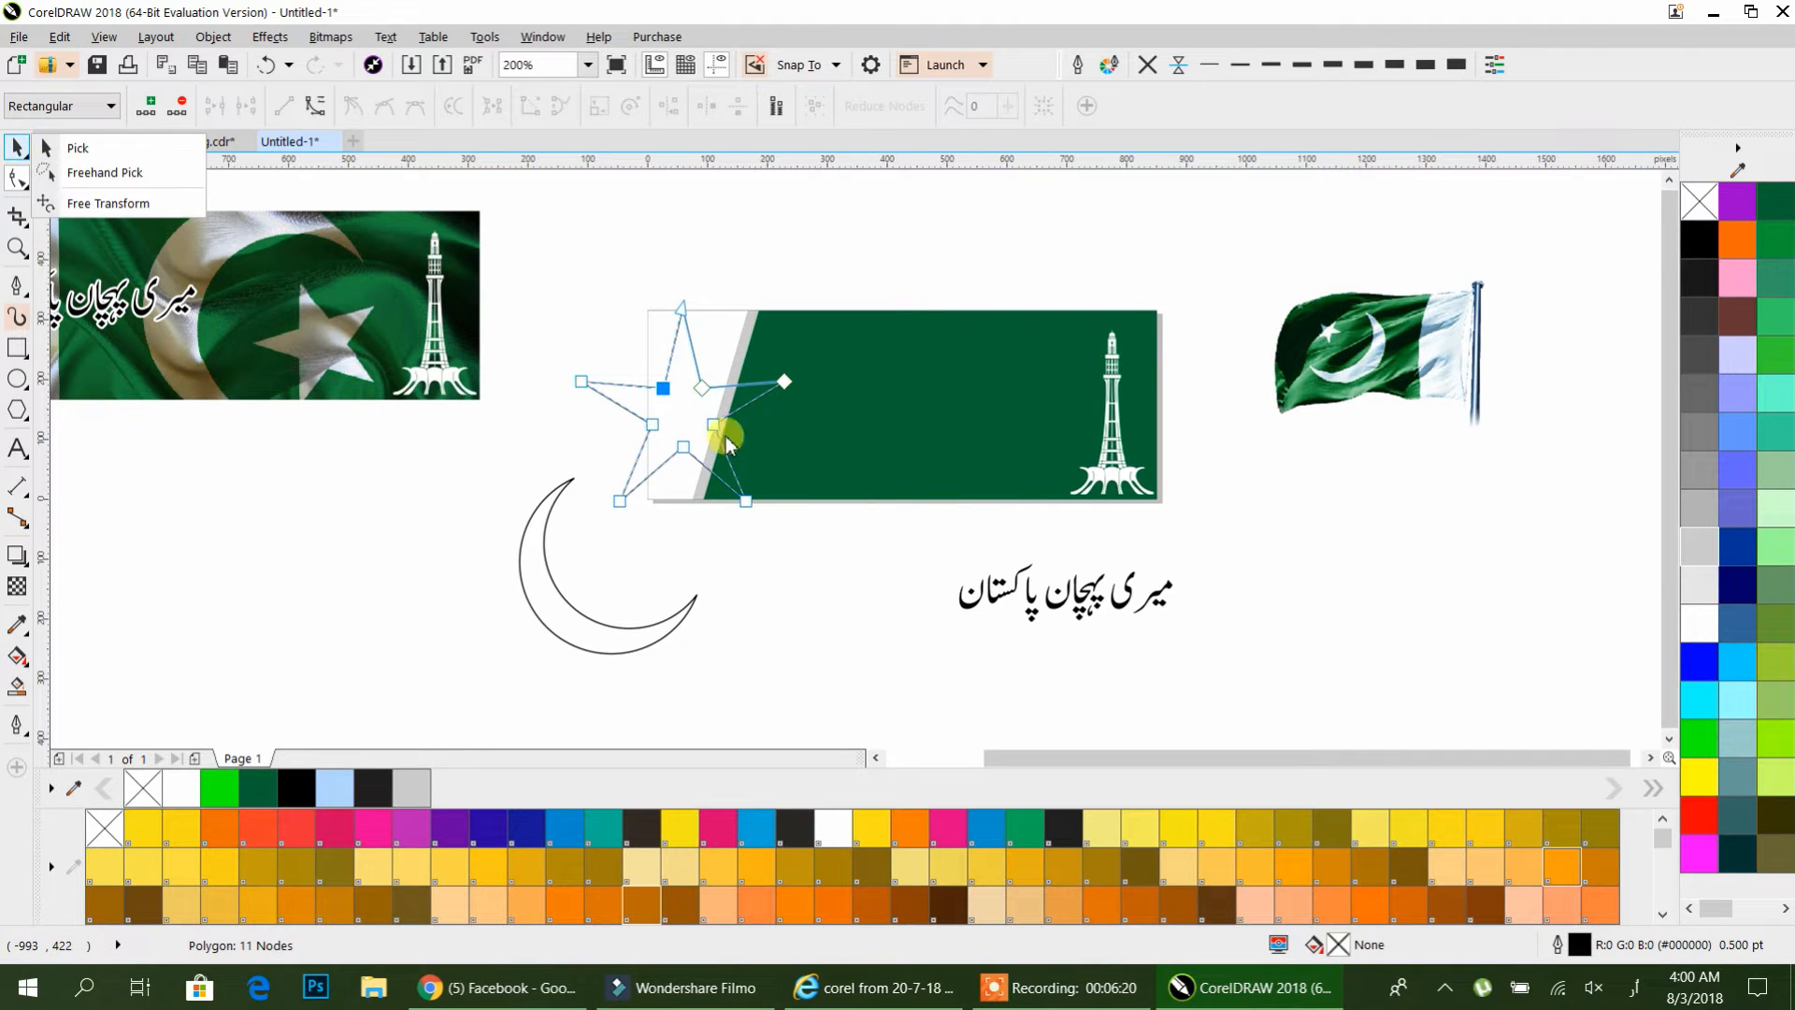
{"action": "key", "text": "space"}
{"action": "left_click_drag", "start_coordinate": [792, 506], "coordinate": [655, 538]}
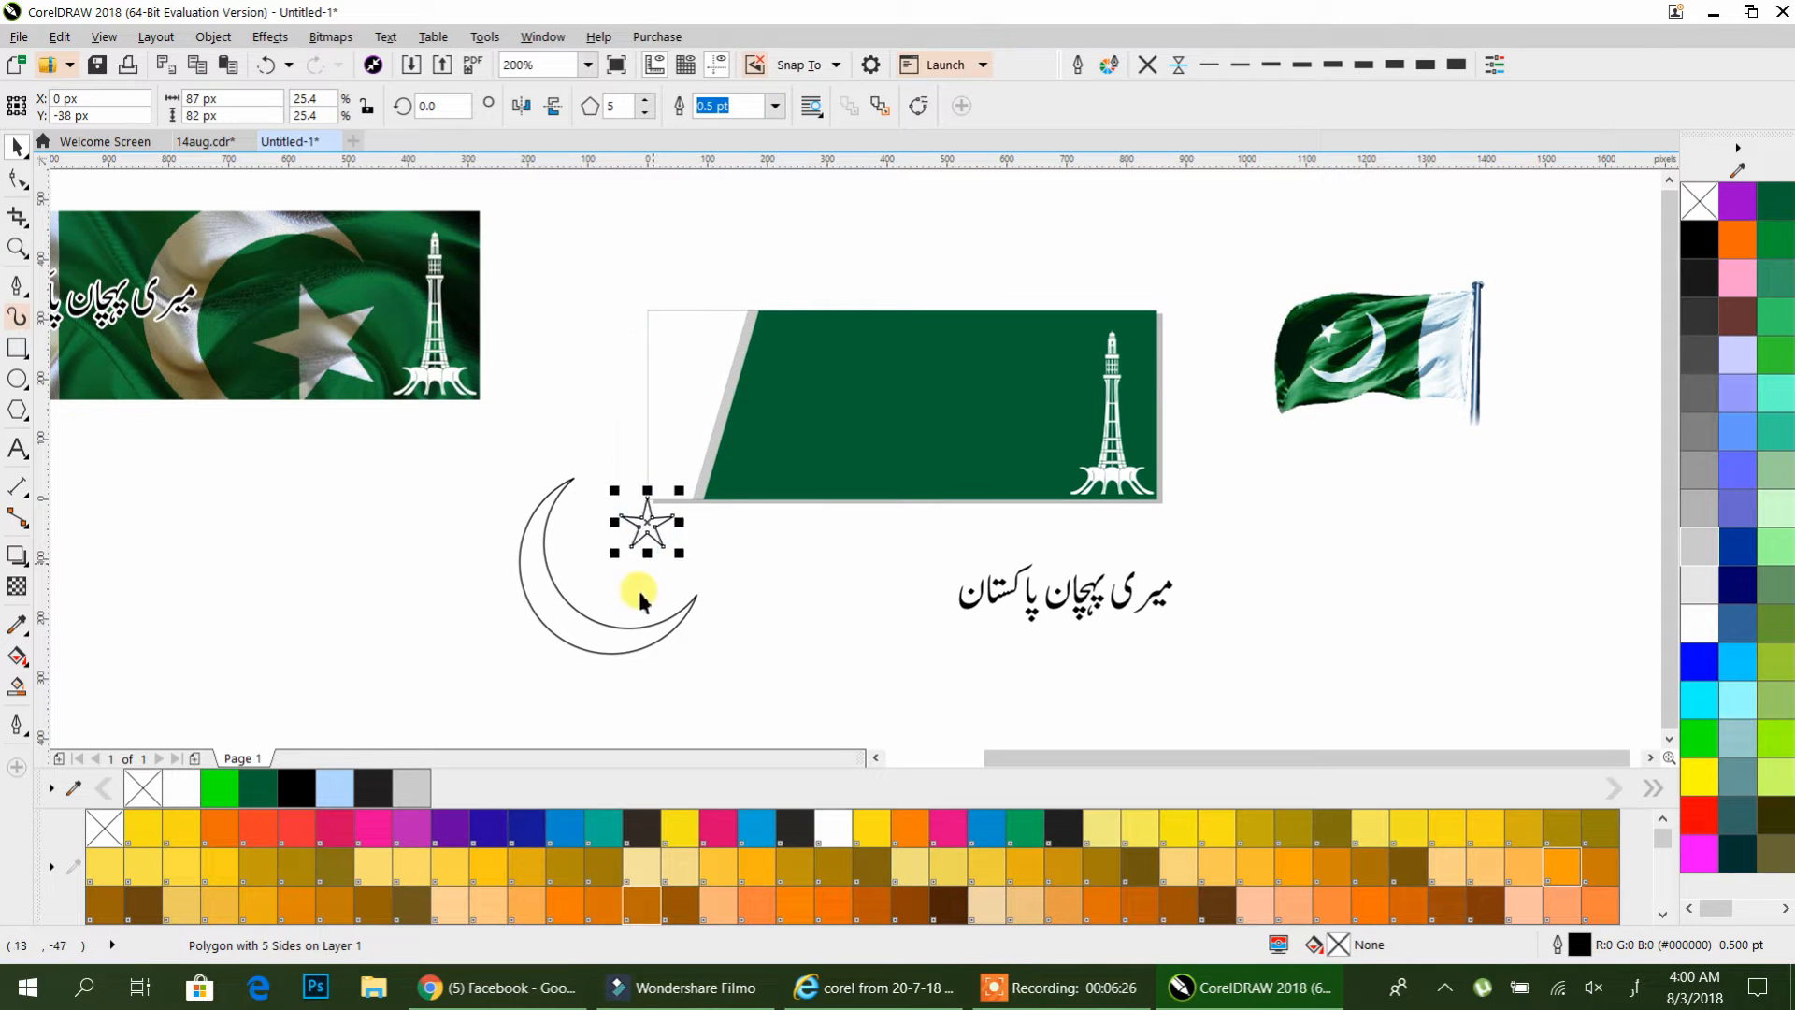
- Enlarge the five-pointed star slightly within the crescent's opening
{"action": "left_click", "coordinate": [586, 643], "text": "shift"}
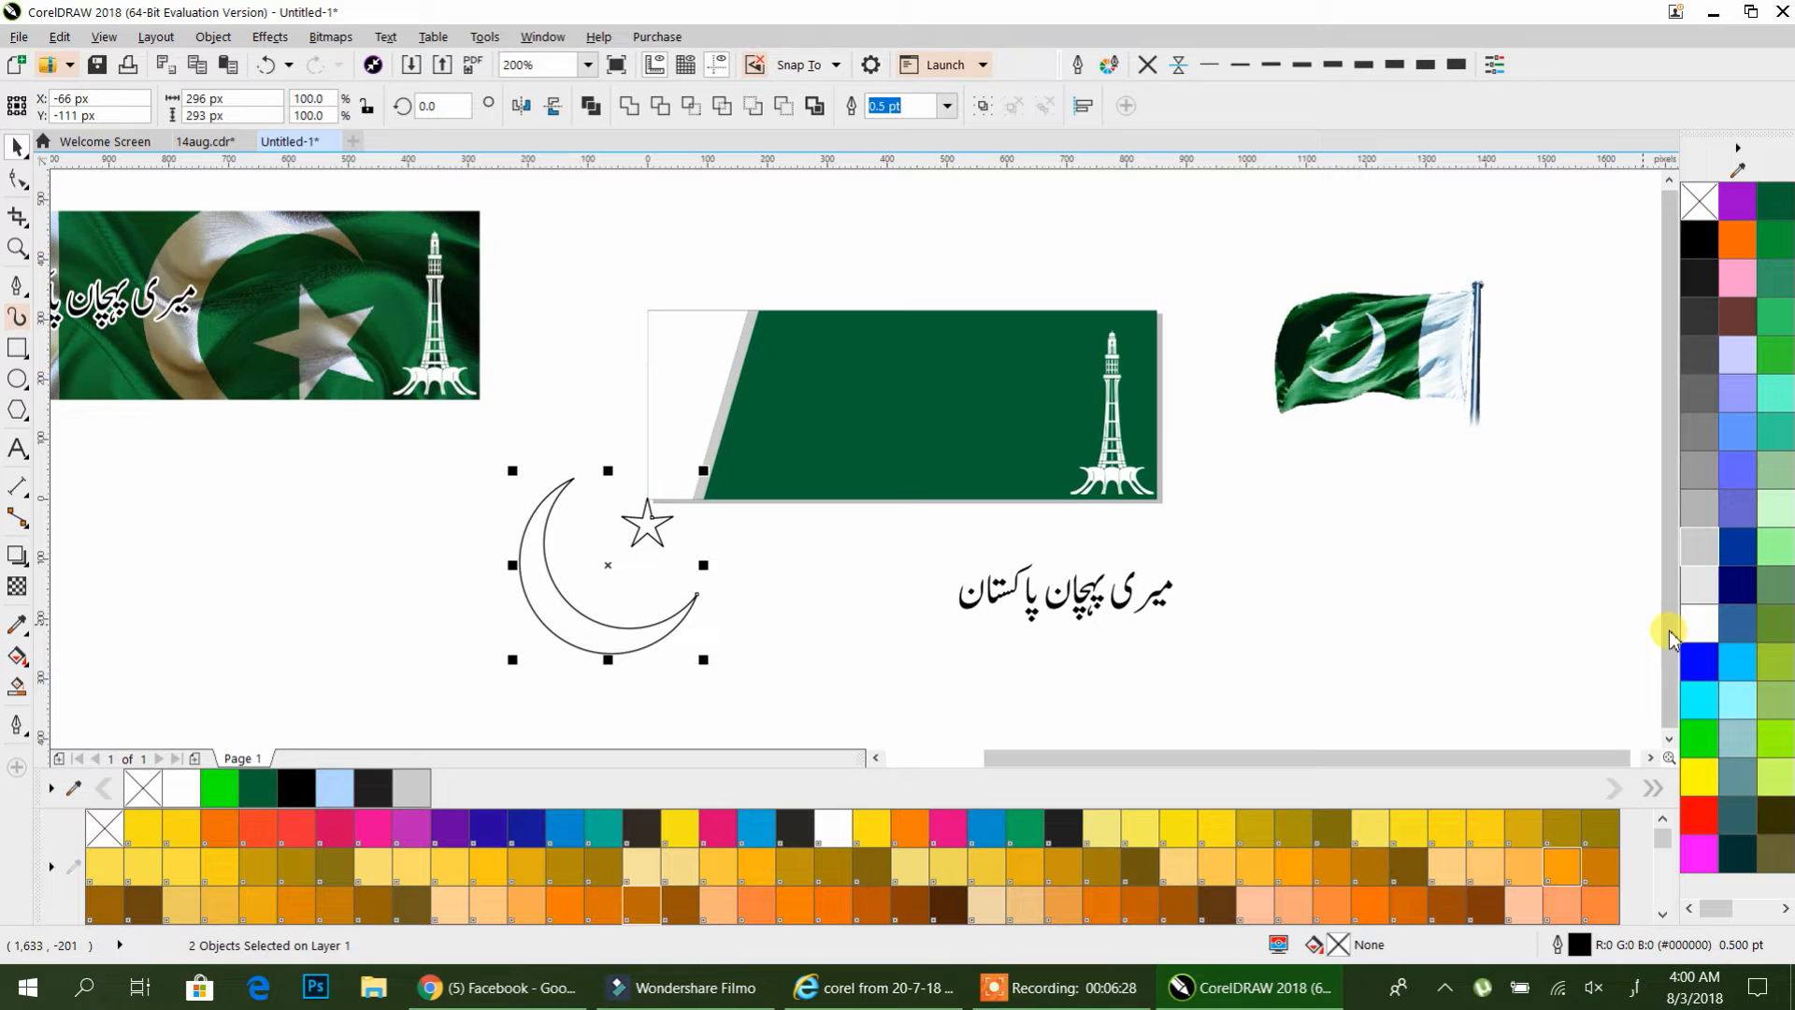
{"action": "left_click", "coordinate": [1175, 676]}
{"action": "left_click", "coordinate": [659, 551]}
{"action": "left_click_drag", "start_coordinate": [678, 551], "coordinate": [636, 612]}
- Fill the crescent and star with white, remove their outlines and weld them into one object
{"action": "left_click", "coordinate": [588, 624], "text": "shift"}
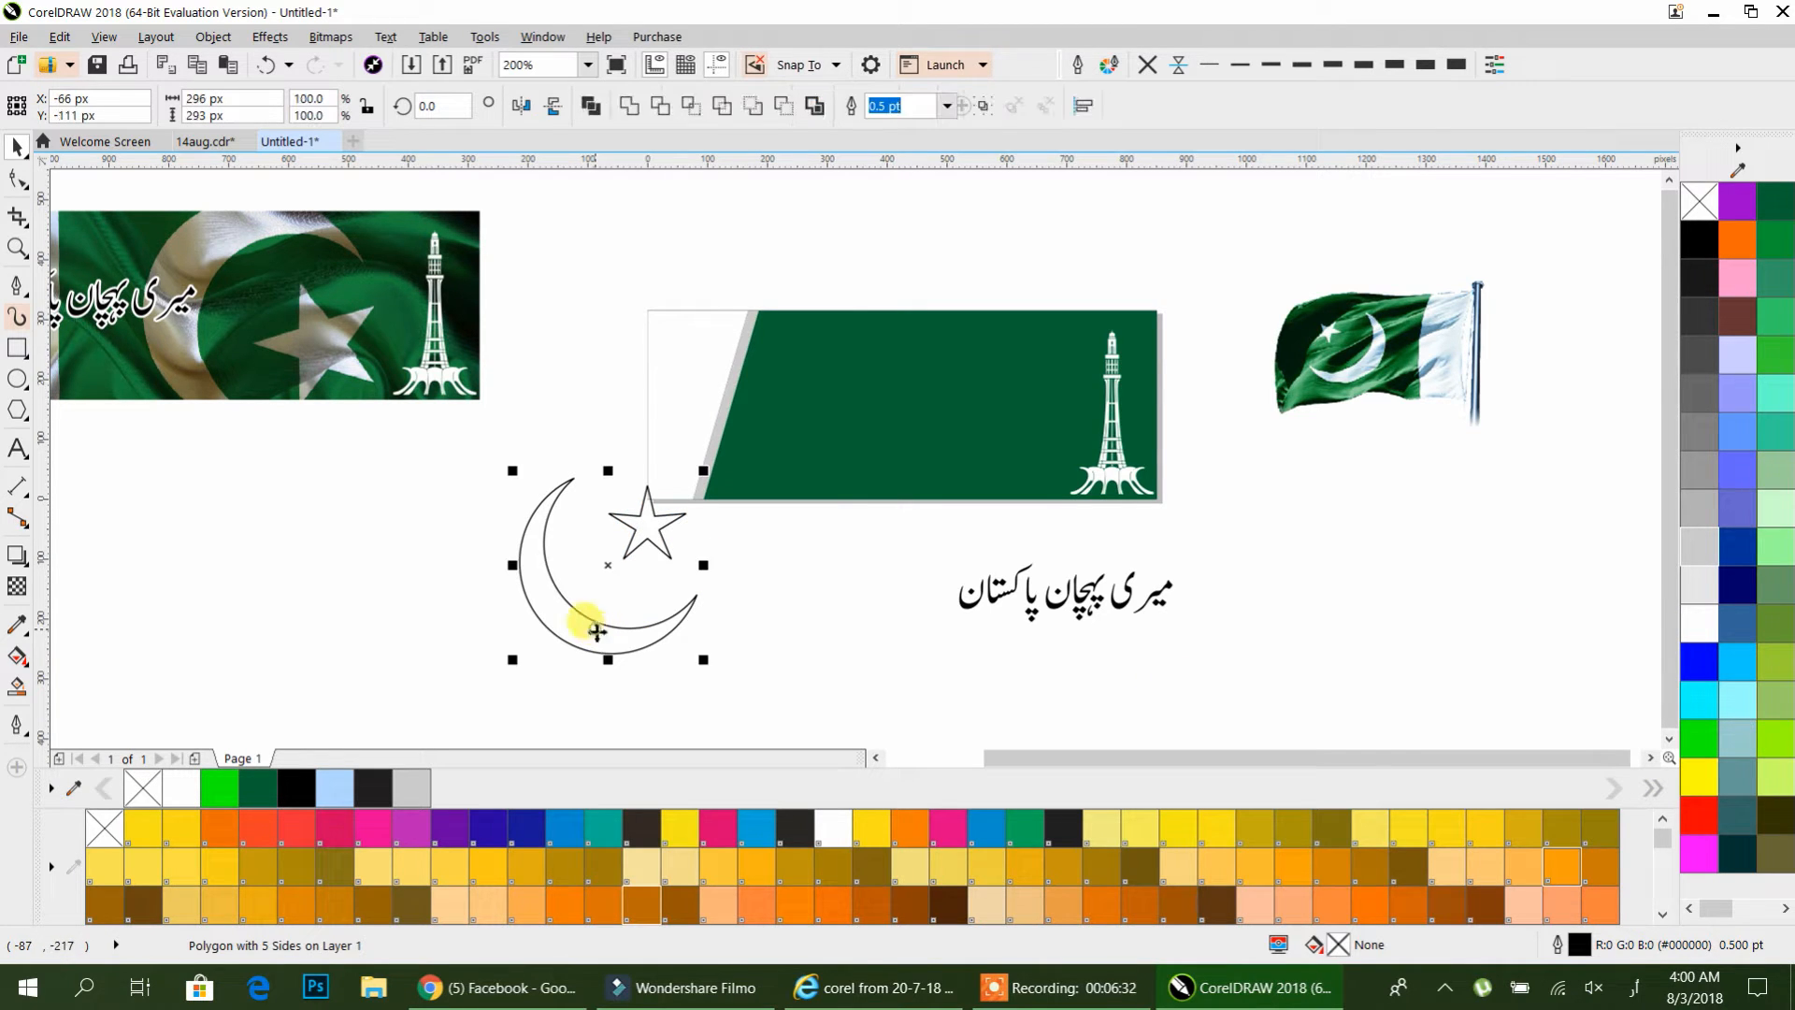
{"action": "left_click", "coordinate": [1703, 603]}
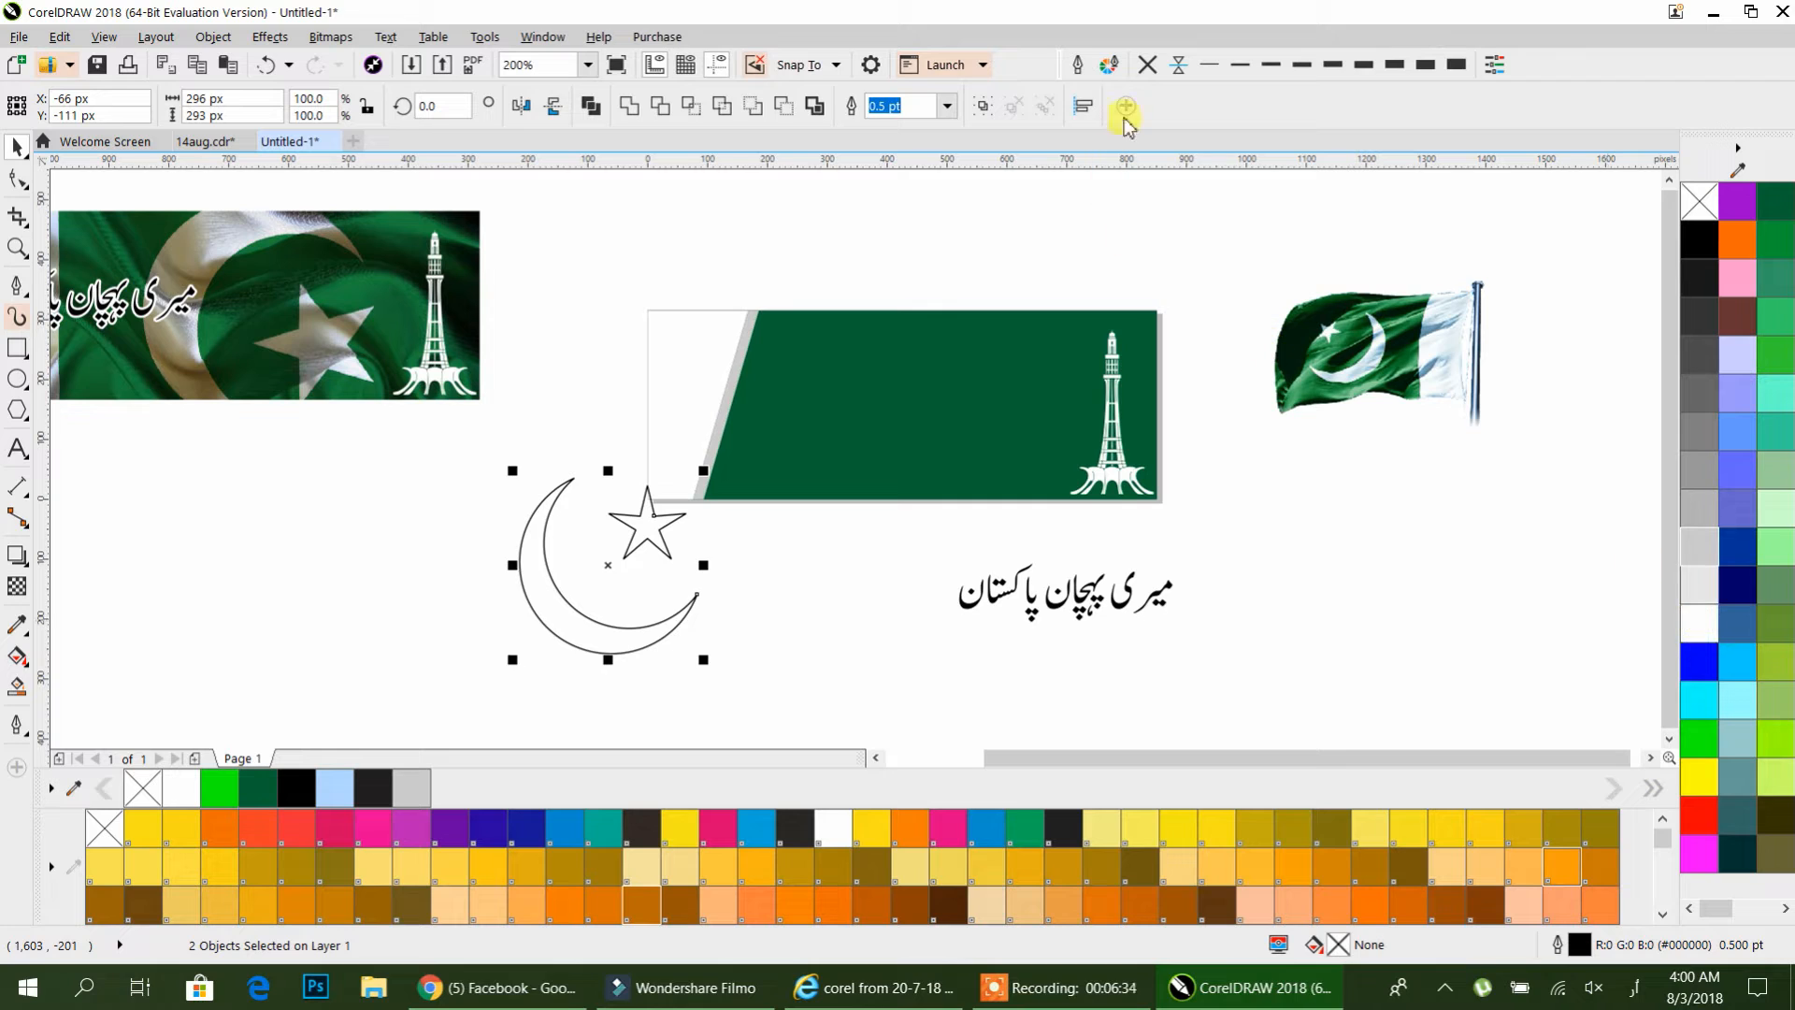
{"action": "left_click", "coordinate": [1144, 67]}
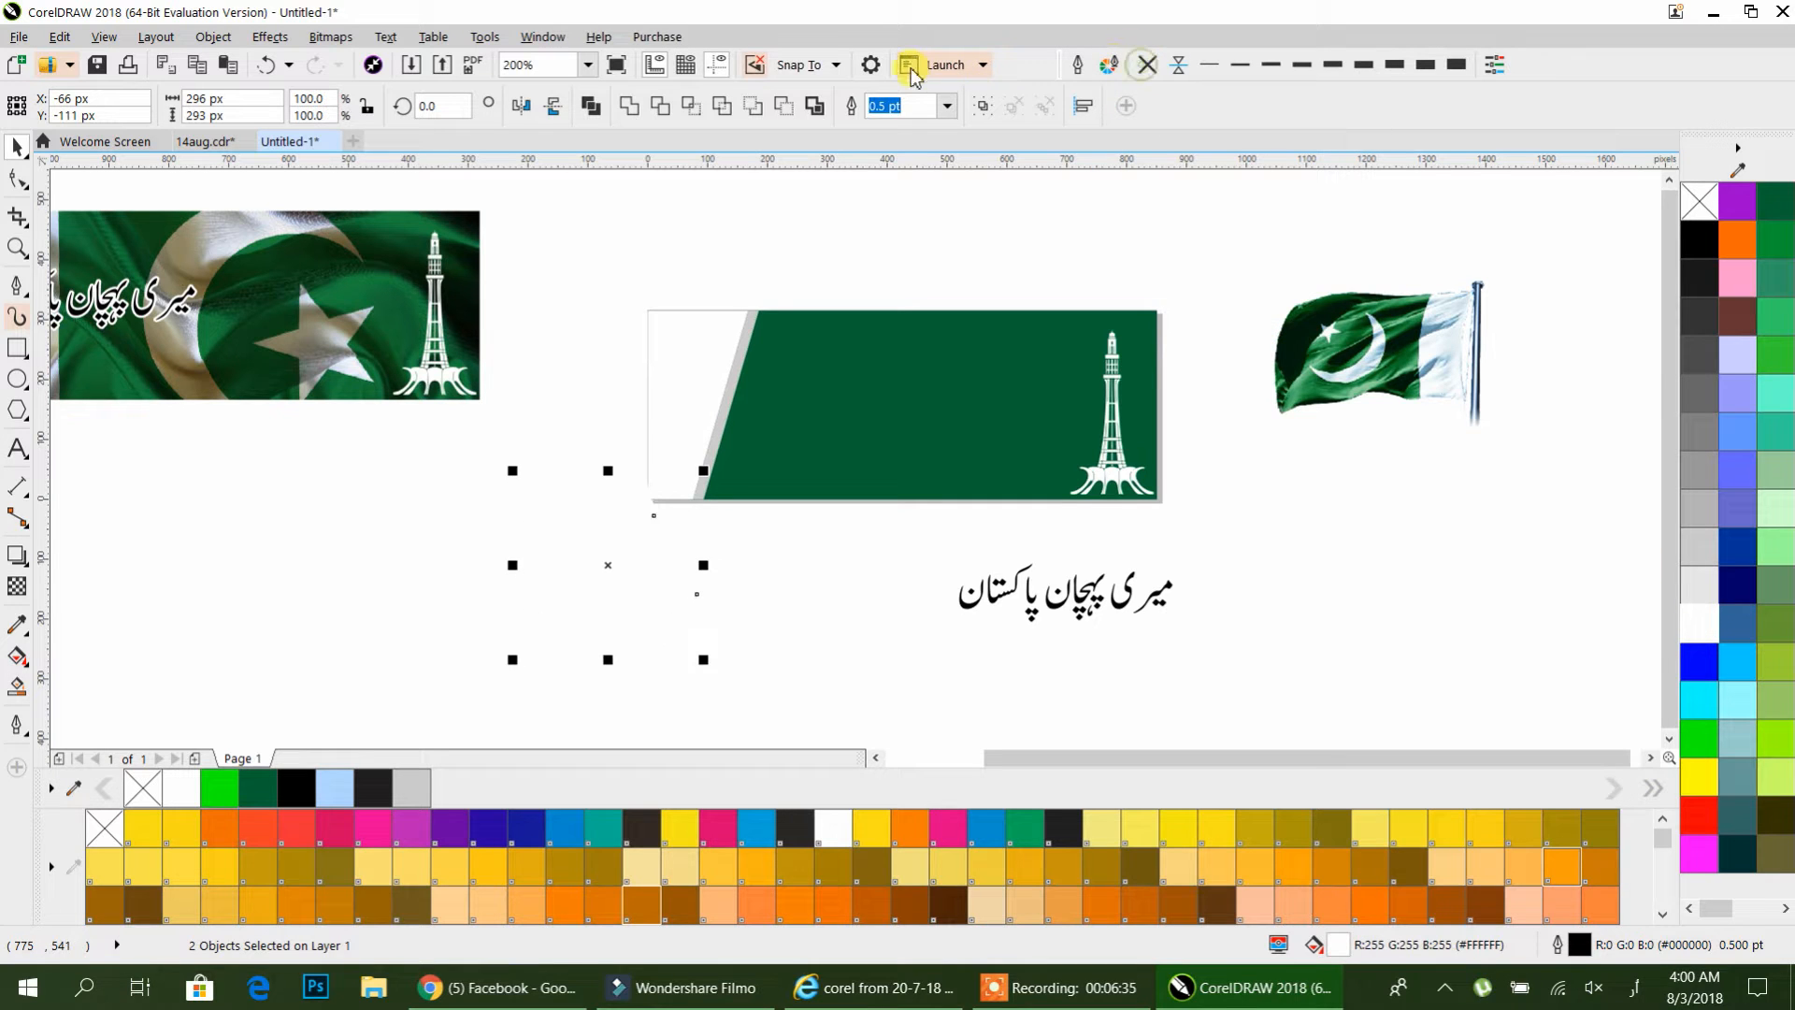
{"action": "left_click", "coordinate": [628, 113]}
- Scale the crescent and star to about 184 × 182 px on the green area and PowerClip them inside the banner rectangle
{"action": "left_click_drag", "start_coordinate": [589, 513], "coordinate": [917, 415]}
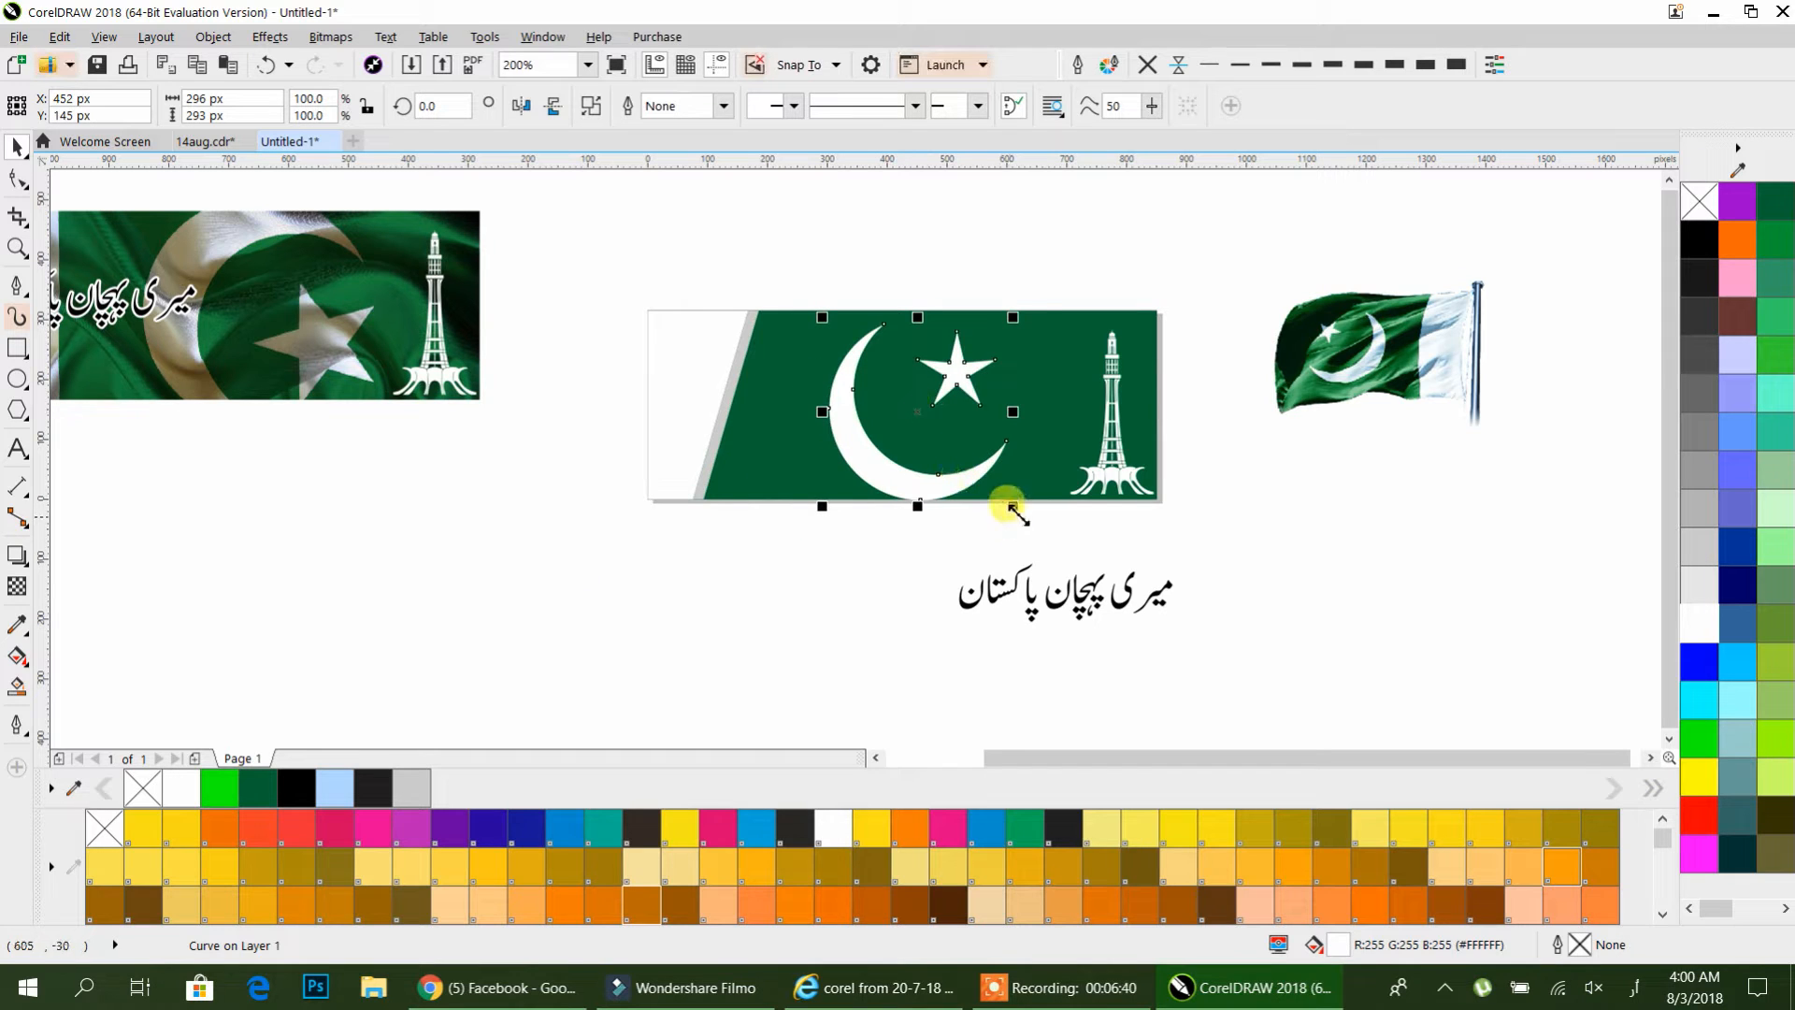
{"action": "left_click_drag", "start_coordinate": [1012, 506], "coordinate": [975, 381]}
{"action": "right_click", "coordinate": [975, 380]}
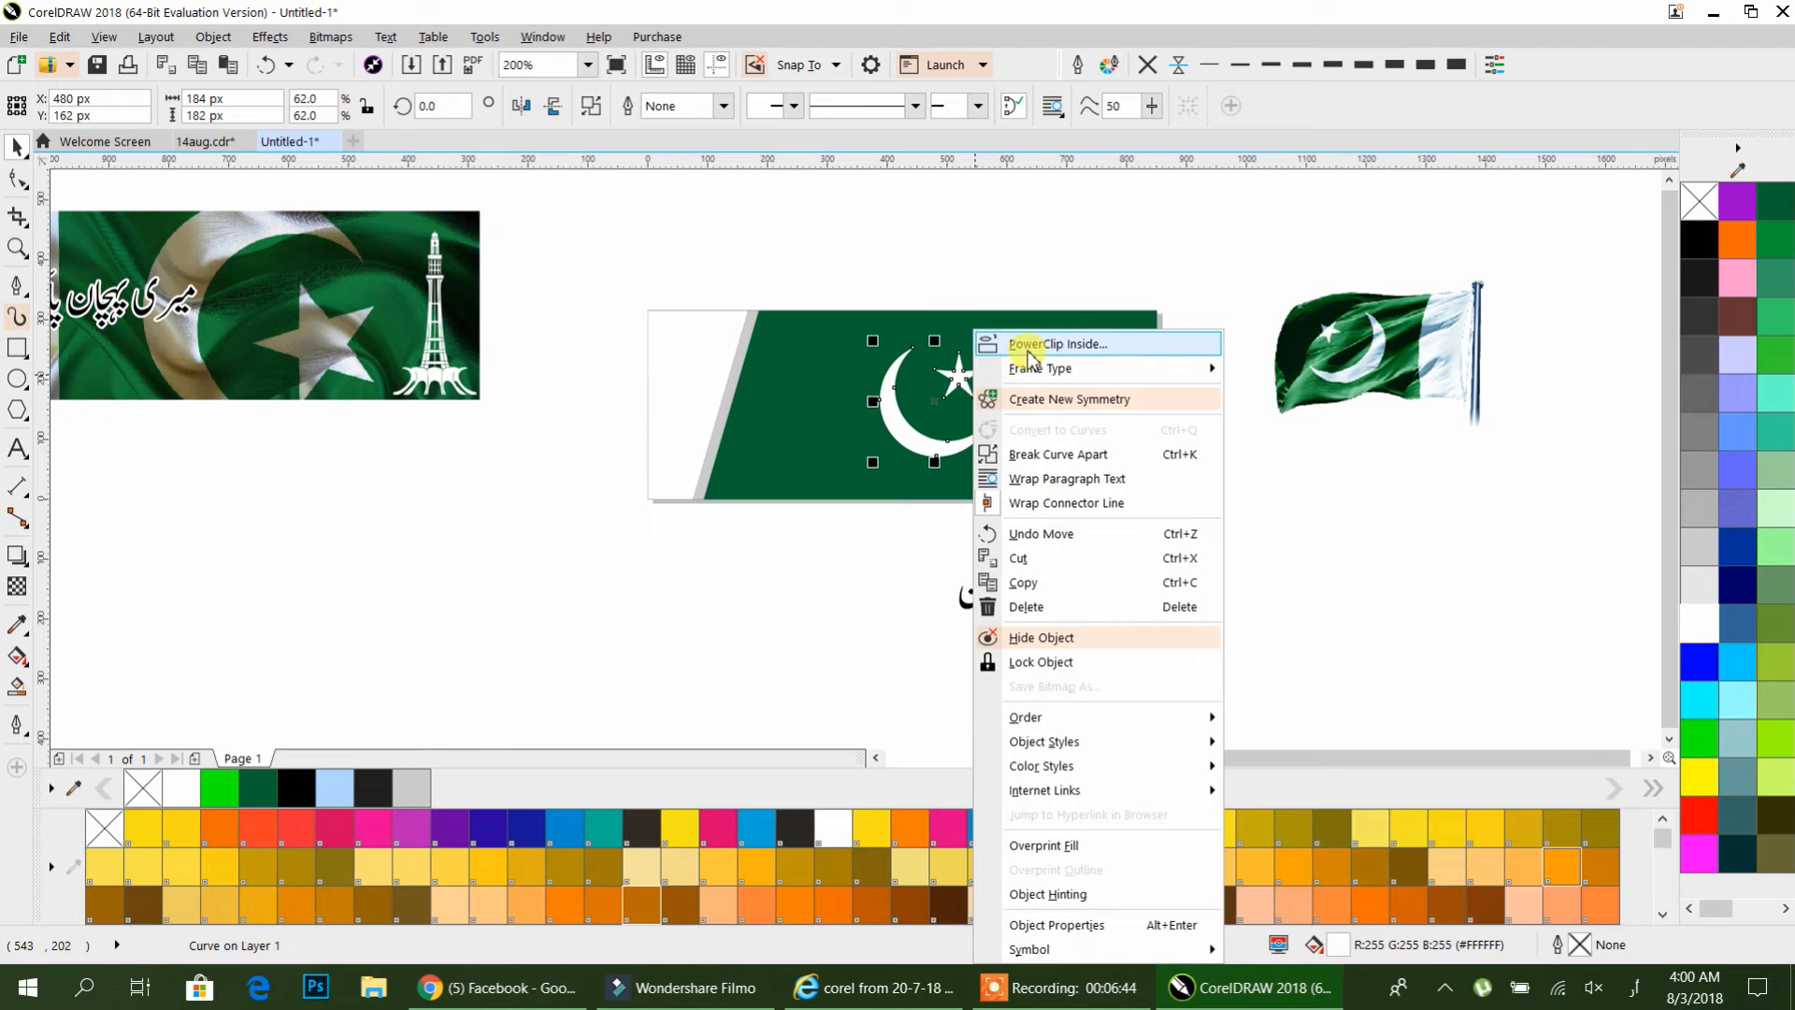
{"action": "left_click", "coordinate": [1029, 346]}
{"action": "left_click", "coordinate": [1022, 345]}
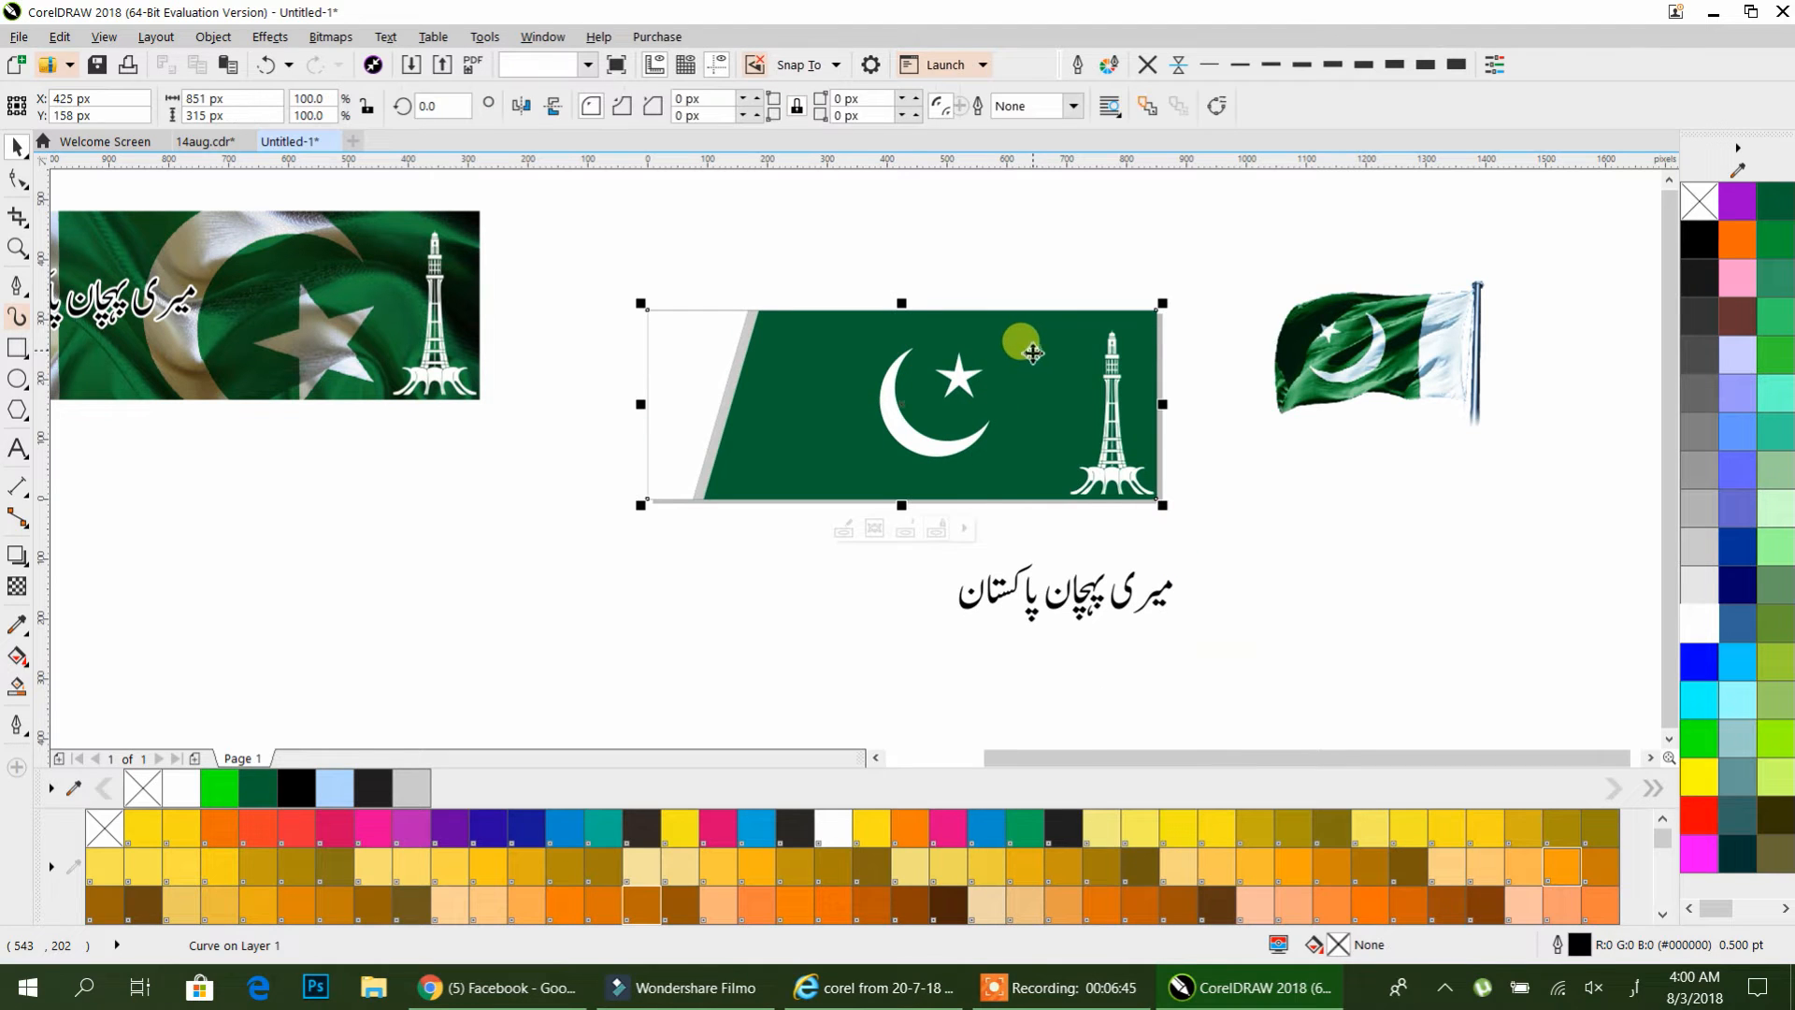
{"action": "left_click", "coordinate": [935, 597]}
- Shrink the waving flag image and place it against the upper part of the white tower
{"action": "scroll", "coordinate": [888, 472], "scroll_direction": "up", "scroll_amount": 2}
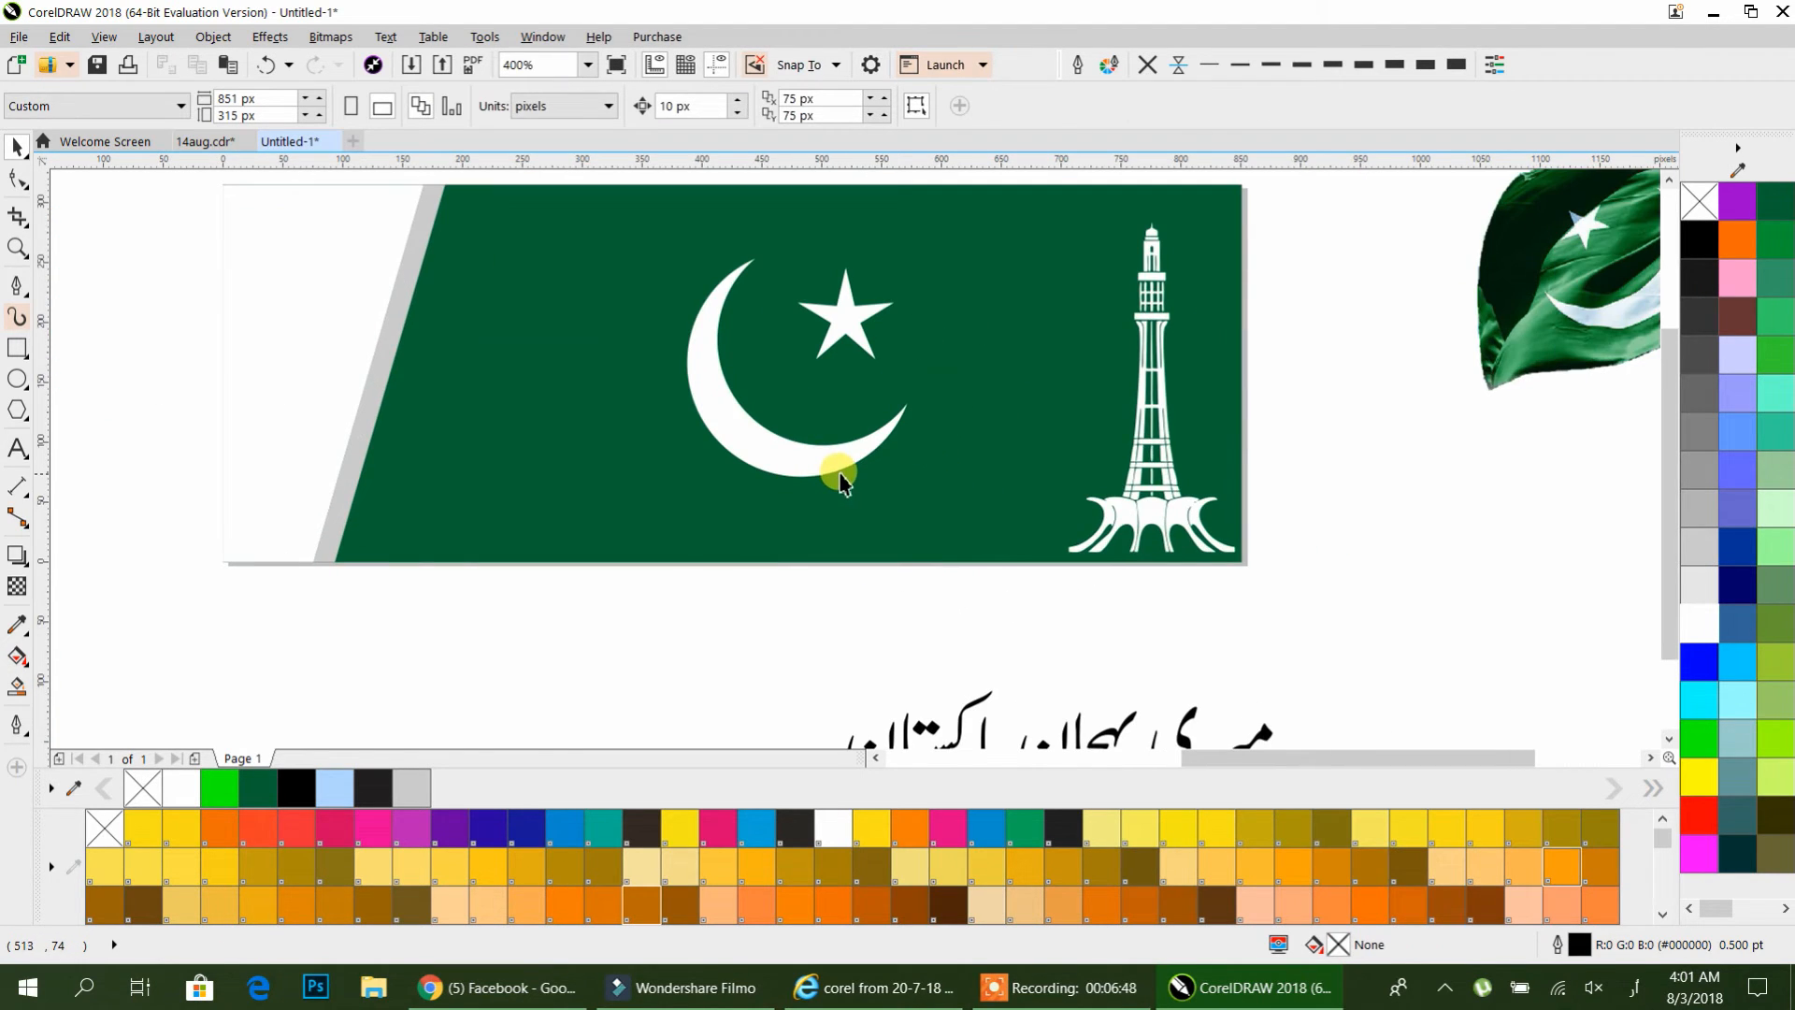
{"action": "scroll", "coordinate": [839, 480], "scroll_direction": "down", "scroll_amount": 2}
{"action": "scroll", "coordinate": [773, 479], "scroll_direction": "down", "scroll_amount": 1}
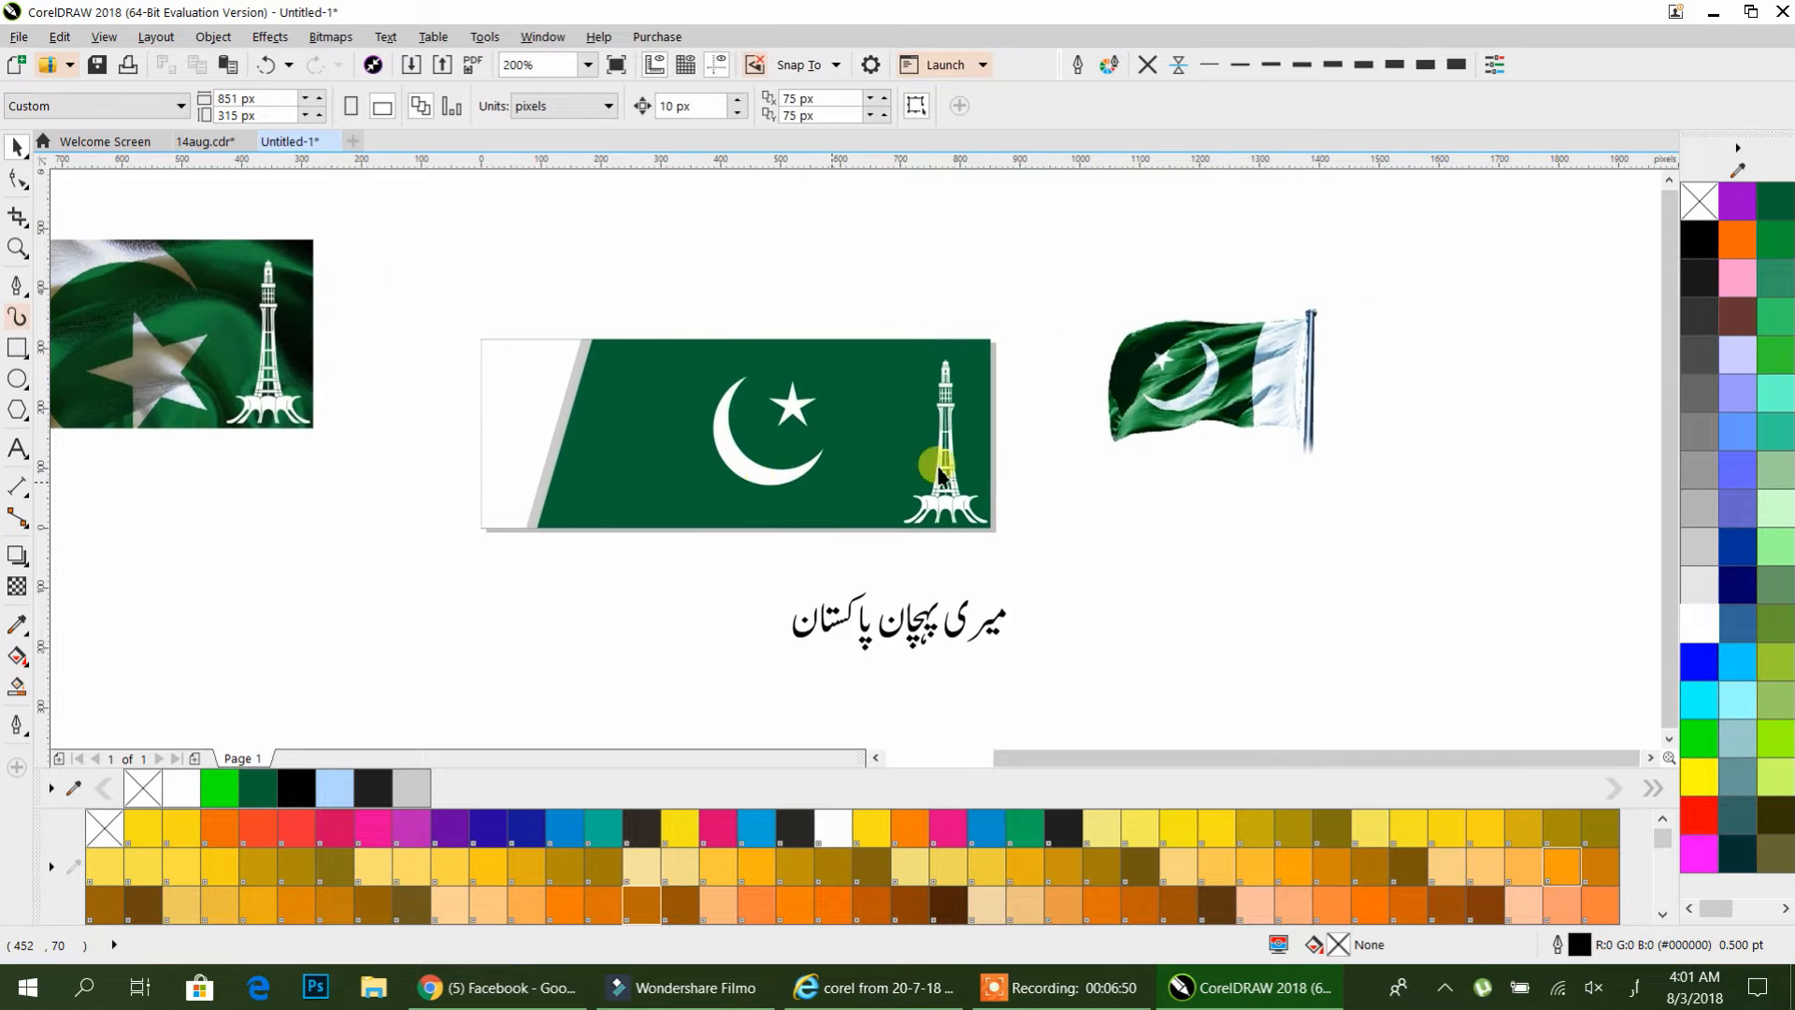
{"action": "left_click", "coordinate": [1244, 383]}
{"action": "left_click_drag", "start_coordinate": [1361, 460], "coordinate": [1036, 411]}
{"action": "left_click", "coordinate": [1058, 417]}
{"action": "scroll", "coordinate": [935, 402], "scroll_direction": "up", "scroll_amount": 2}
{"action": "scroll", "coordinate": [989, 380], "scroll_direction": "down", "scroll_amount": 2}
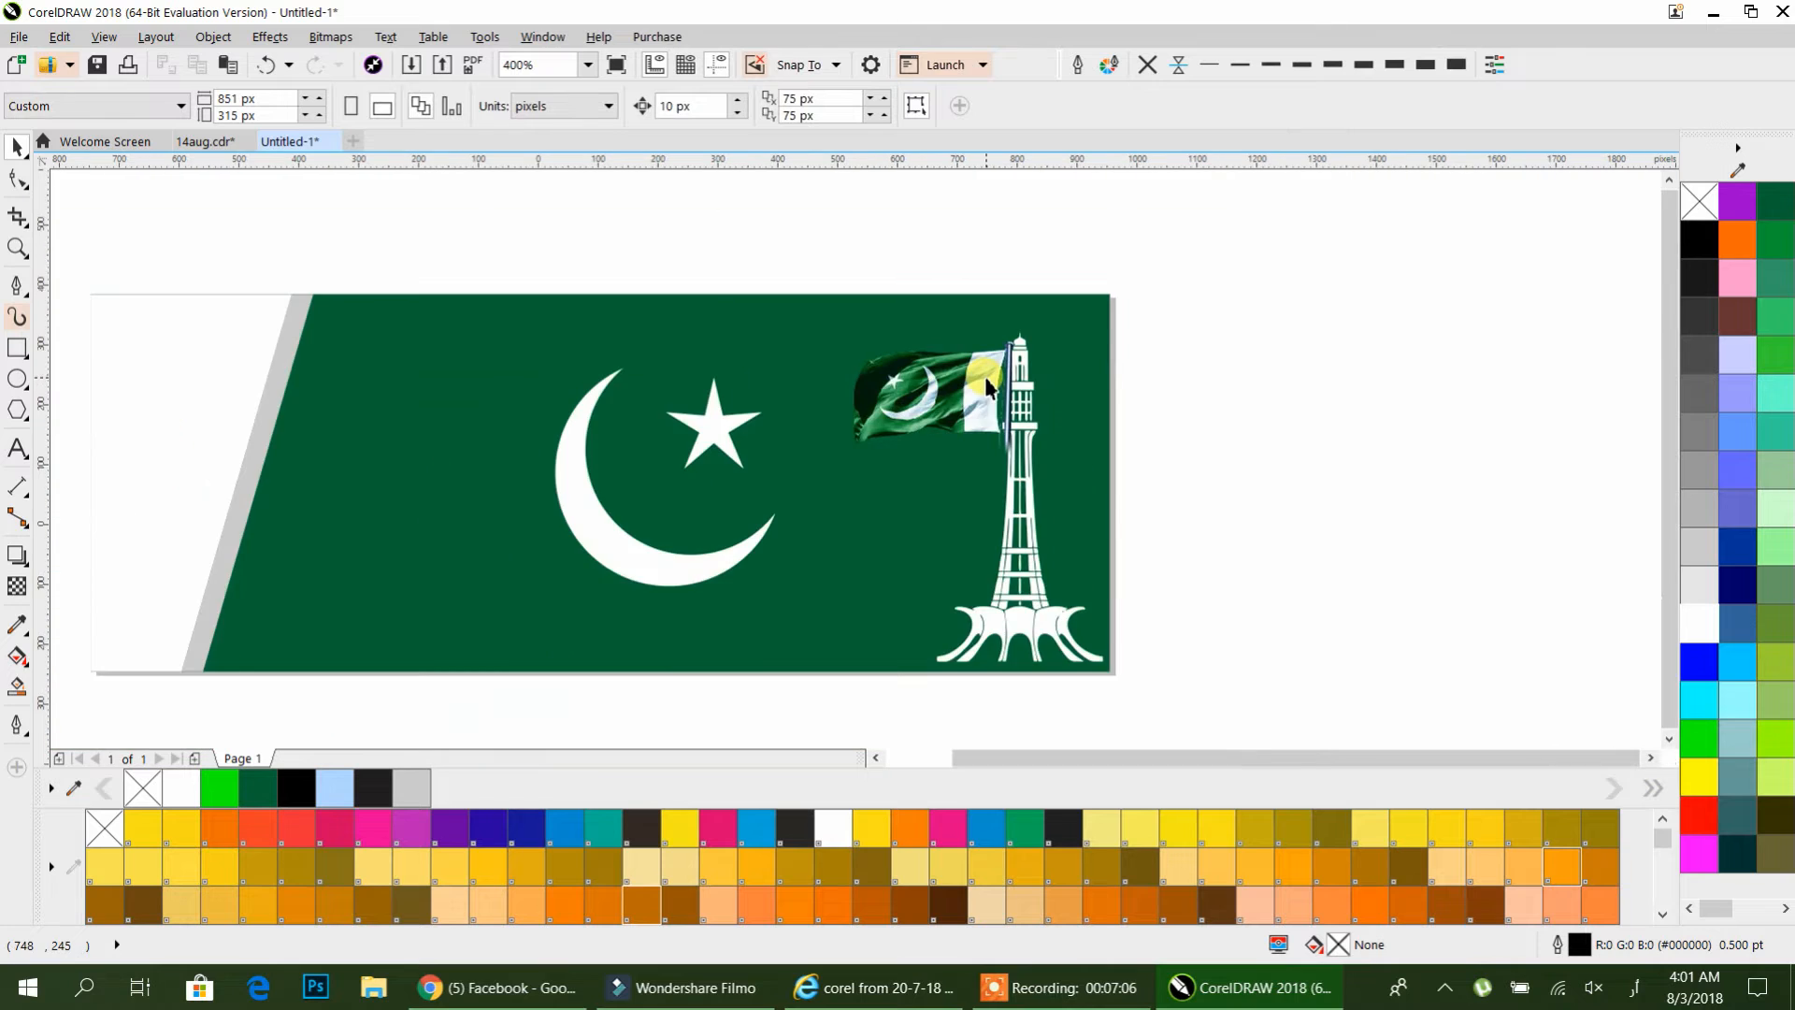
- Place the Urdu text with a white outline low on the banner and raise the clipped crescent and star to X 494, Y 208 px
{"action": "left_click_drag", "start_coordinate": [827, 540], "coordinate": [791, 506]}
{"action": "left_click", "coordinate": [823, 589]}
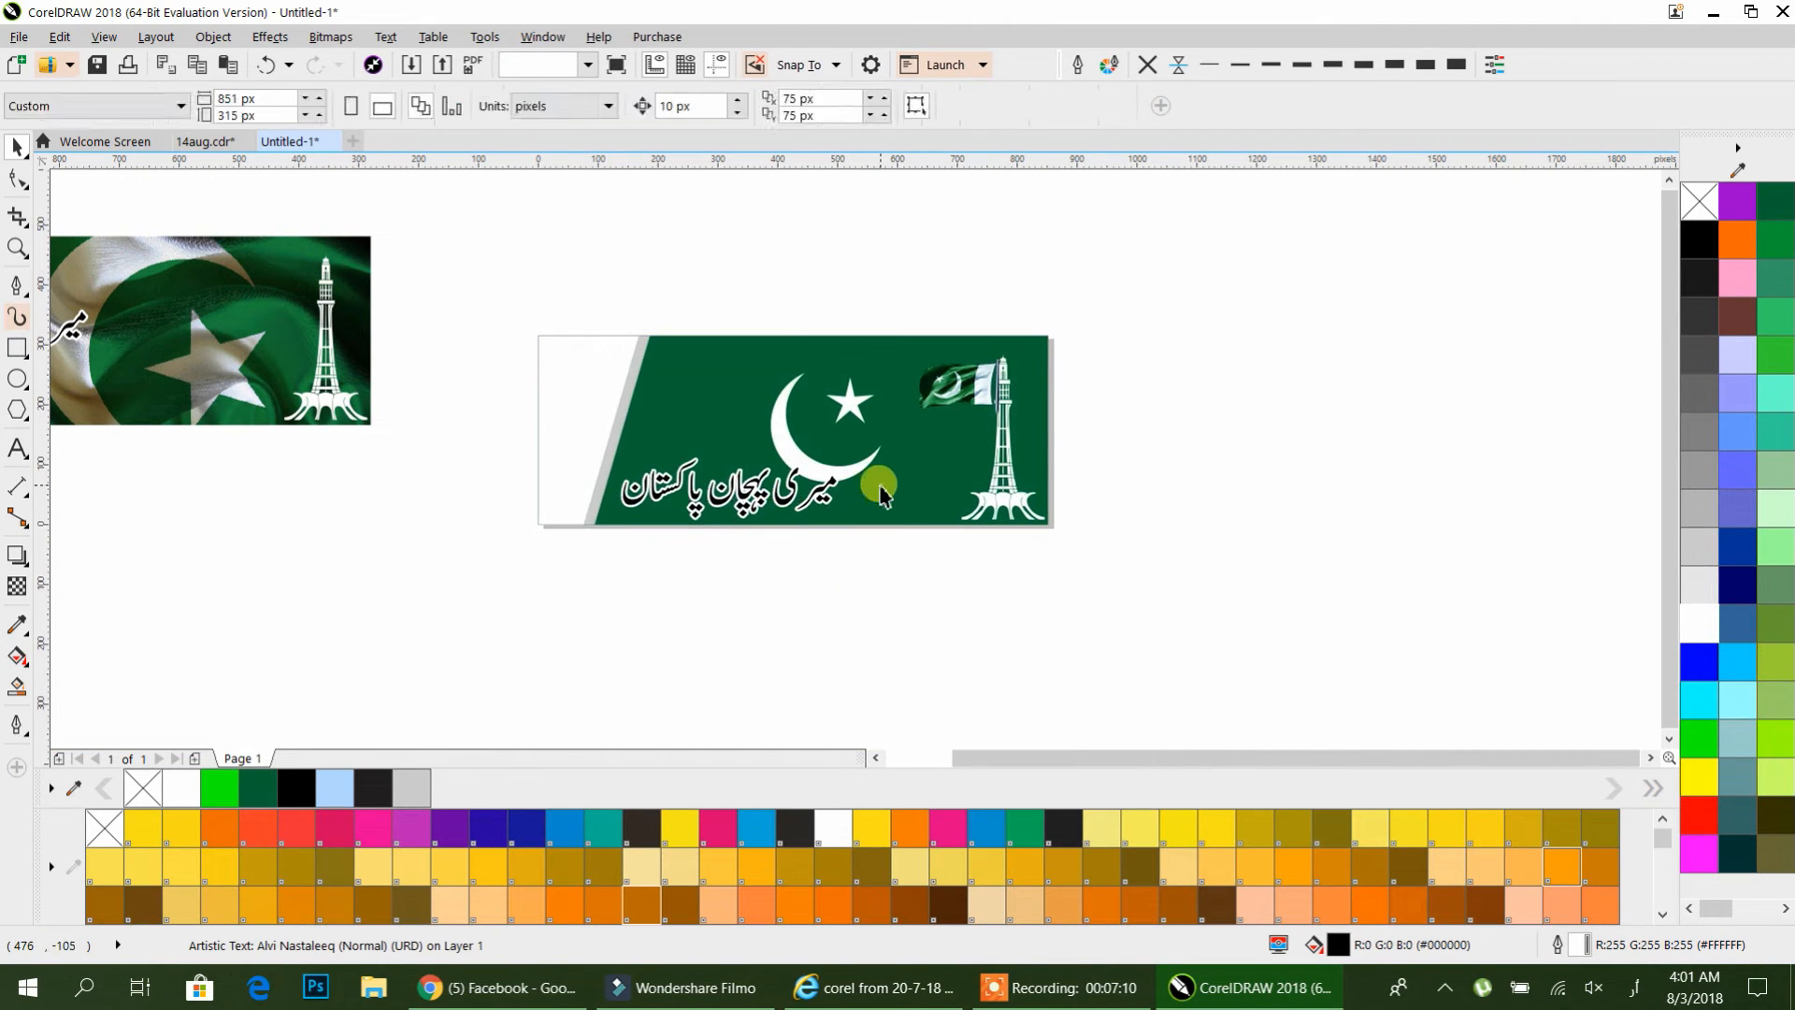
{"action": "left_click", "coordinate": [860, 473]}
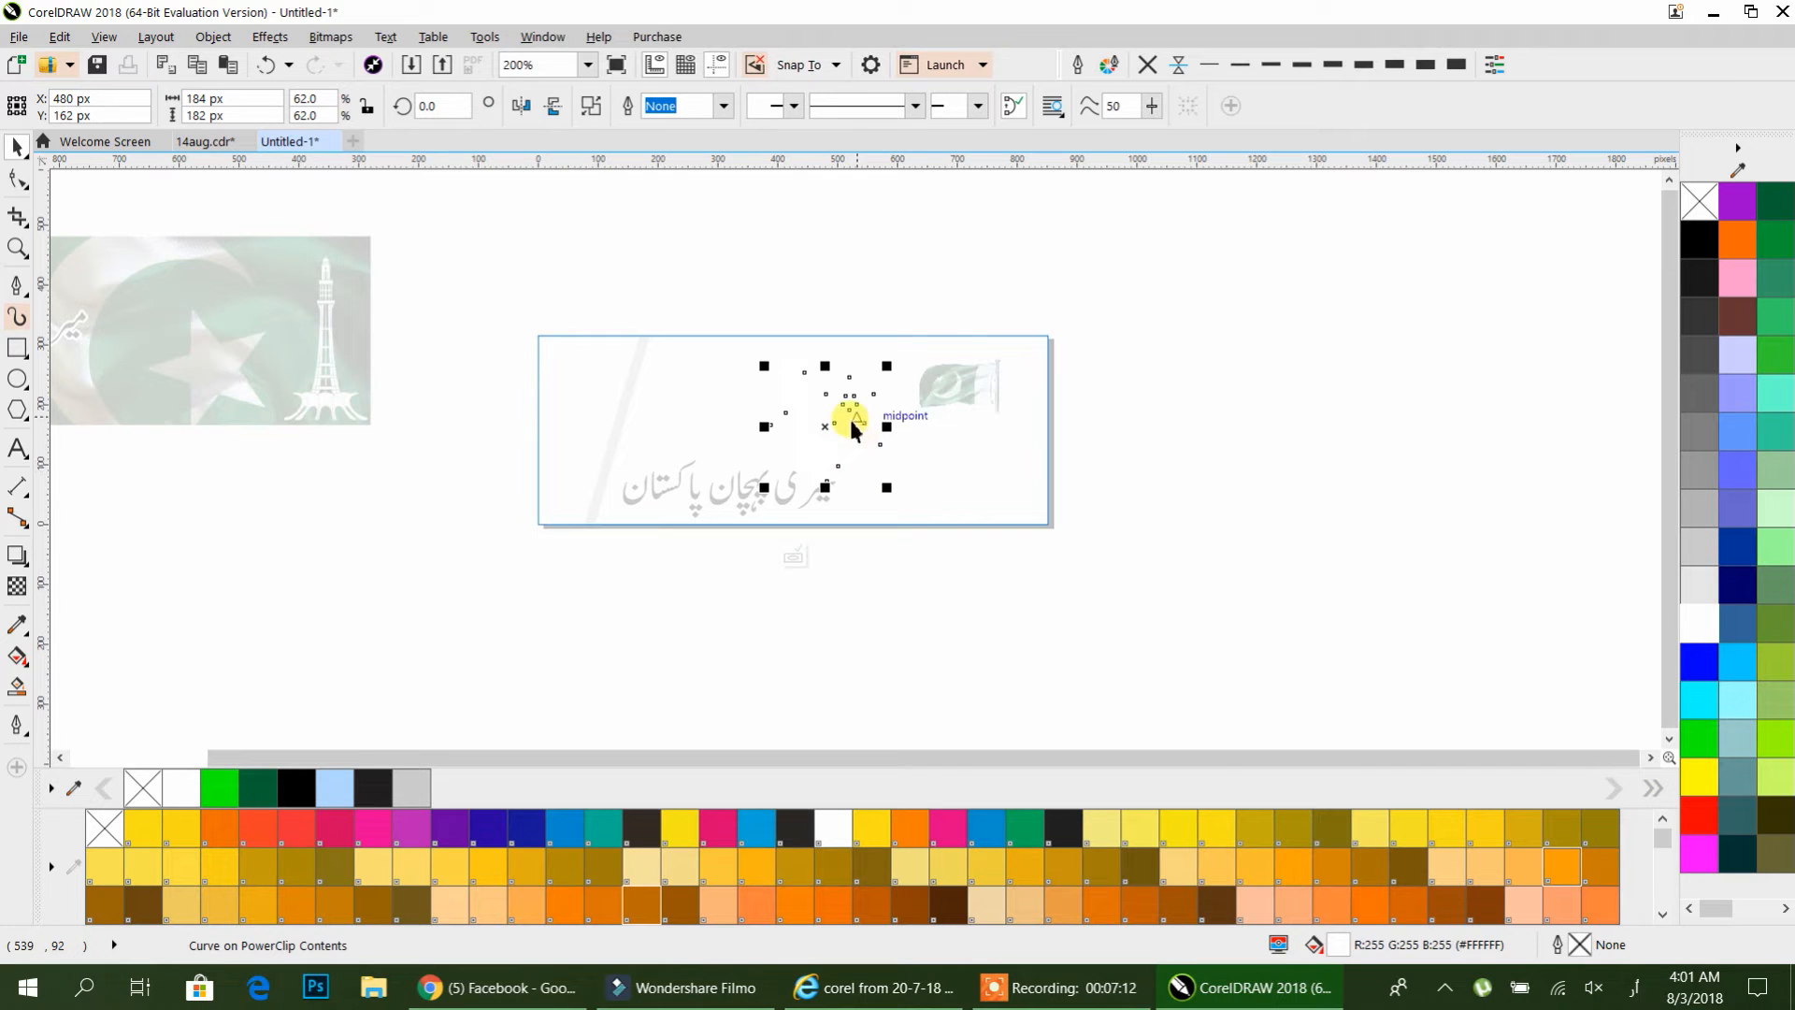
{"action": "left_click_drag", "start_coordinate": [829, 433], "coordinate": [837, 426]}
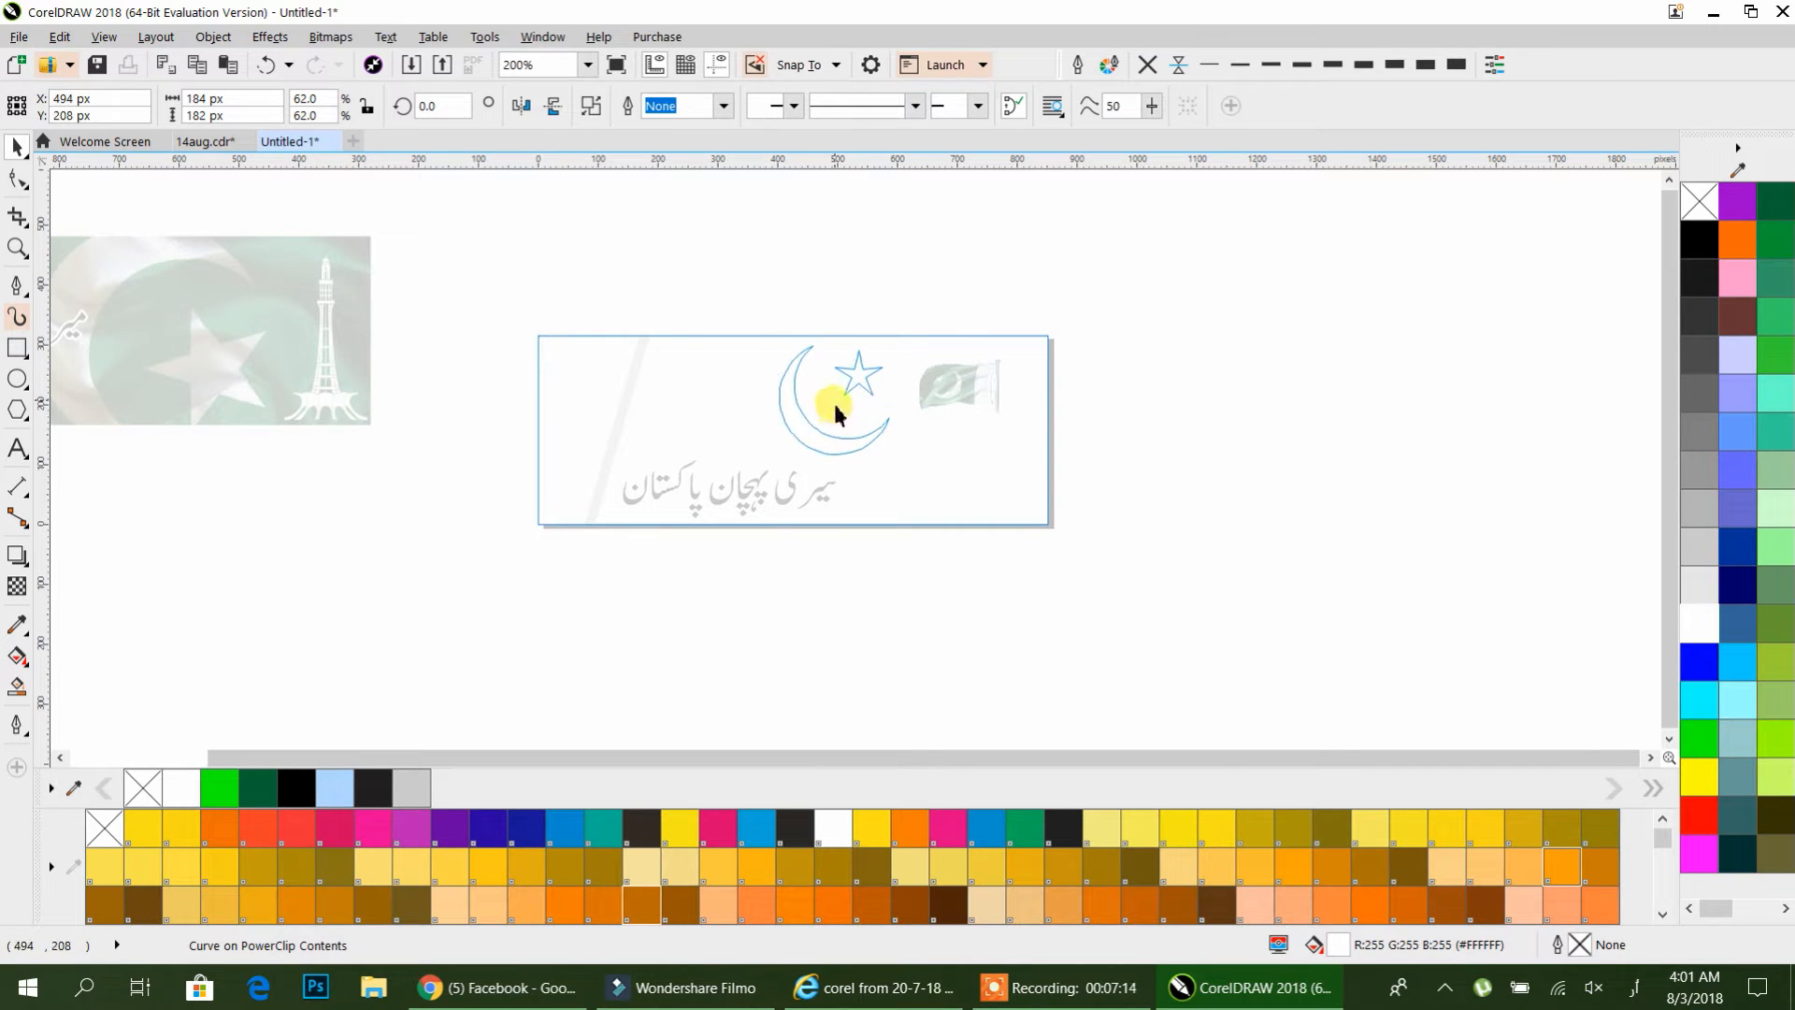
{"action": "left_click", "coordinate": [900, 568], "text": "ctrl"}
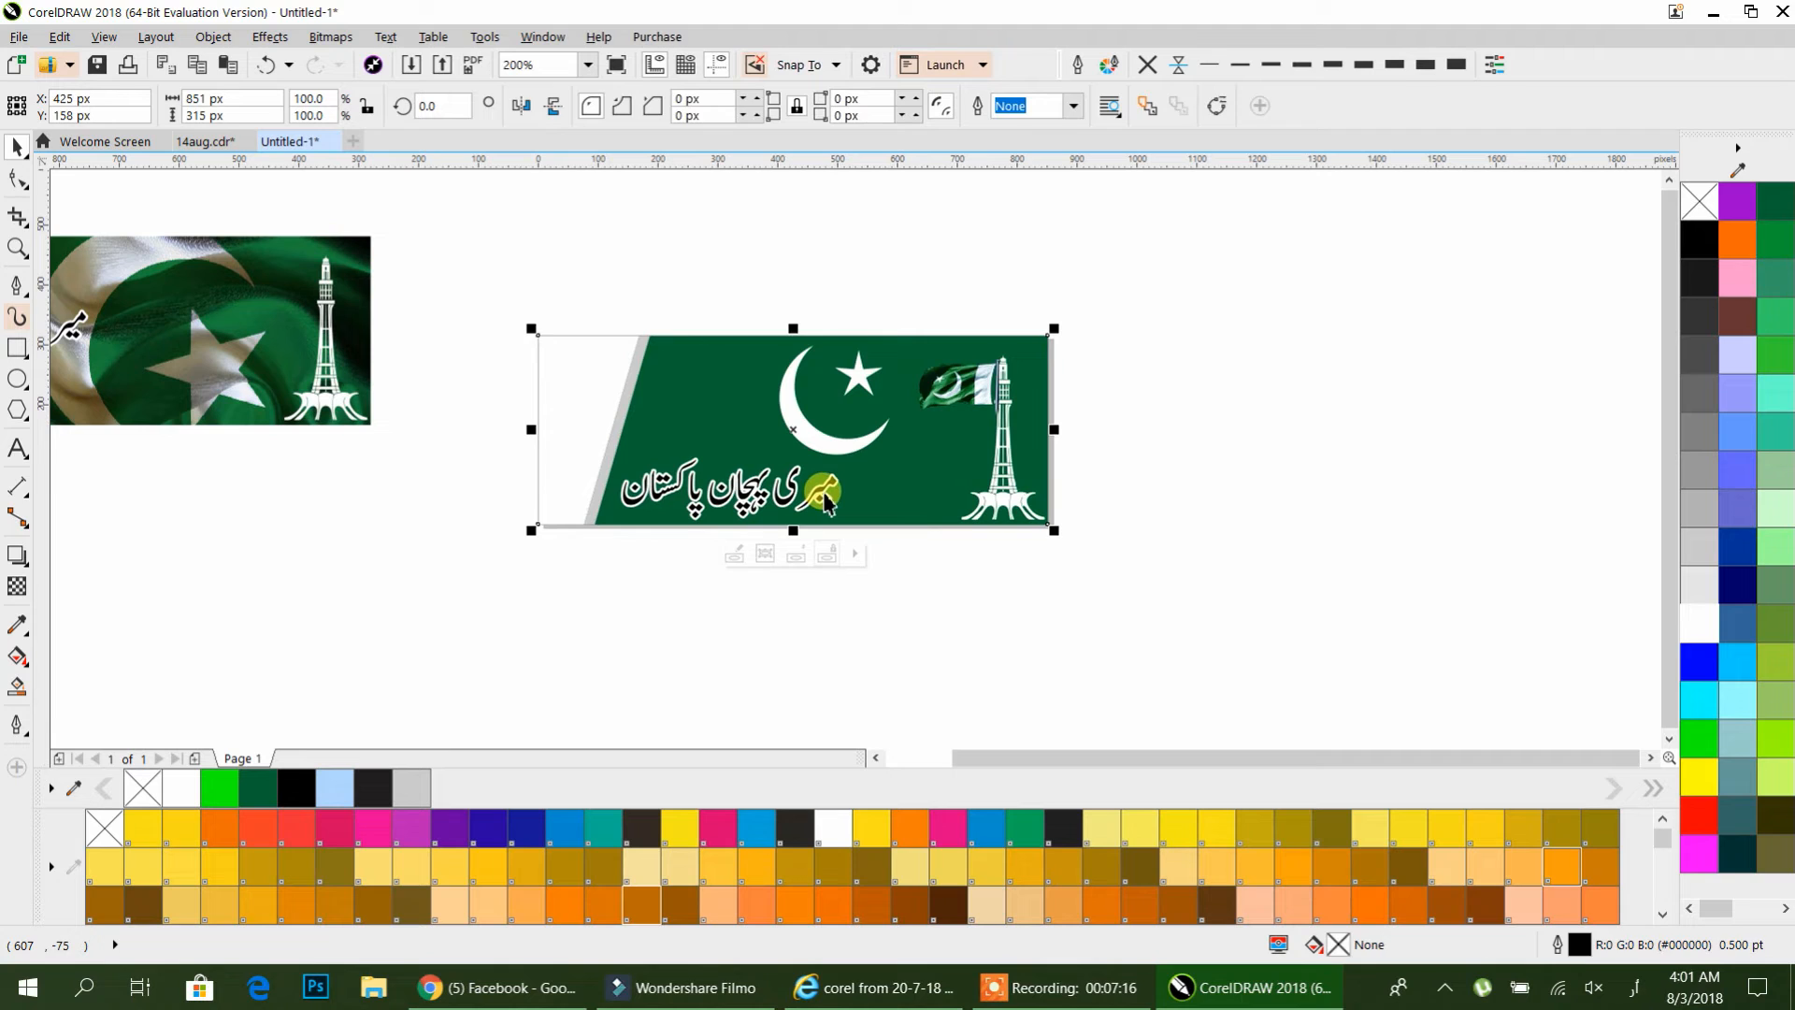
- Nudge the Urdu text slightly right and up beneath the crescent
{"action": "left_click_drag", "start_coordinate": [823, 491], "coordinate": [837, 488]}
{"action": "left_click", "coordinate": [888, 623]}
{"action": "left_click_drag", "start_coordinate": [768, 580], "coordinate": [924, 611]}
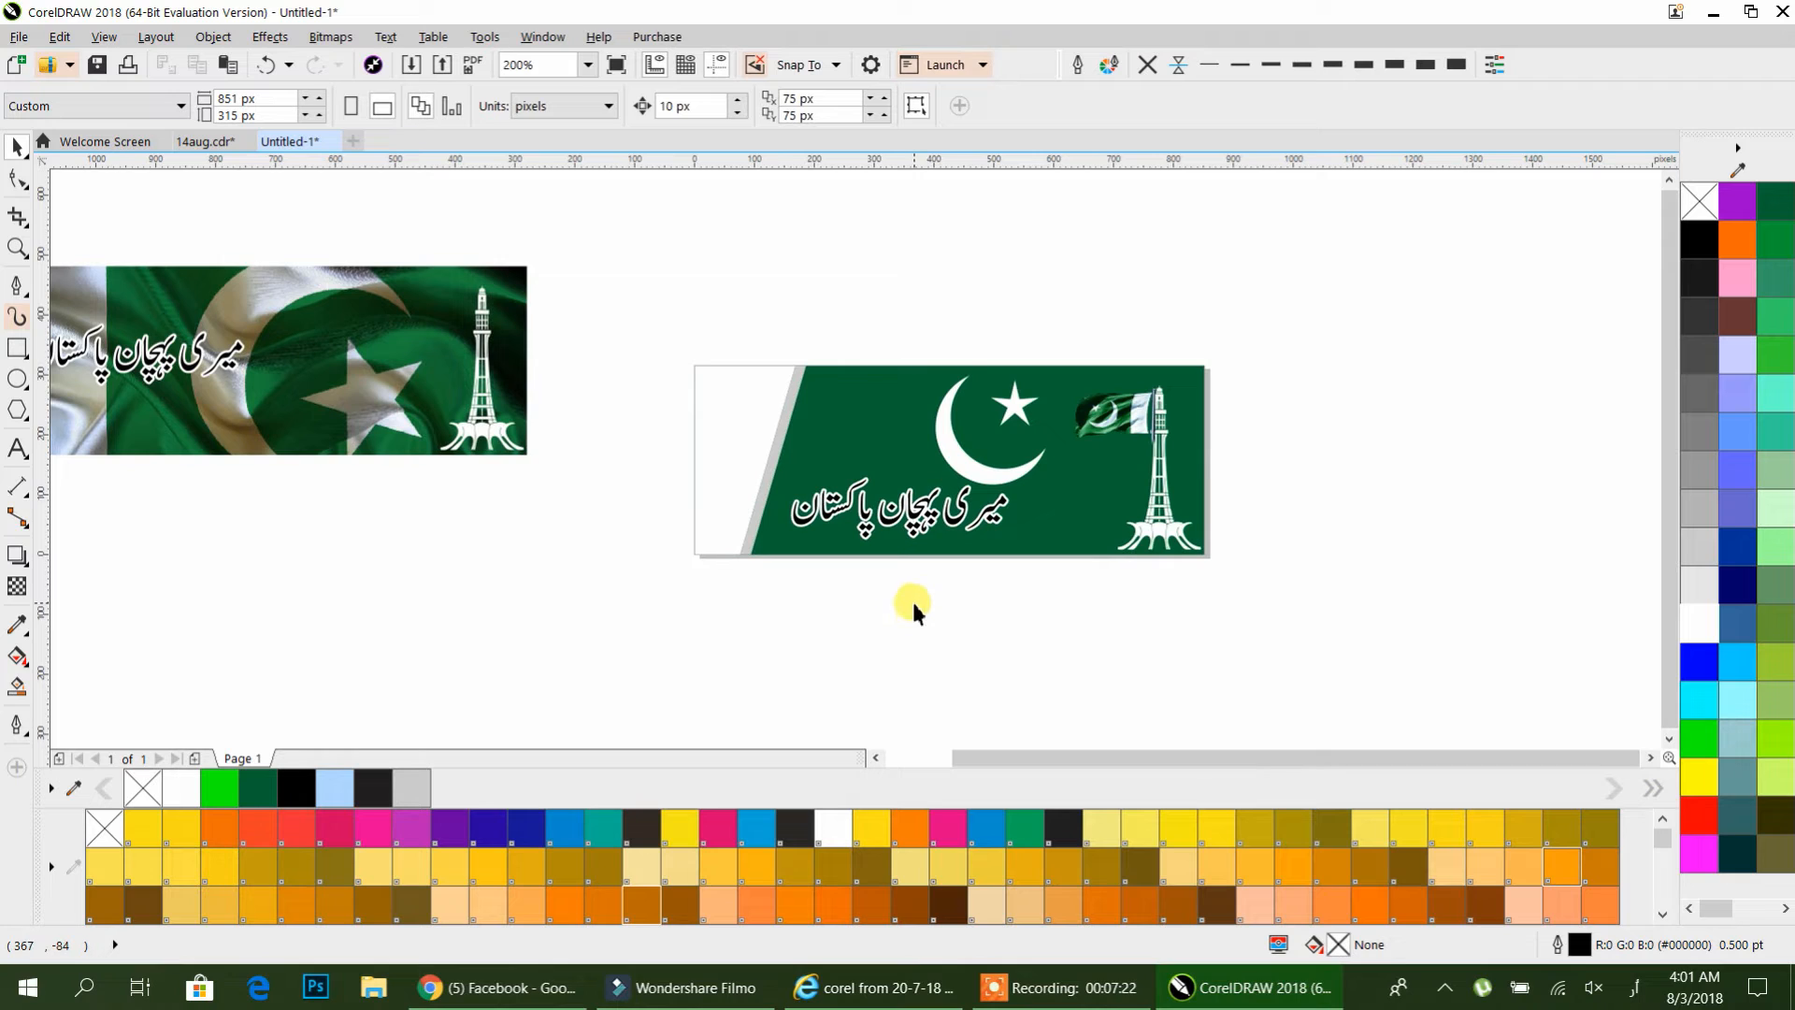
{"action": "left_click_drag", "start_coordinate": [1102, 490], "coordinate": [1176, 458]}
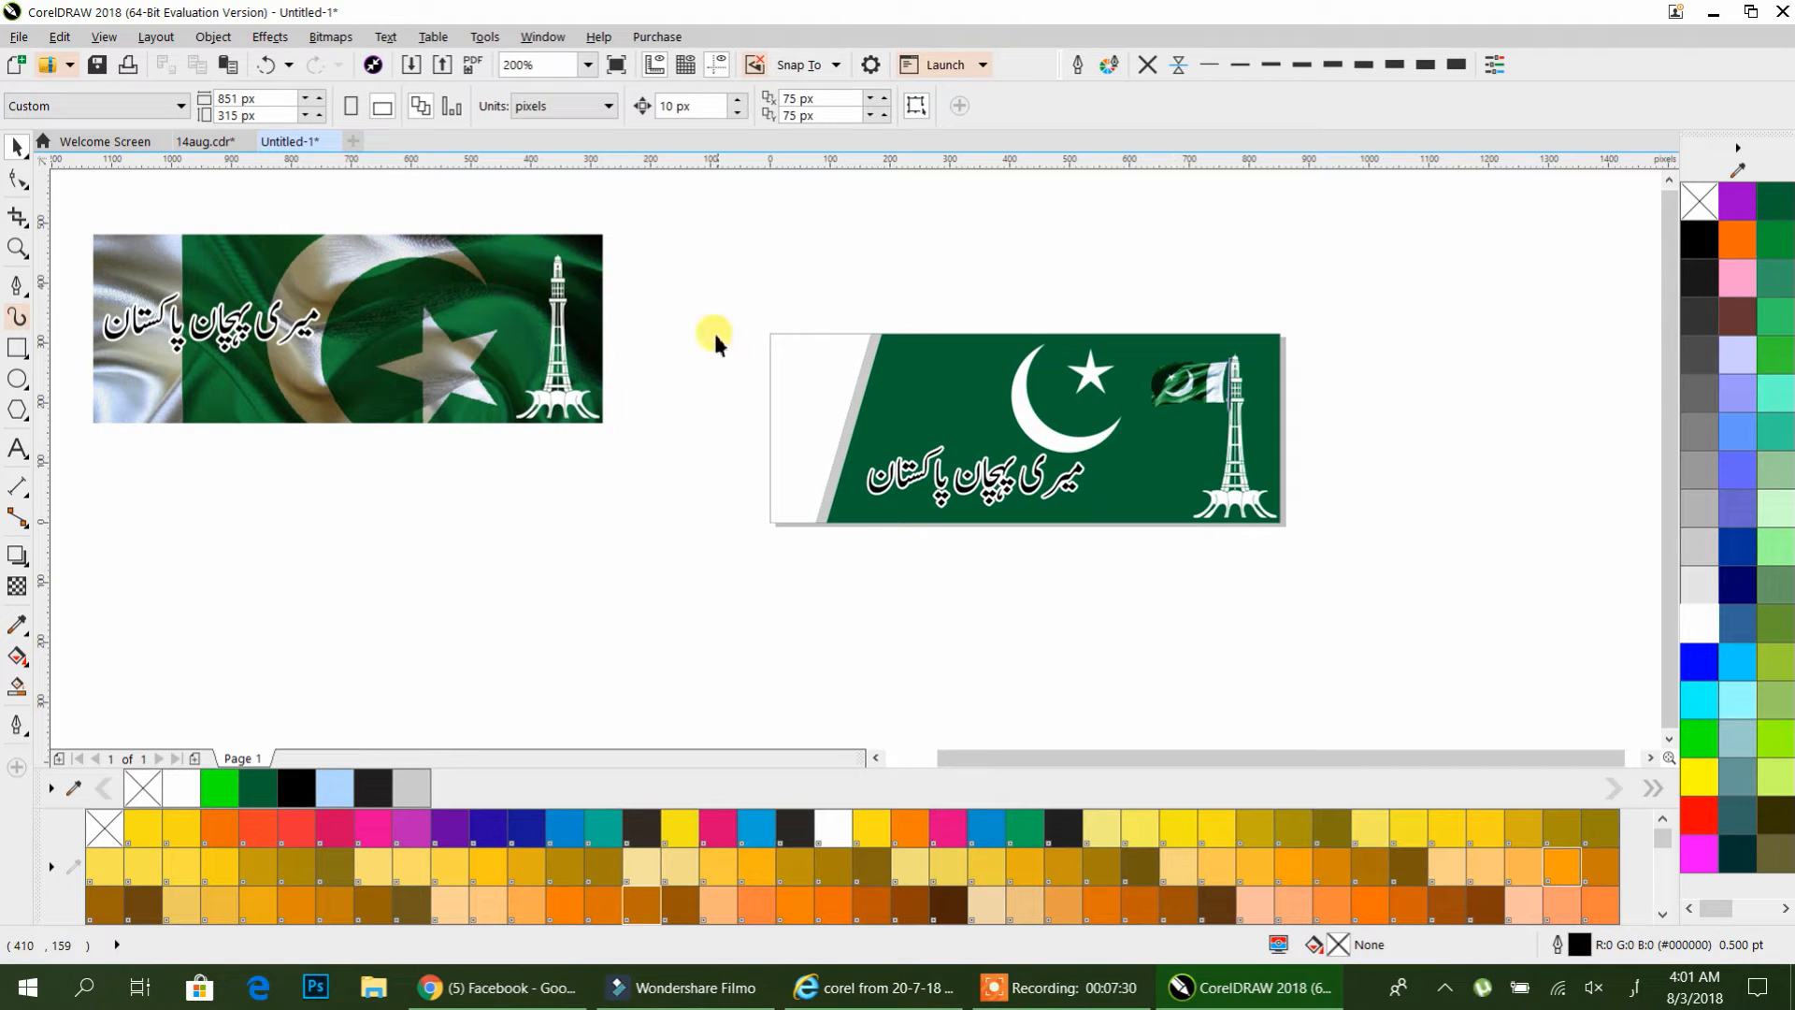
- Select all objects of the flag-layout banner and start a PNG export of the selection to the Soft (D:) drive
{"action": "left_click_drag", "start_coordinate": [765, 317], "coordinate": [1305, 580]}
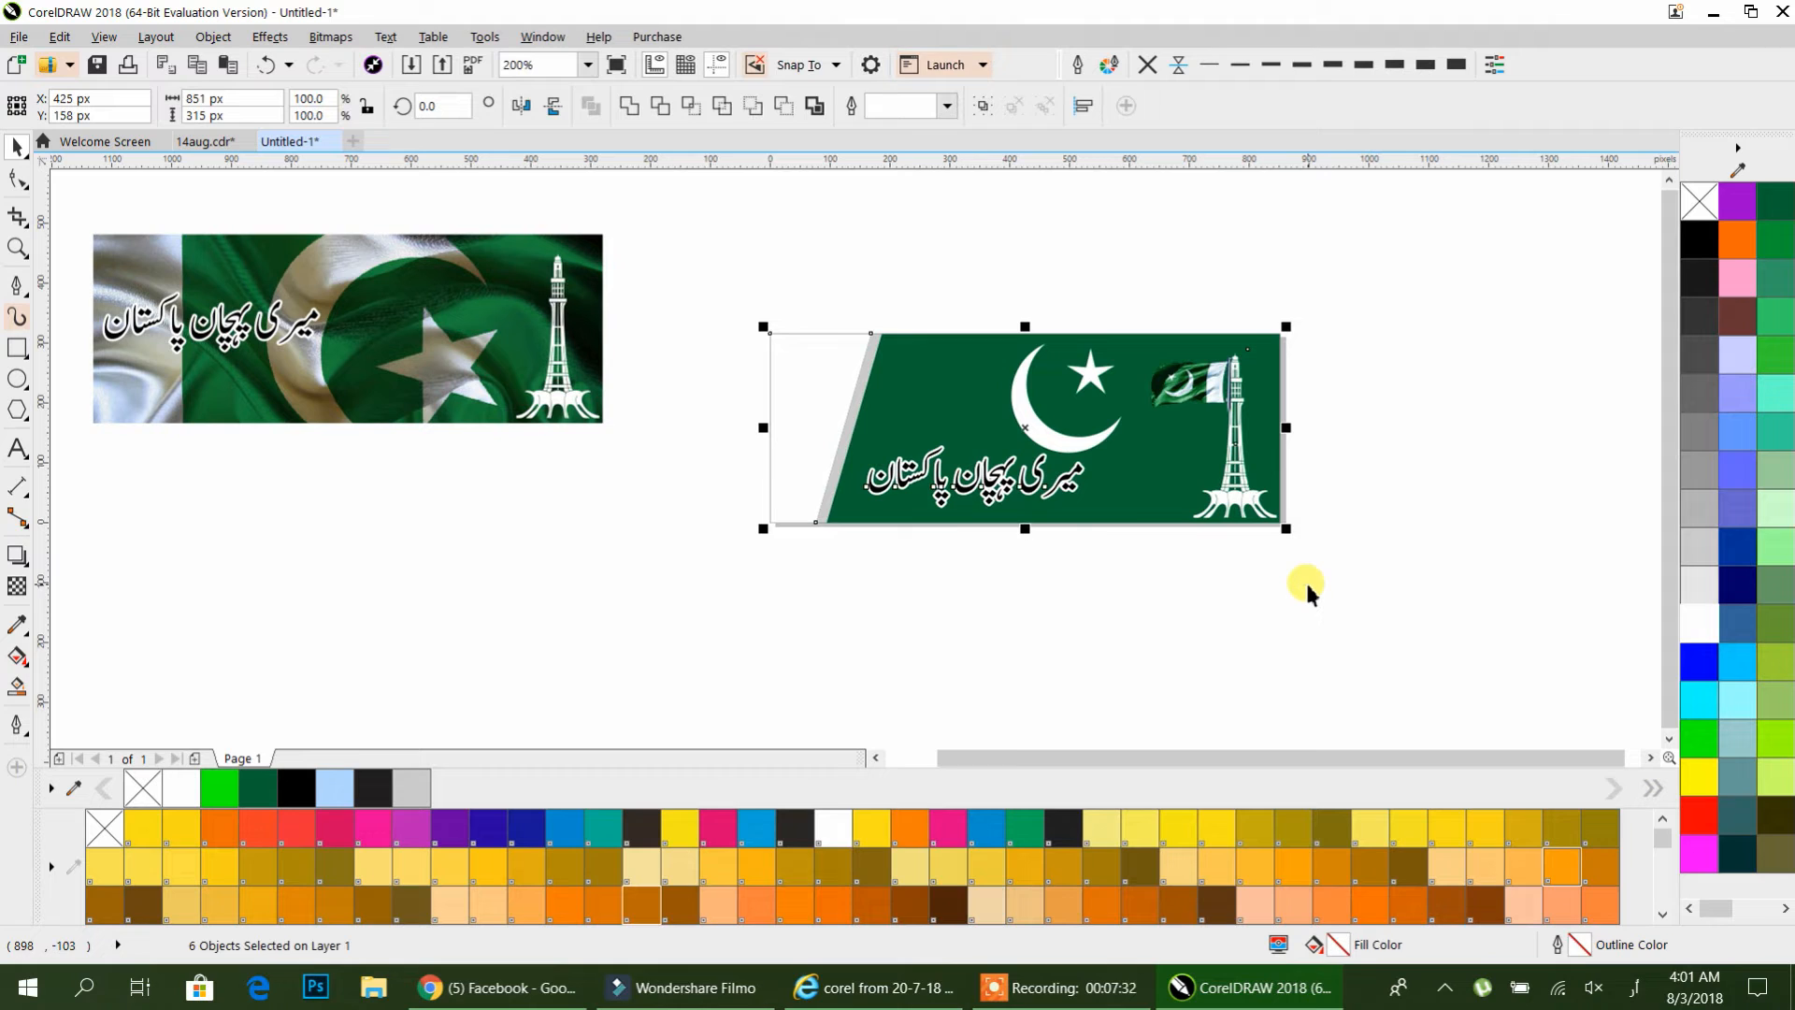
{"action": "key", "text": "ctrl+e"}
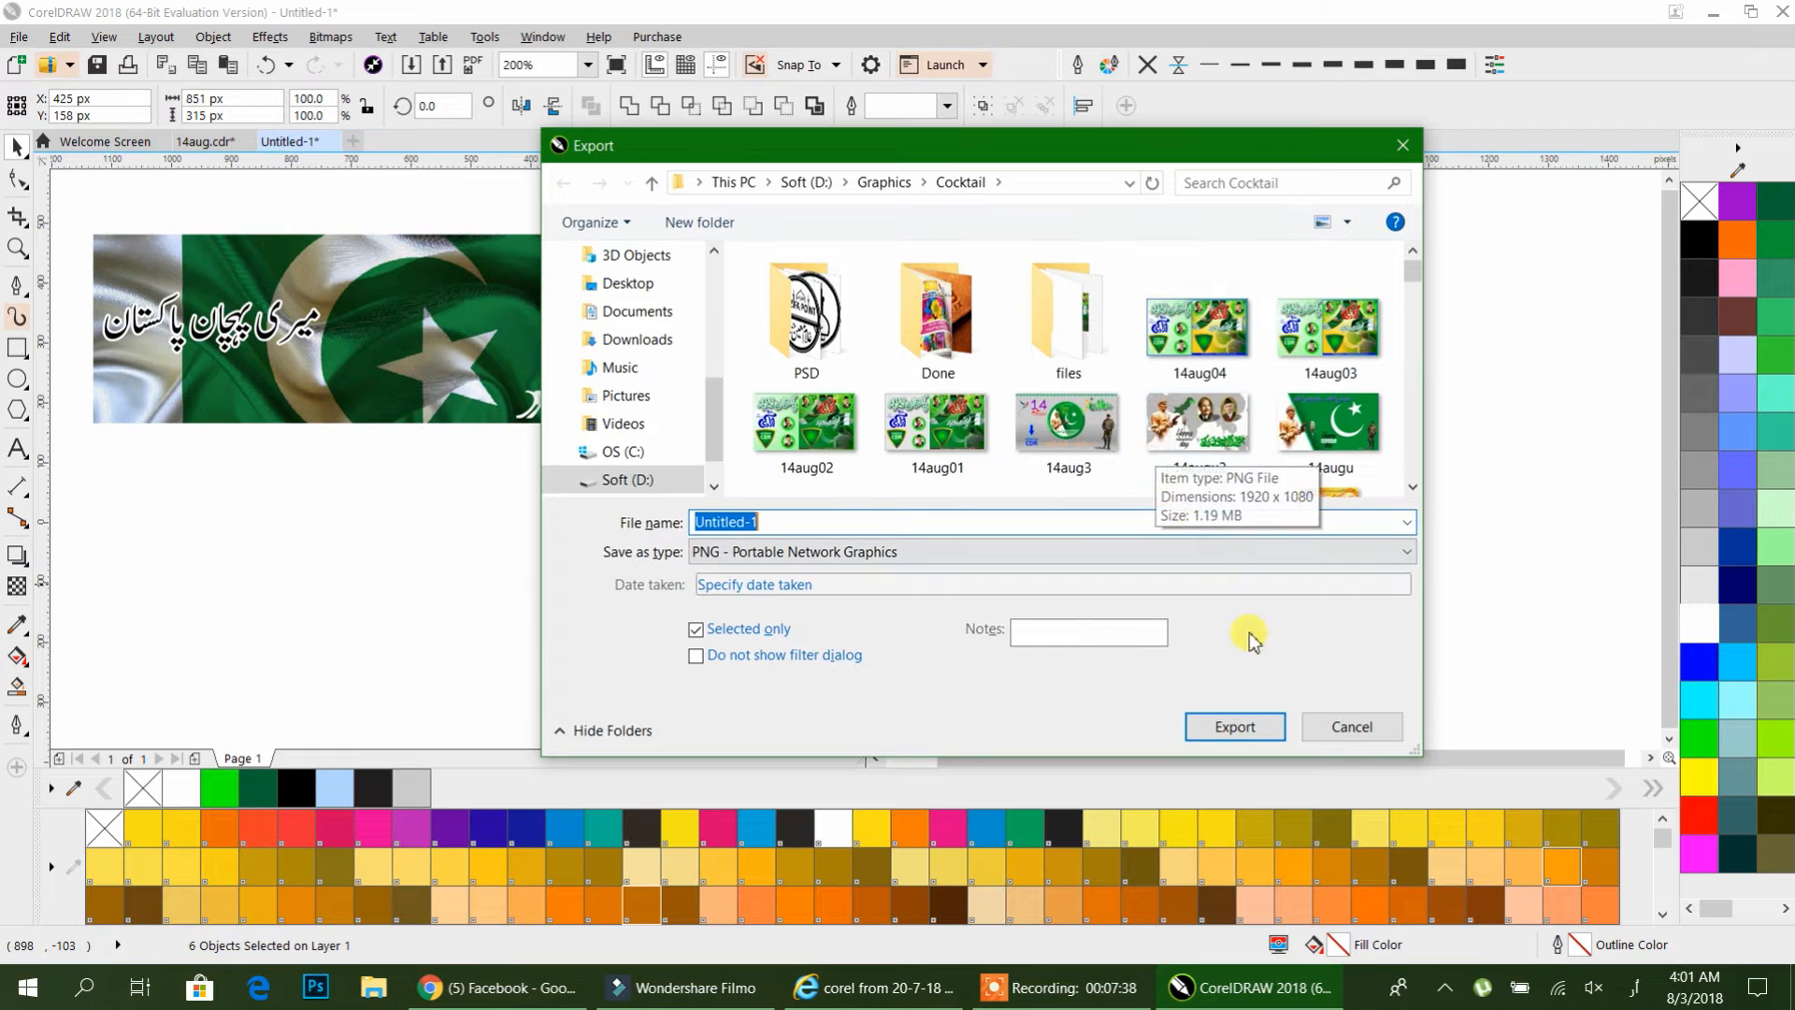
{"action": "left_click", "coordinate": [1332, 726]}
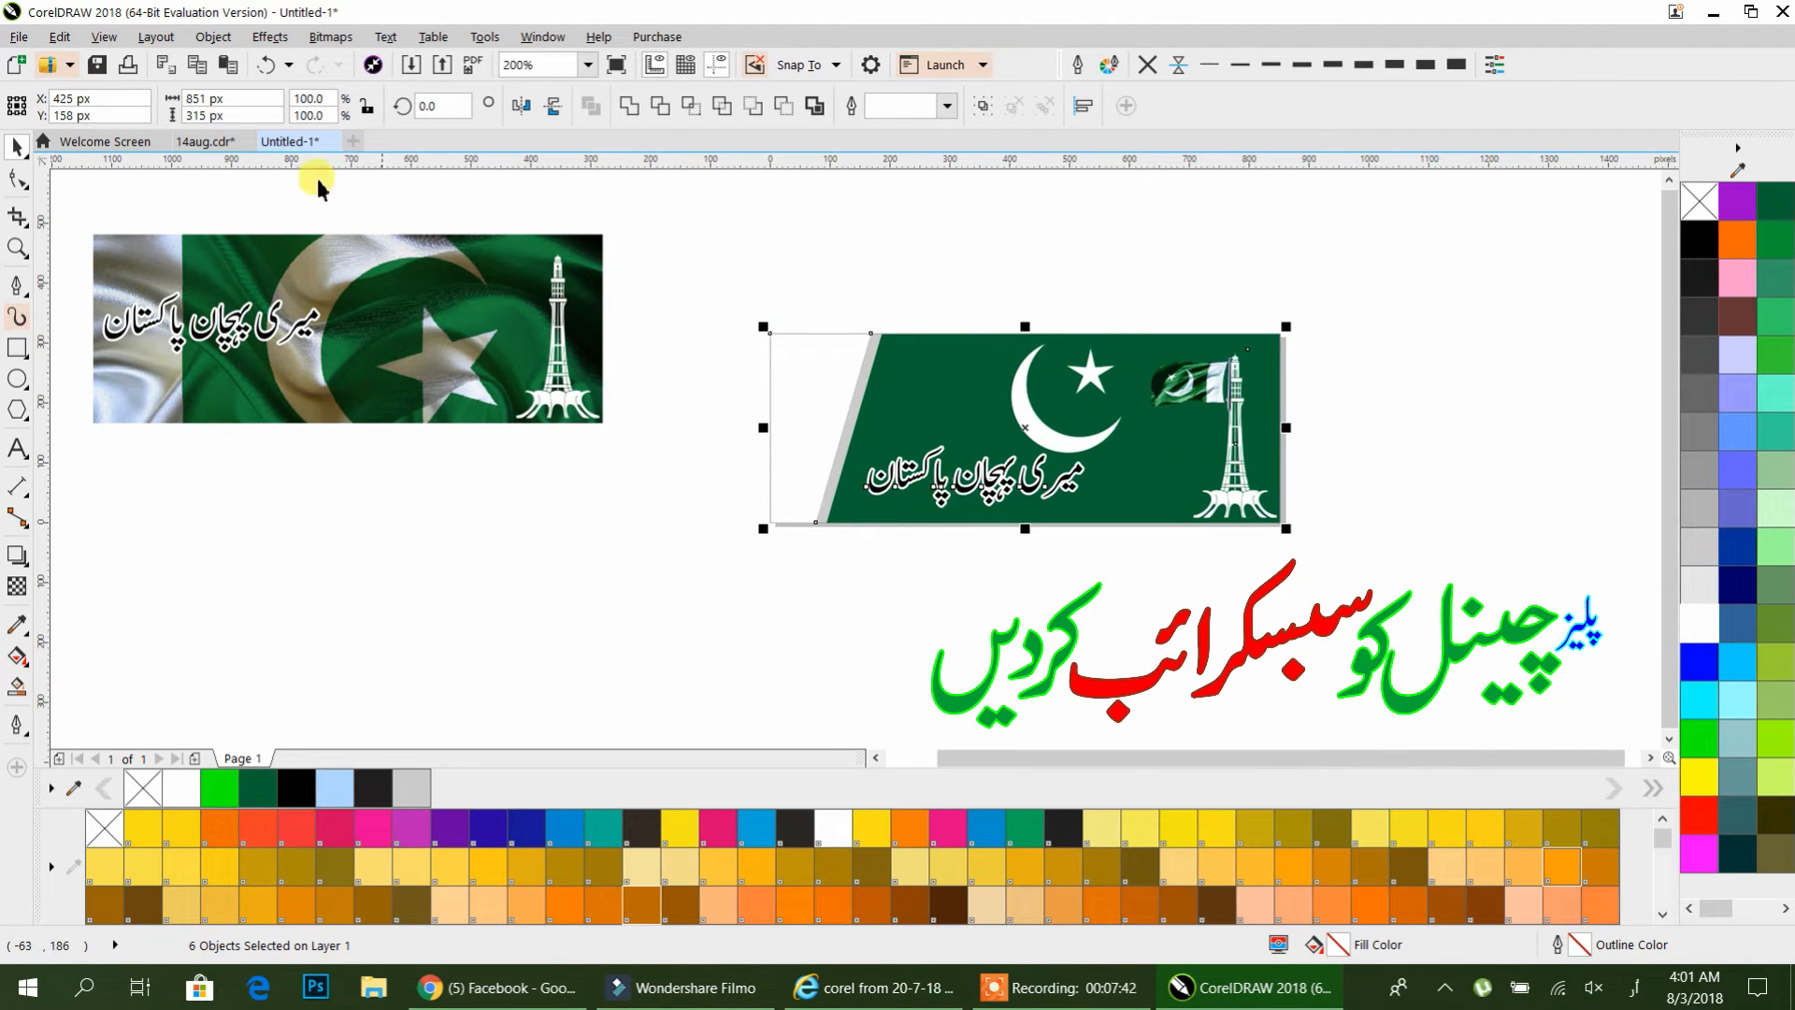
{"action": "left_click", "coordinate": [18, 37]}
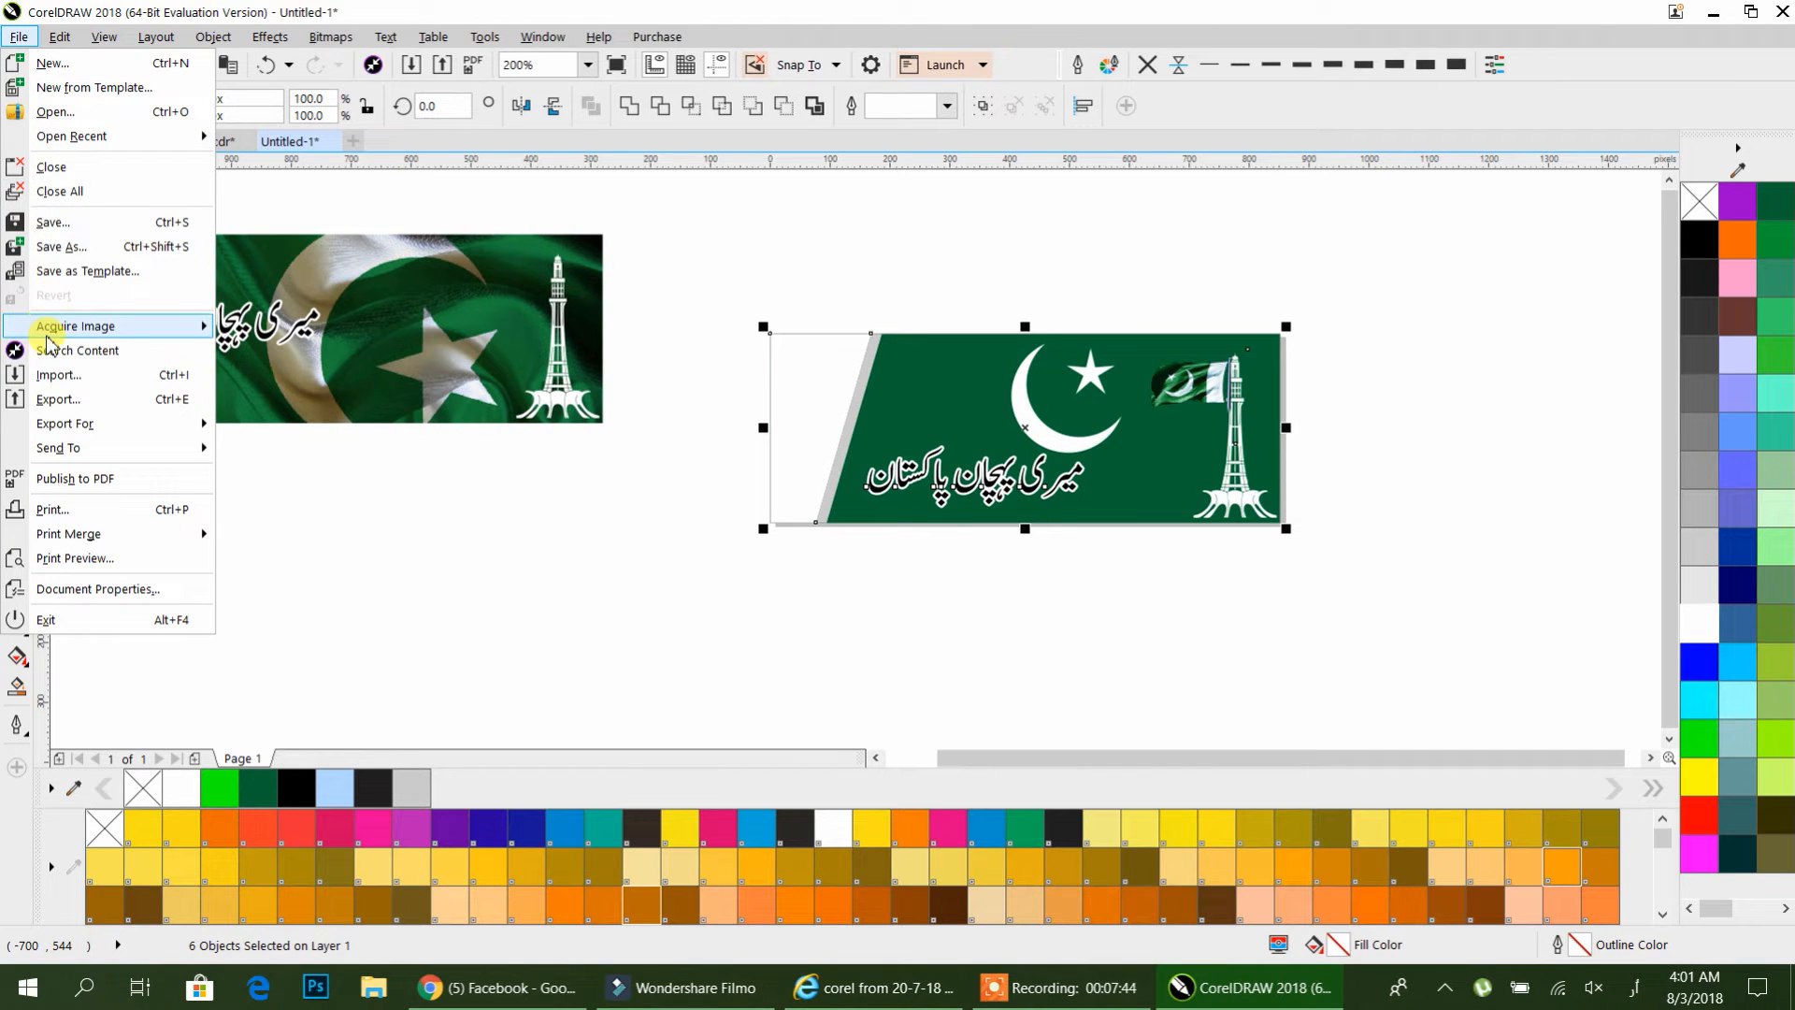
{"action": "left_click", "coordinate": [69, 404]}
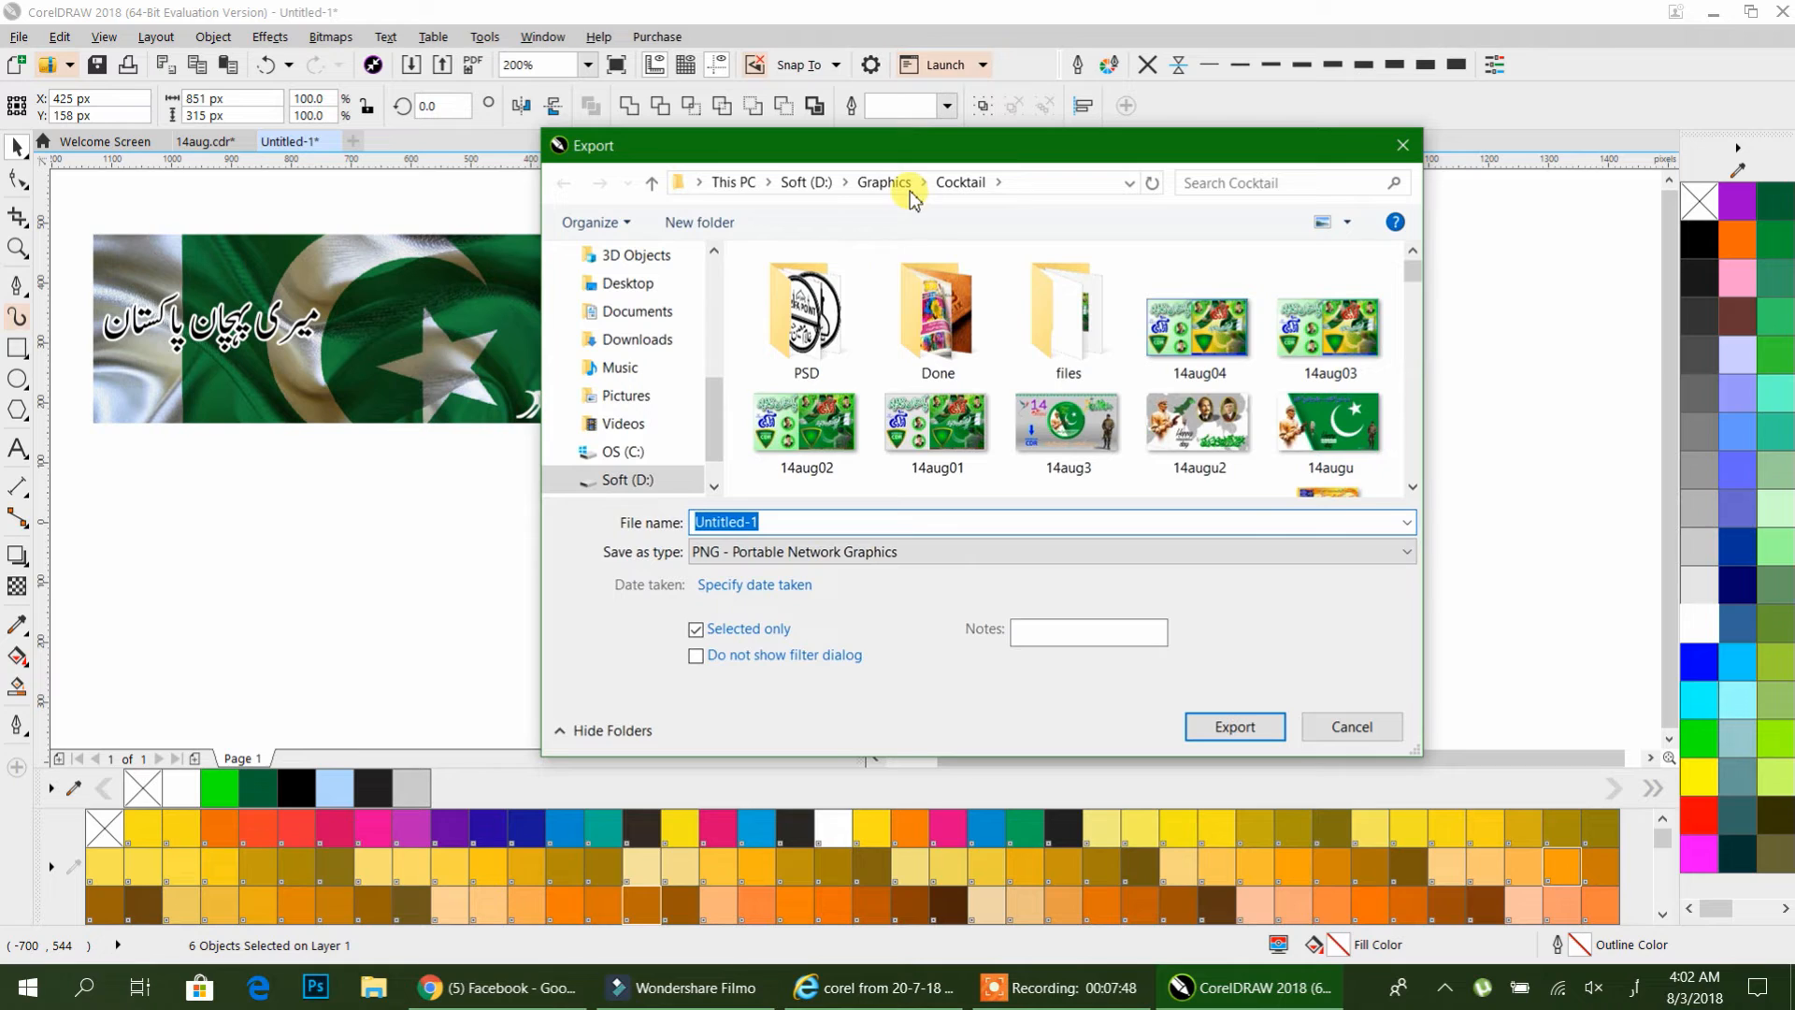
{"action": "left_click", "coordinate": [808, 184]}
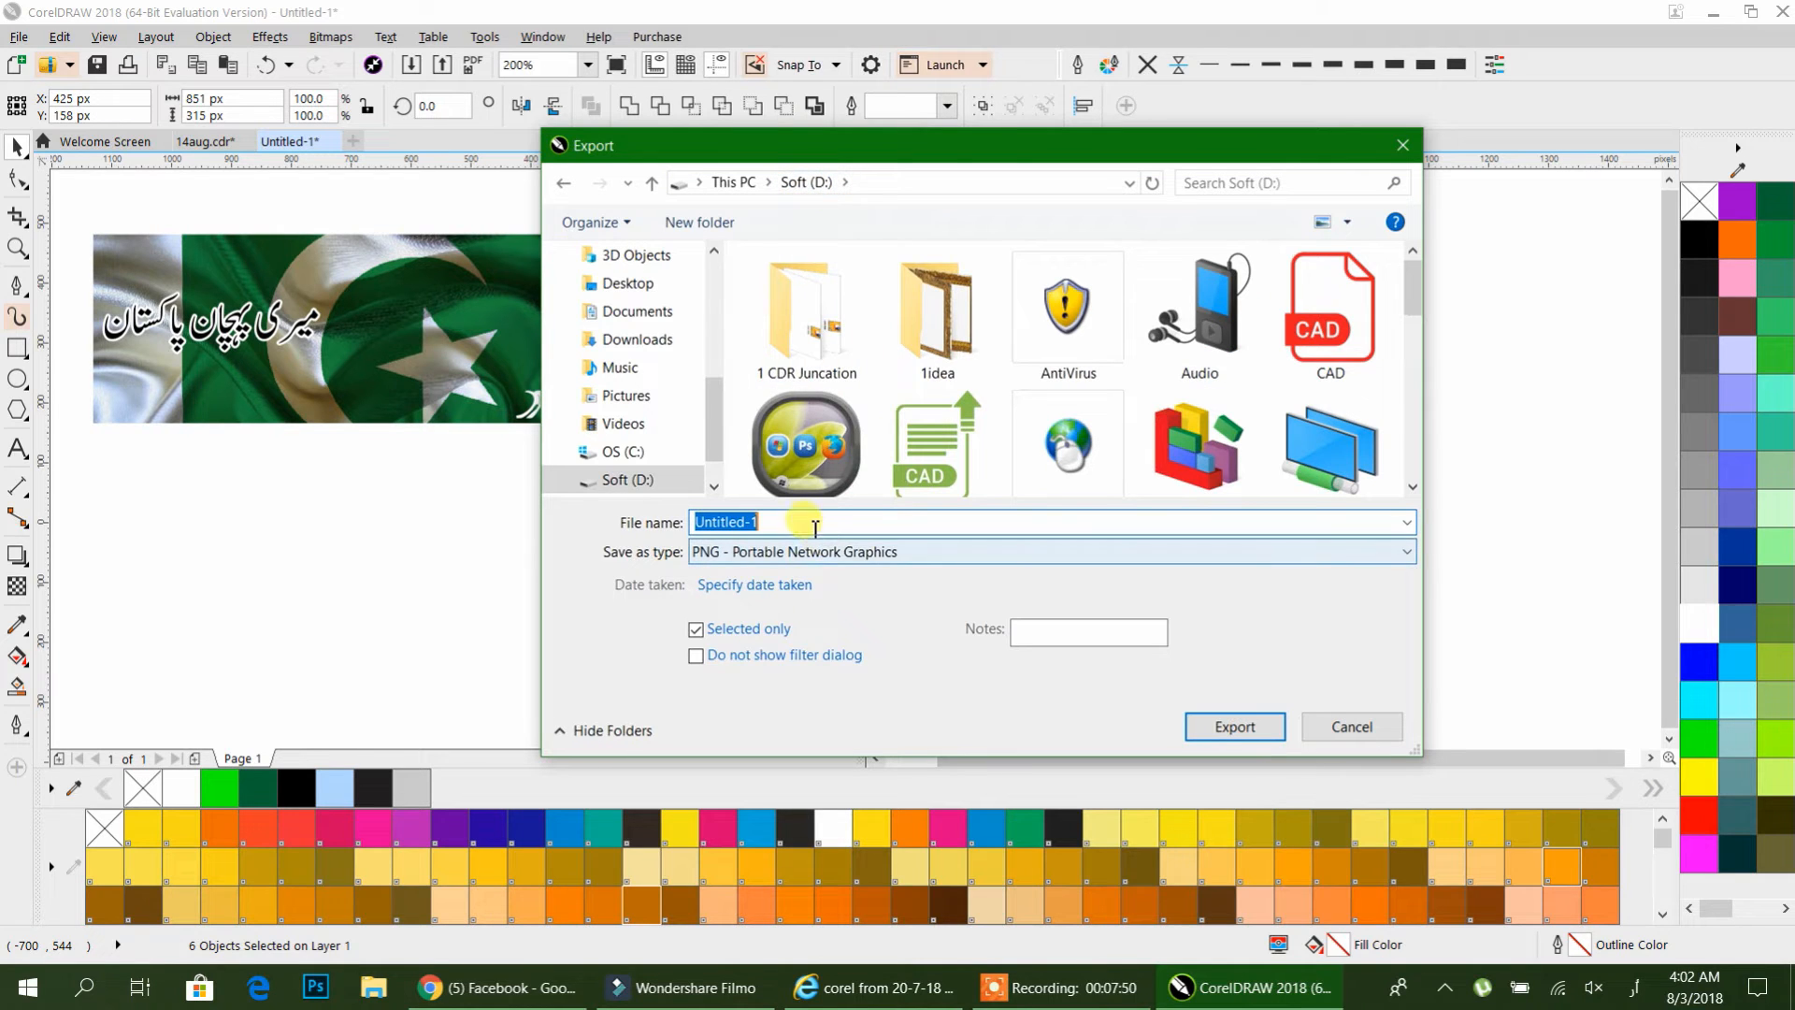
- Name the file 14aug and export it as PNG in RGB Color (24-bit)
{"action": "type", "text": "14"}
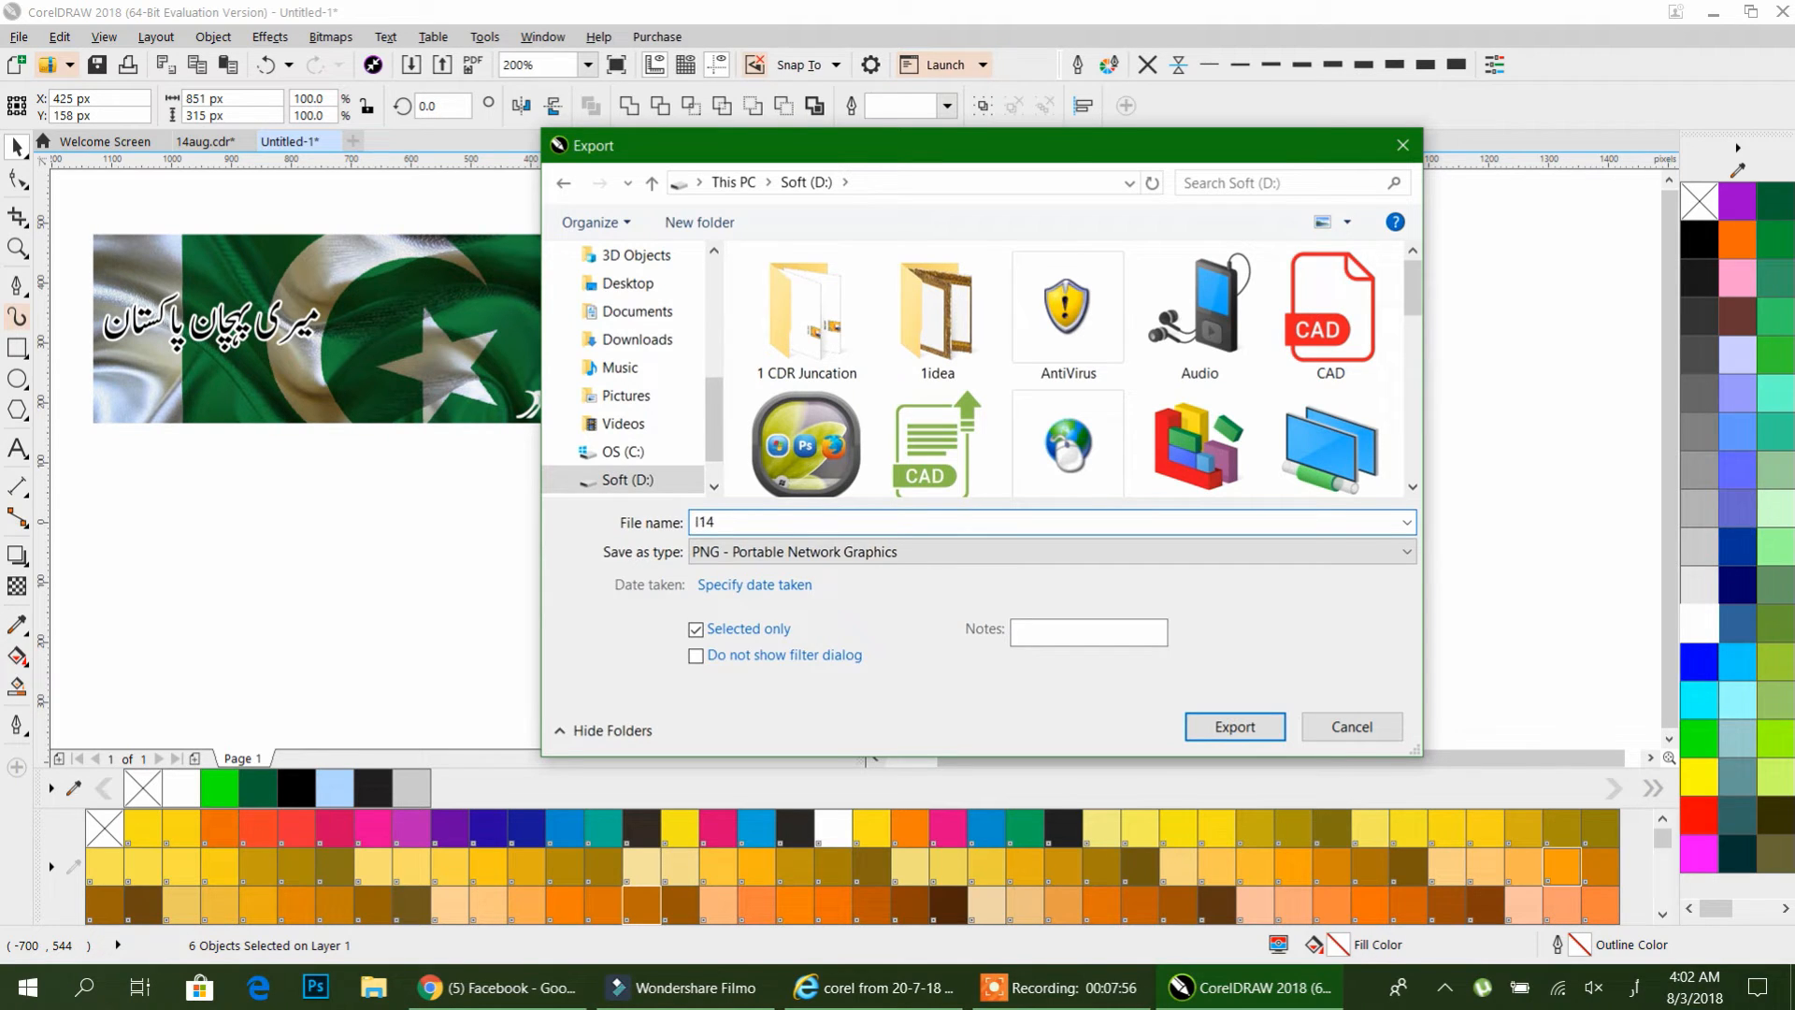
{"action": "key", "text": "BackSpace"}
{"action": "key", "text": "BackSpace"}
{"action": "key", "text": "BackSpace"}
{"action": "key", "text": "super+space"}
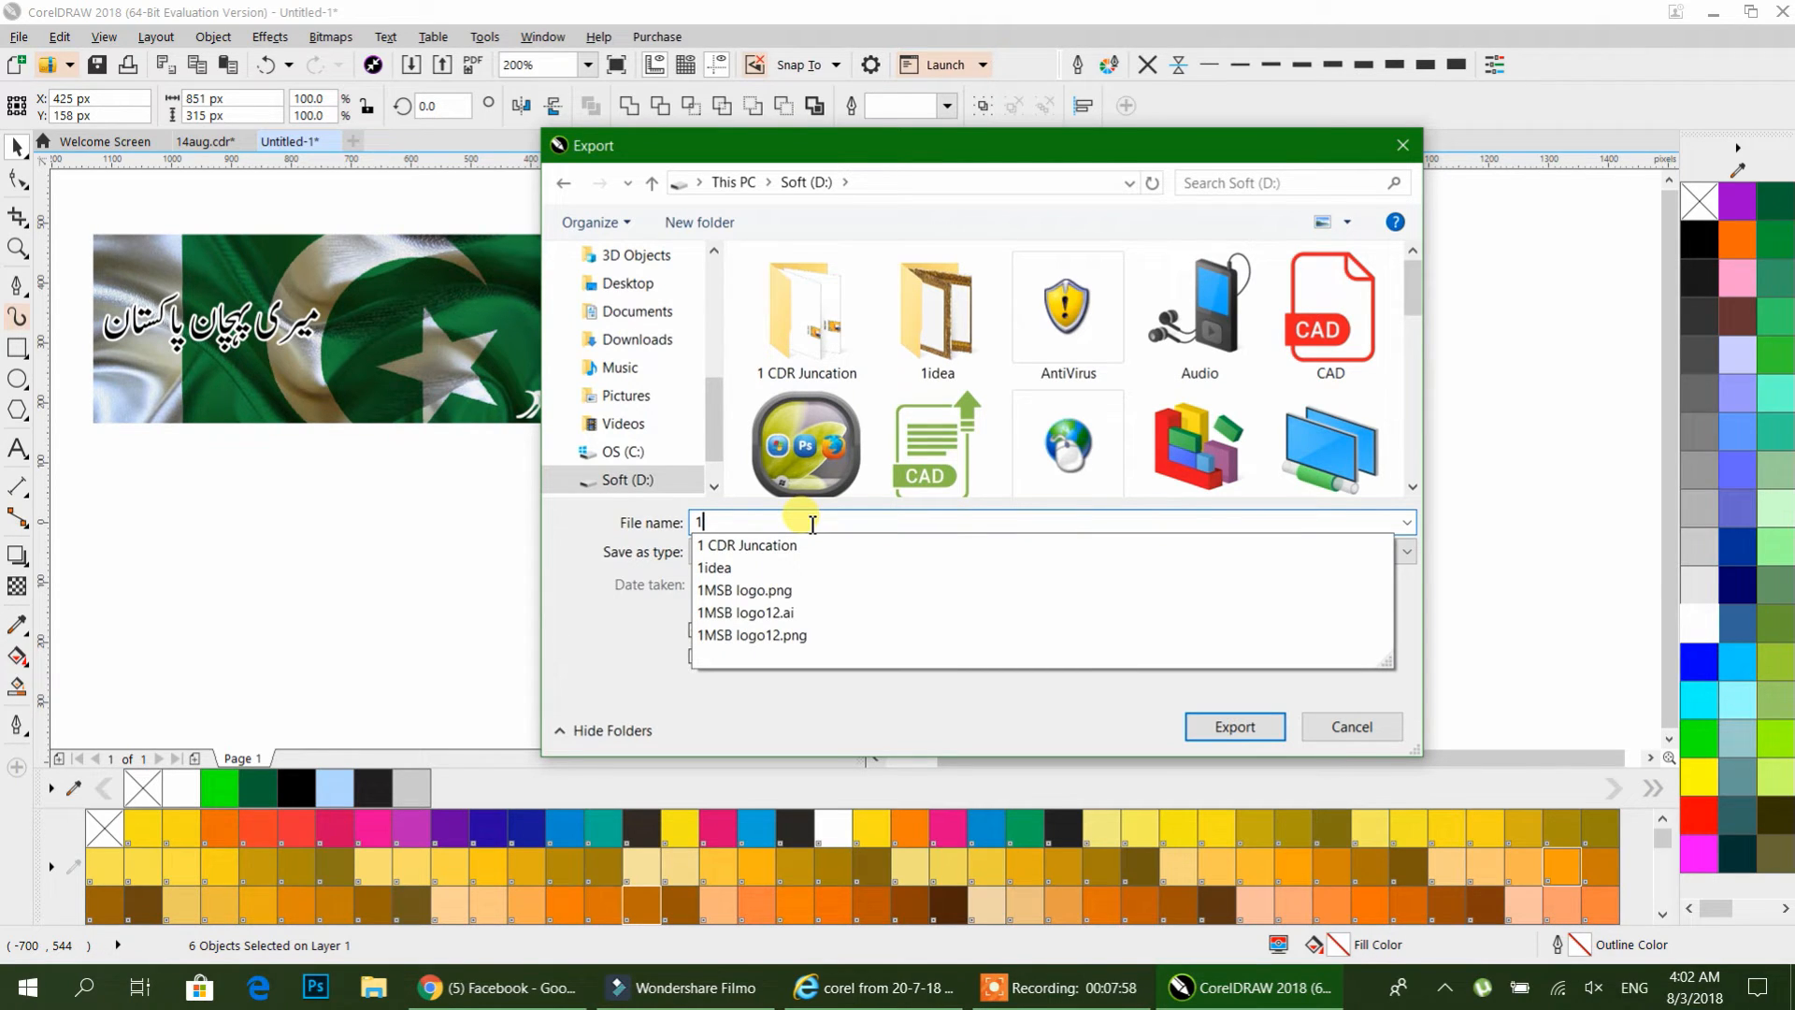
{"action": "type", "text": "4aug"}
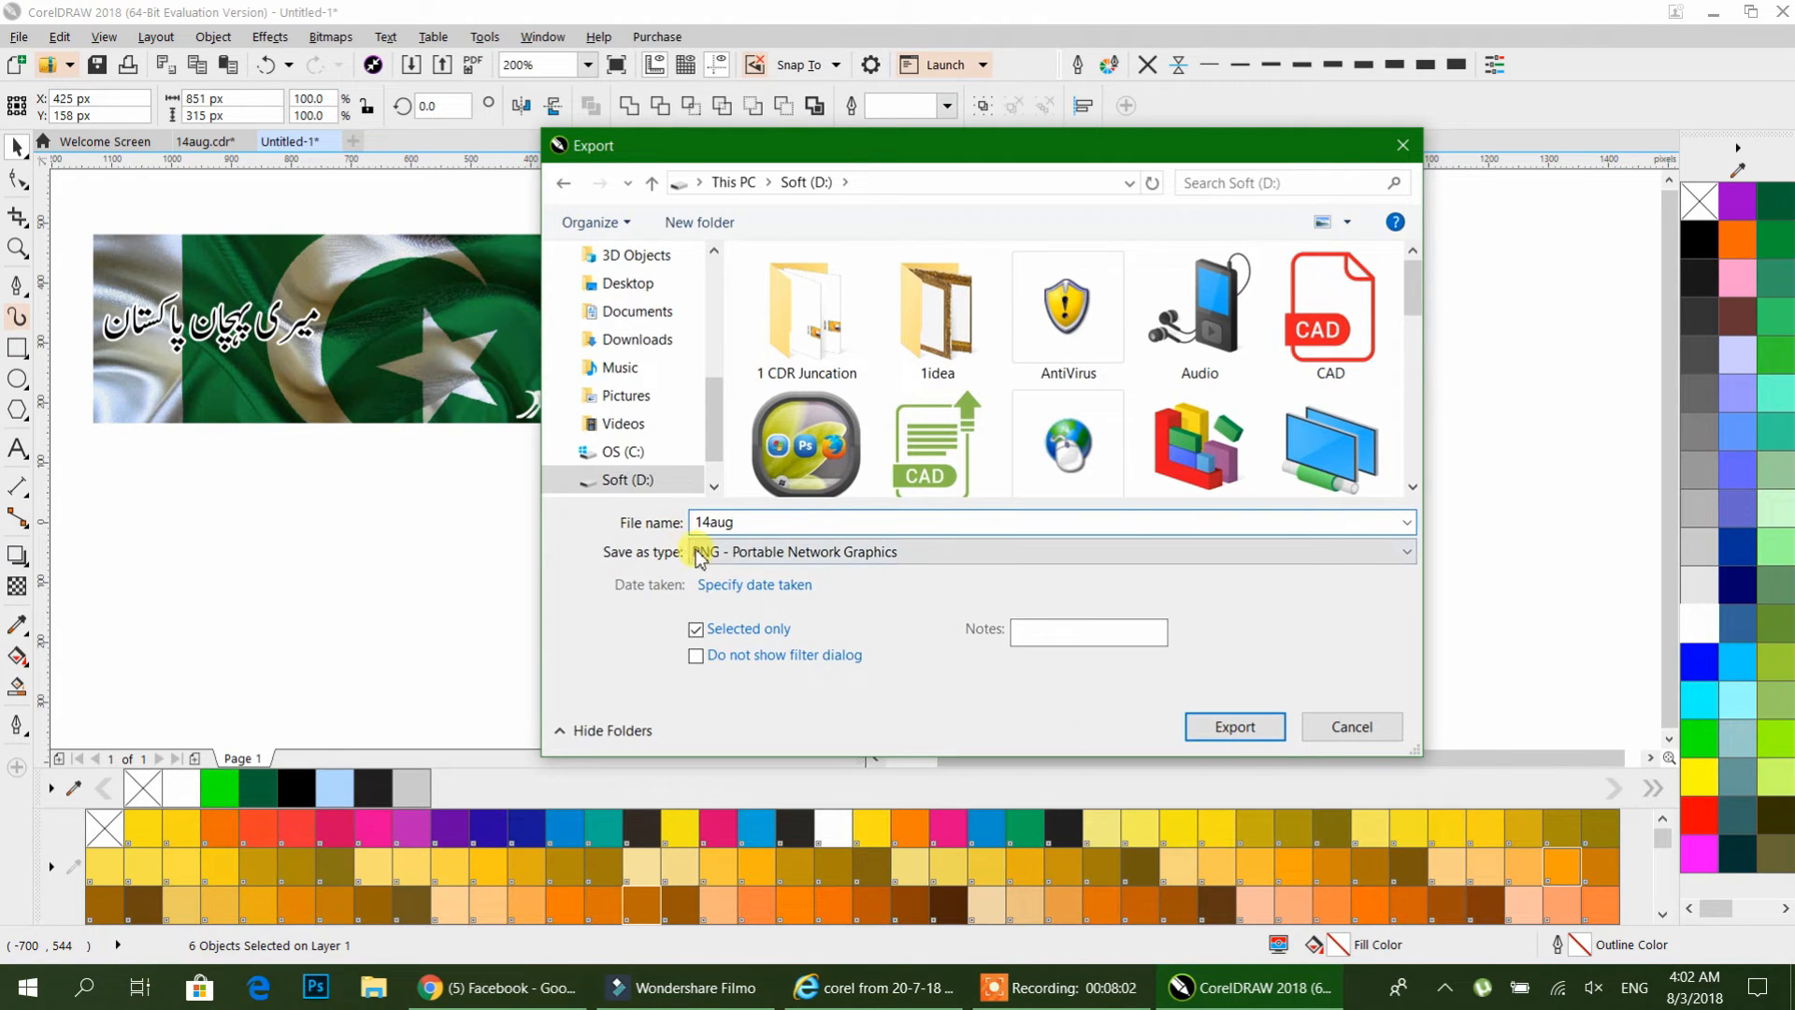
{"action": "left_click", "coordinate": [1226, 725]}
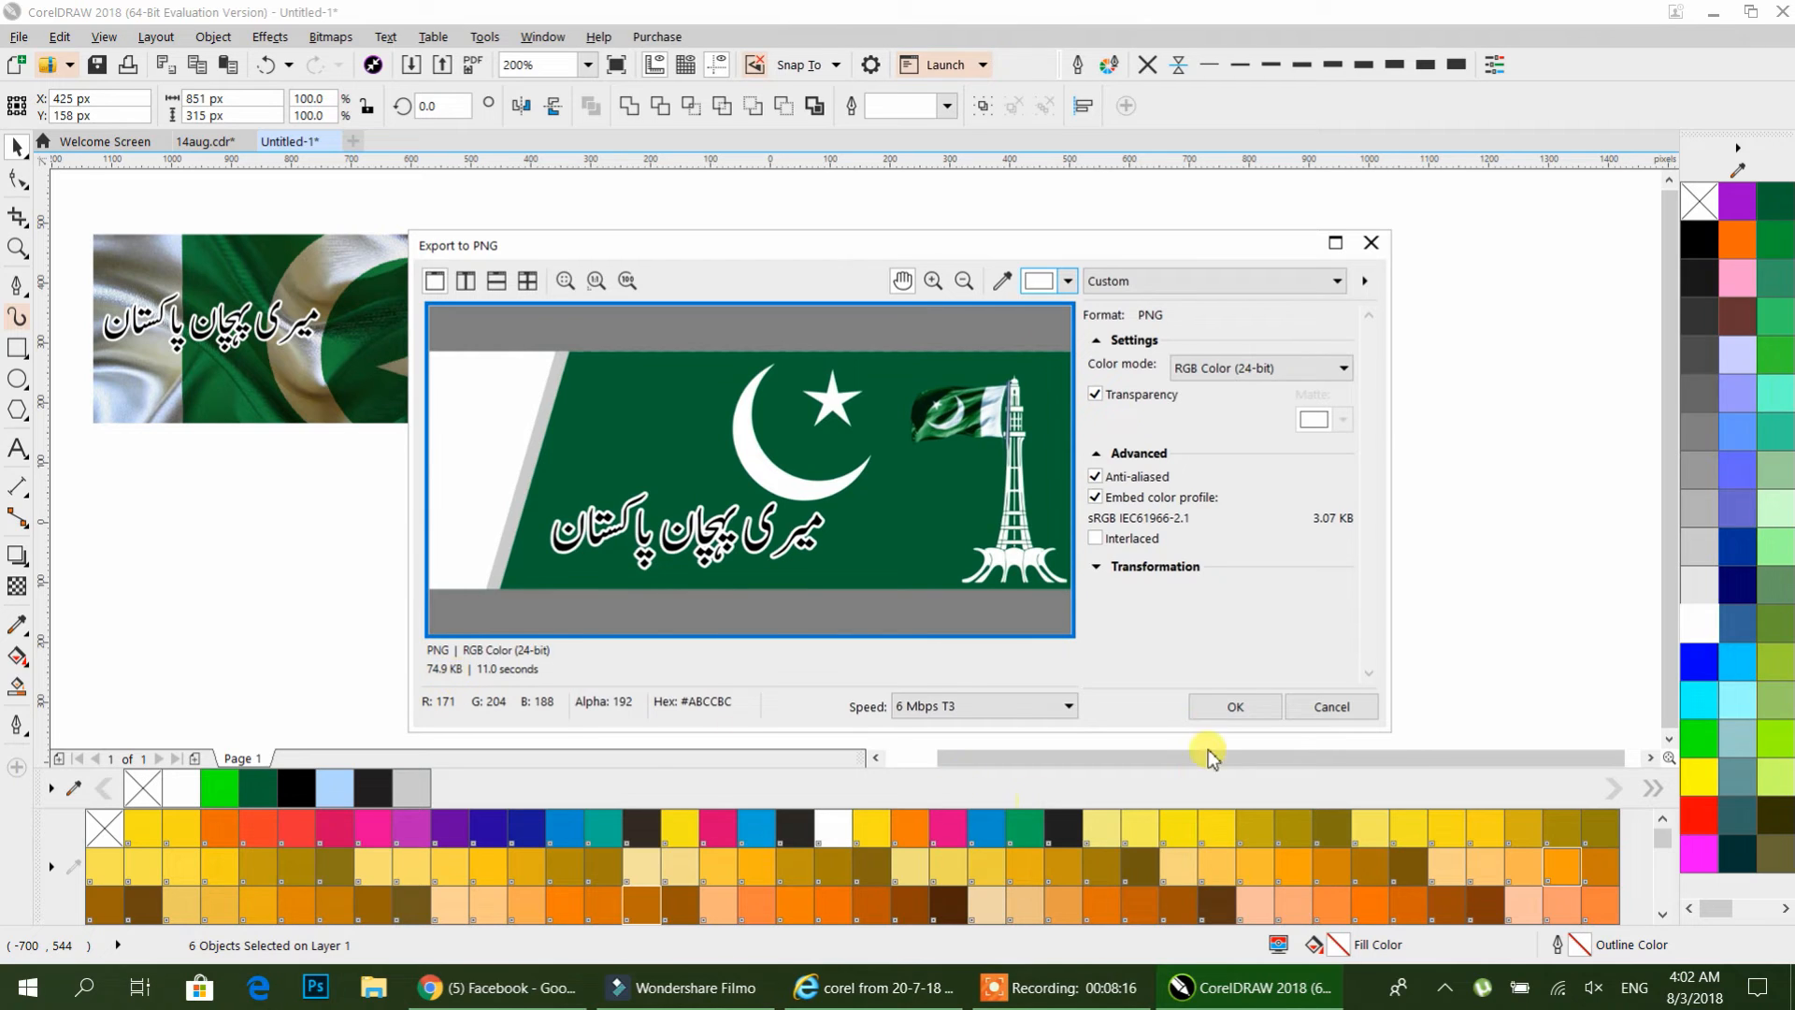
{"action": "left_click", "coordinate": [1212, 712]}
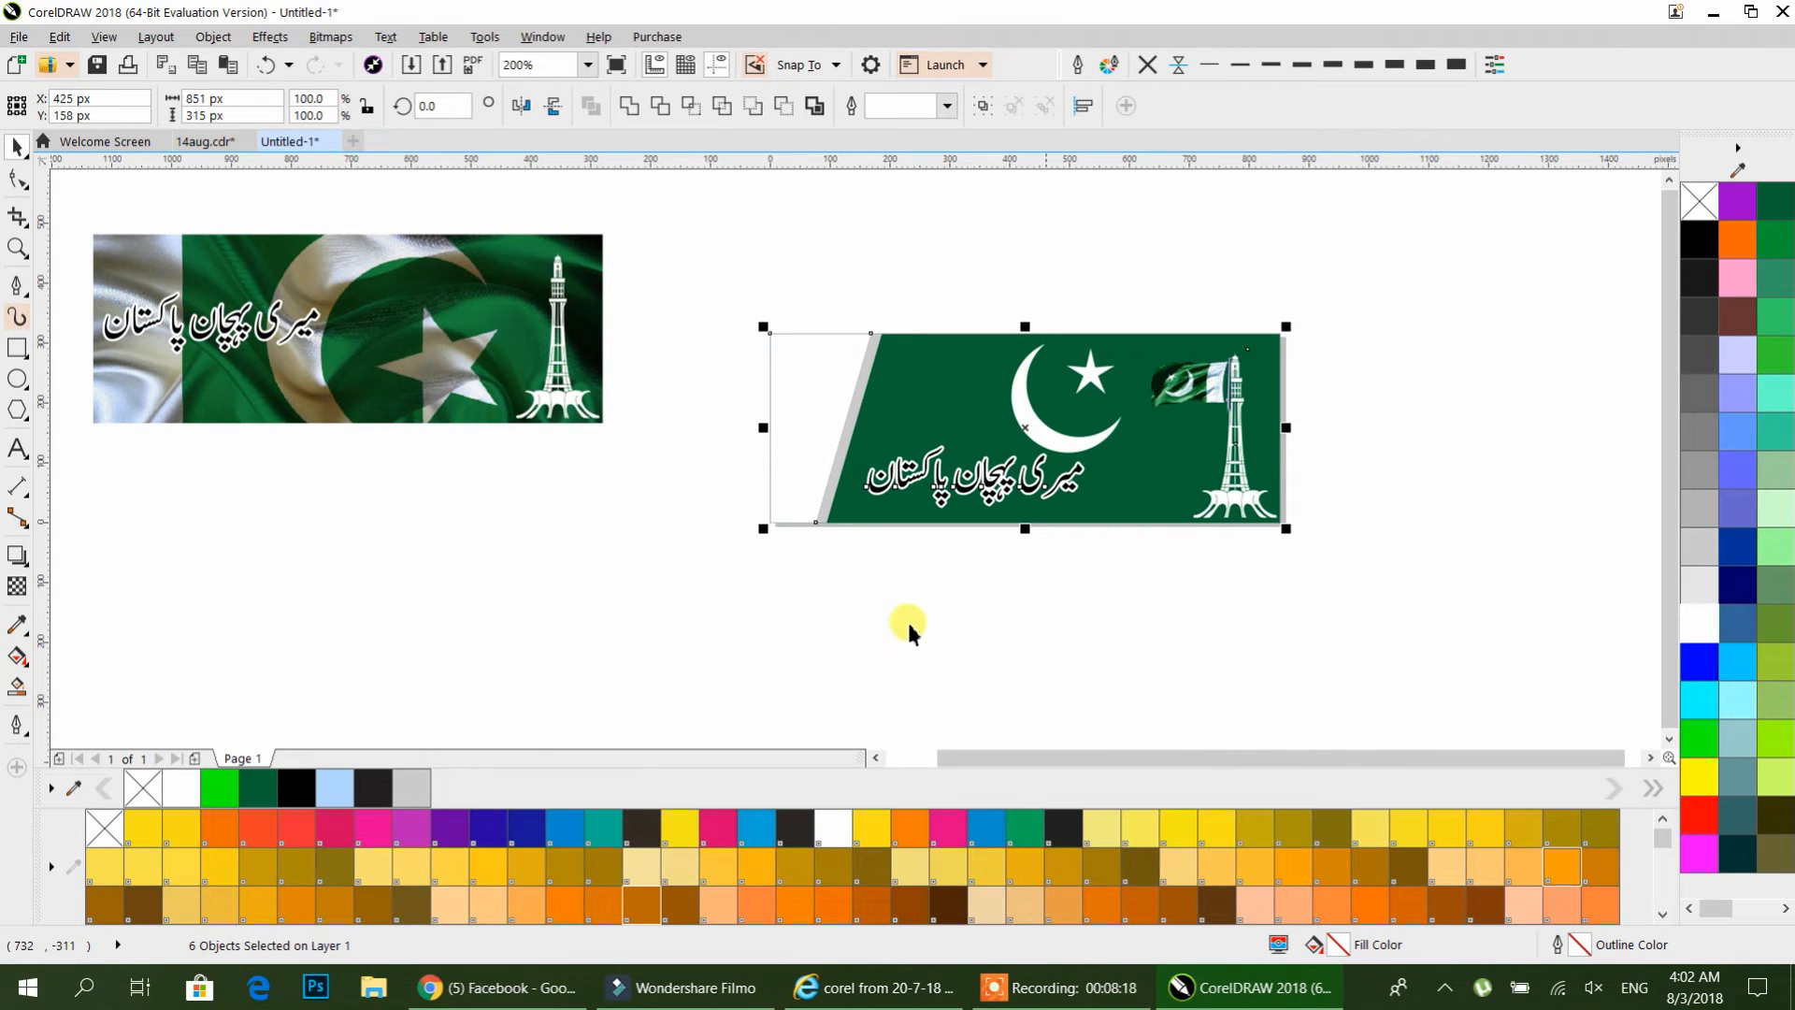
- Switch to Facebook in Chrome, open the account's own profile and start uploading a new cover photo
{"action": "left_click", "coordinate": [495, 991]}
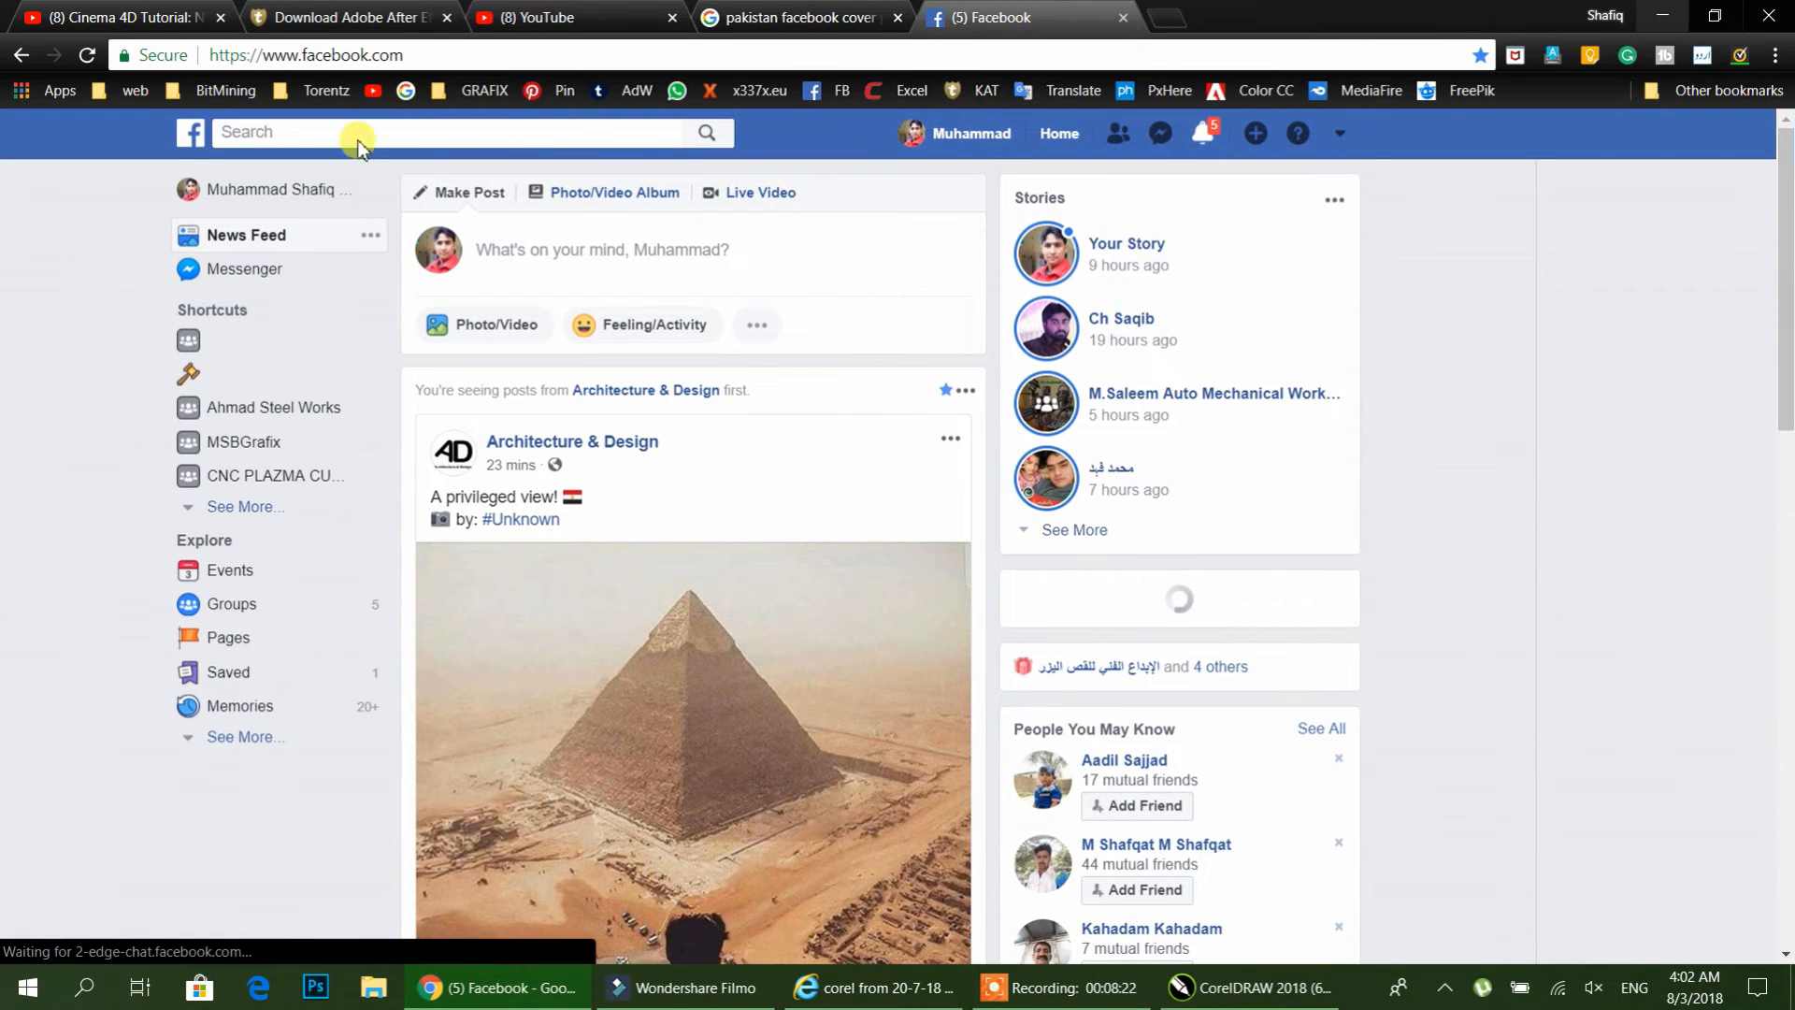
{"action": "left_click", "coordinate": [290, 190]}
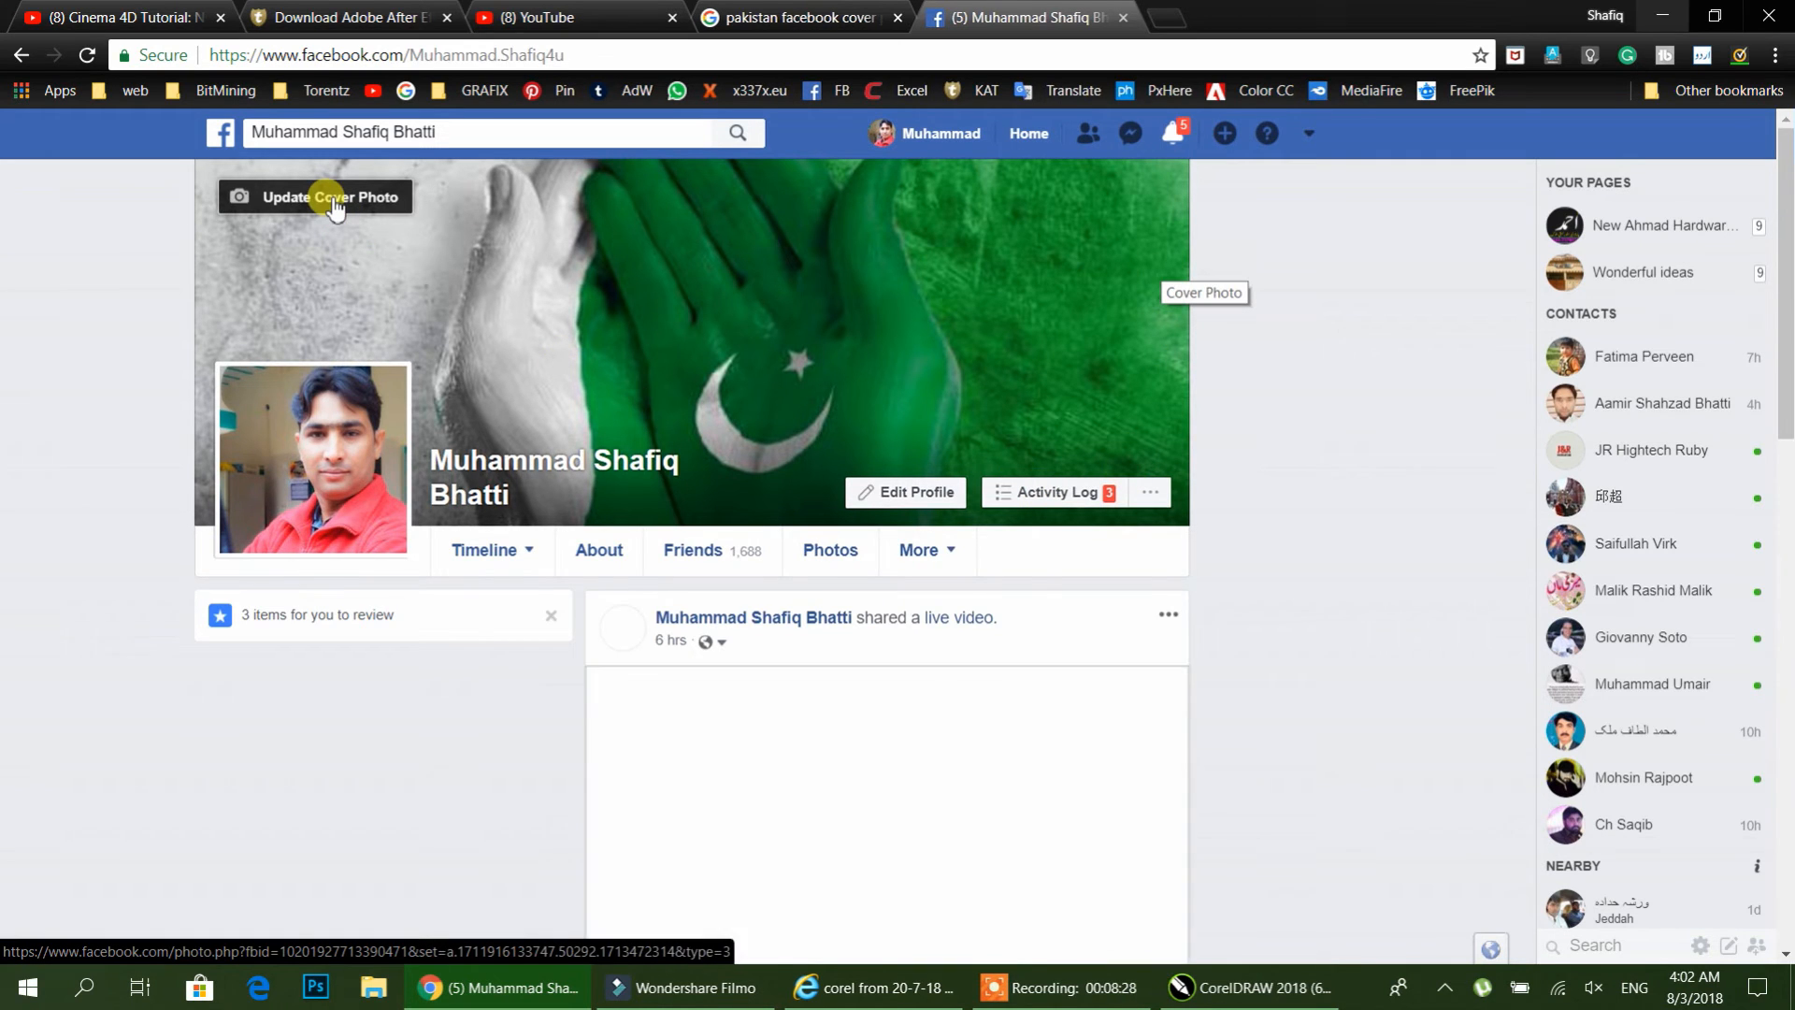
{"action": "left_click", "coordinate": [334, 198]}
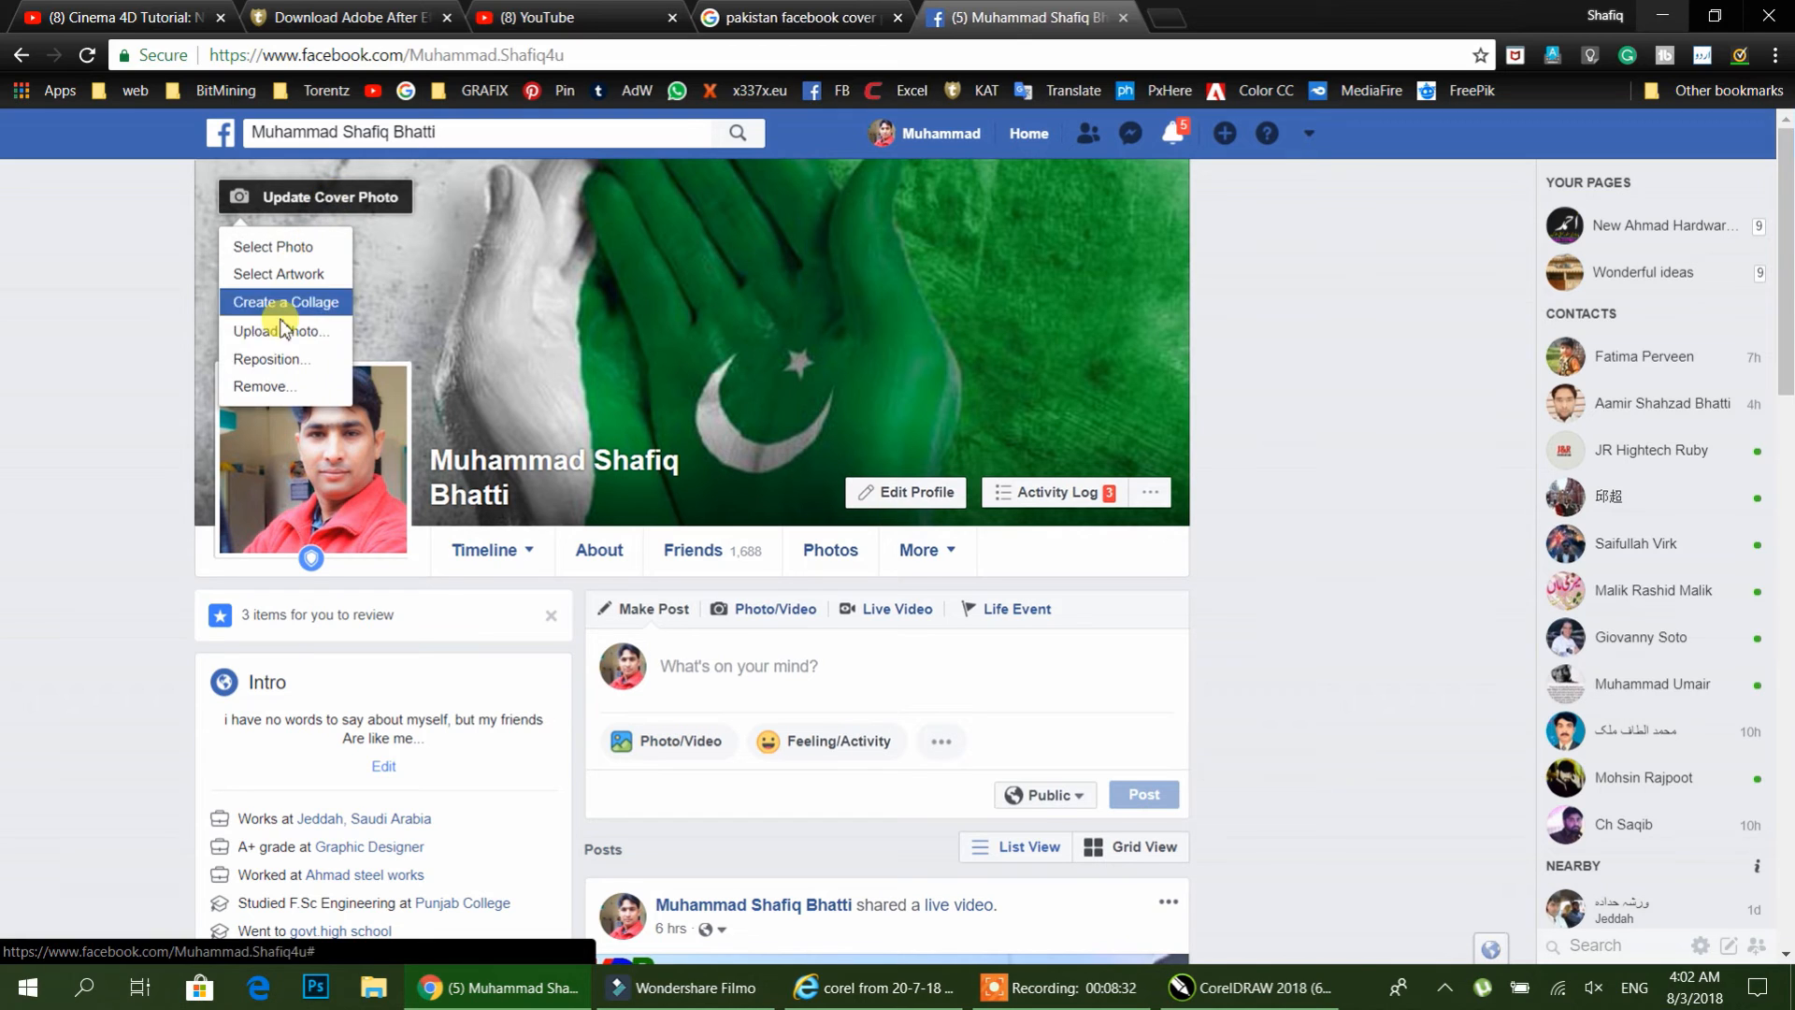
{"action": "left_click", "coordinate": [280, 338]}
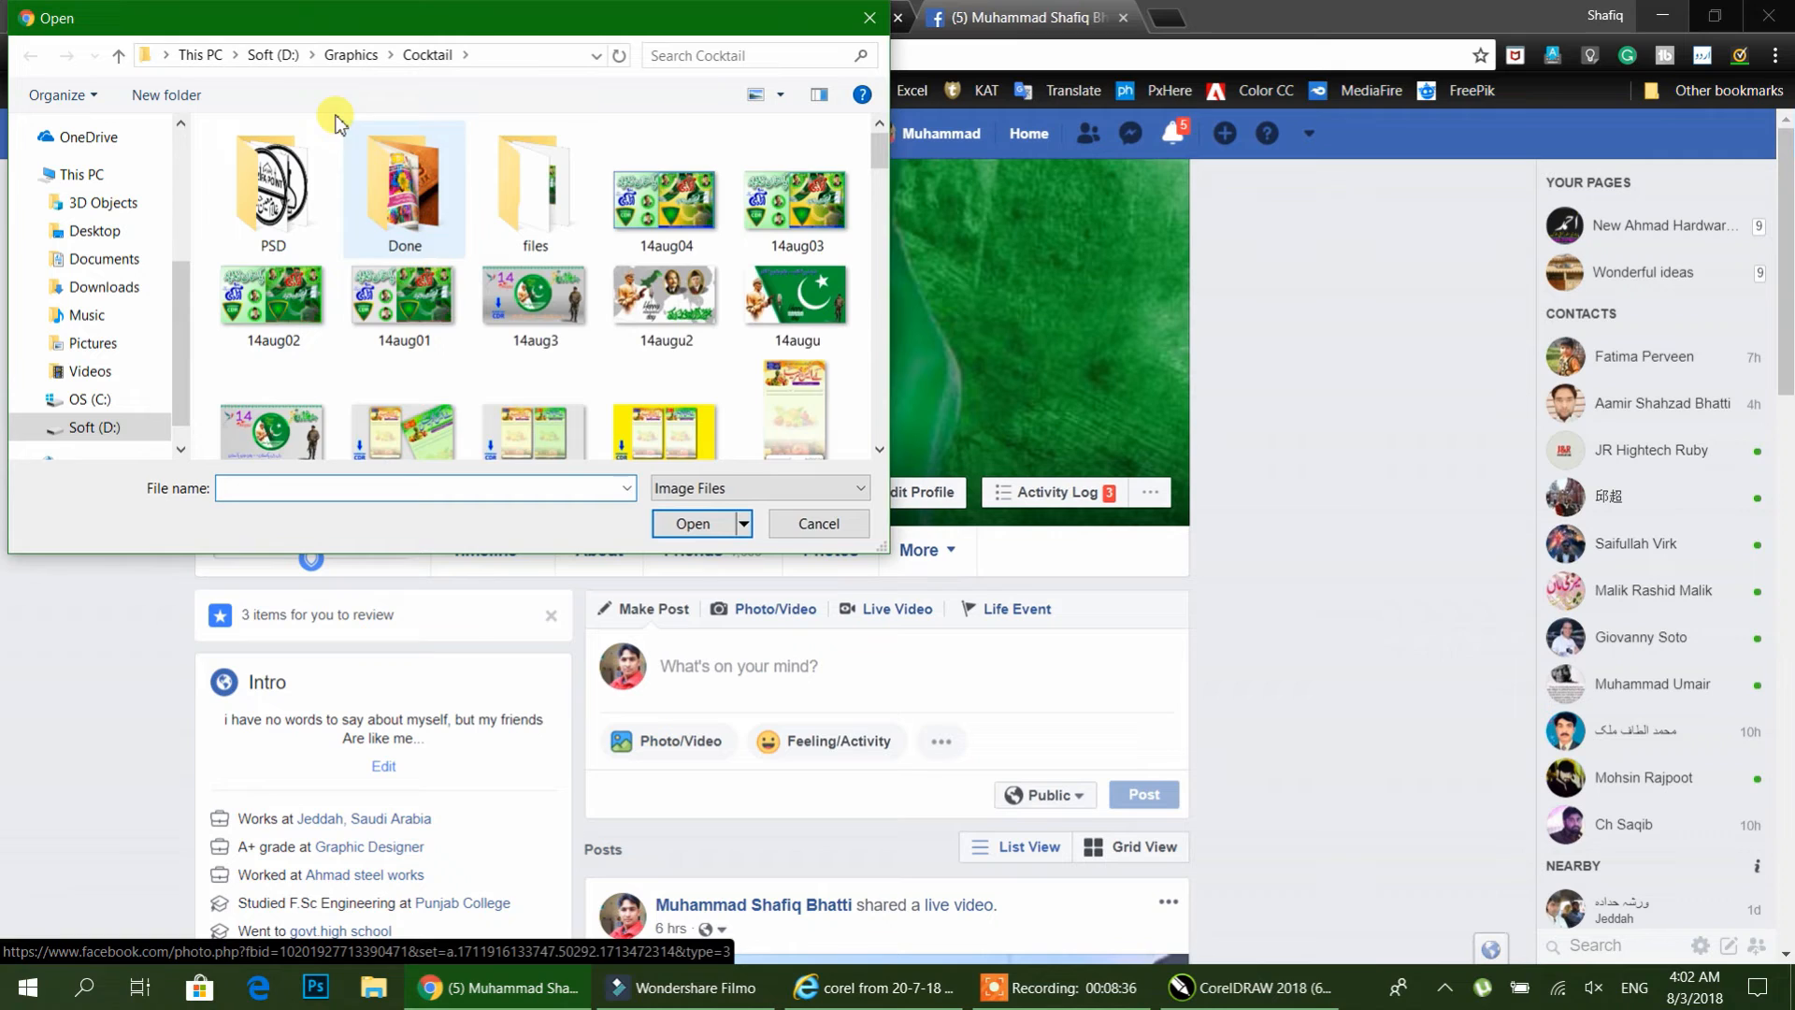
- Upload the 14aug image from the Soft (D:) drive as the cover photo and save the changes
{"action": "left_click", "coordinate": [274, 54]}
{"action": "scroll", "coordinate": [512, 347], "scroll_direction": "down", "scroll_amount": 1}
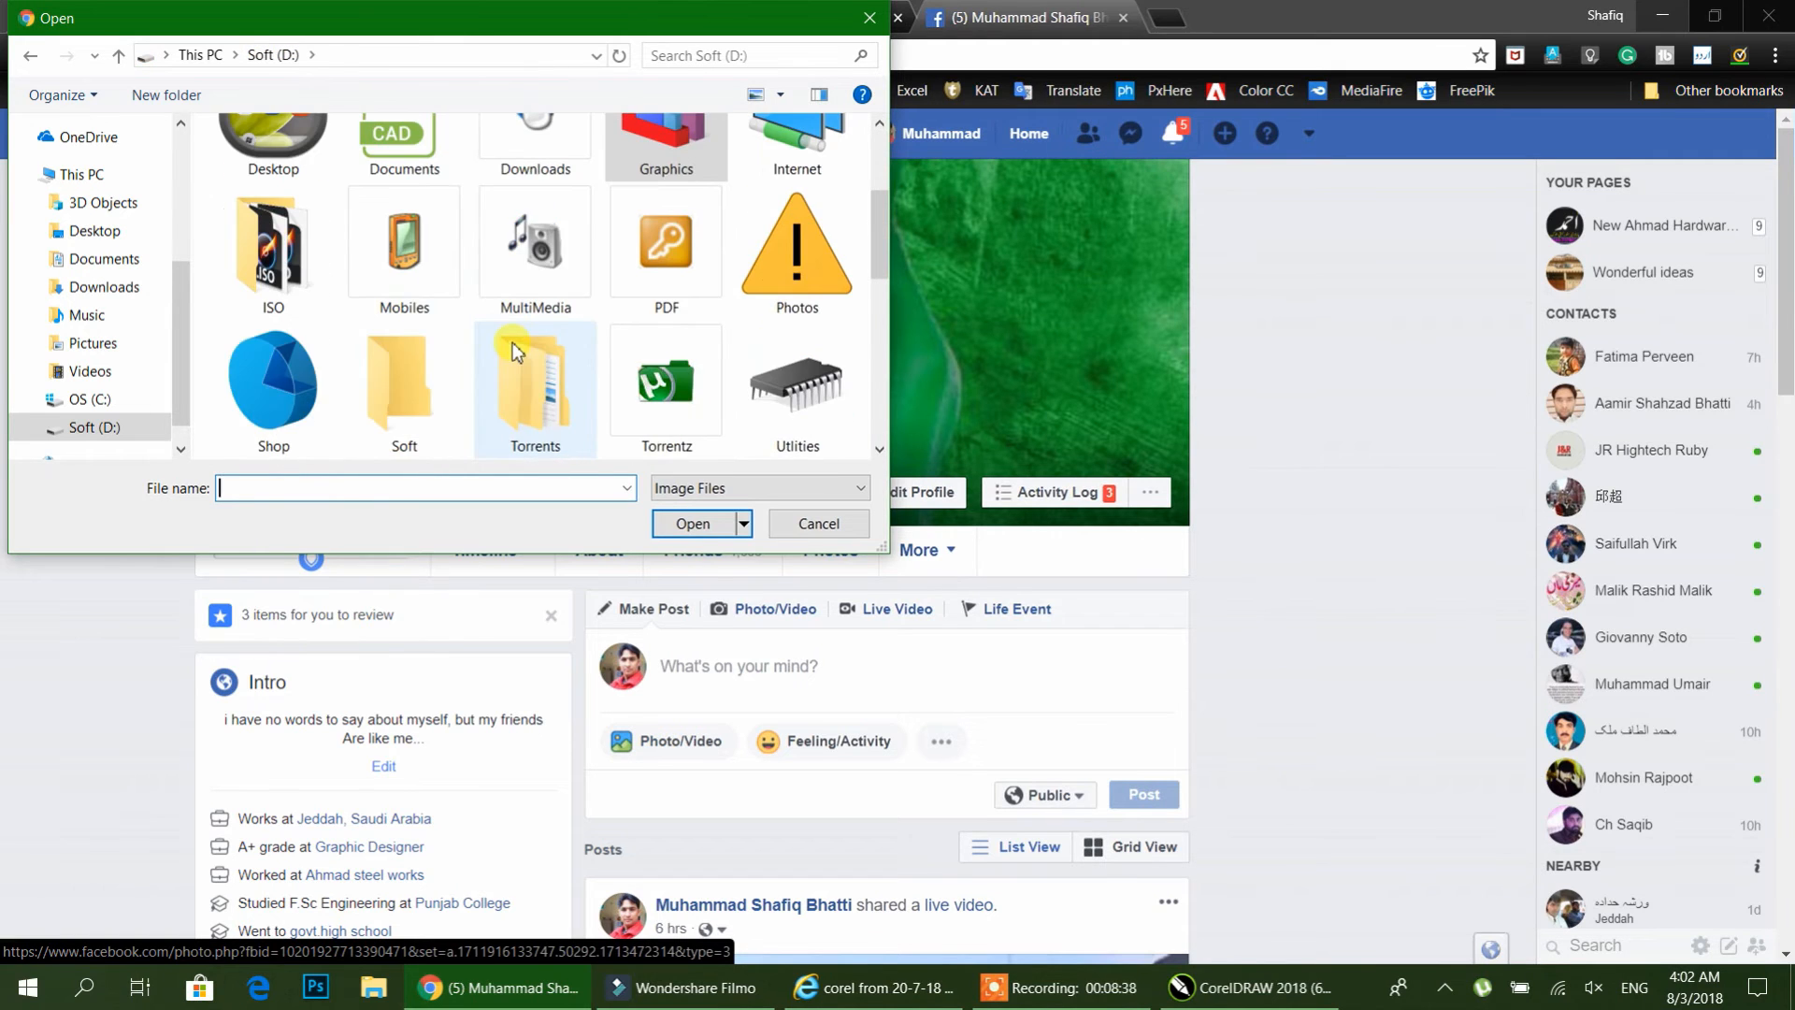
{"action": "scroll", "coordinate": [512, 348], "scroll_direction": "down", "scroll_amount": 2}
{"action": "left_click", "coordinate": [513, 352]}
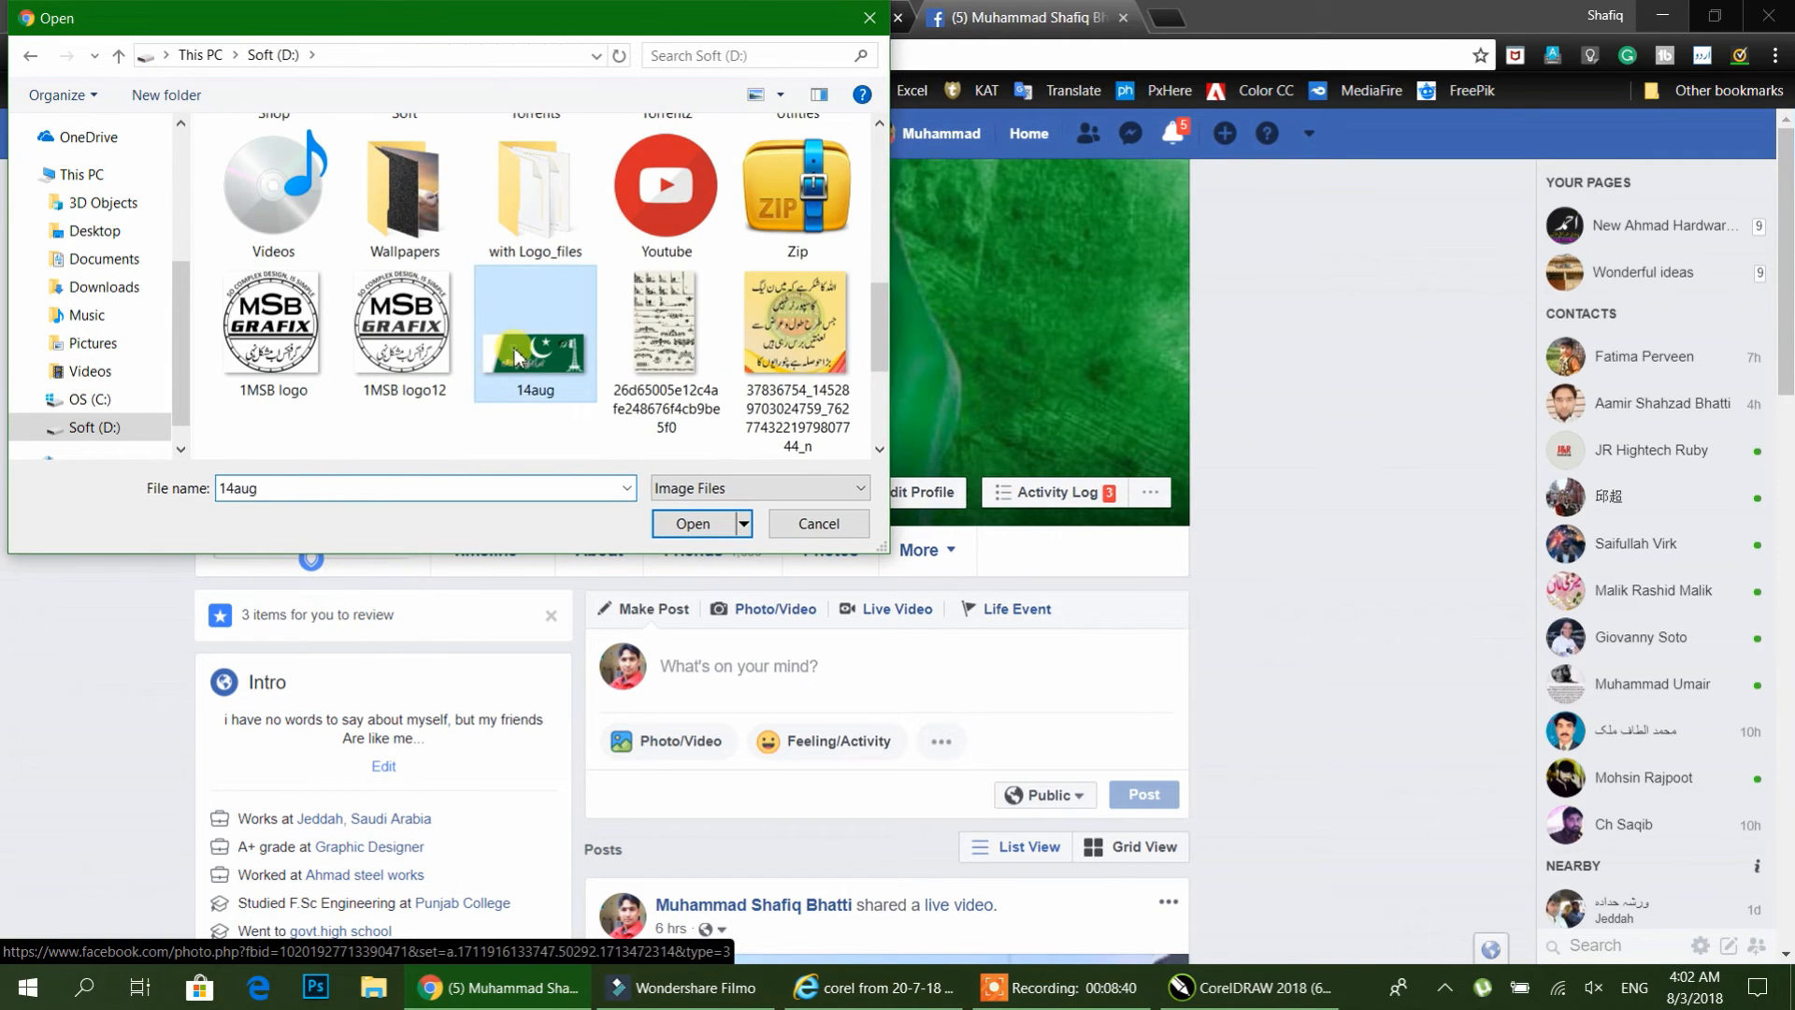
{"action": "left_click", "coordinate": [689, 524]}
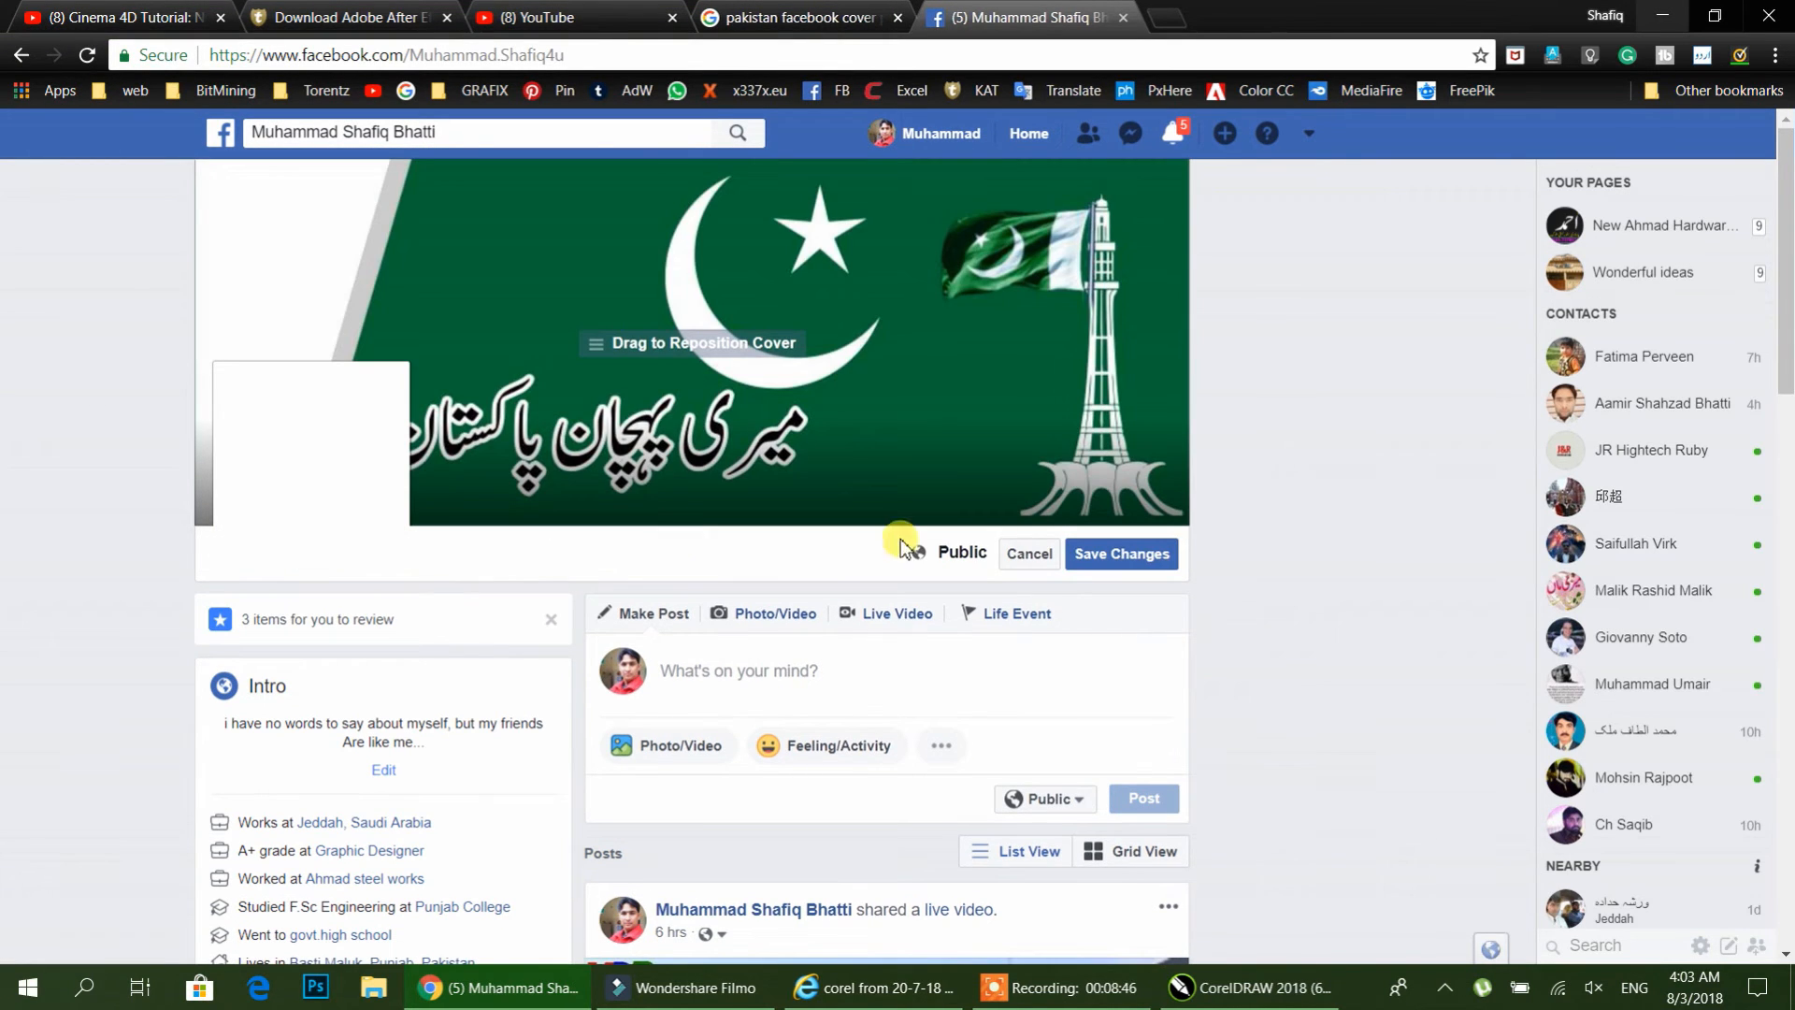
{"action": "left_click", "coordinate": [1113, 559]}
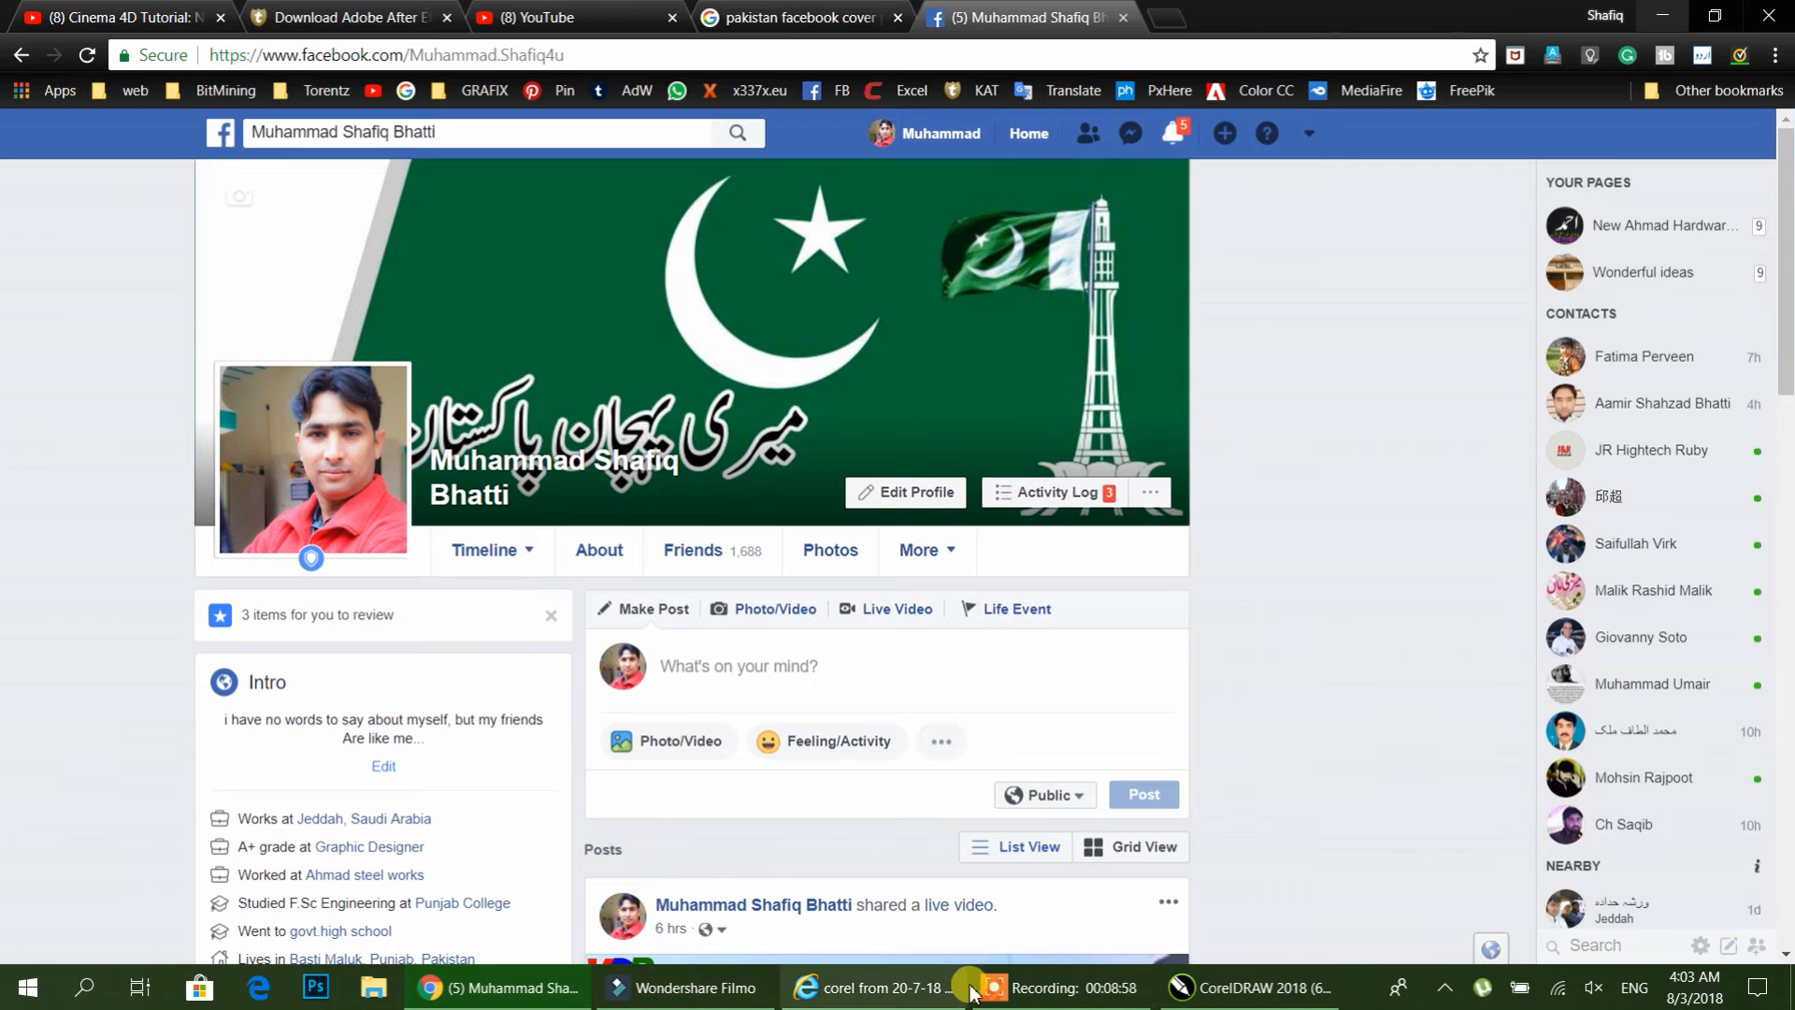
- Switch to CorelDRAW, shrink the flag banner's Urdu slogan to about 316 × 86 px and move it to about X 204, Y 247 px
{"action": "left_click", "coordinate": [1248, 988]}
{"action": "left_click", "coordinate": [1015, 681]}
{"action": "left_click", "coordinate": [975, 482]}
{"action": "left_click_drag", "start_coordinate": [1087, 512], "coordinate": [1033, 519]}
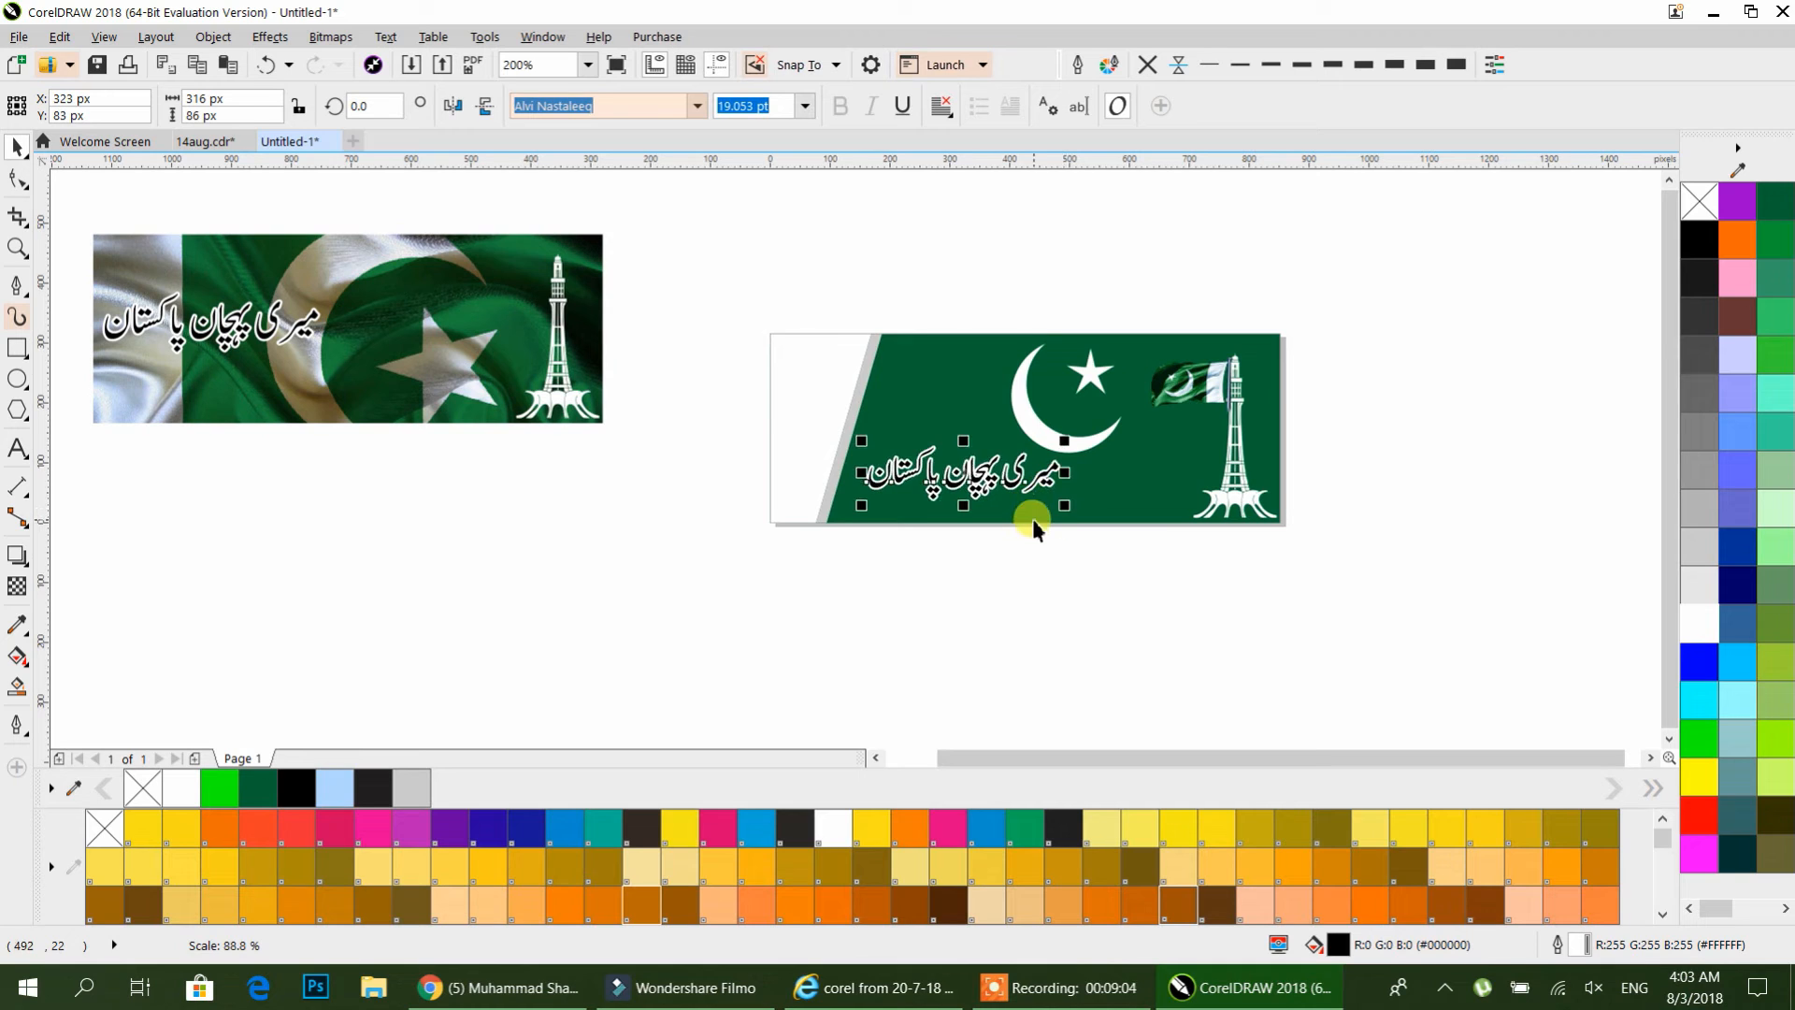
{"action": "left_click_drag", "start_coordinate": [944, 422], "coordinate": [912, 366]}
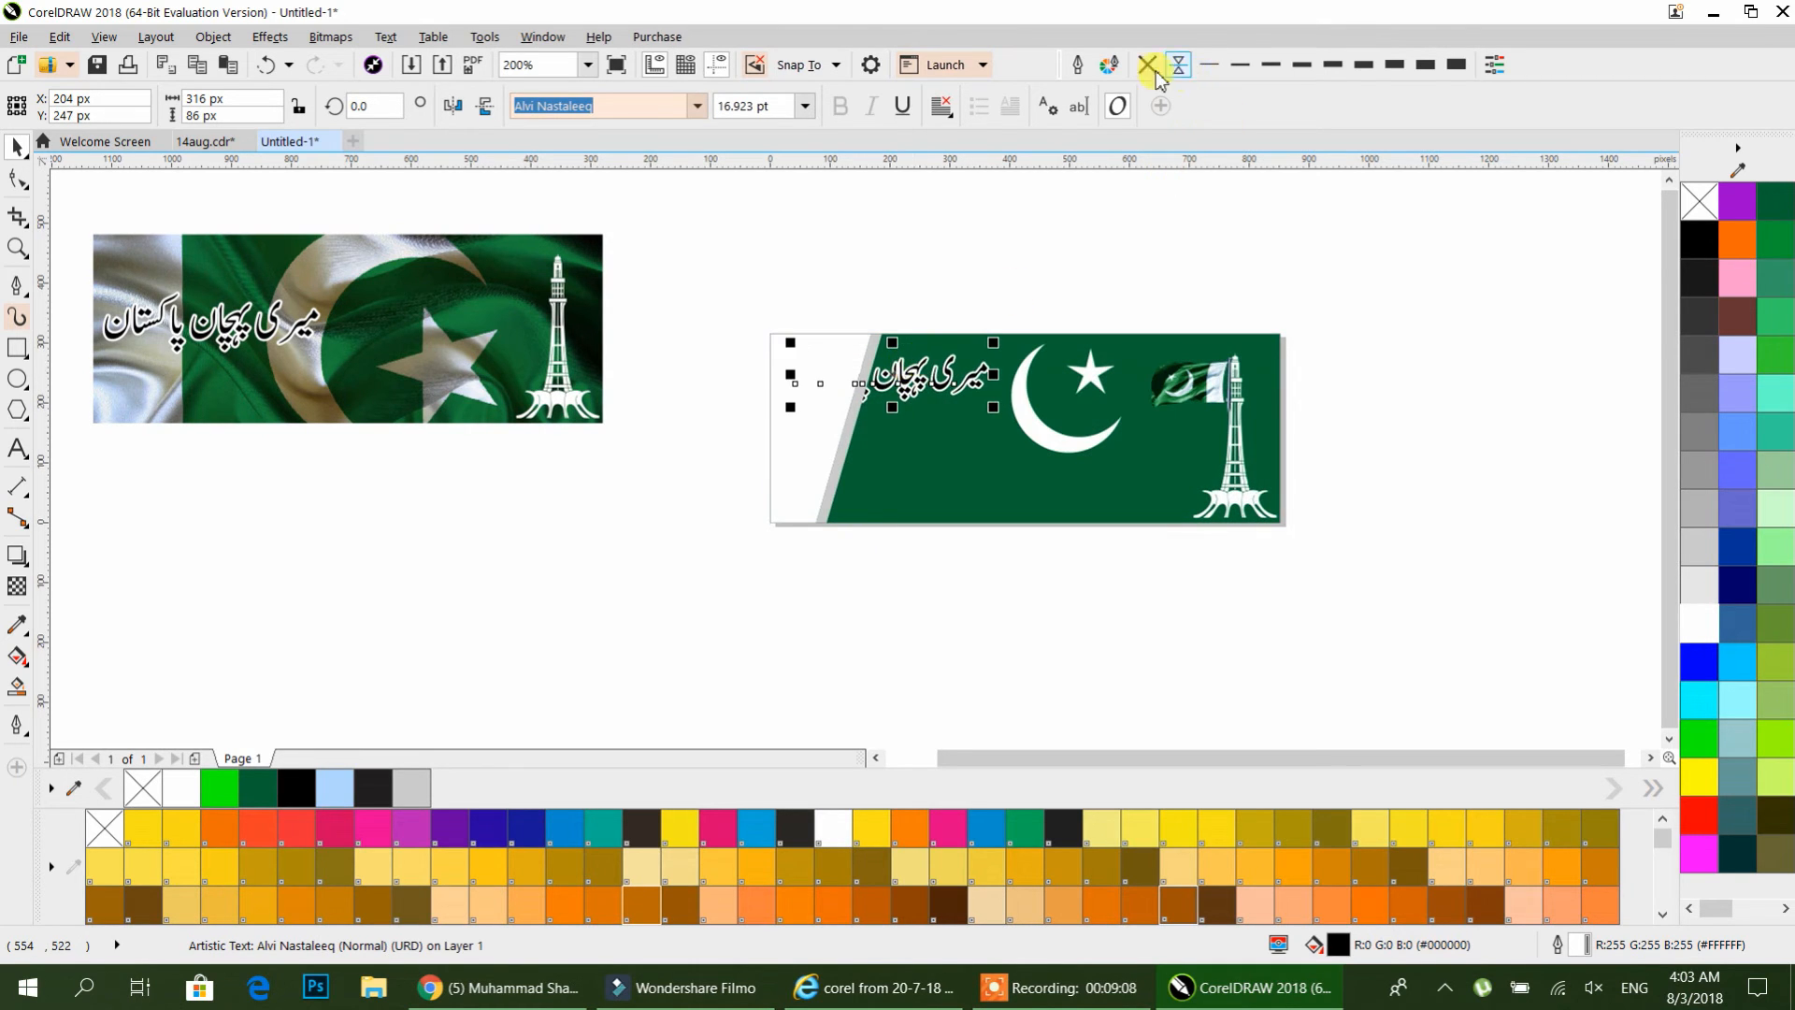
- Remove the outline from the Urdu slogan on the flag banner and fill it with red
{"action": "left_click", "coordinate": [1699, 813]}
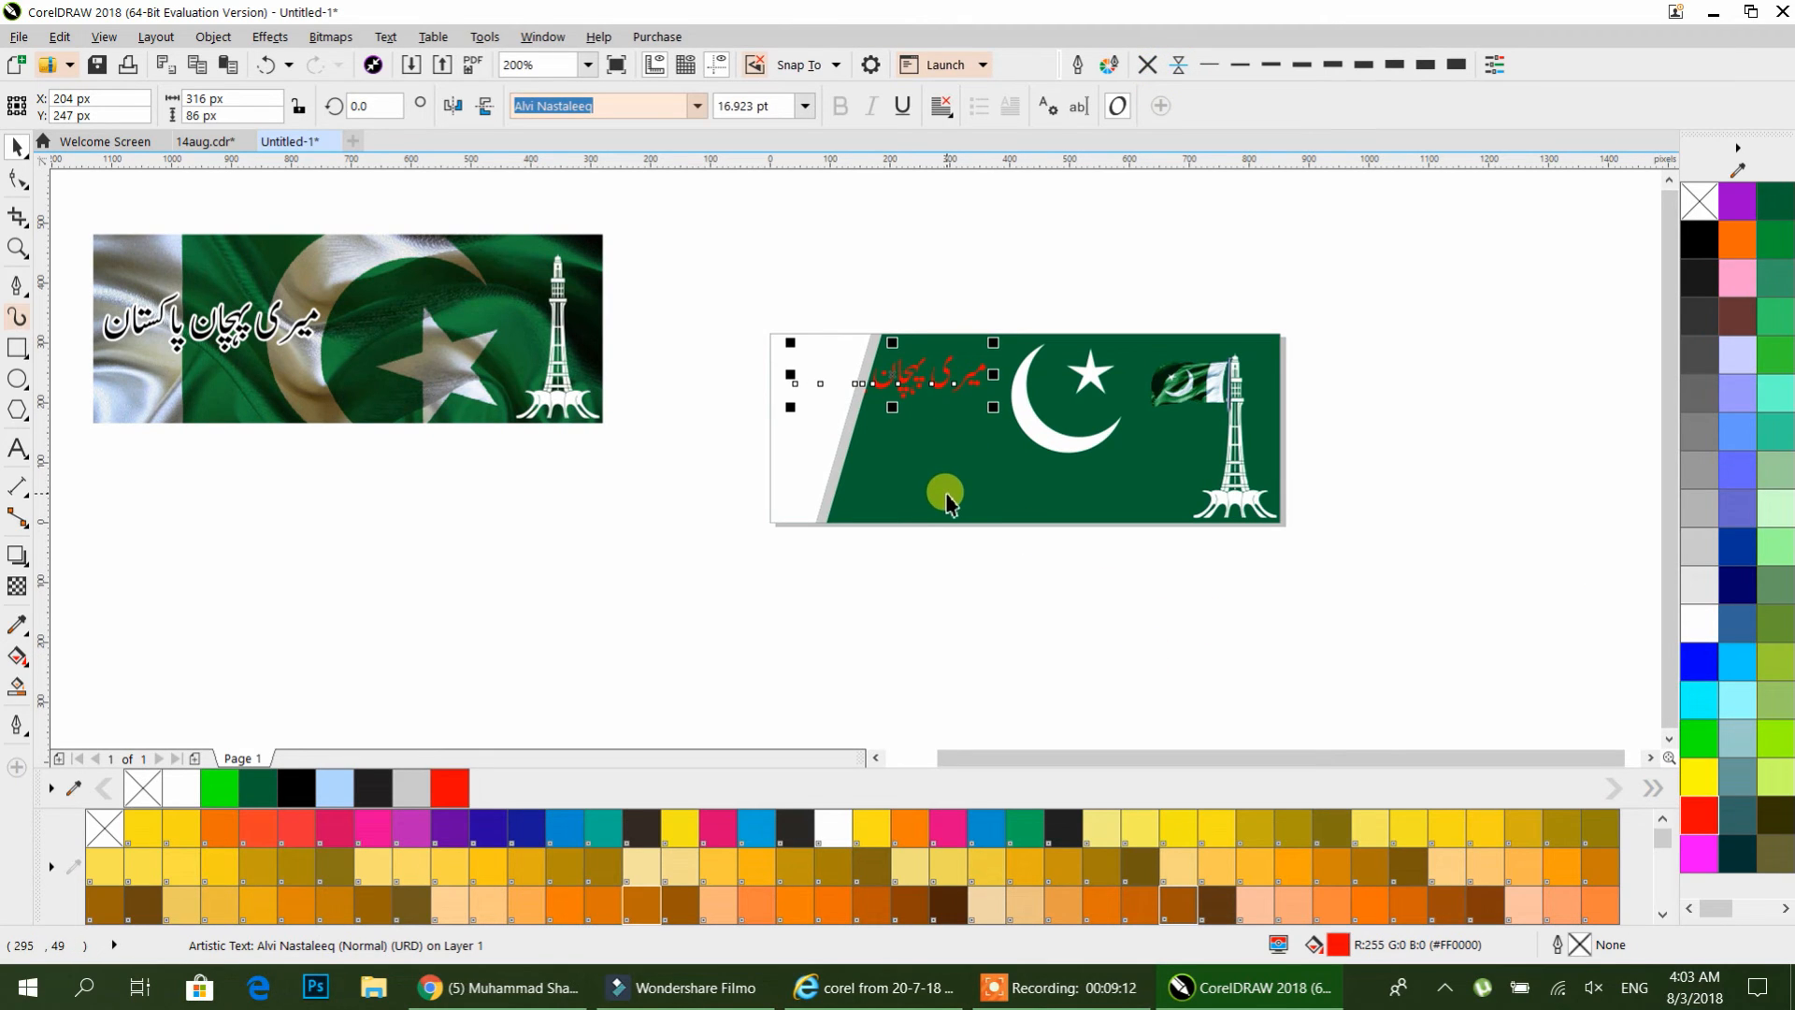
{"action": "left_click", "coordinate": [961, 614]}
{"action": "scroll", "coordinate": [938, 381], "scroll_direction": "up", "scroll_amount": 2}
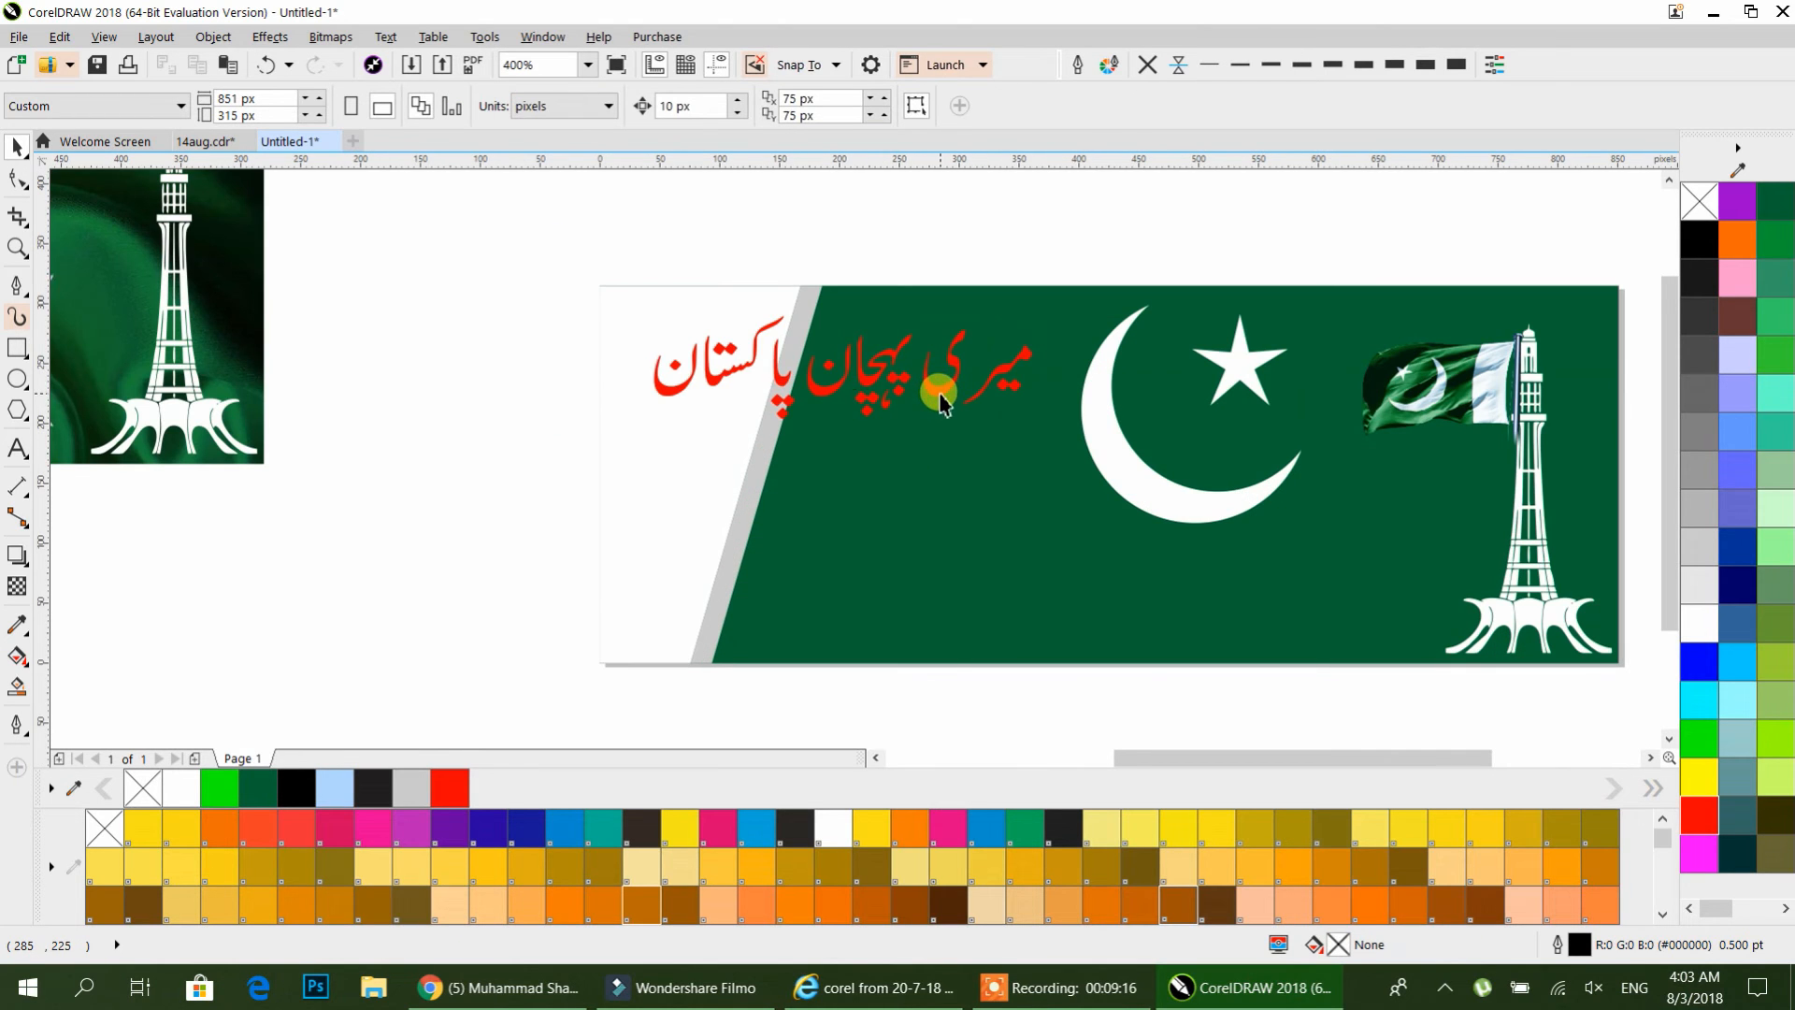
- Fill the Urdu slogan with yellow and give it a PANTONE Hexachrome blue outline
{"action": "left_click", "coordinate": [940, 402]}
{"action": "left_click", "coordinate": [1698, 782]}
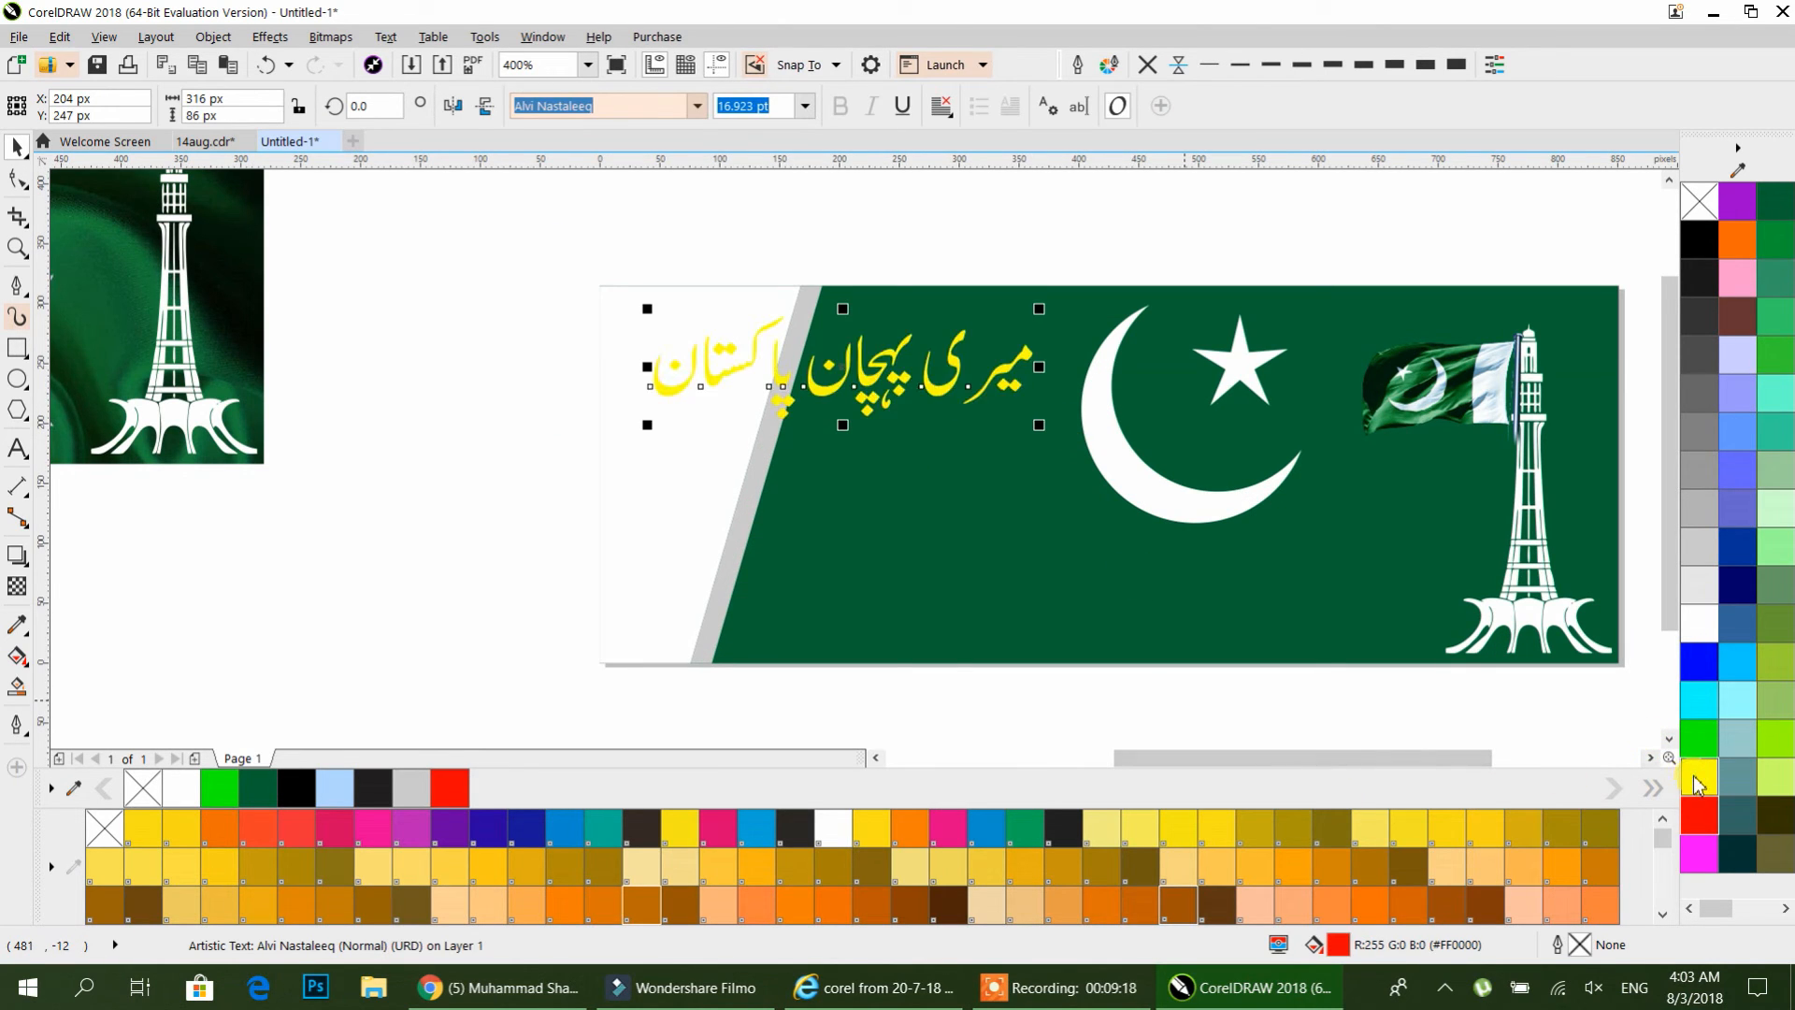
{"action": "right_click", "coordinate": [994, 829]}
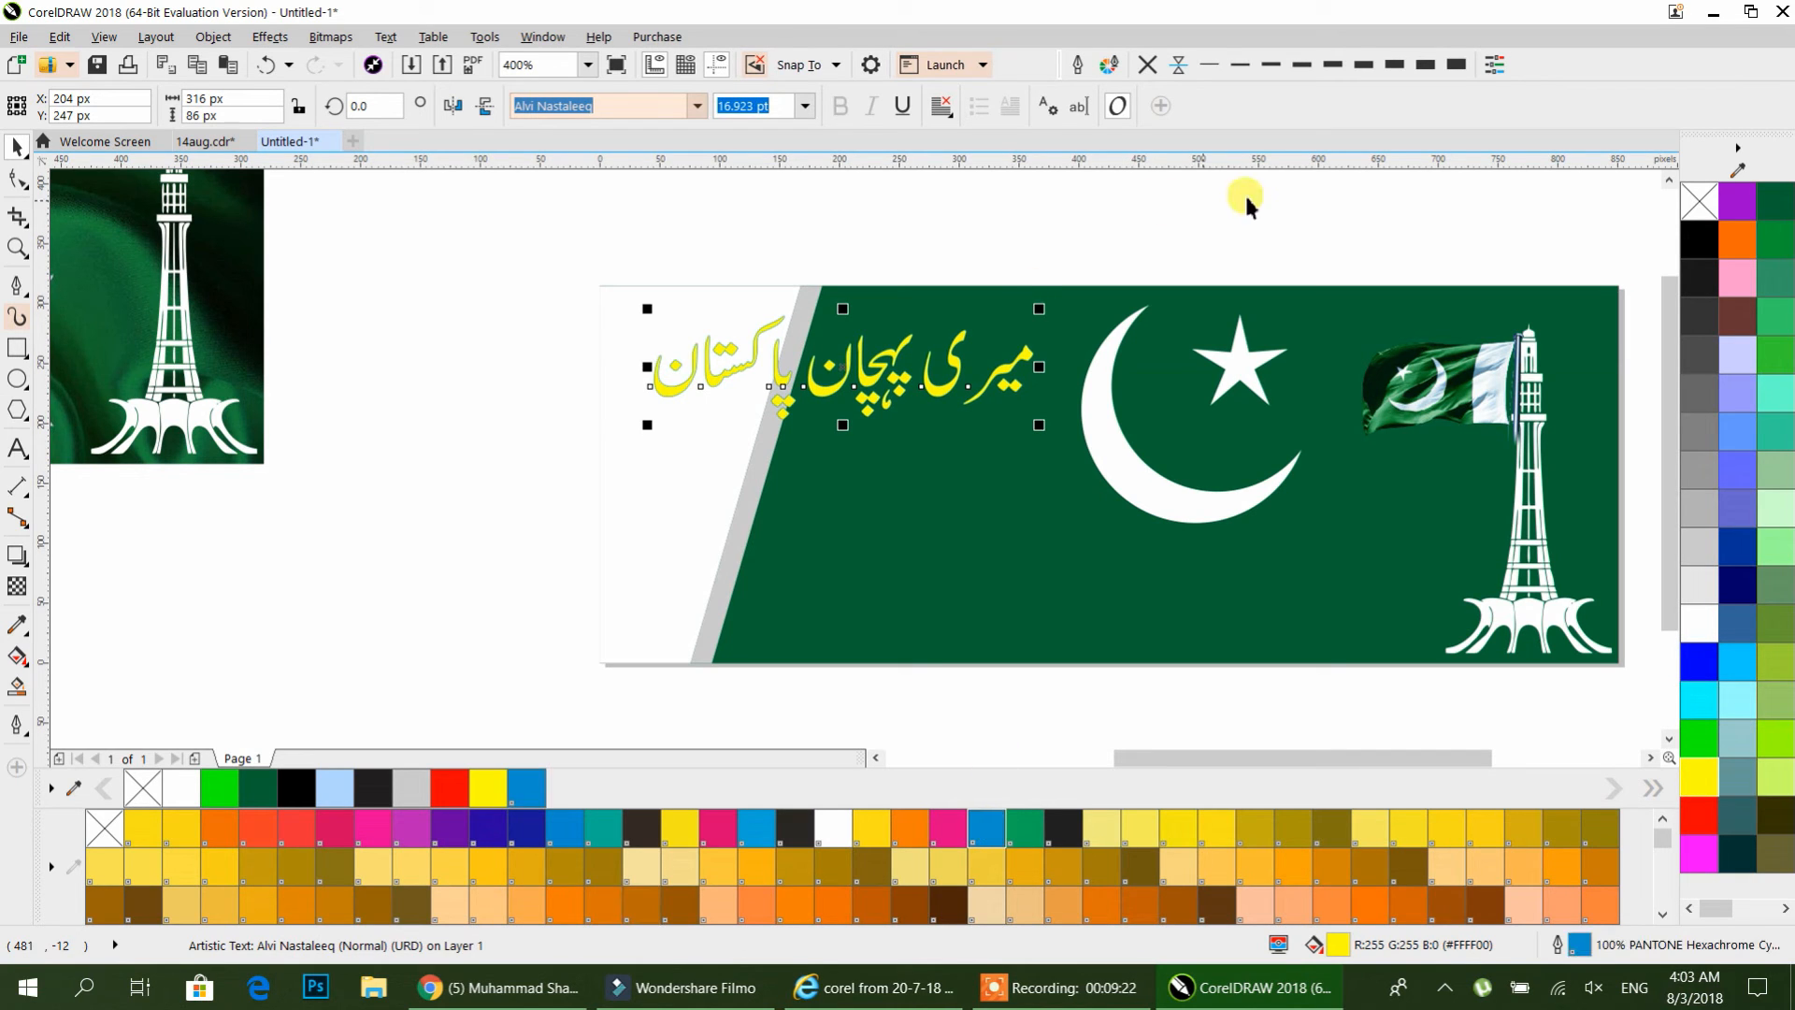
- Give the Urdu slogan a 2 pt outline in pure blue (#0000FF) and a cyan fill (#00FFFF)
{"action": "left_click", "coordinate": [1332, 65]}
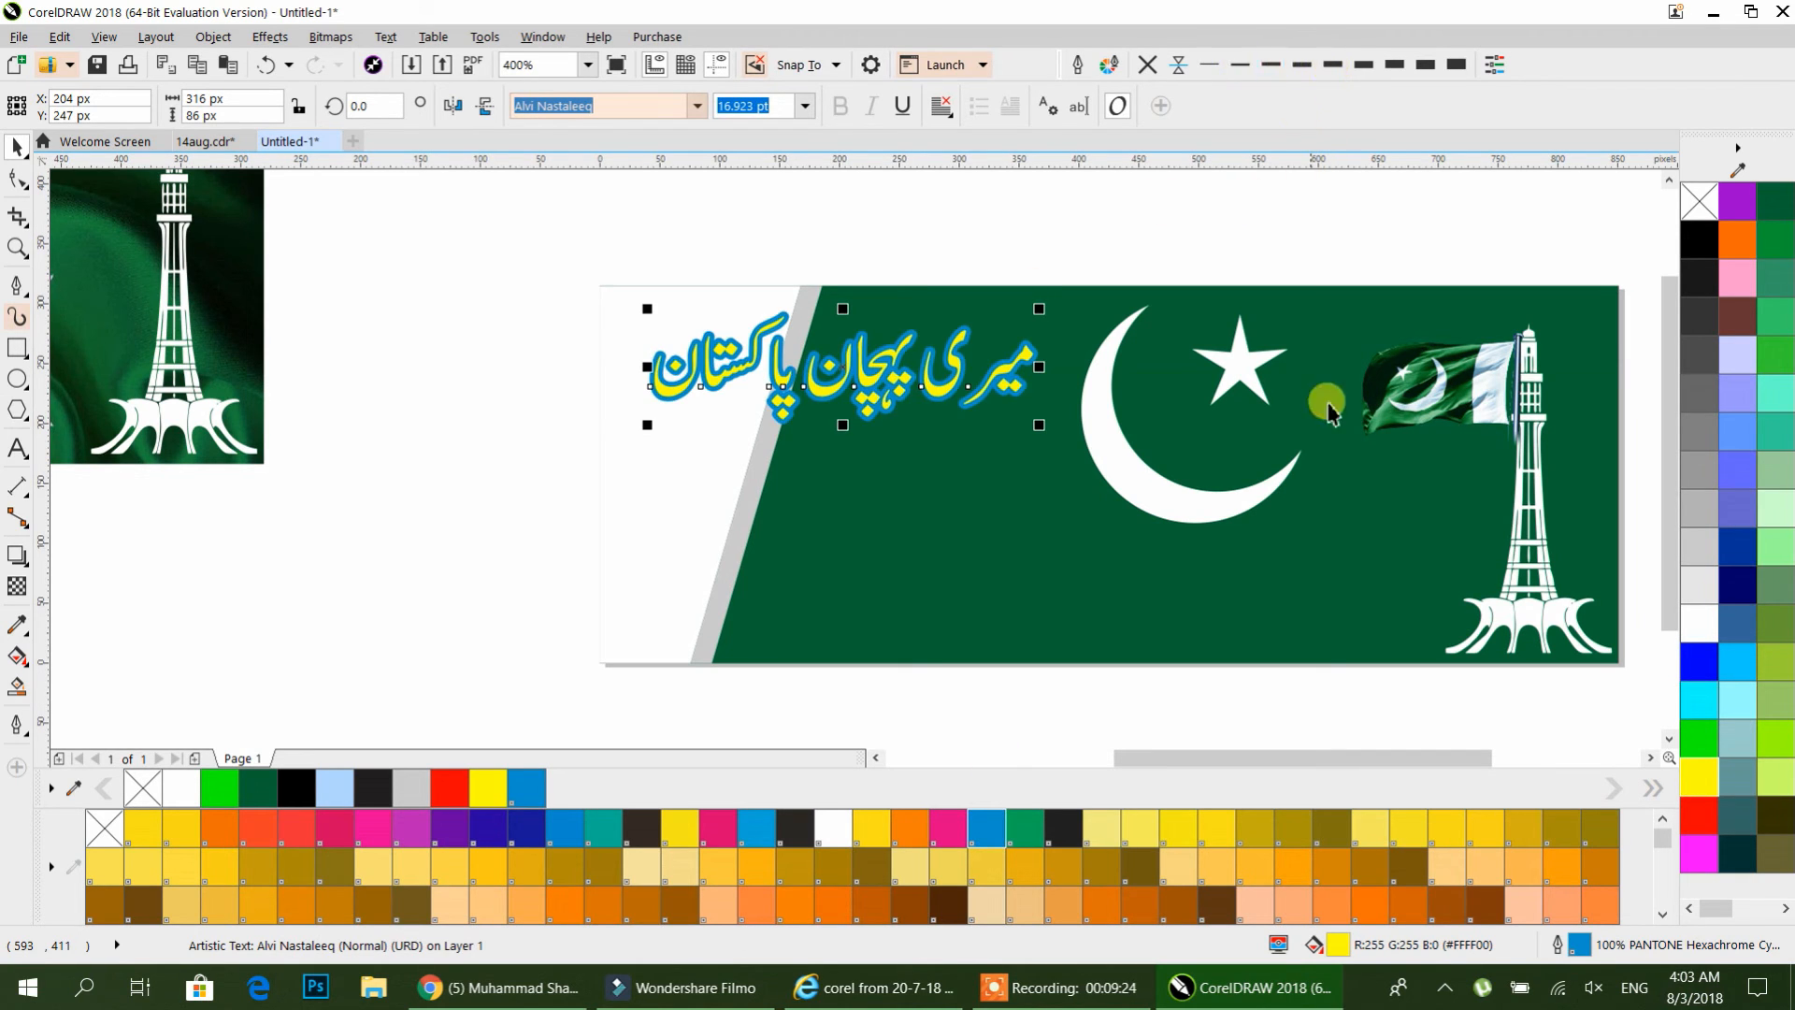
{"action": "right_click", "coordinate": [1699, 661]}
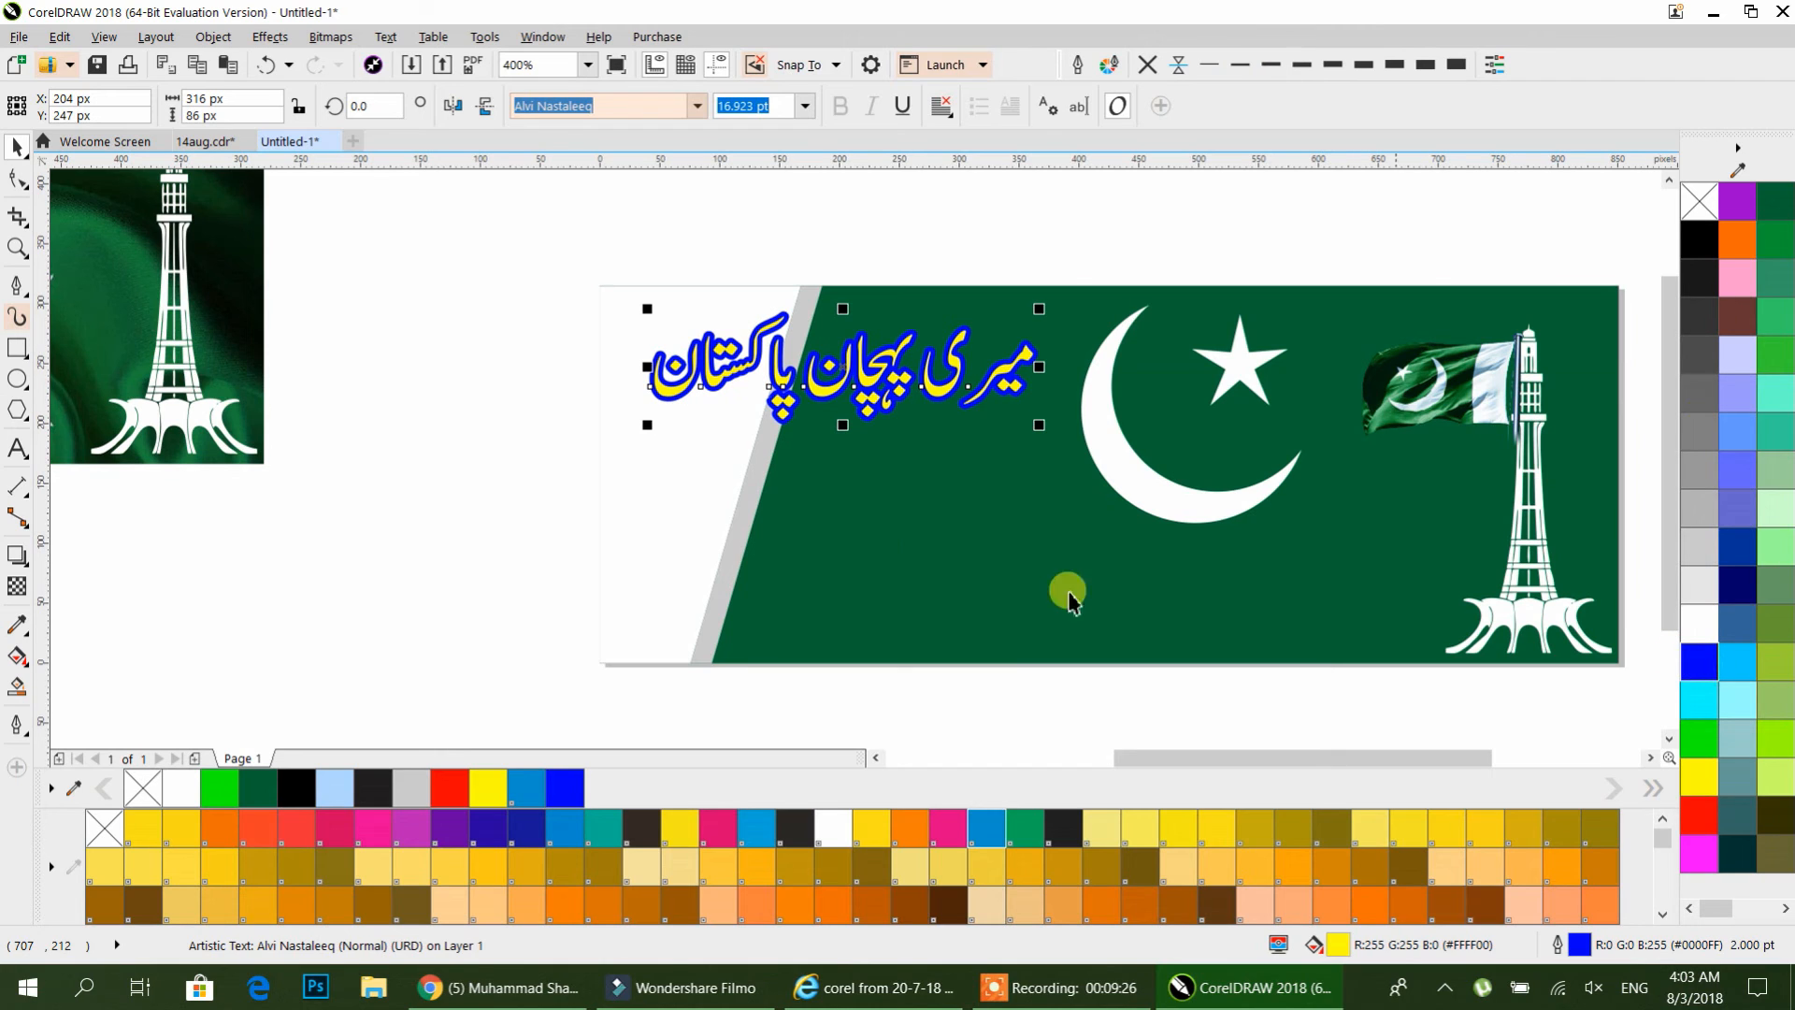
{"action": "left_click", "coordinate": [1703, 709]}
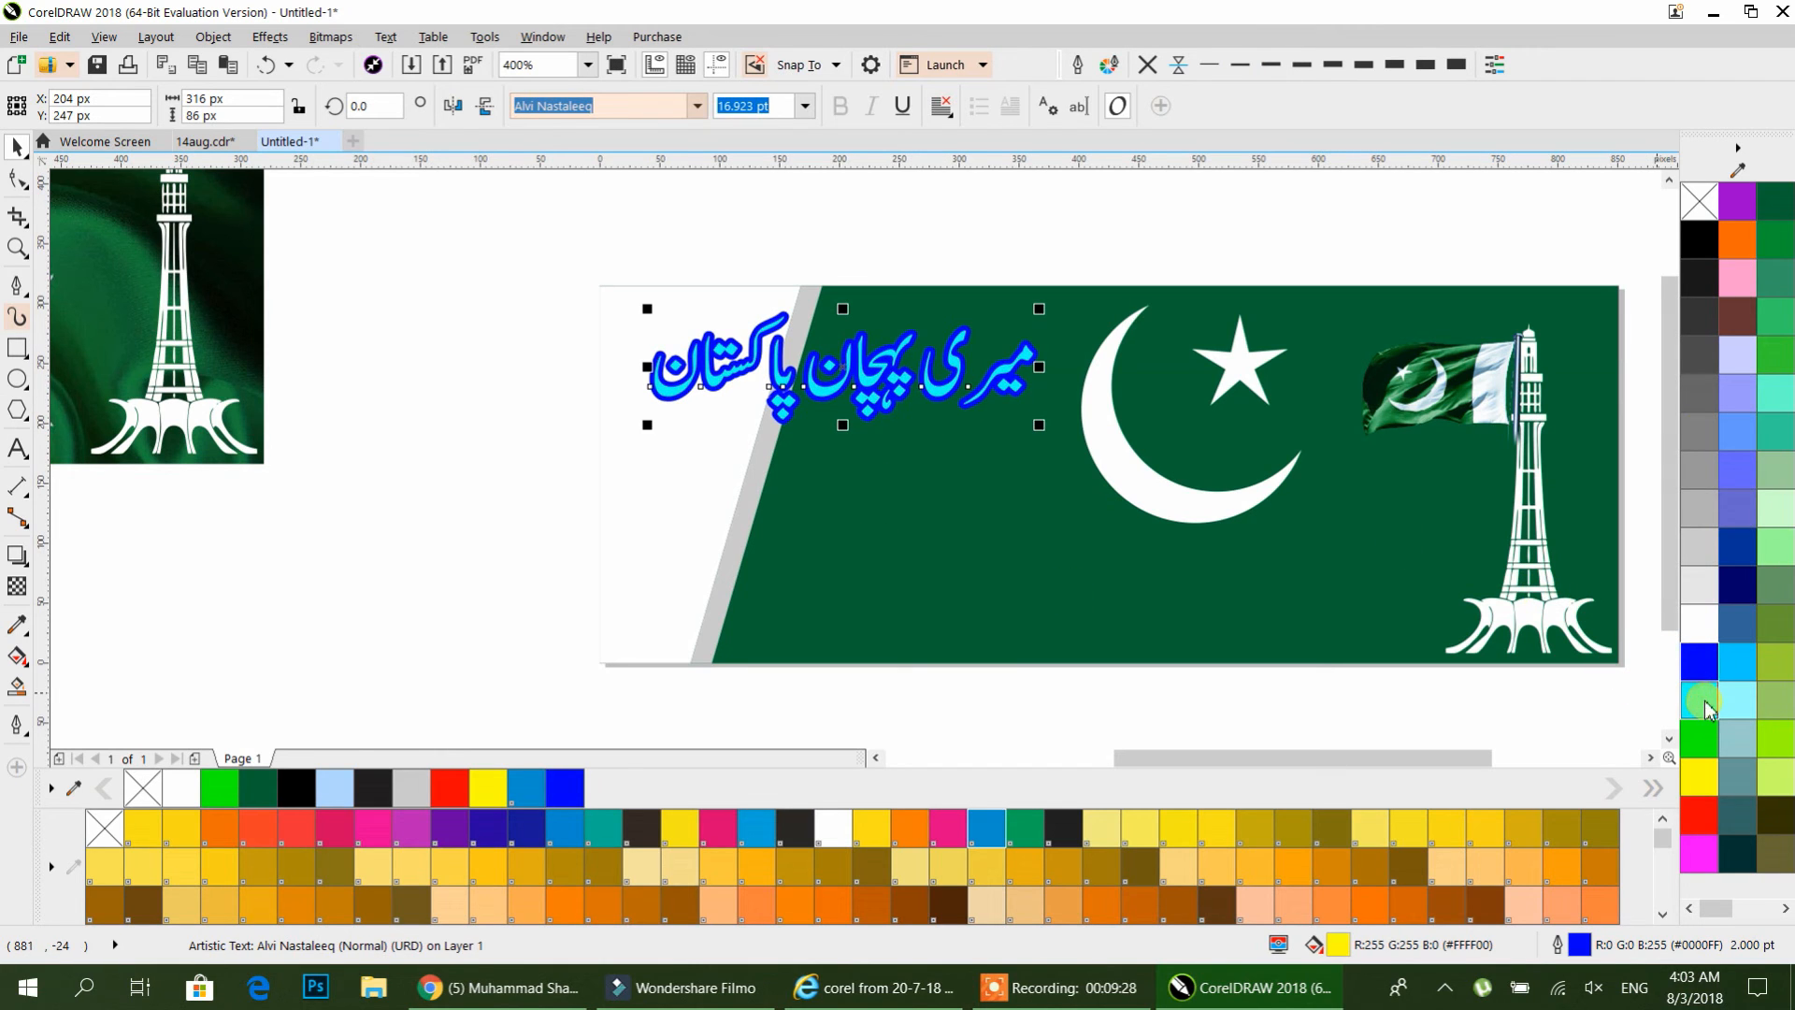
{"action": "left_click", "coordinate": [523, 278]}
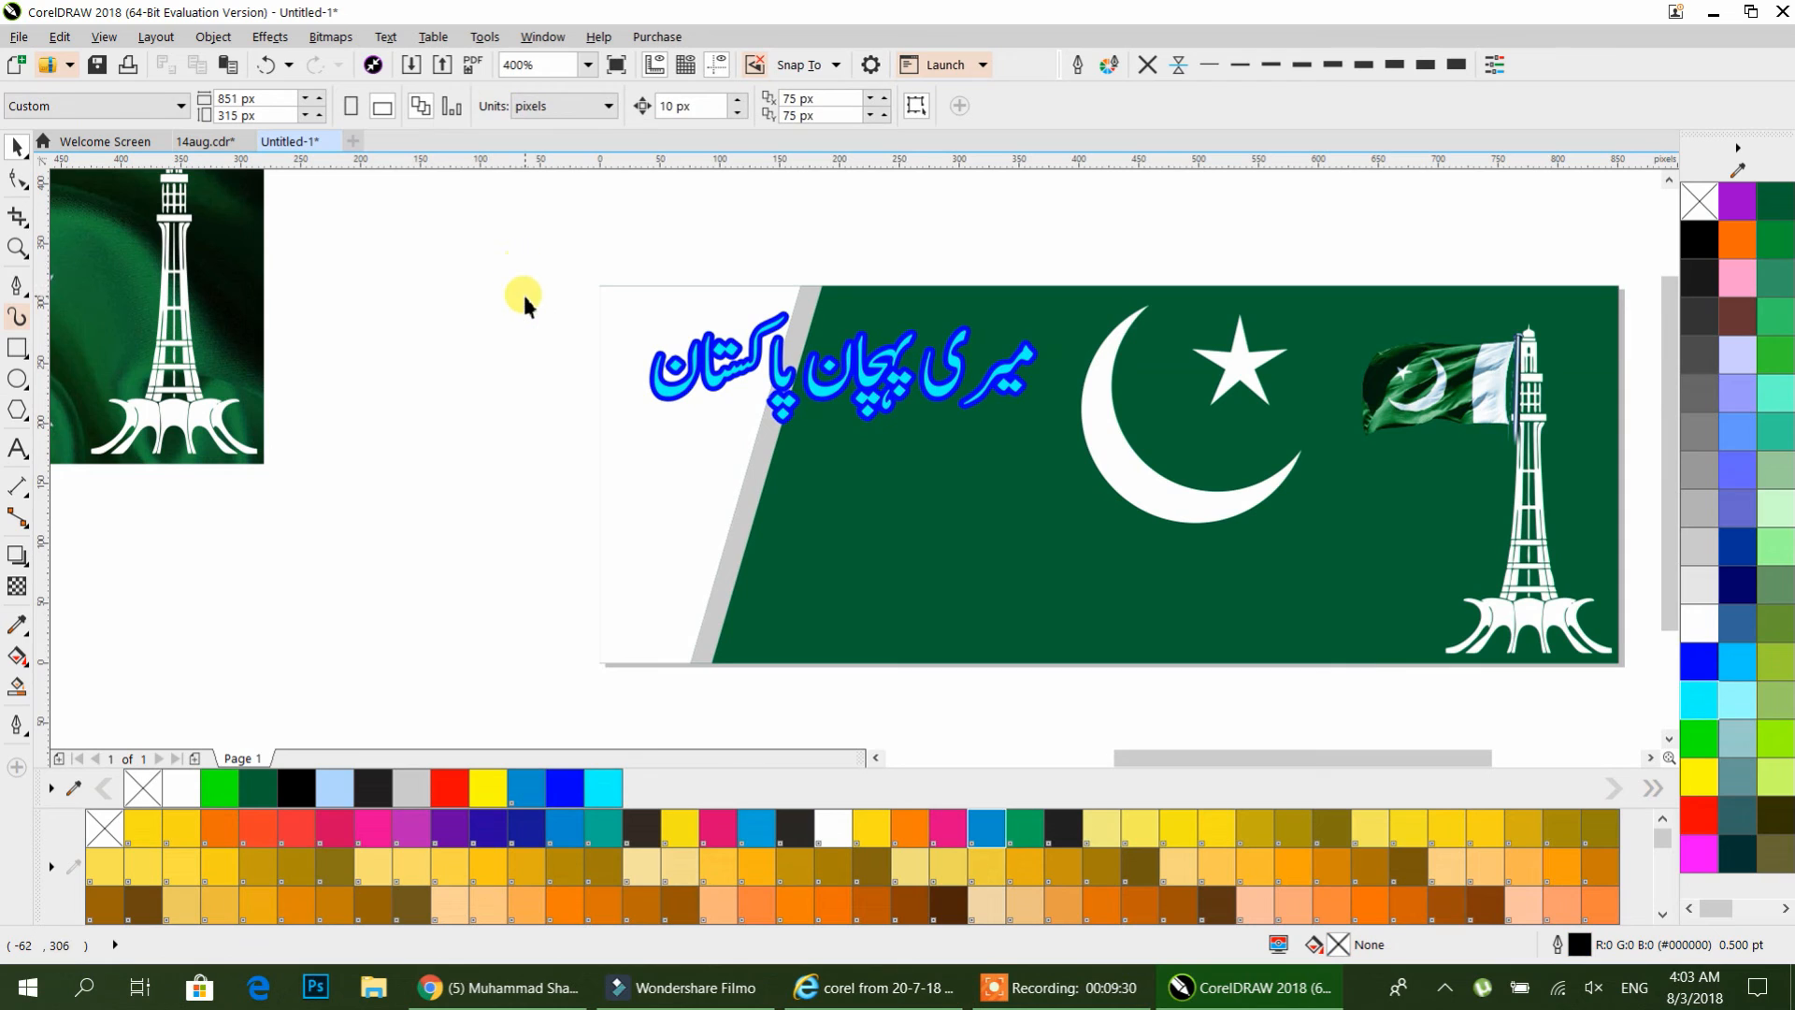
- Export all objects of the flag-layout banner to the Soft (D:) drive as a PNG named 14aug2 in RGB Color (24-bit)
{"action": "left_click_drag", "start_coordinate": [523, 293], "coordinate": [1556, 696]}
{"action": "key", "text": "ctrl+e"}
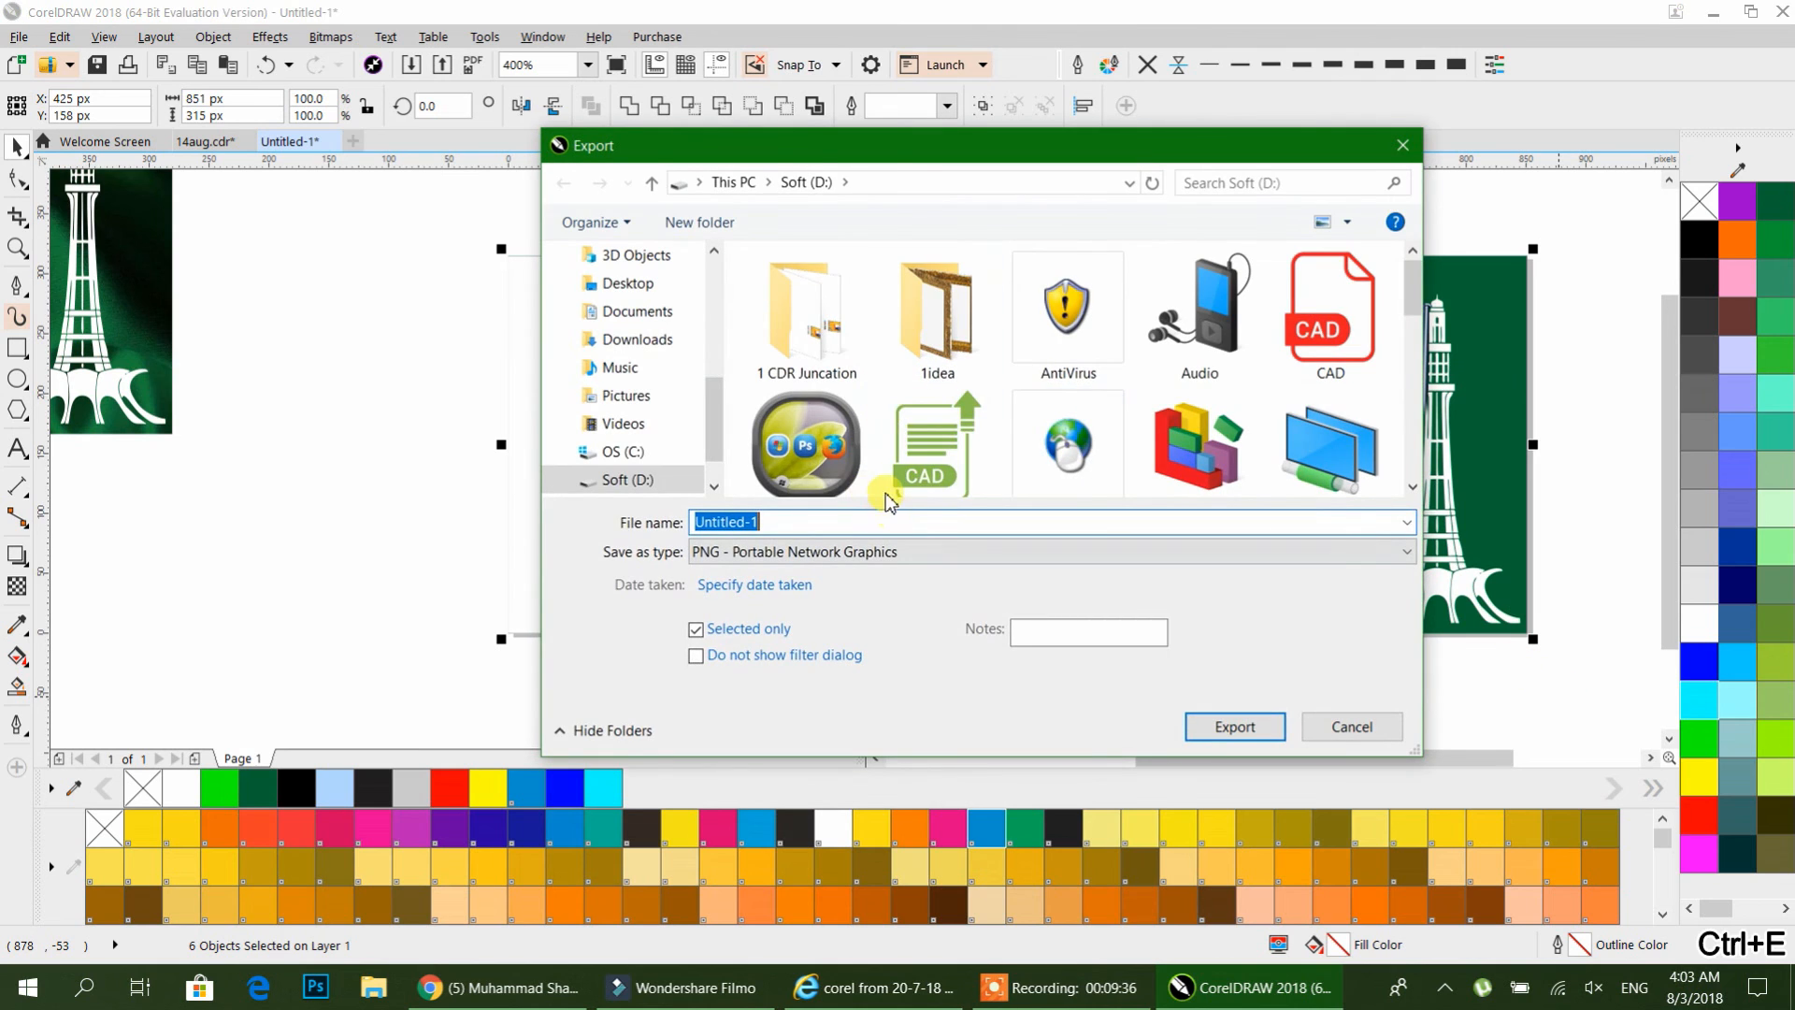
{"action": "scroll", "coordinate": [1005, 452], "scroll_direction": "down", "scroll_amount": 6}
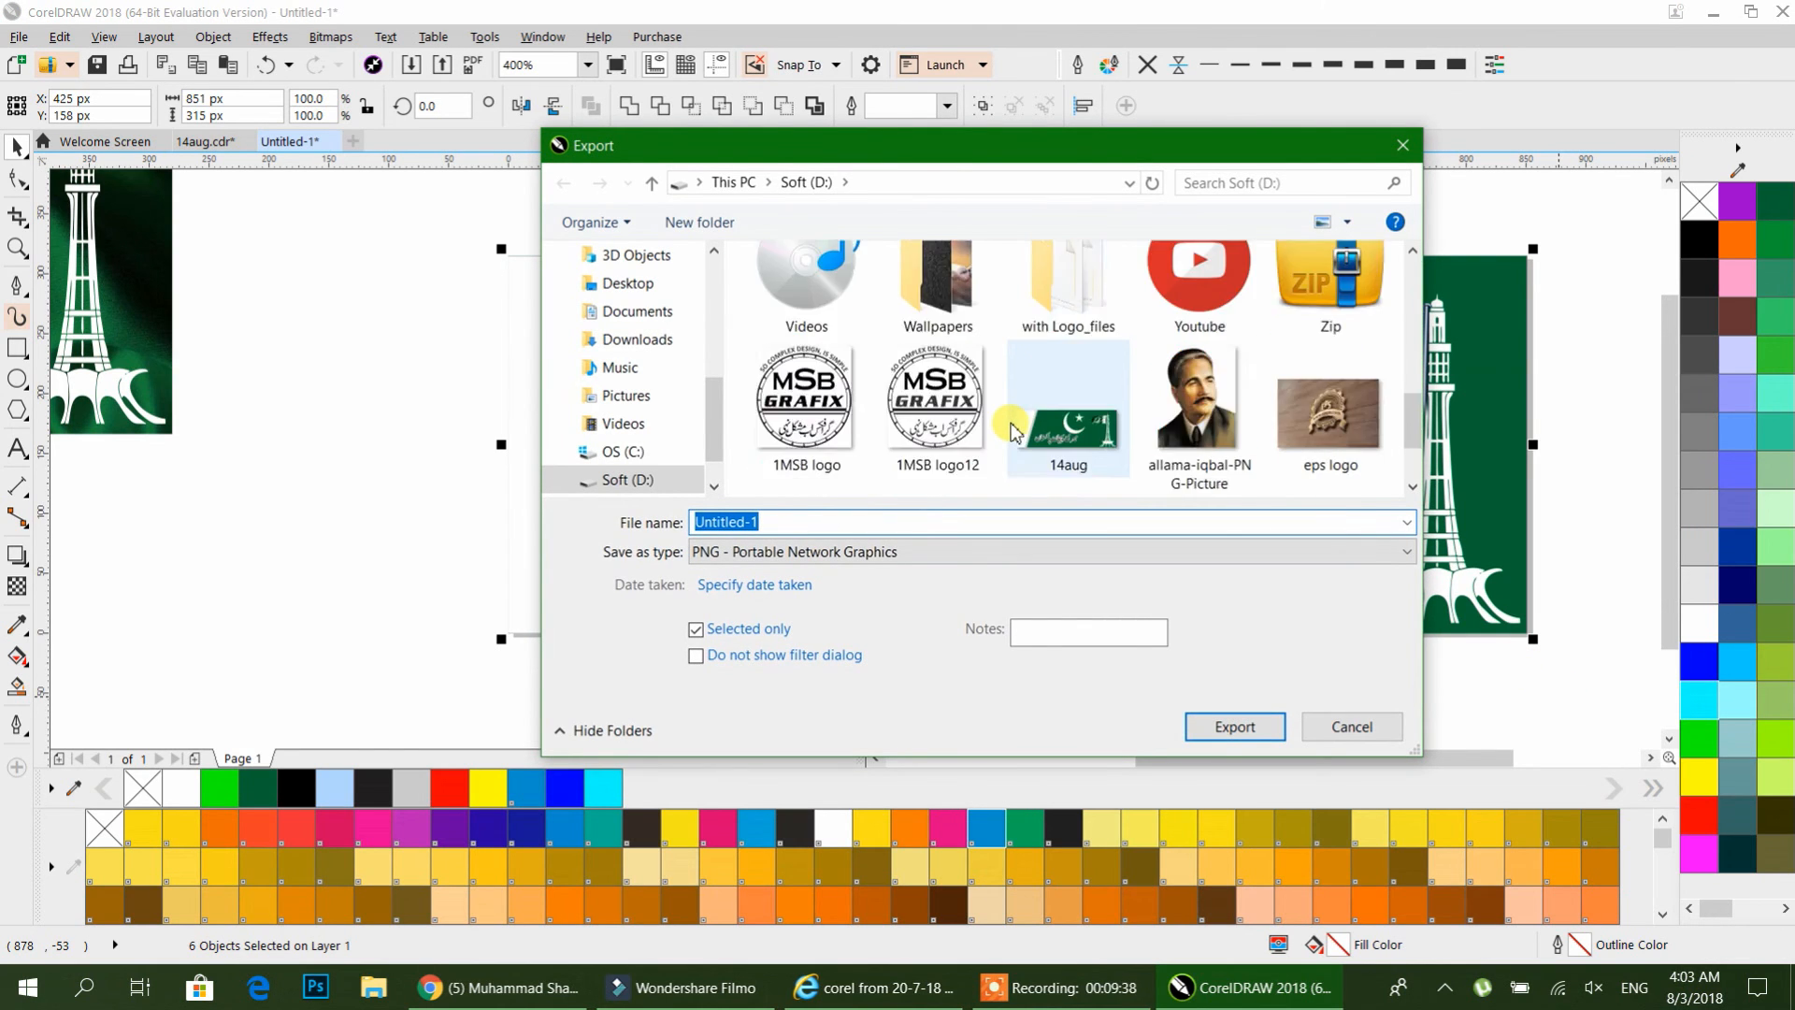
{"action": "scroll", "coordinate": [1033, 402], "scroll_direction": "up", "scroll_amount": 1}
{"action": "left_click", "coordinate": [1068, 313]}
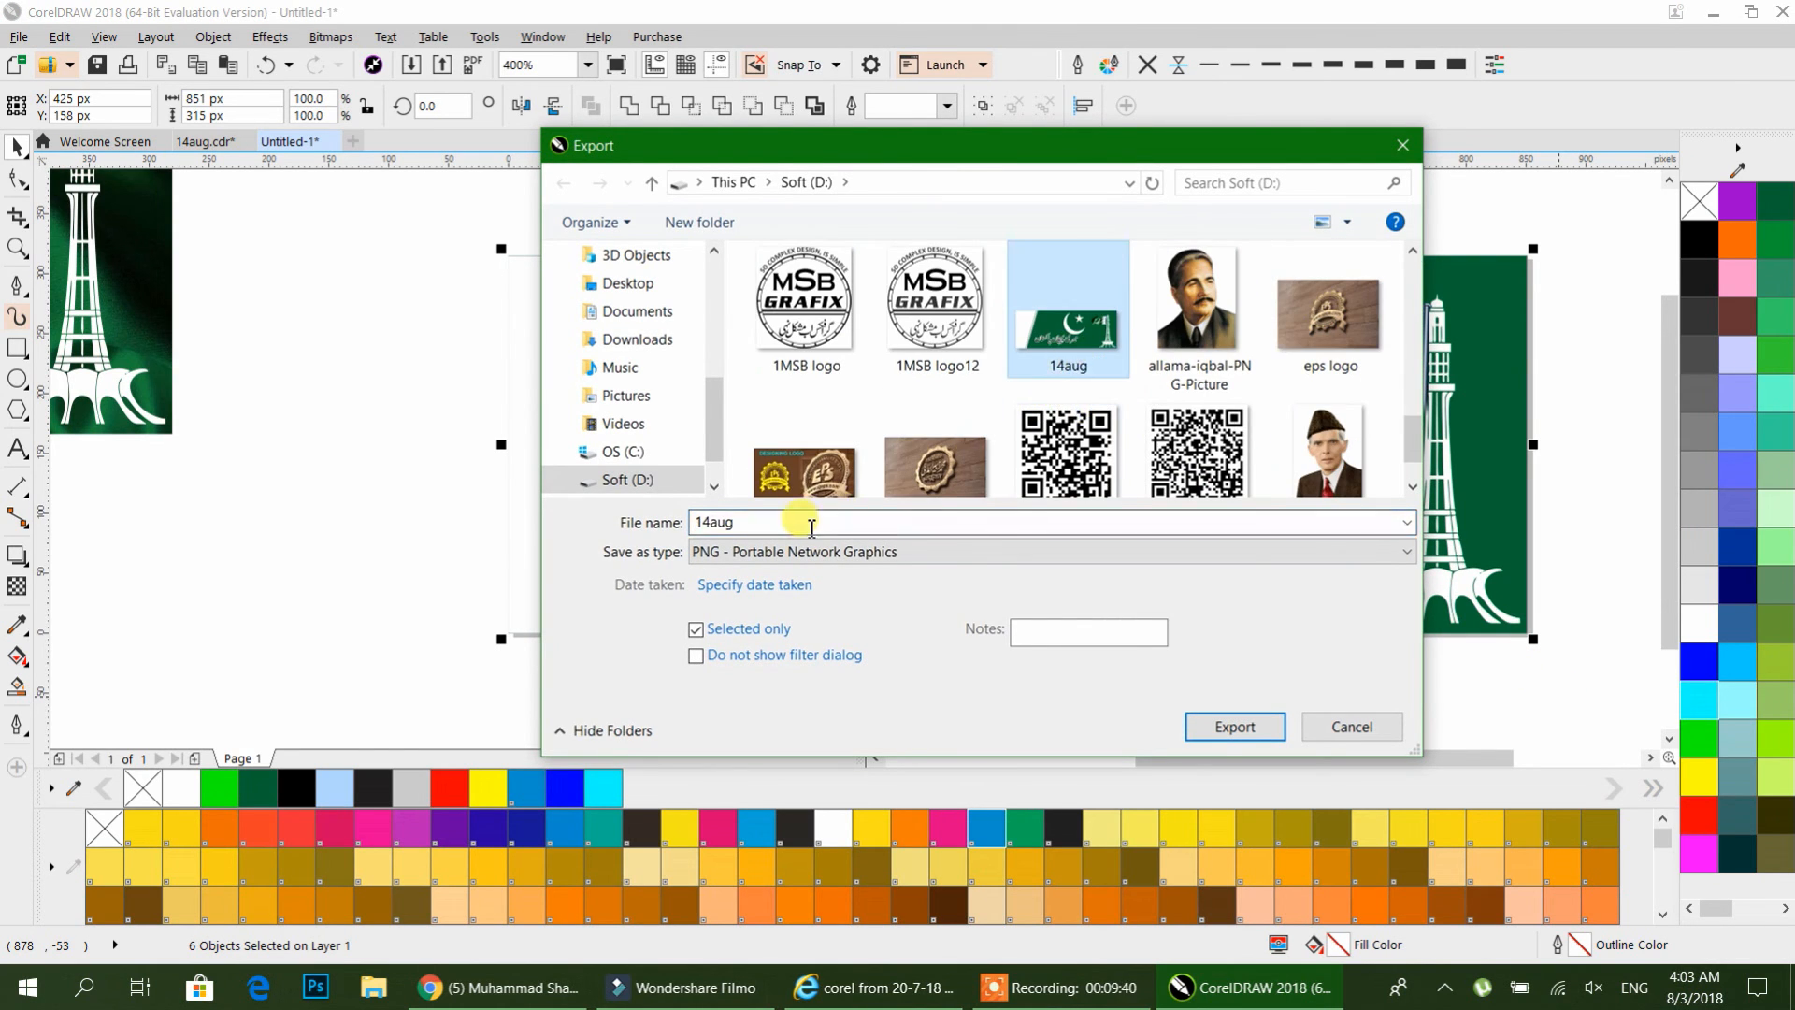
{"action": "left_click", "coordinate": [801, 524]}
{"action": "type", "text": "2"}
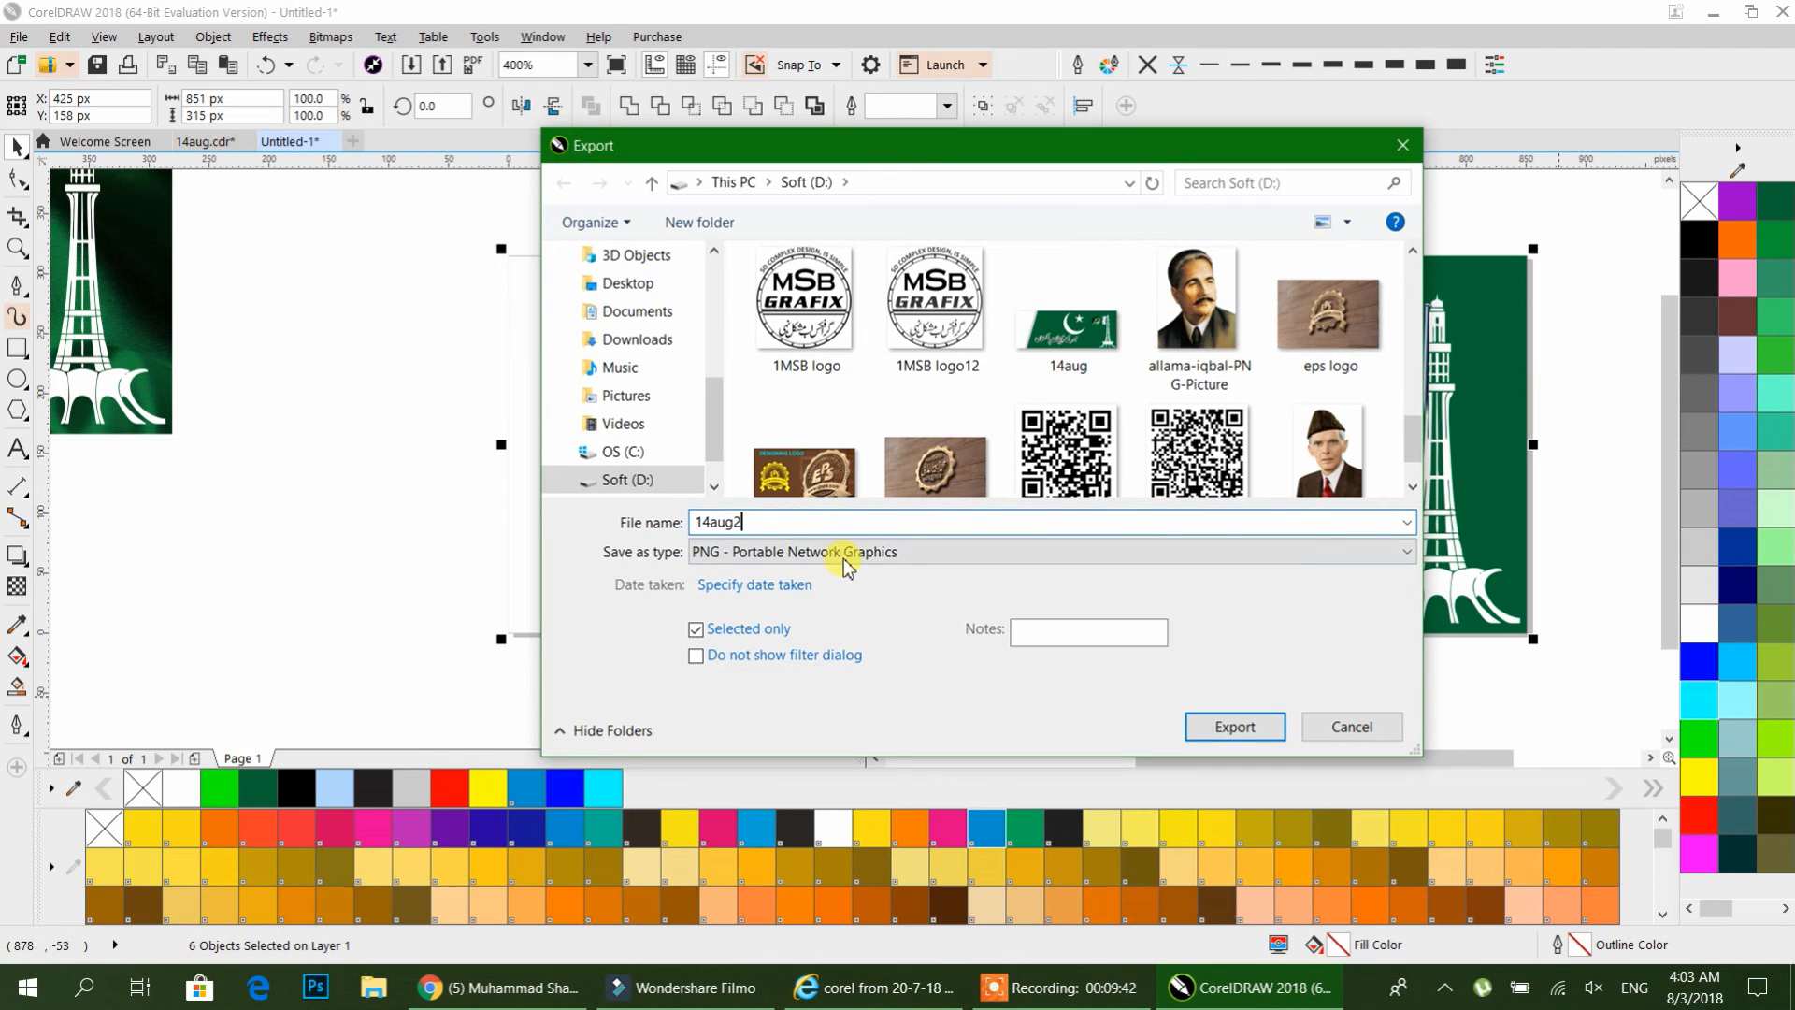
{"action": "left_click", "coordinate": [1227, 724]}
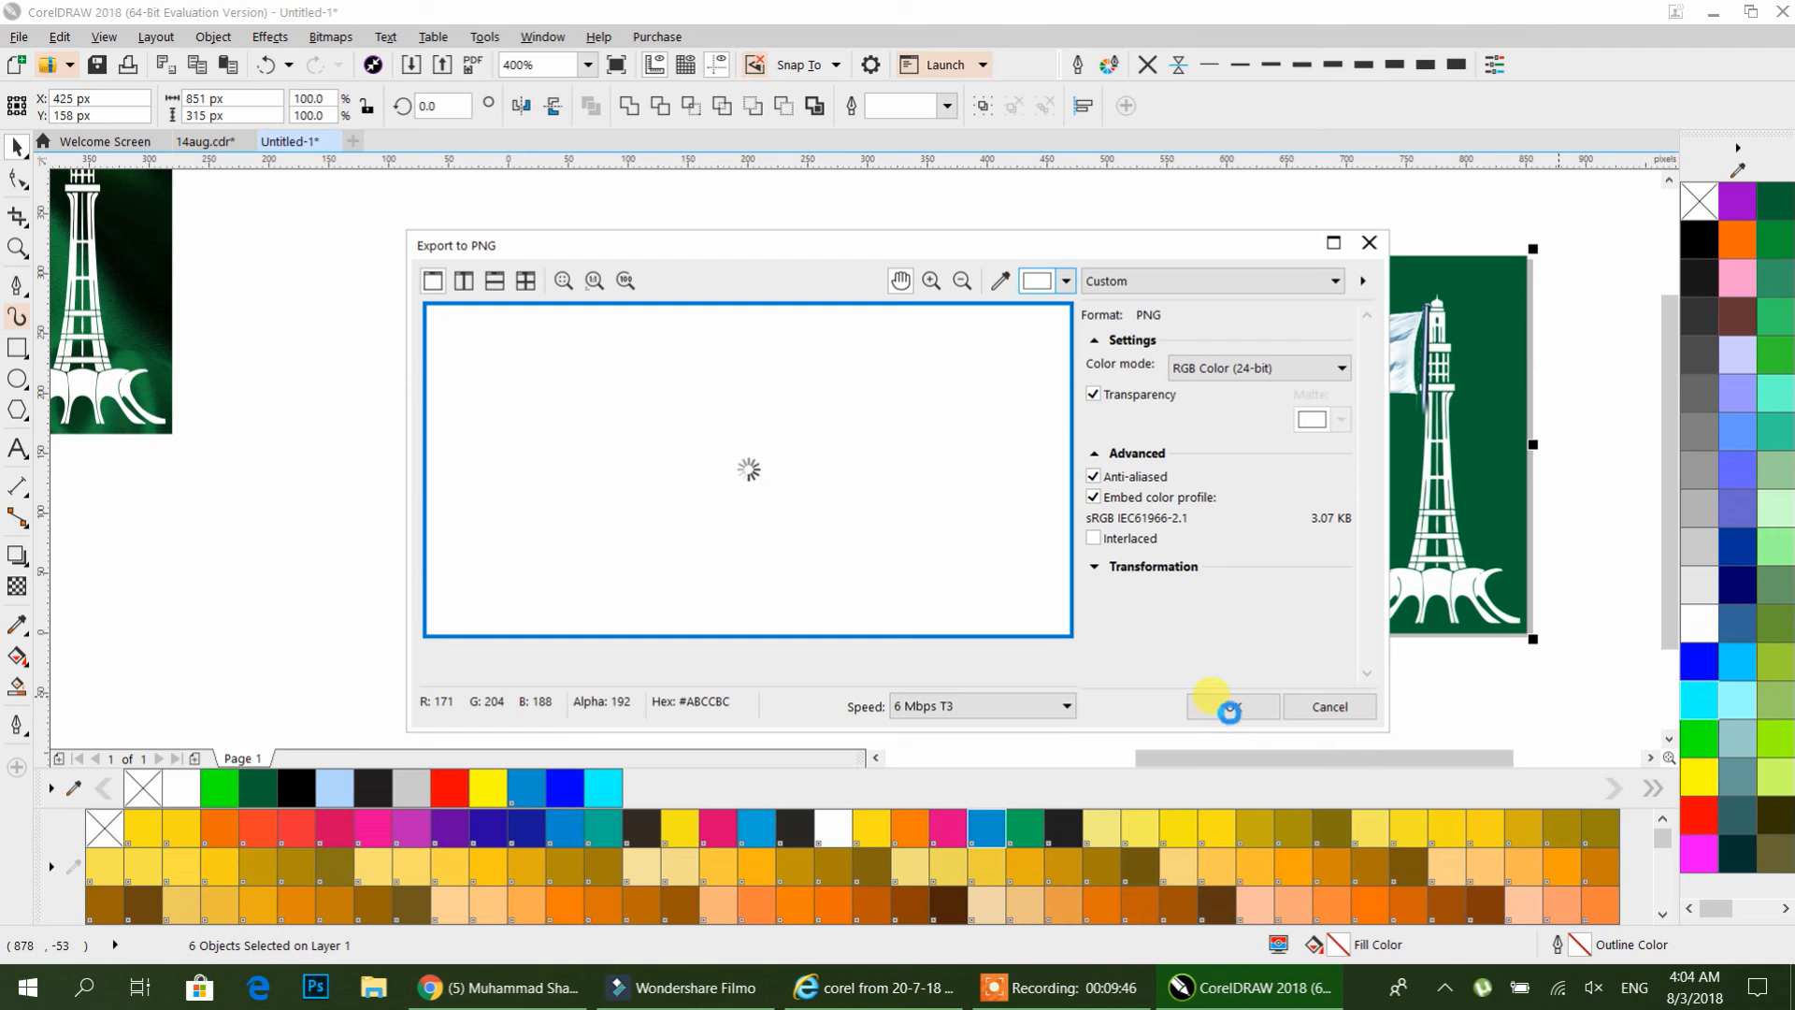
{"action": "left_click", "coordinate": [1229, 709]}
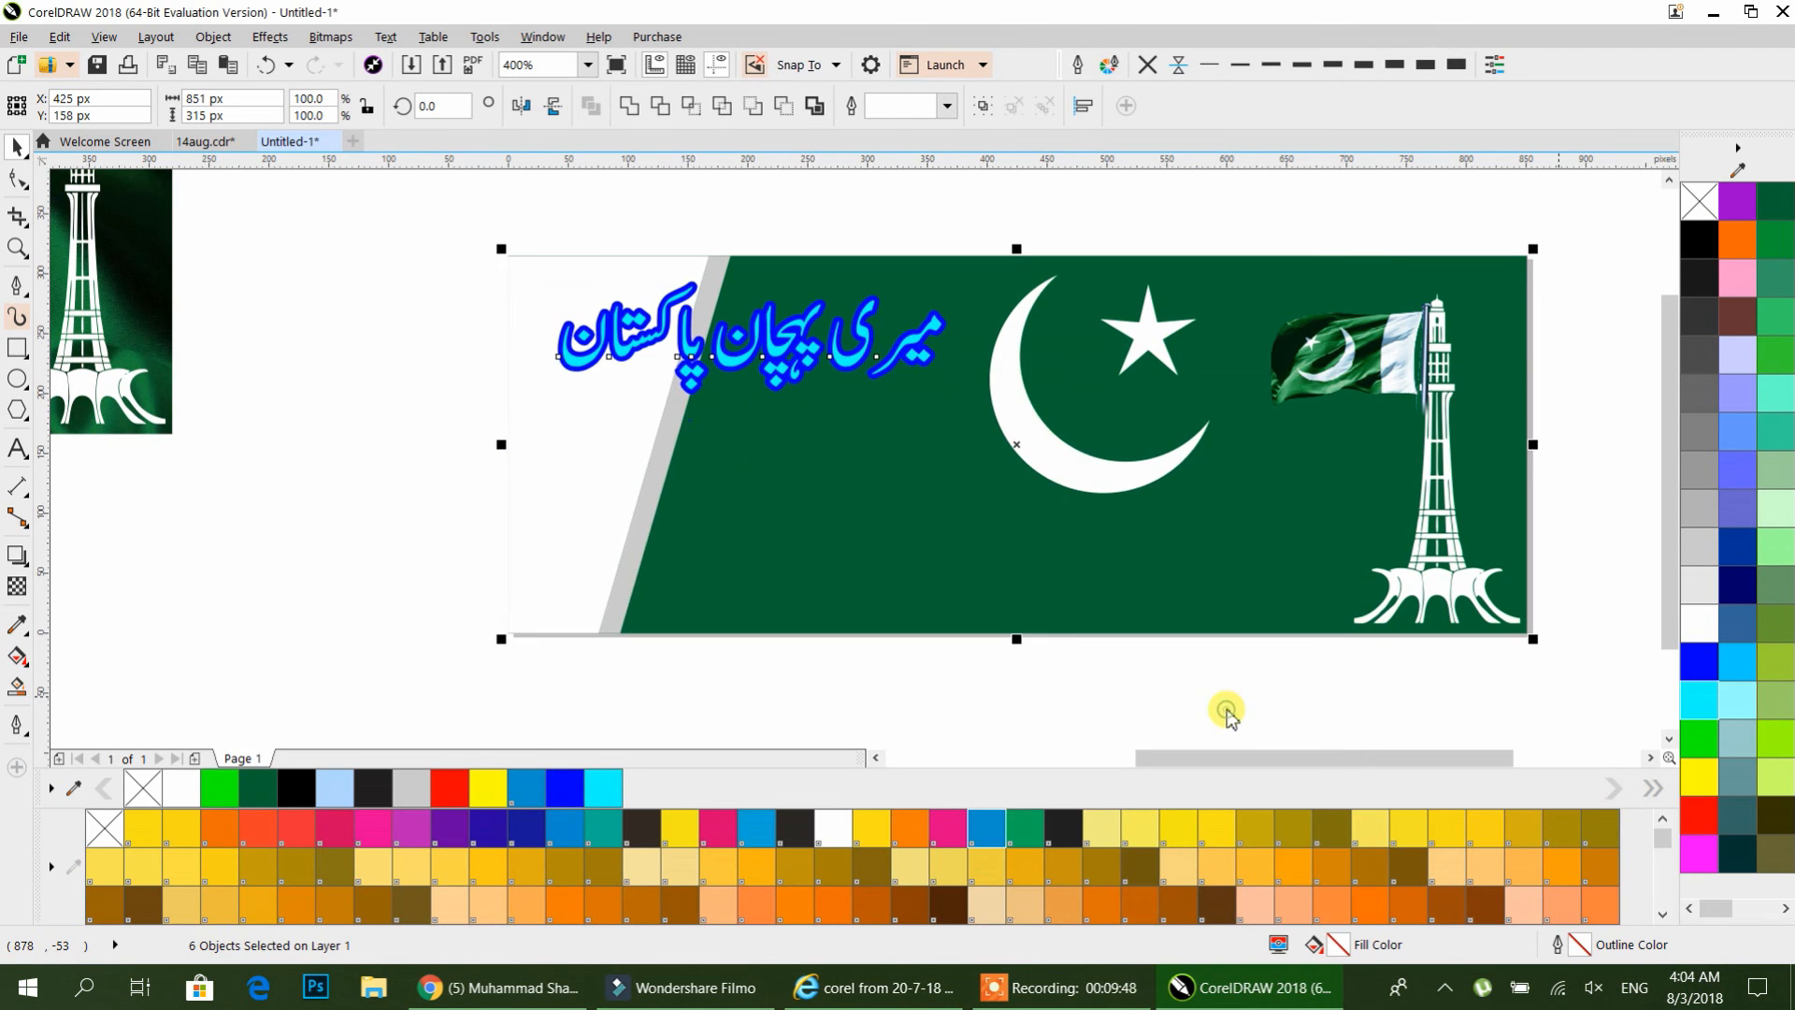
- Switch to Facebook in Chrome, upload 14aug2 from the Soft (D:) drive as the profile's cover photo and save the changes
{"action": "left_click", "coordinate": [452, 991]}
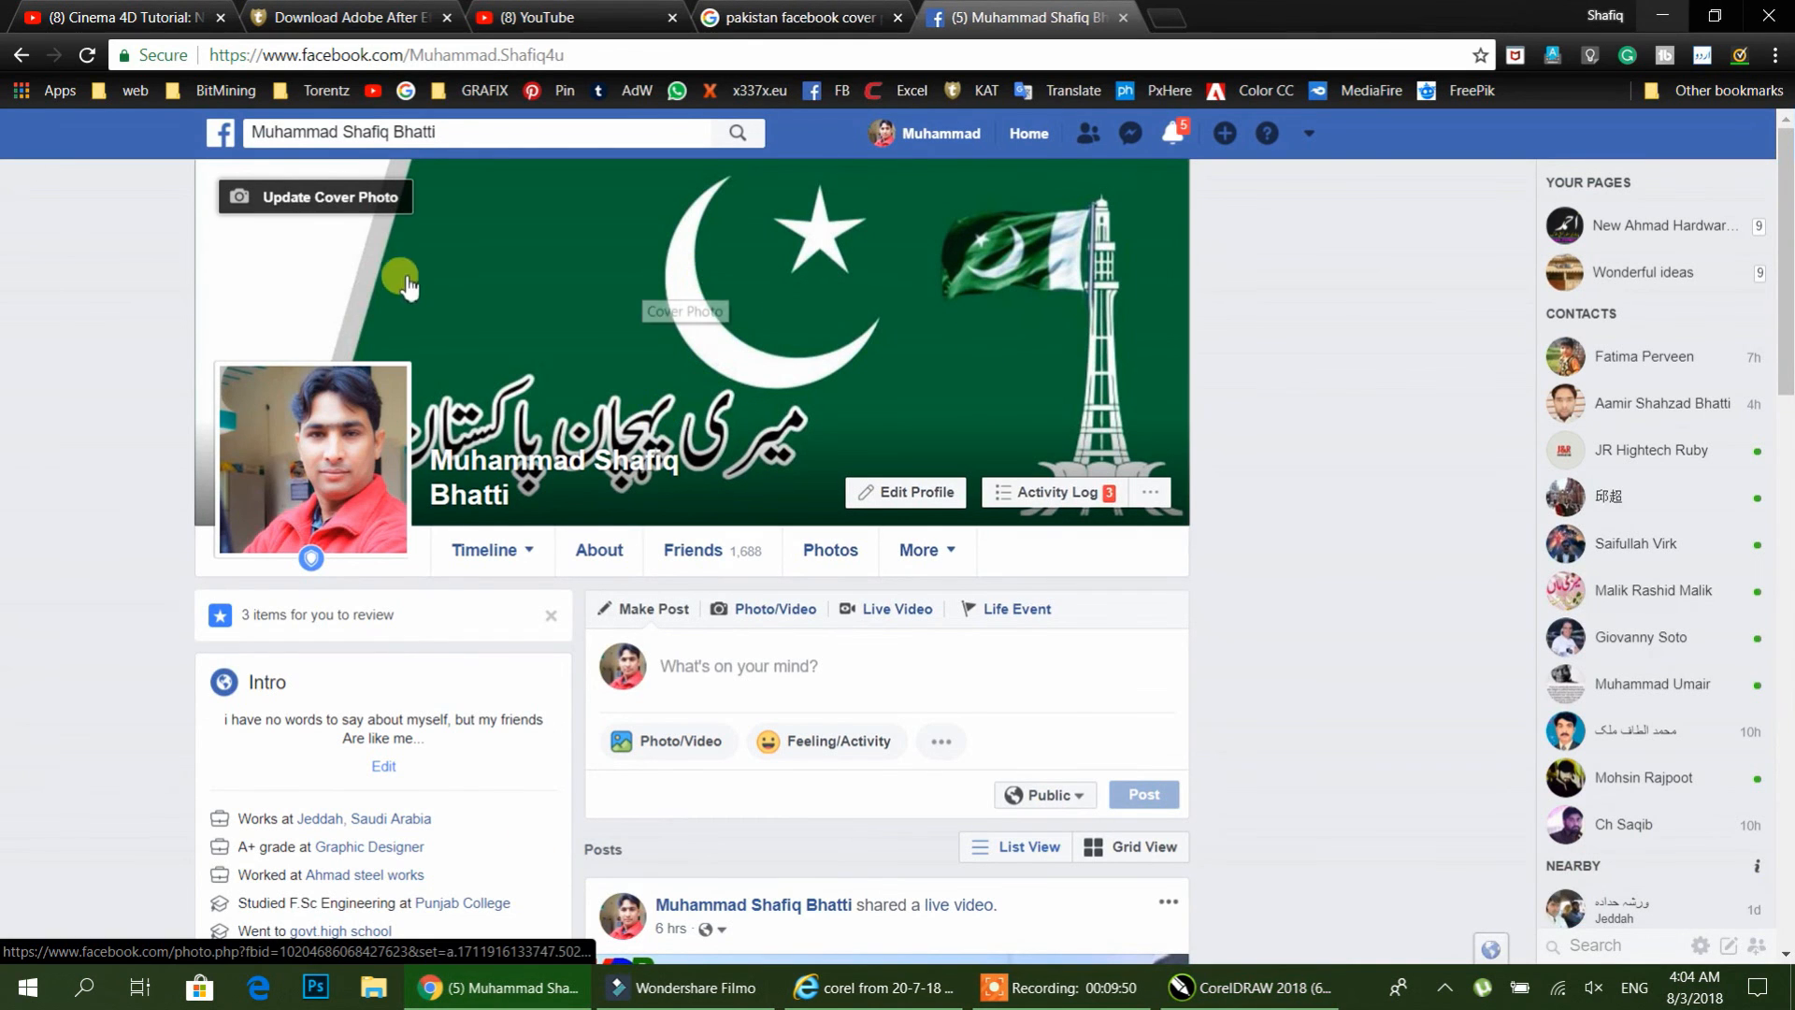
{"action": "left_click", "coordinate": [327, 196]}
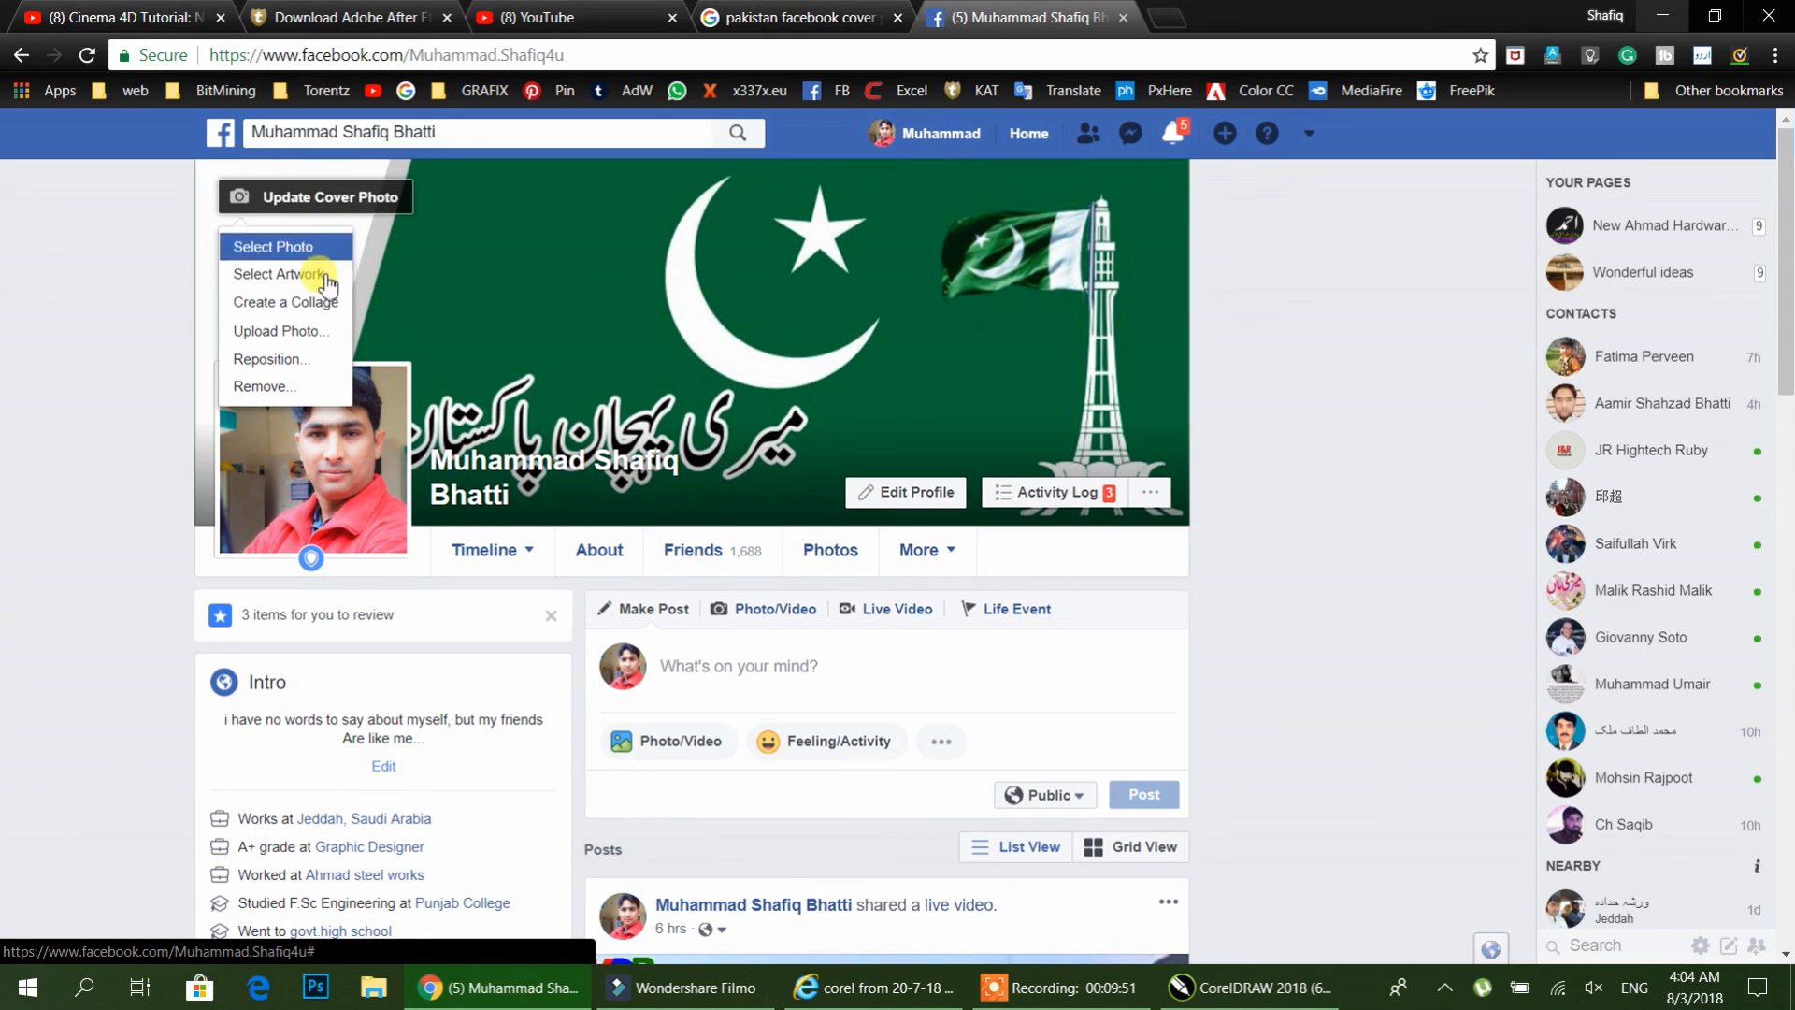
{"action": "left_click", "coordinate": [276, 331]}
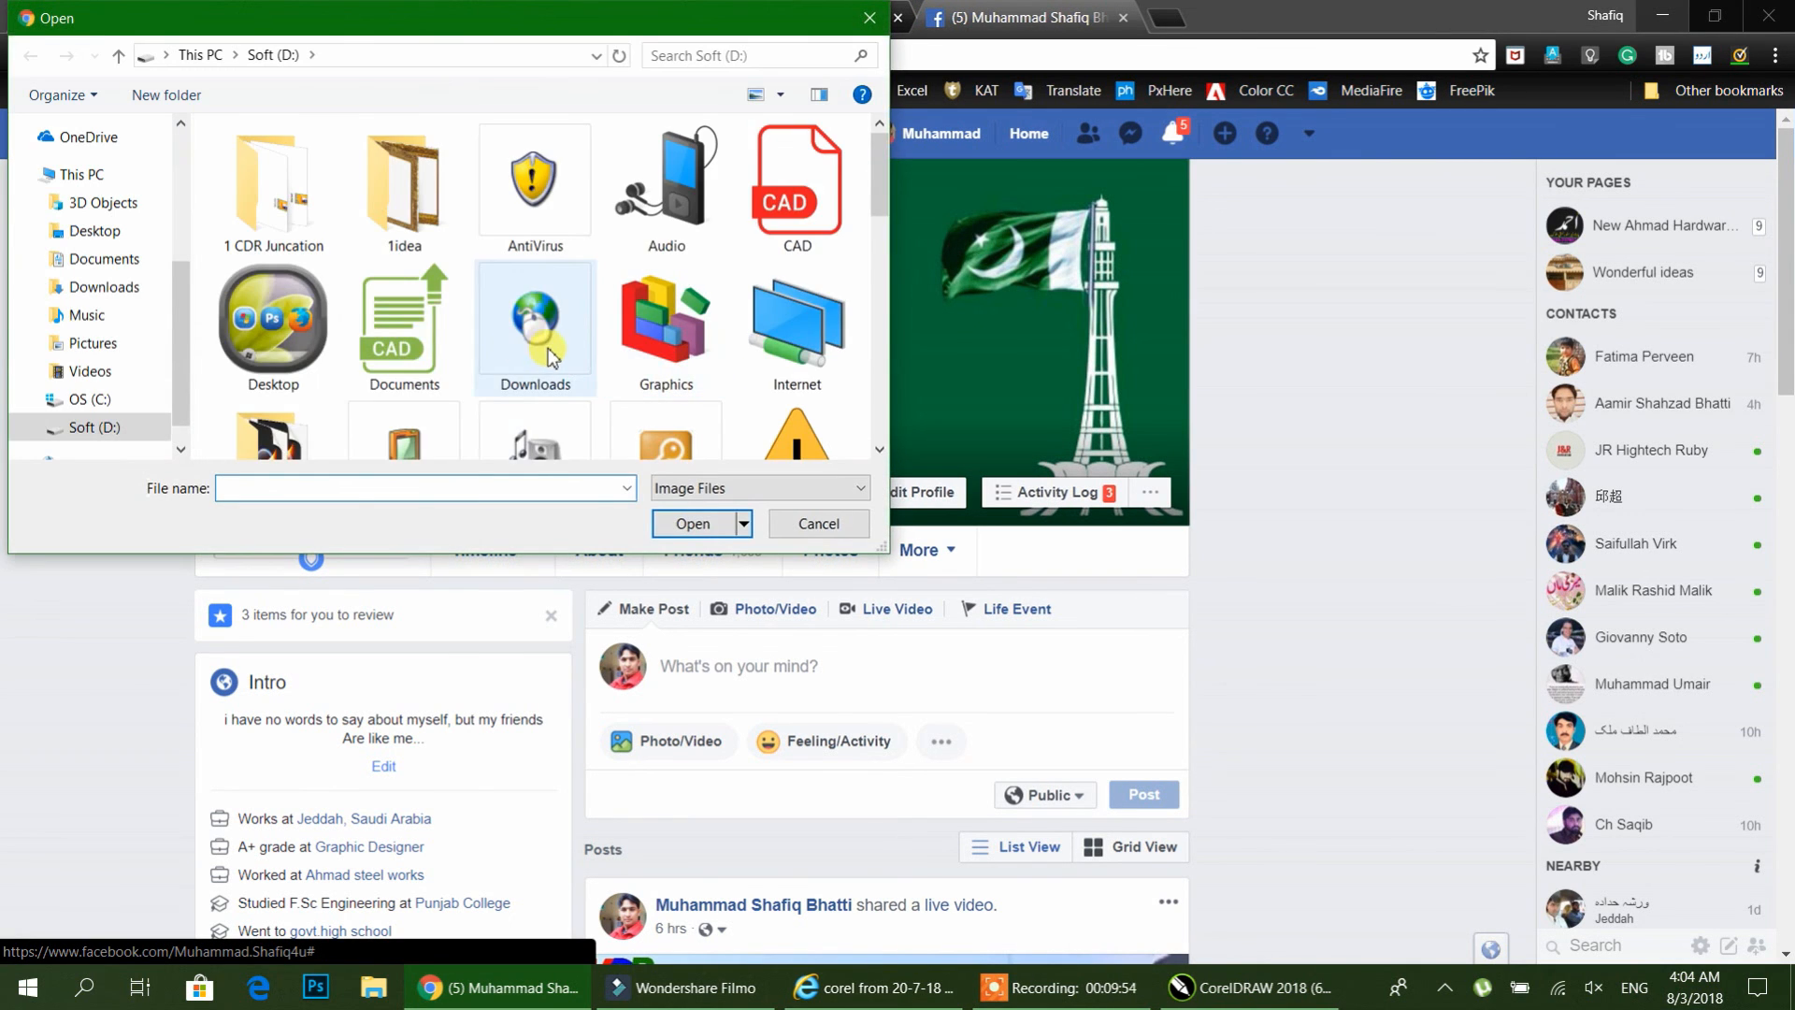
{"action": "scroll", "coordinate": [550, 358], "scroll_direction": "down", "scroll_amount": 2}
{"action": "scroll", "coordinate": [550, 358], "scroll_direction": "down", "scroll_amount": 3}
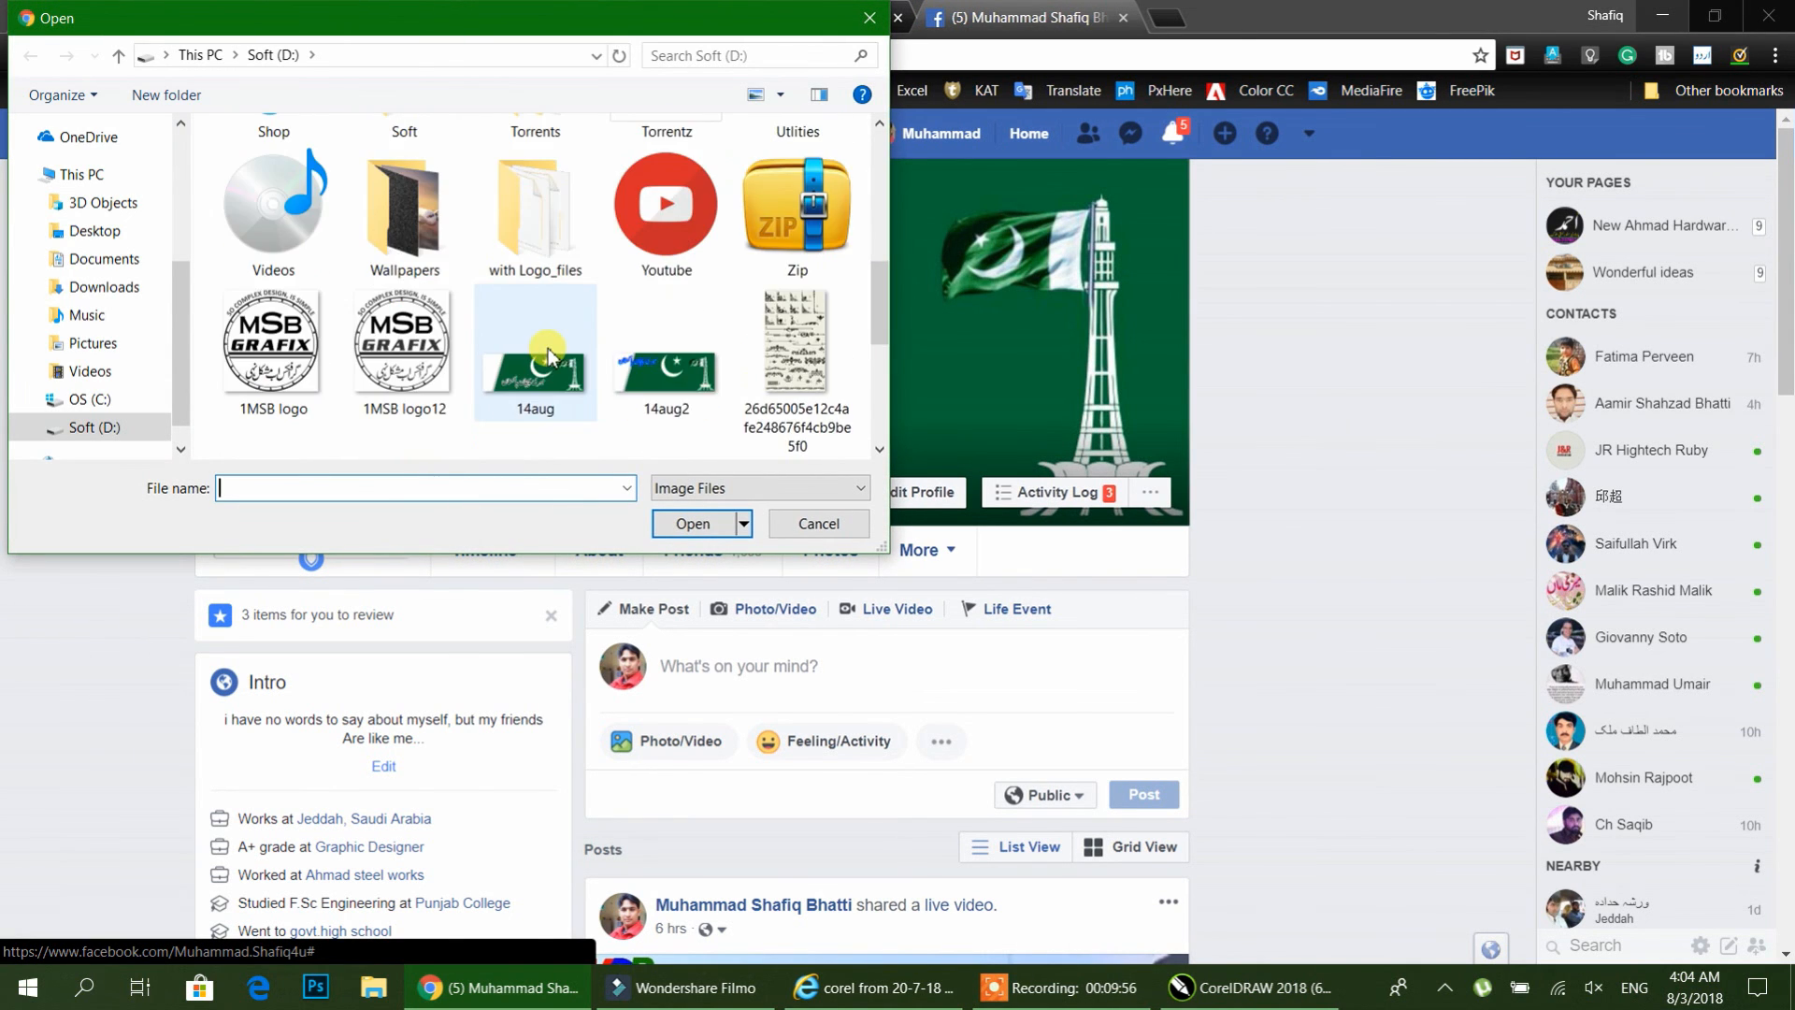
{"action": "left_click", "coordinate": [687, 391]}
{"action": "left_click", "coordinate": [697, 523]}
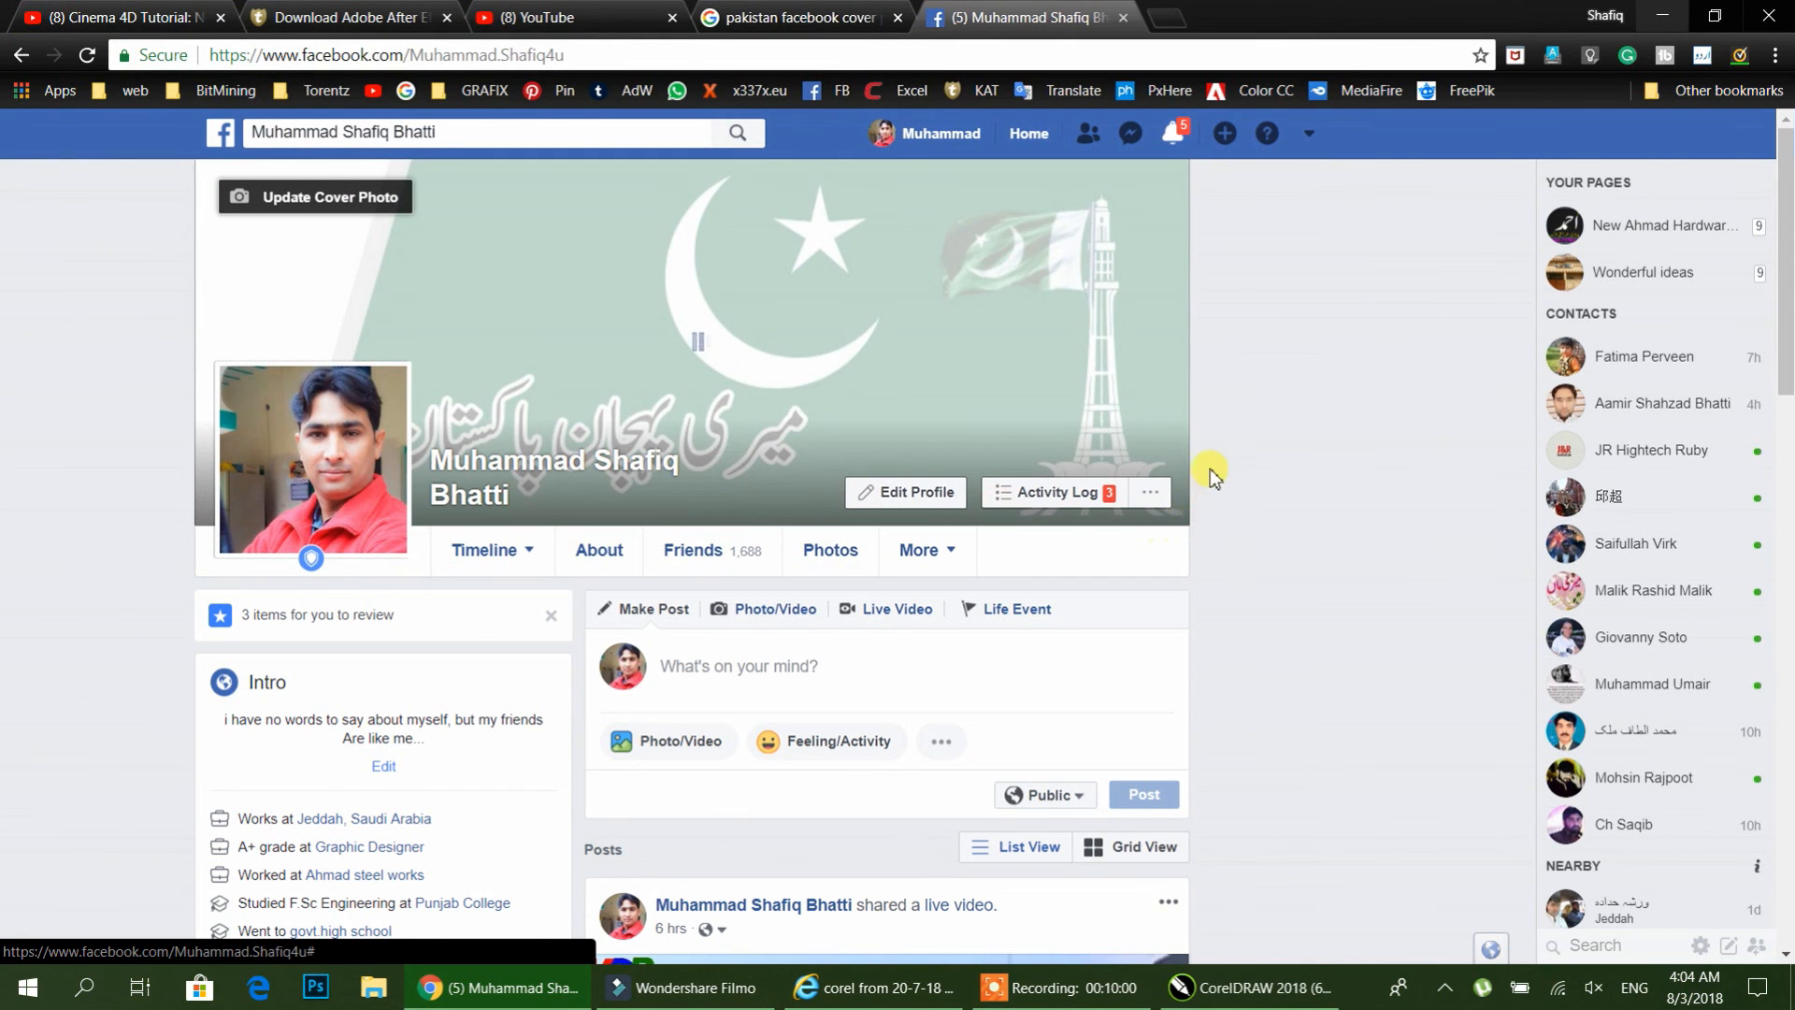
{"action": "left_click", "coordinate": [1125, 553]}
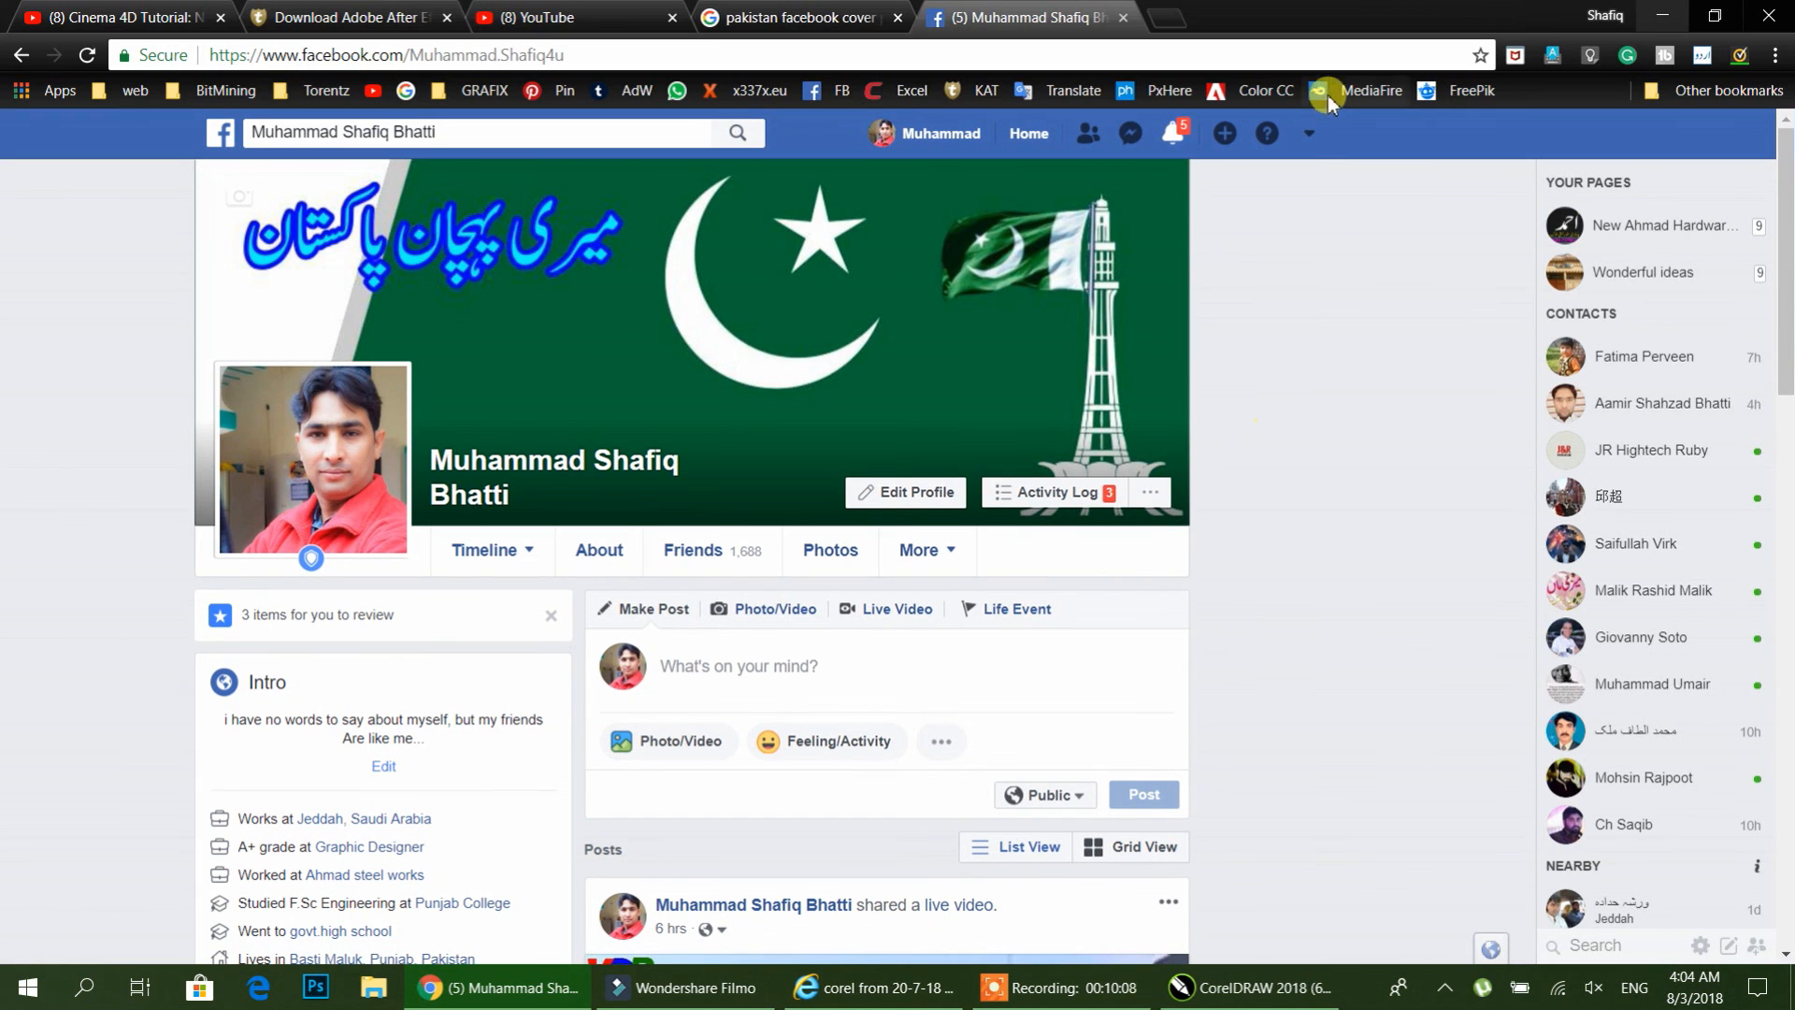
- Switch back to CorelDRAW and look over both finished banner designs together
{"action": "left_click", "coordinate": [1662, 19]}
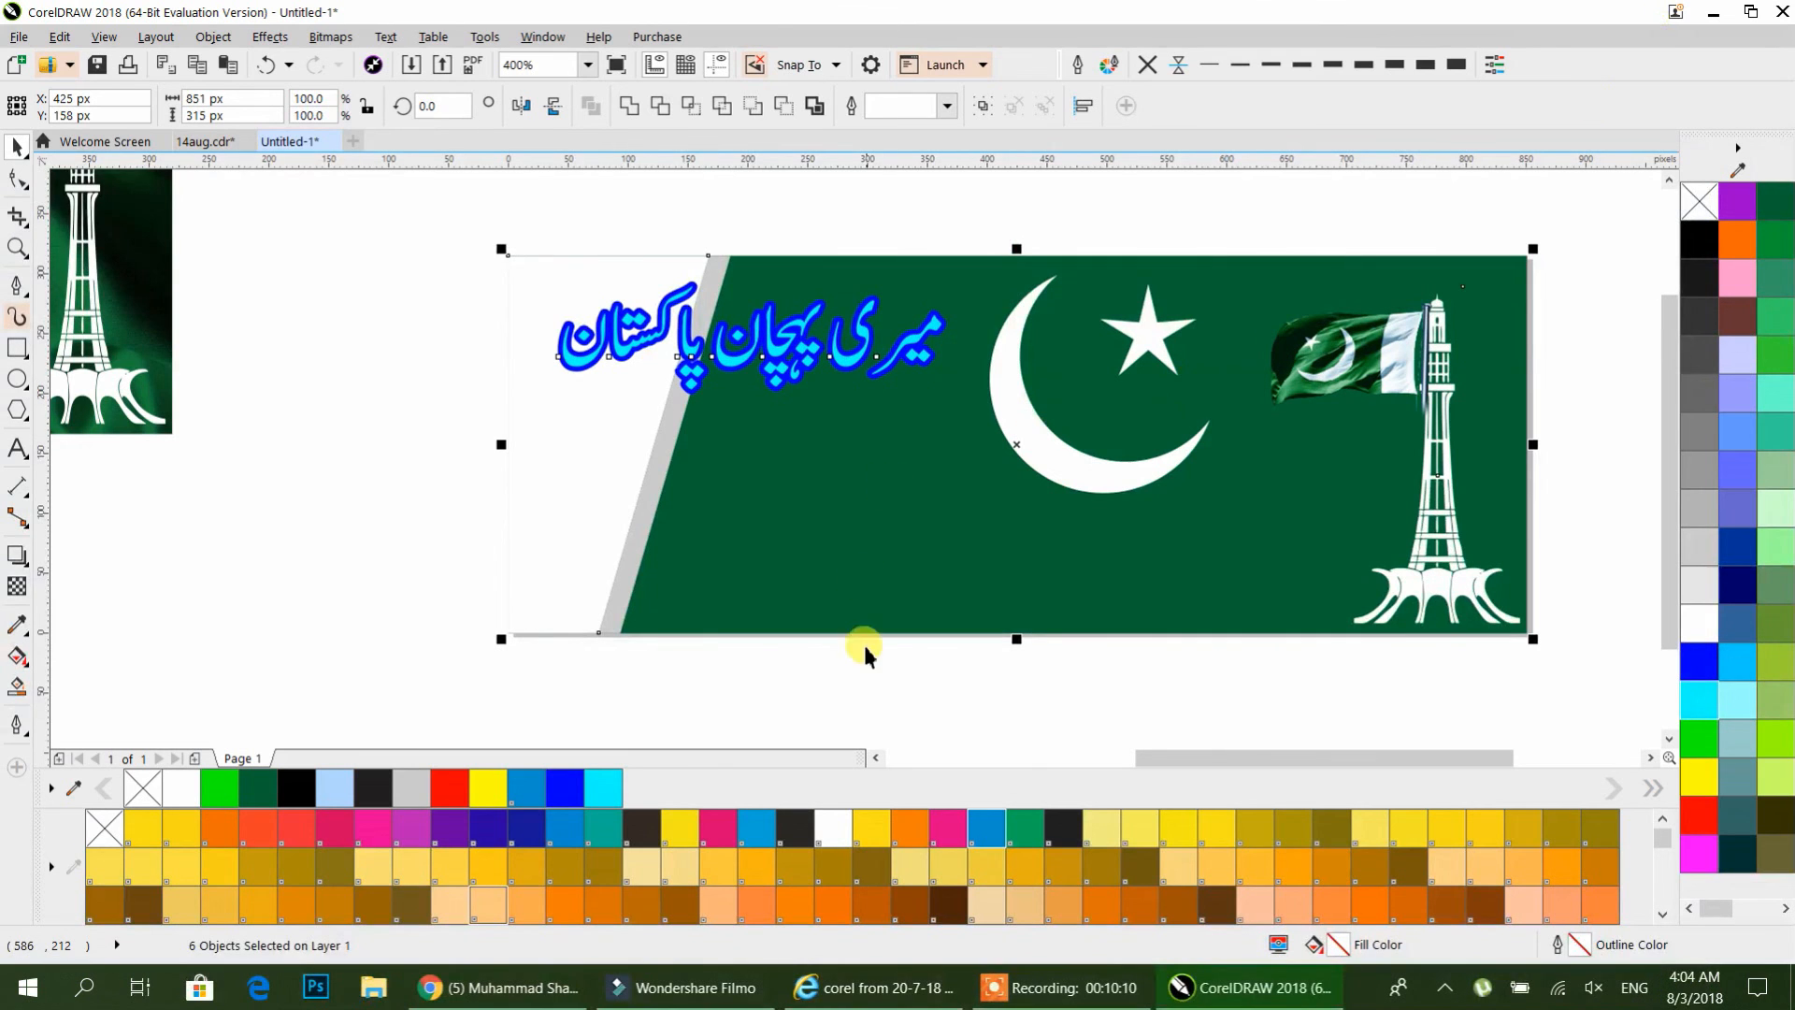
{"action": "left_click", "coordinate": [888, 376]}
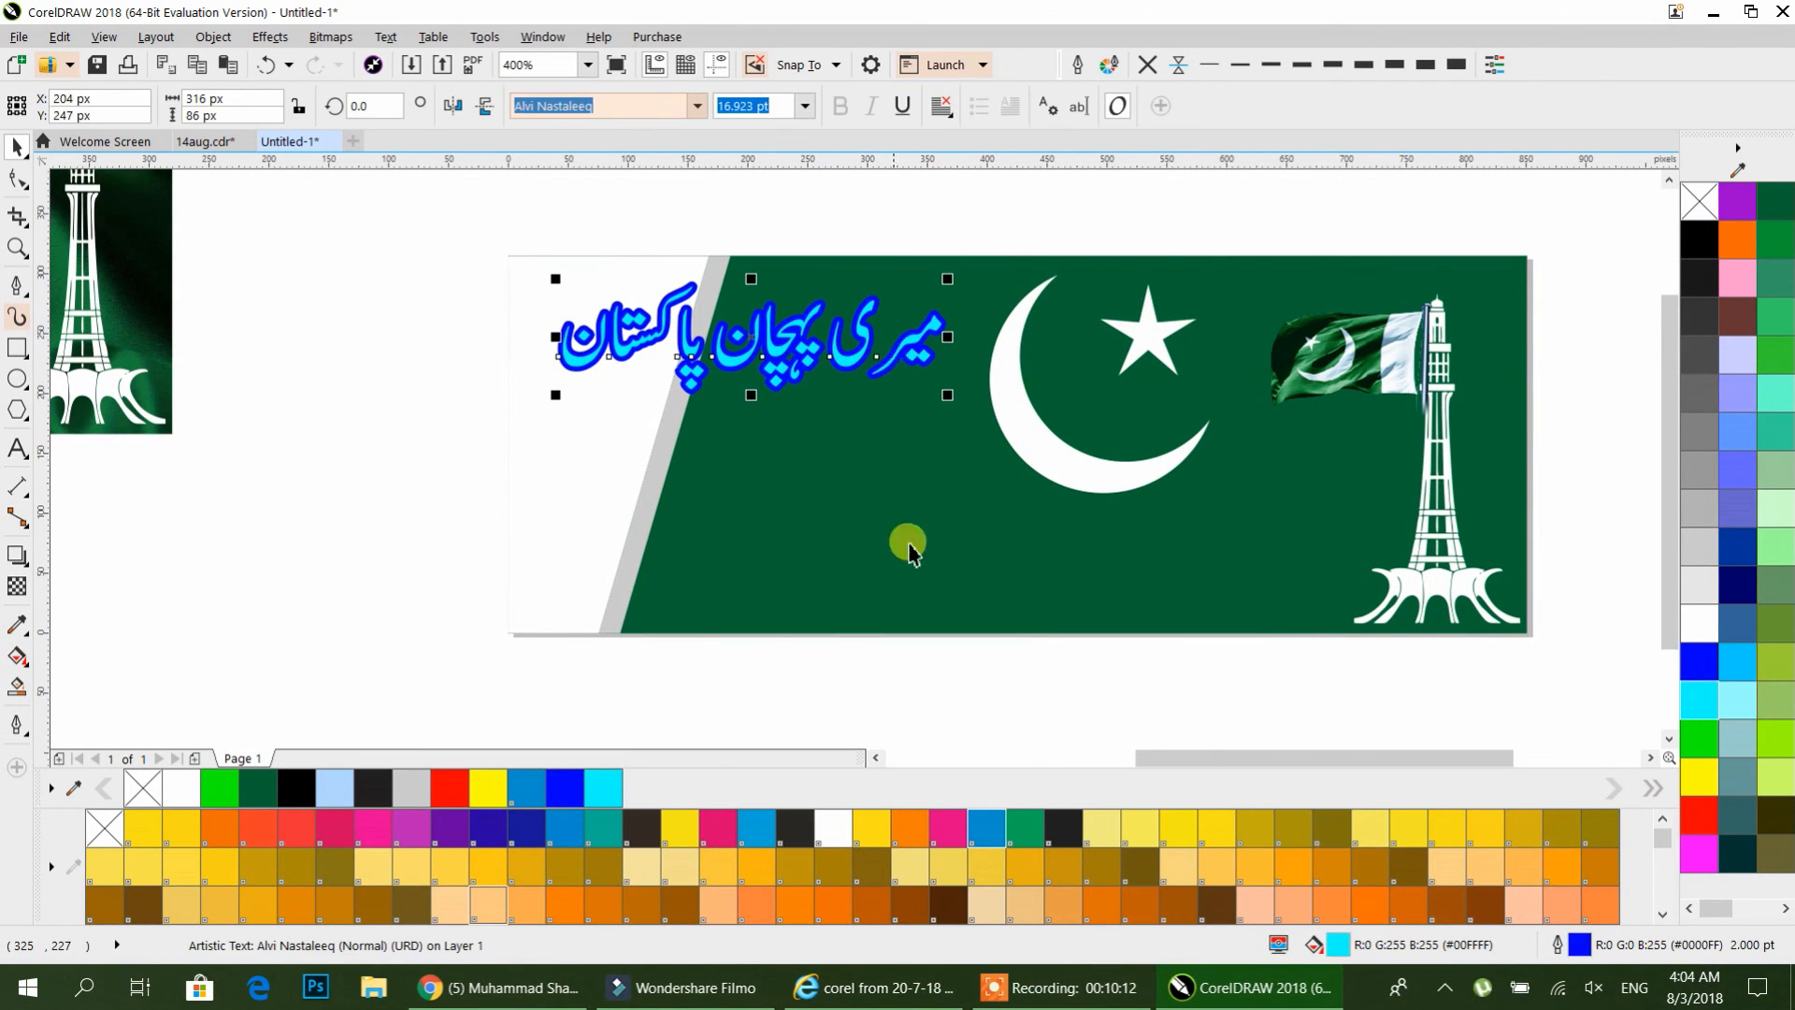
{"action": "scroll", "coordinate": [923, 613], "scroll_direction": "down", "scroll_amount": 2}
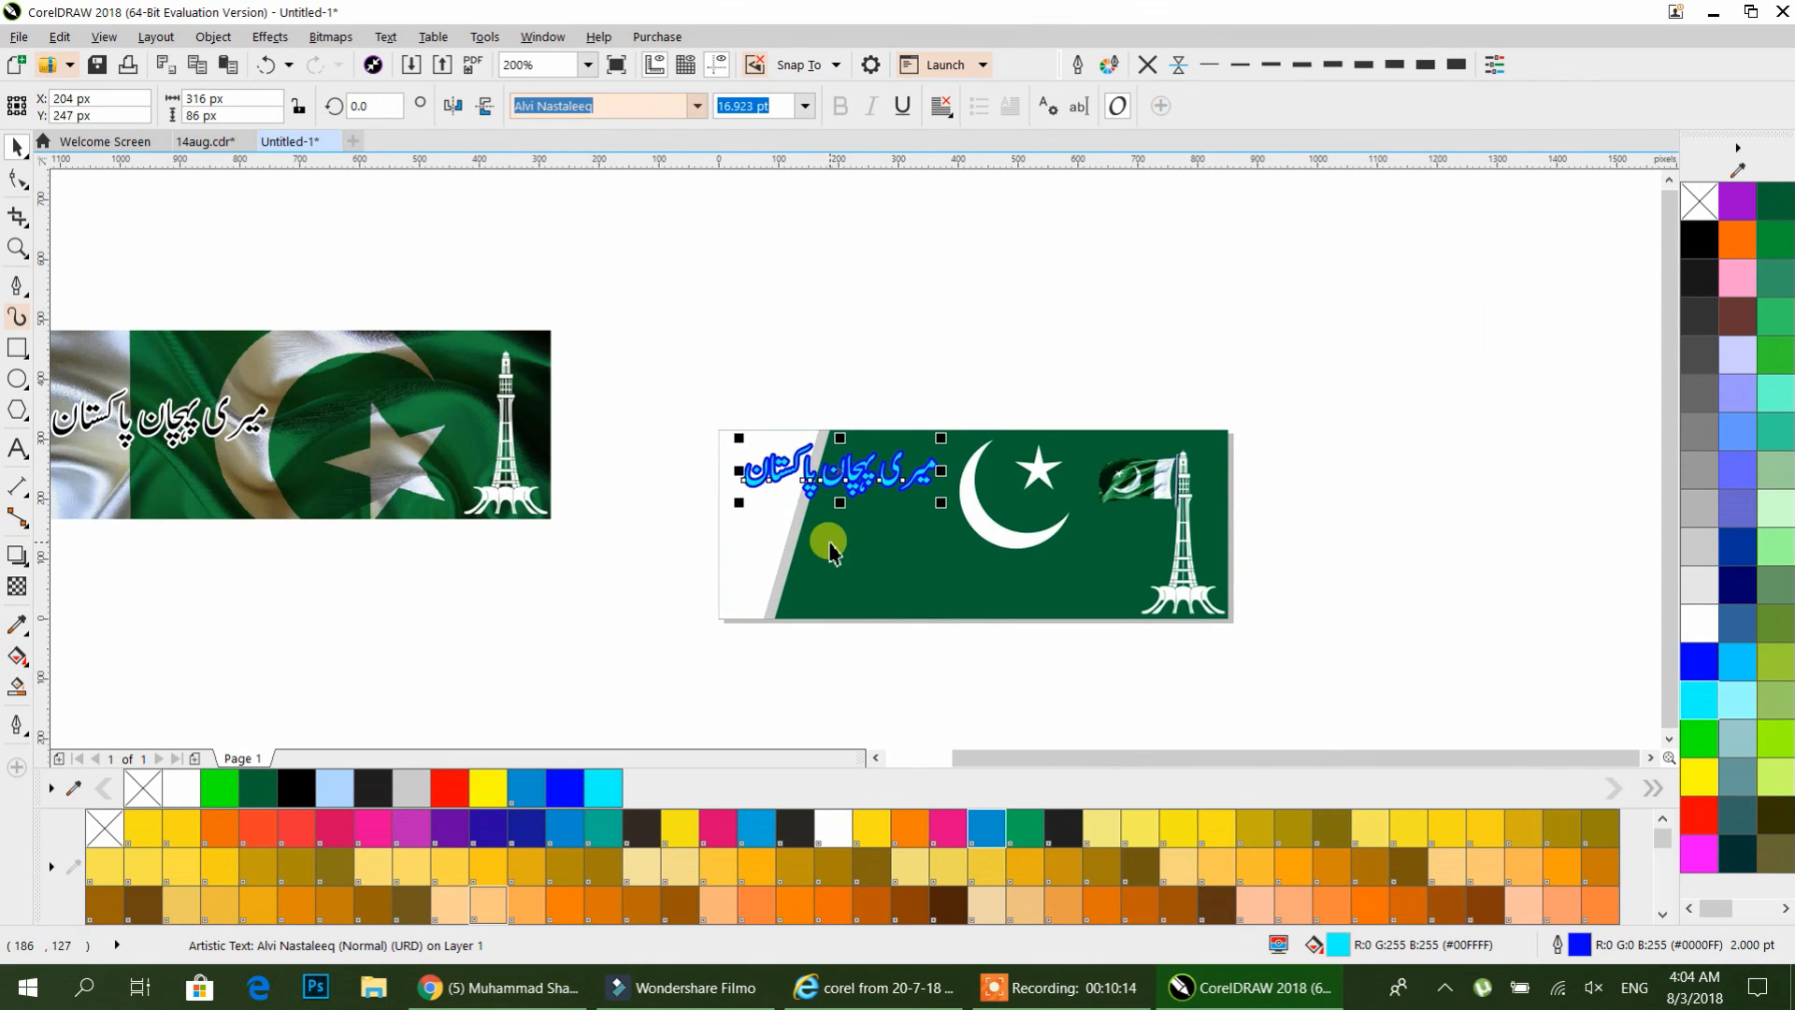
{"action": "left_click_drag", "start_coordinate": [829, 549], "coordinate": [1024, 514]}
{"action": "left_click", "coordinate": [1045, 653]}
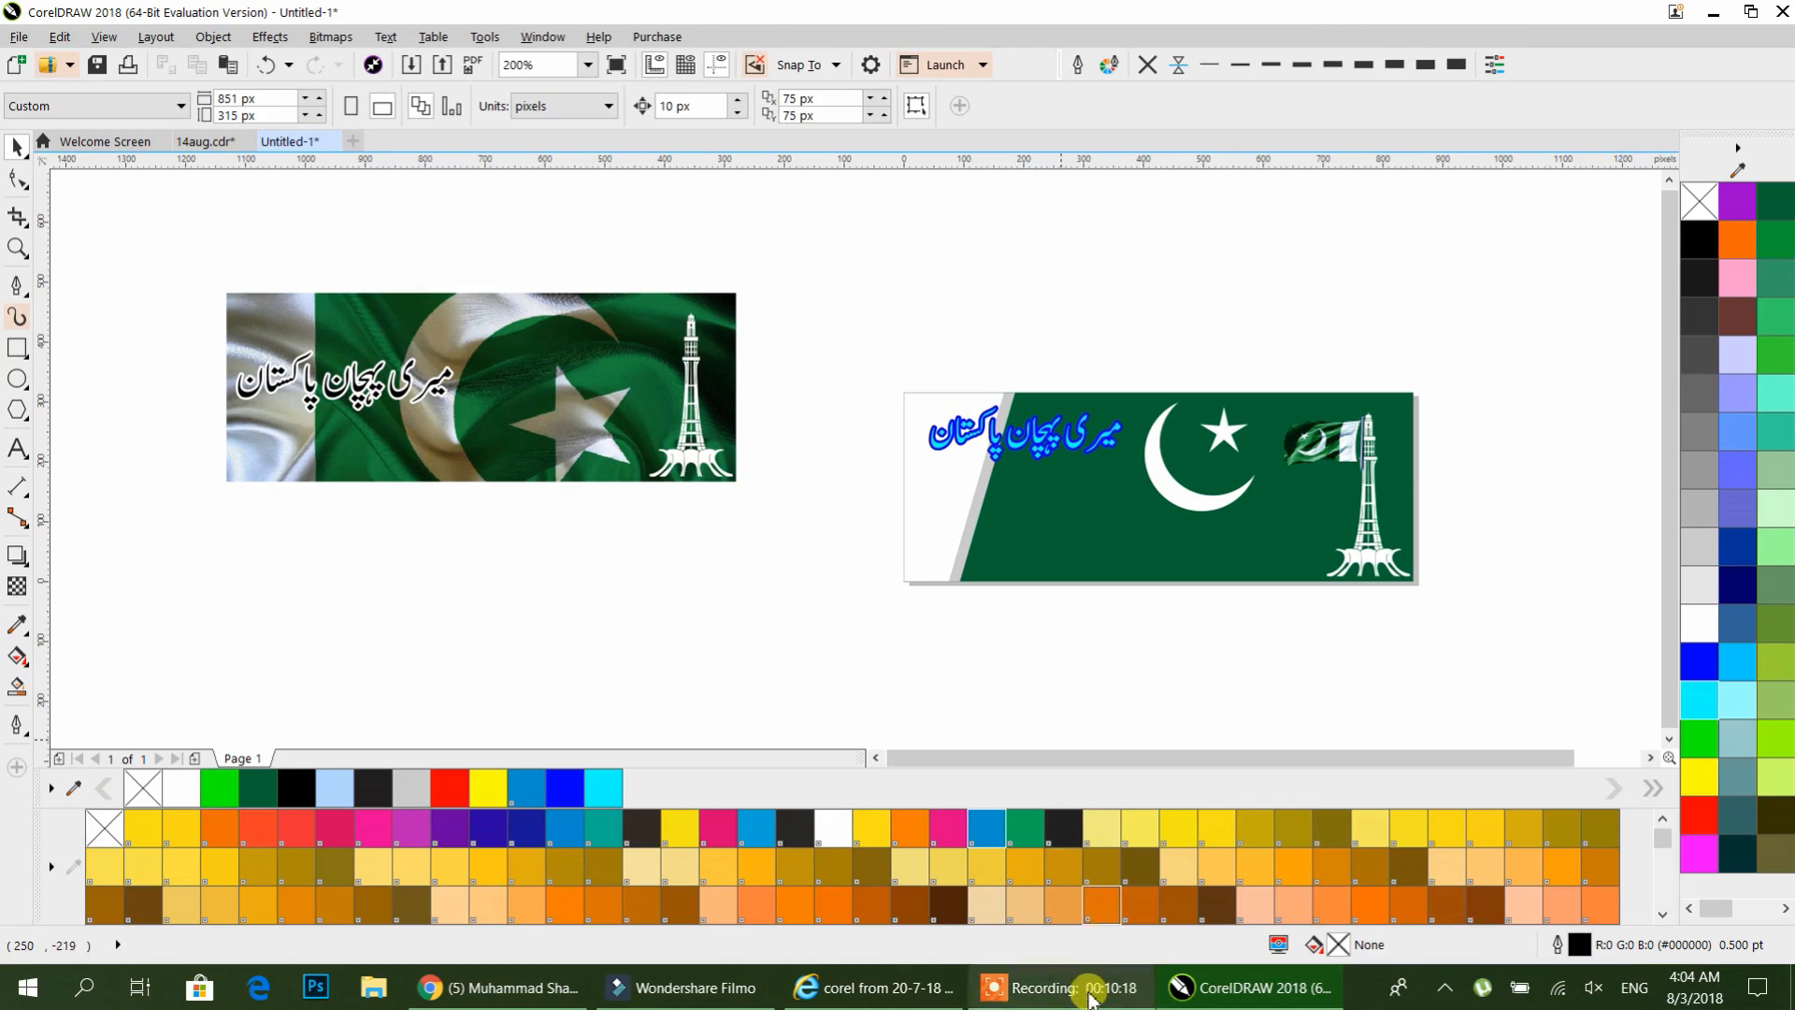
{"action": "left_click", "coordinate": [1087, 984]}
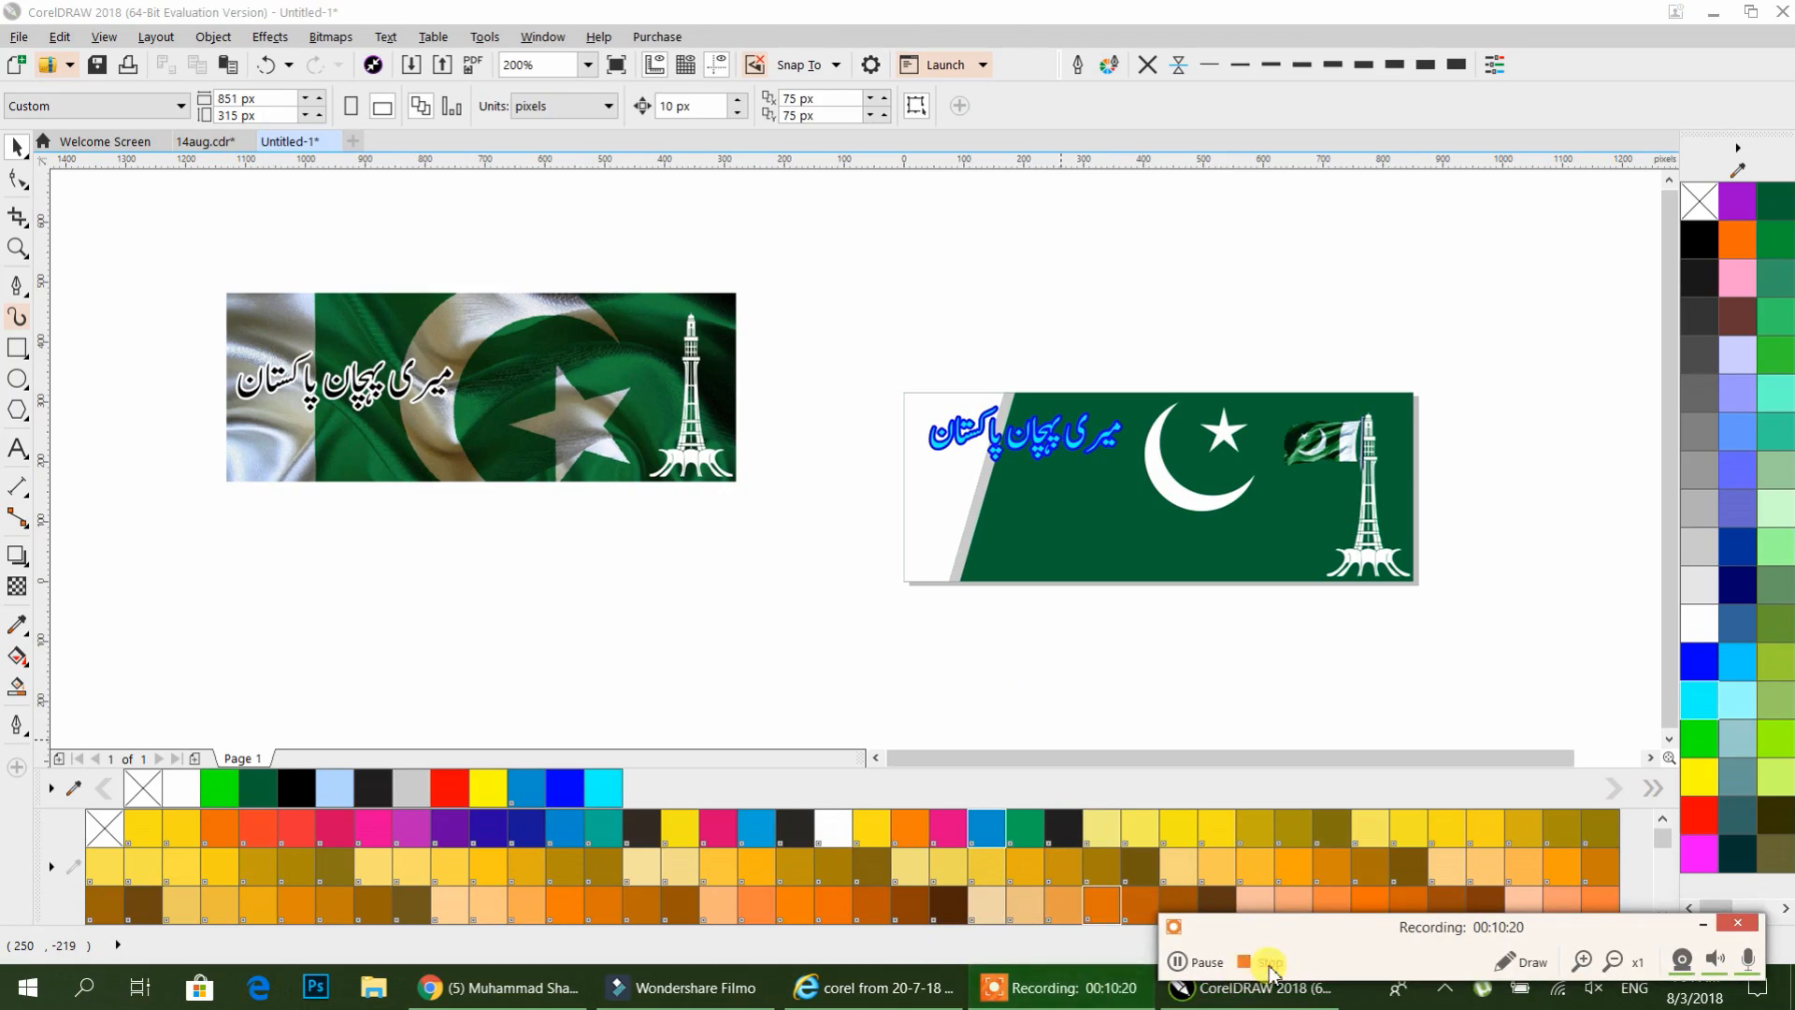